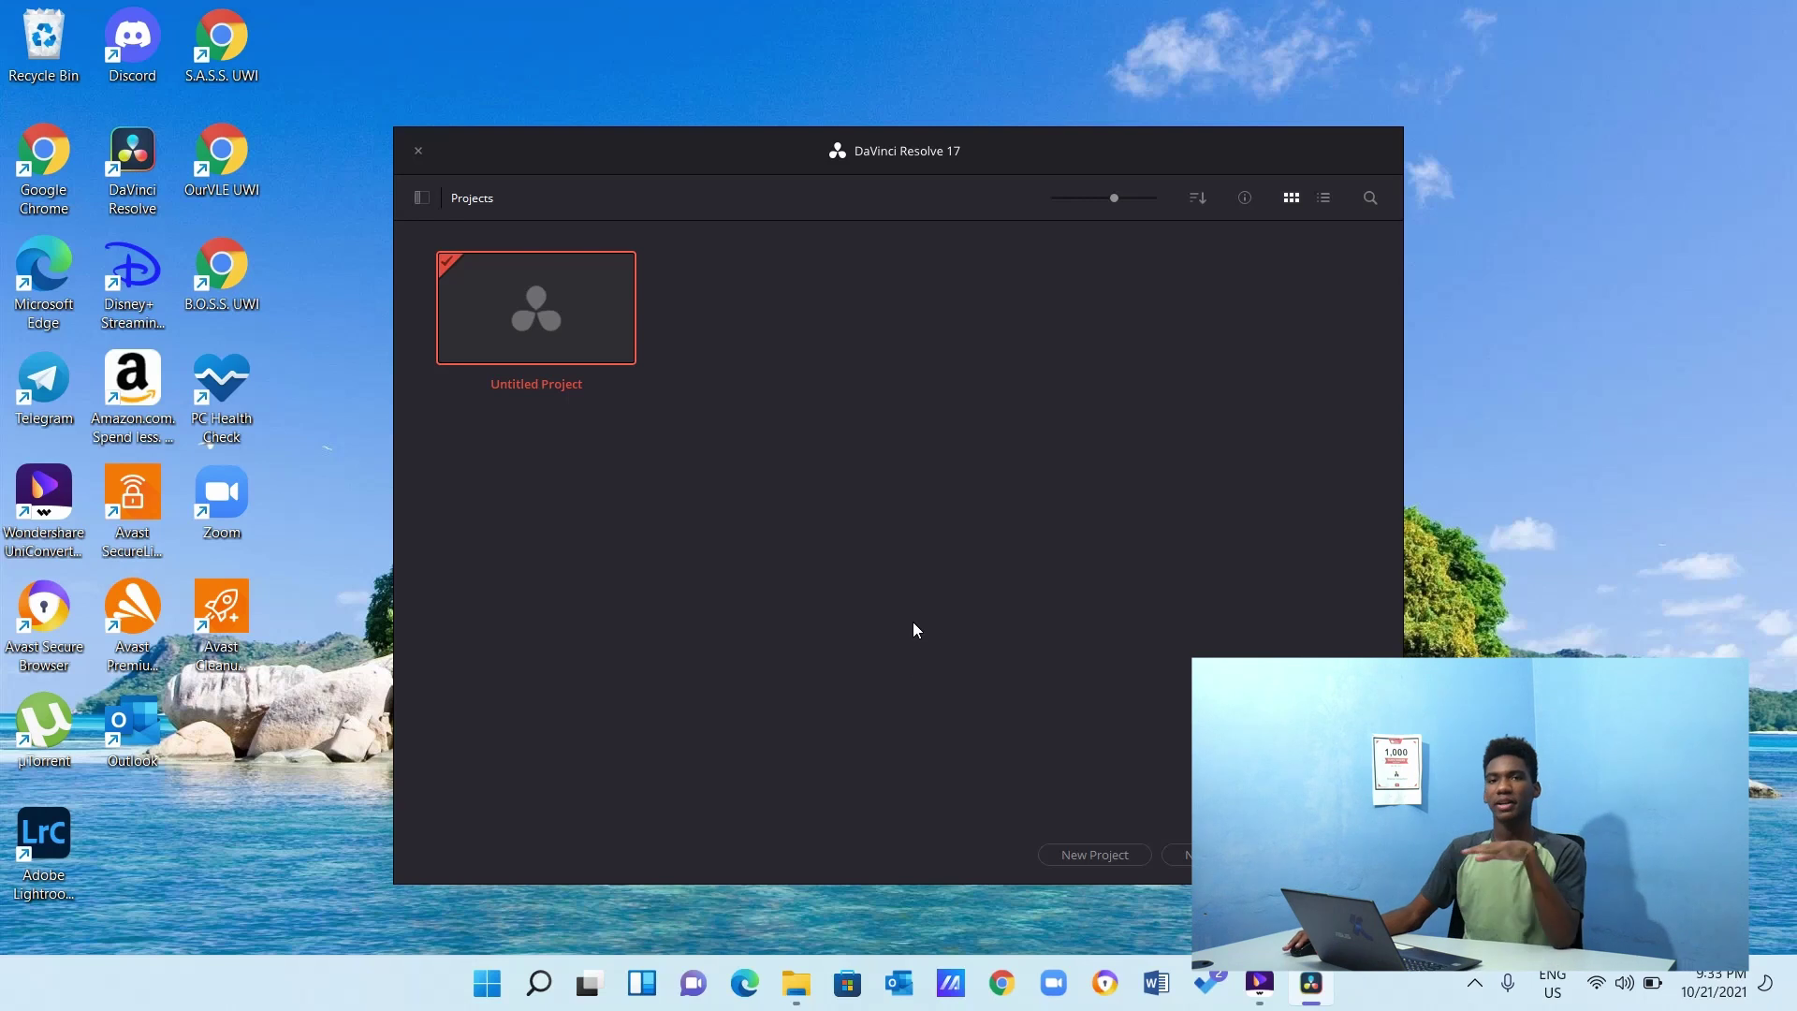
Create a new project named "how i edit my videos".
{"action": "left_click", "coordinate": [1110, 859]}
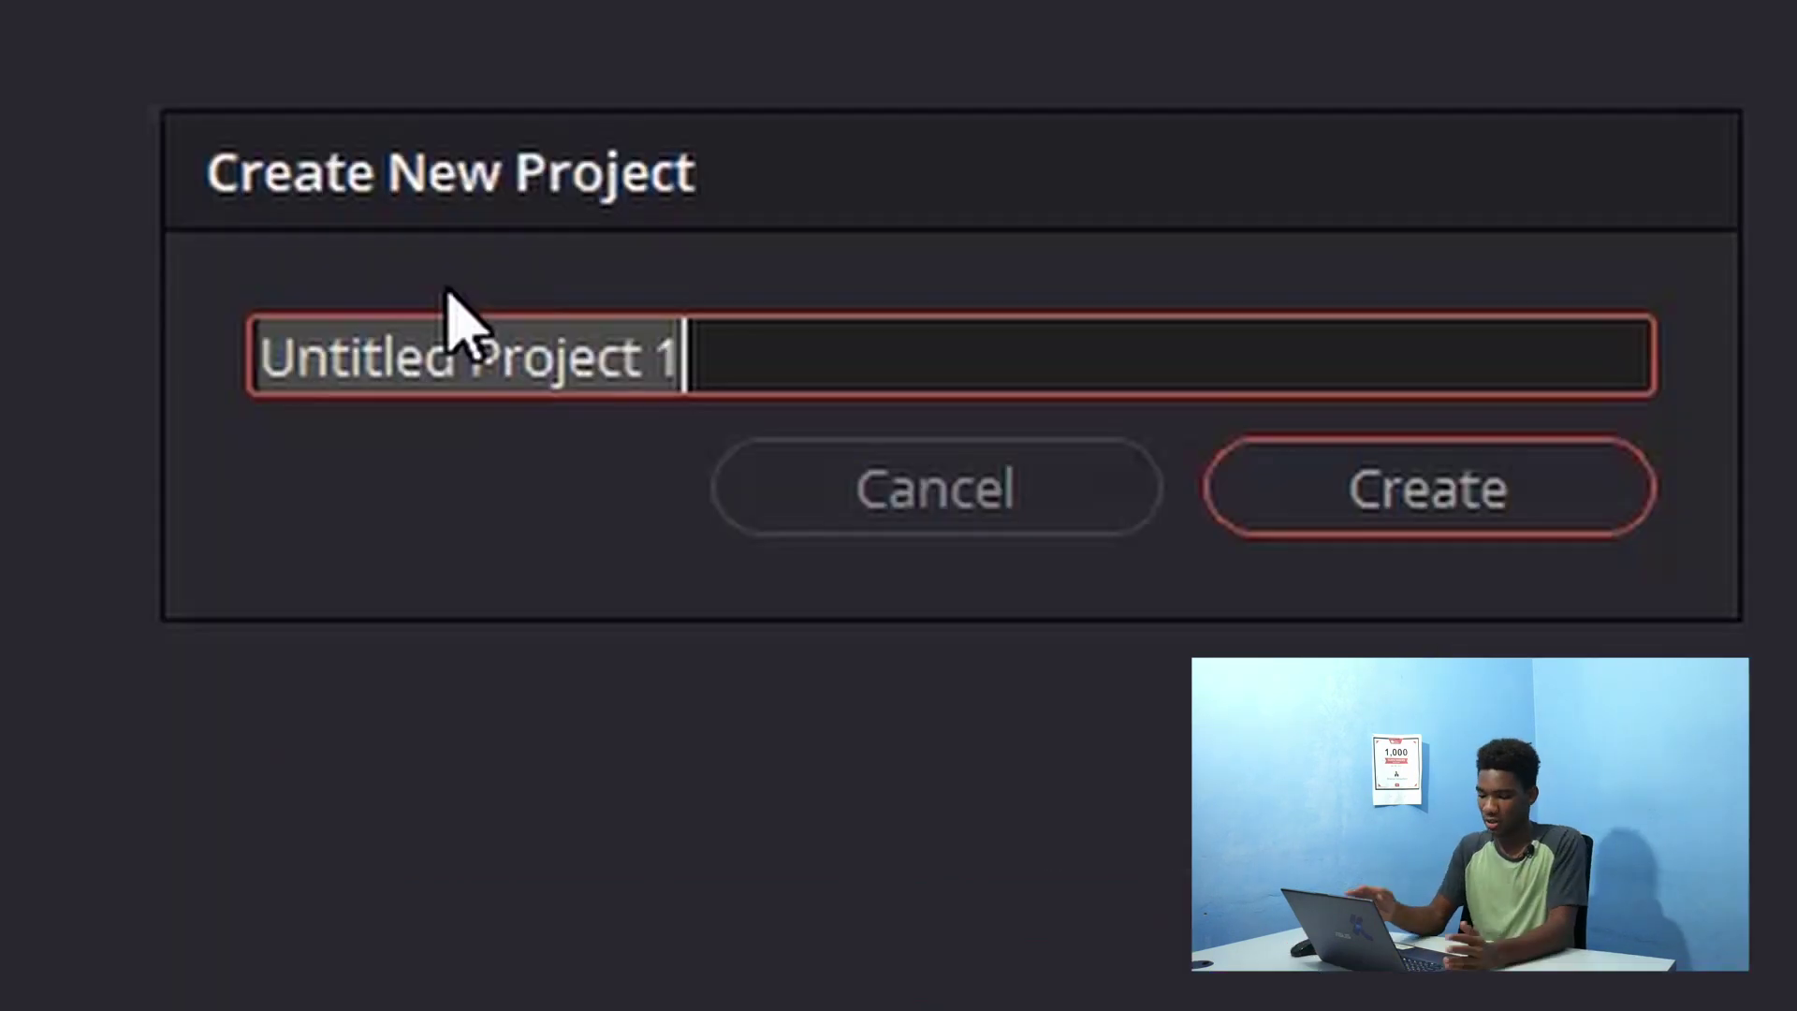
{"action": "type", "text": "how "}
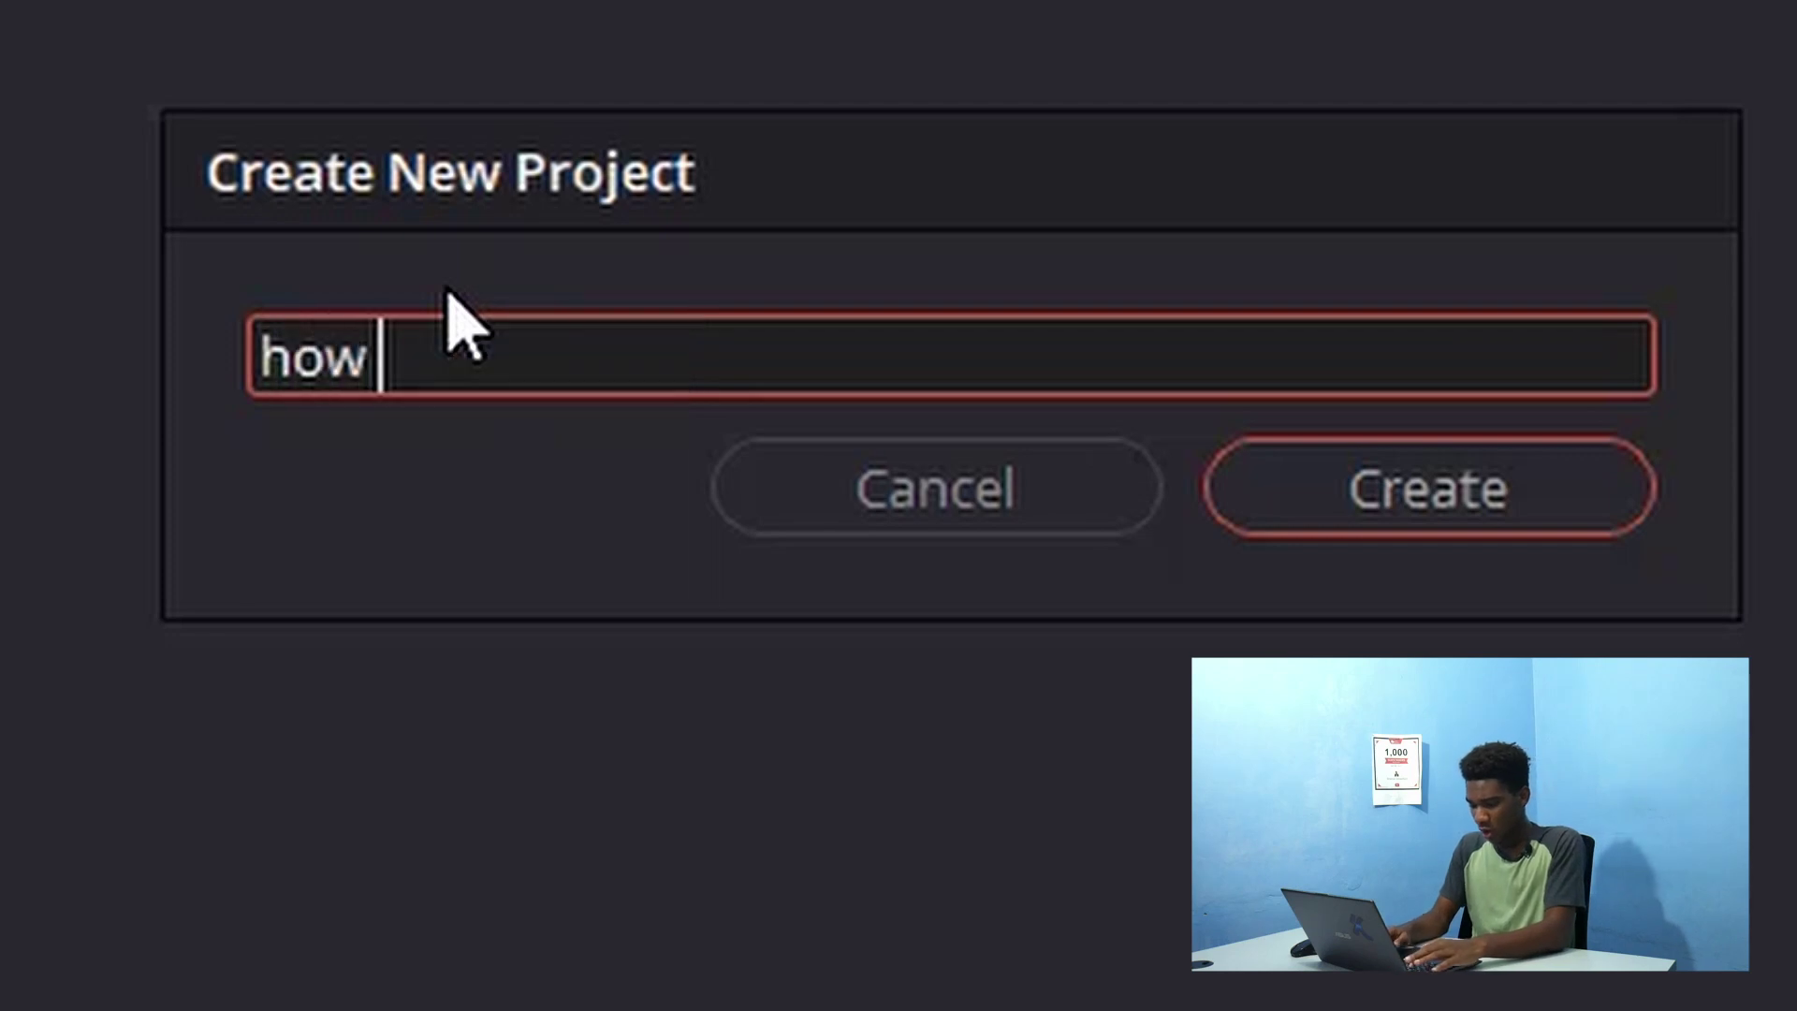
{"action": "type", "text": "i edit my "}
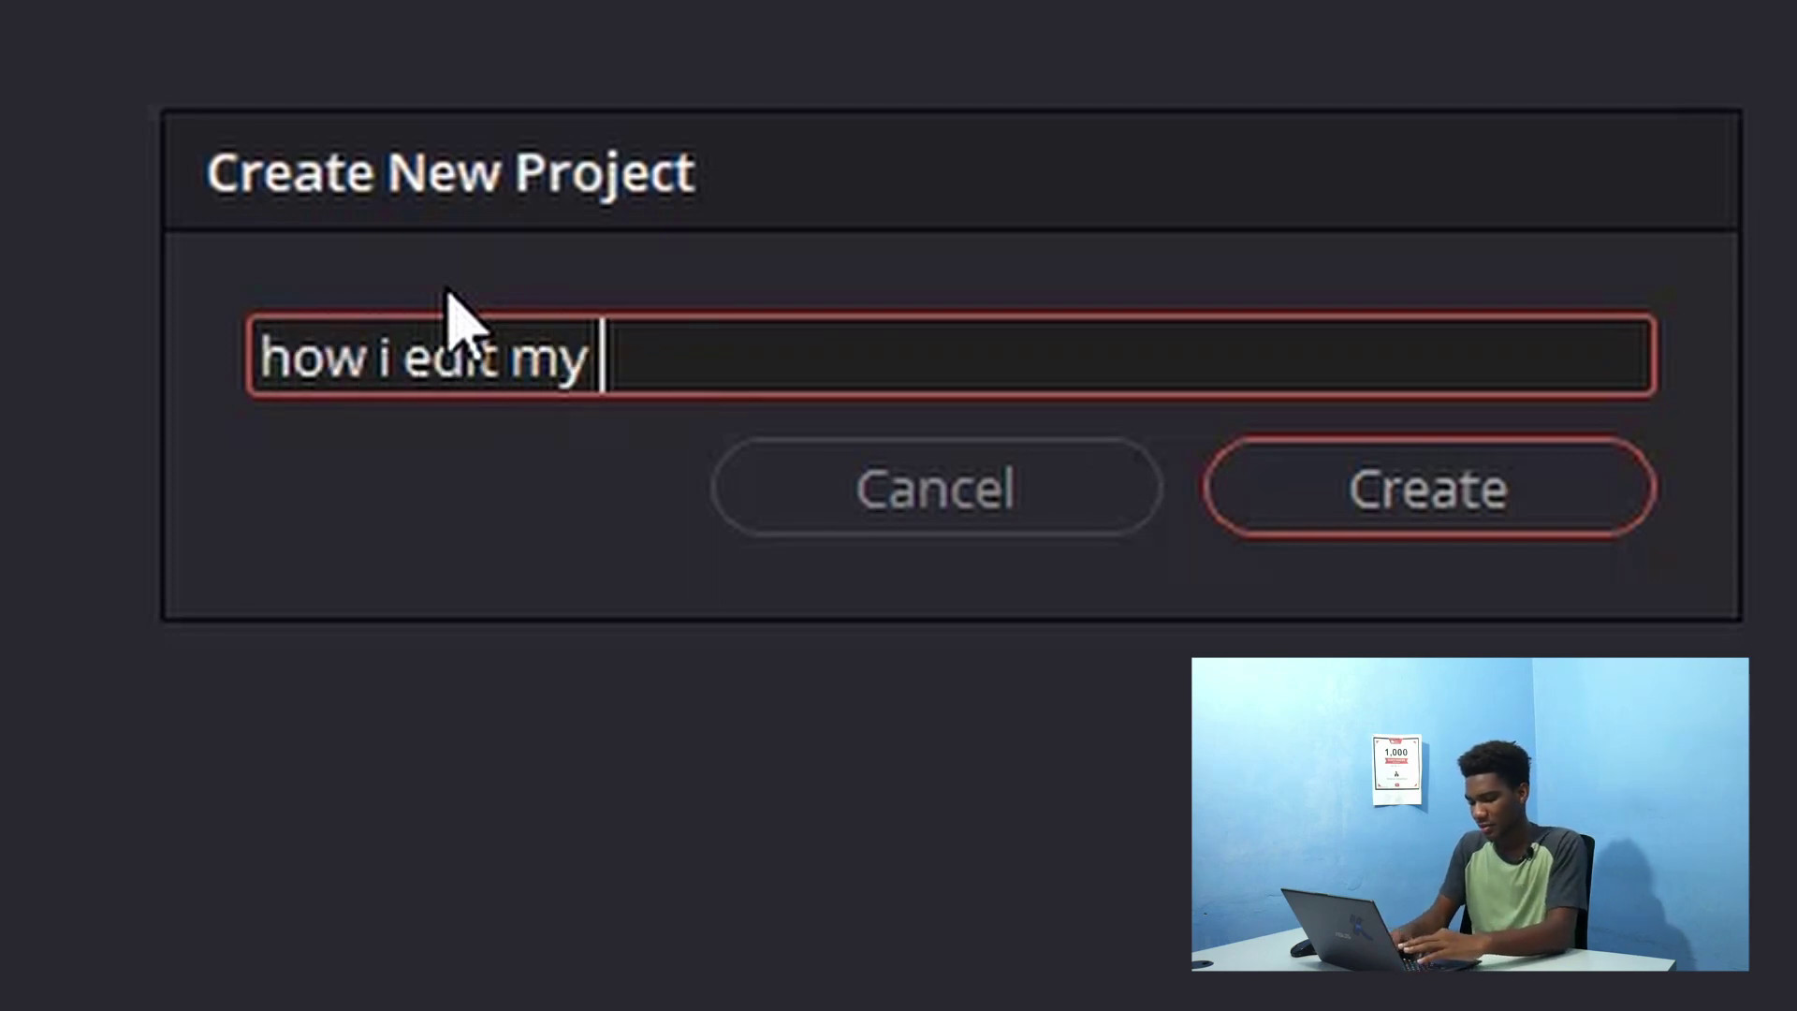
{"action": "type", "text": "videos"}
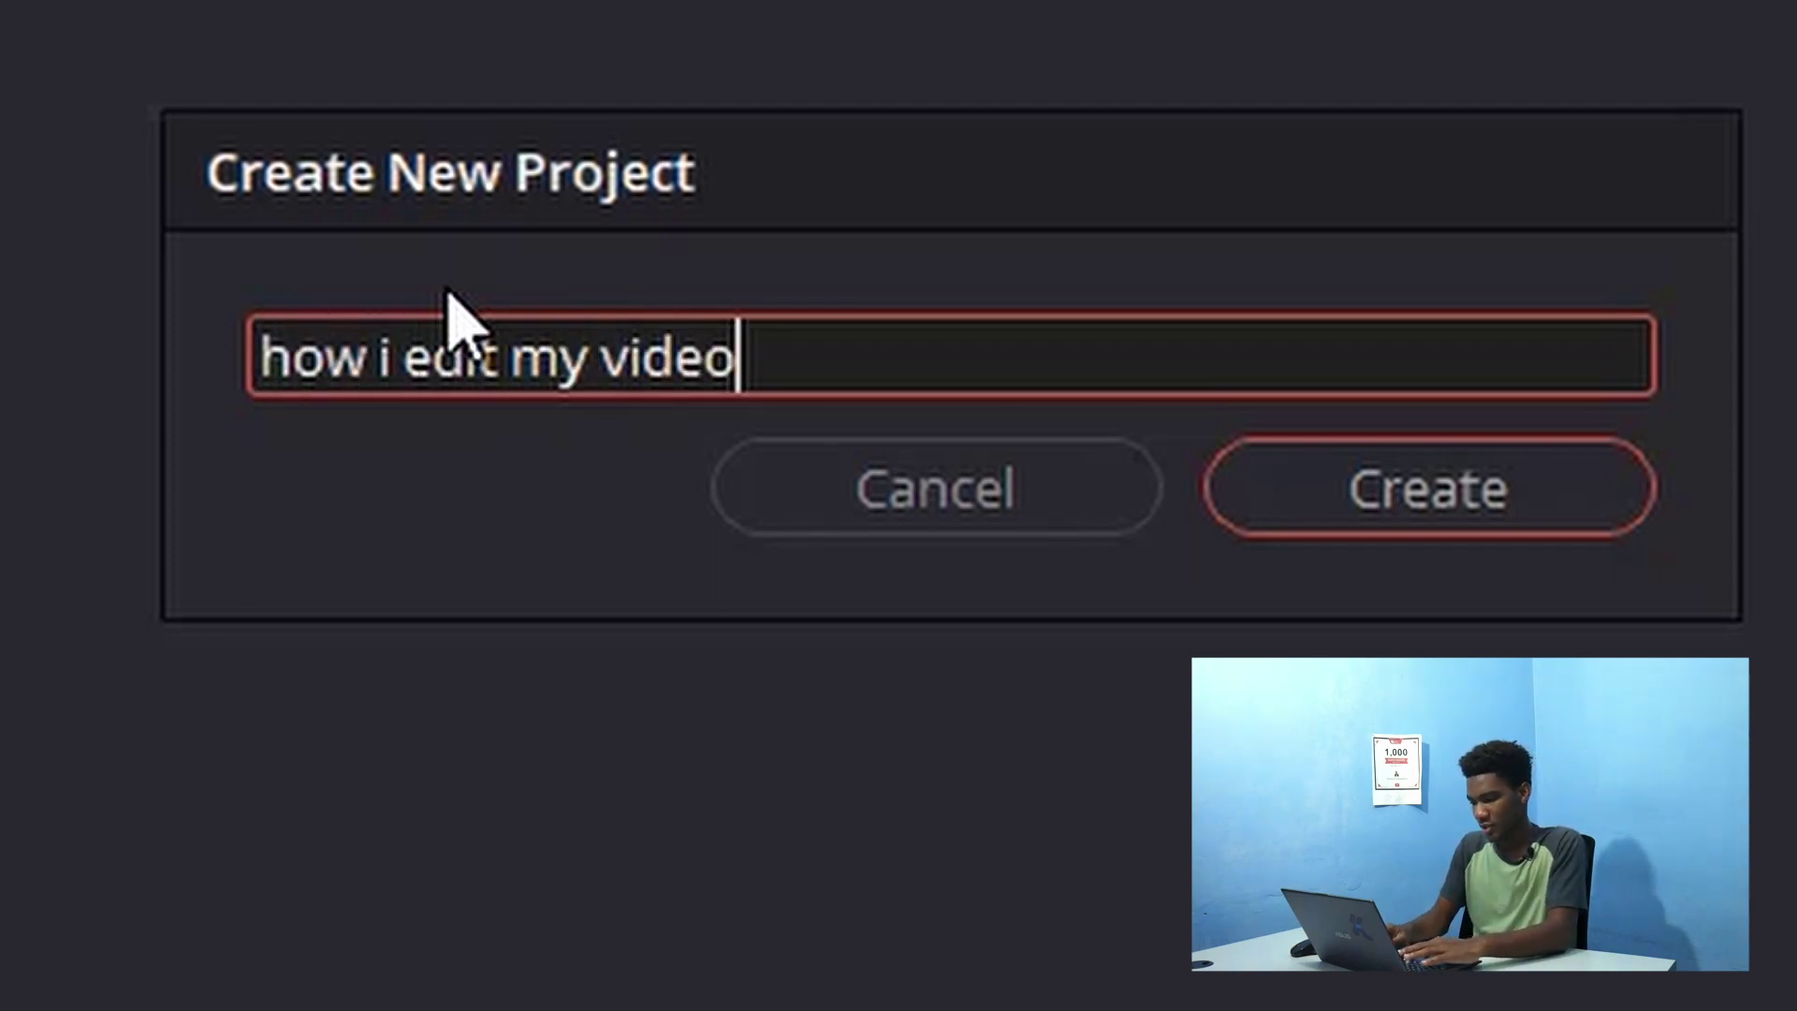
{"action": "key", "text": "Return"}
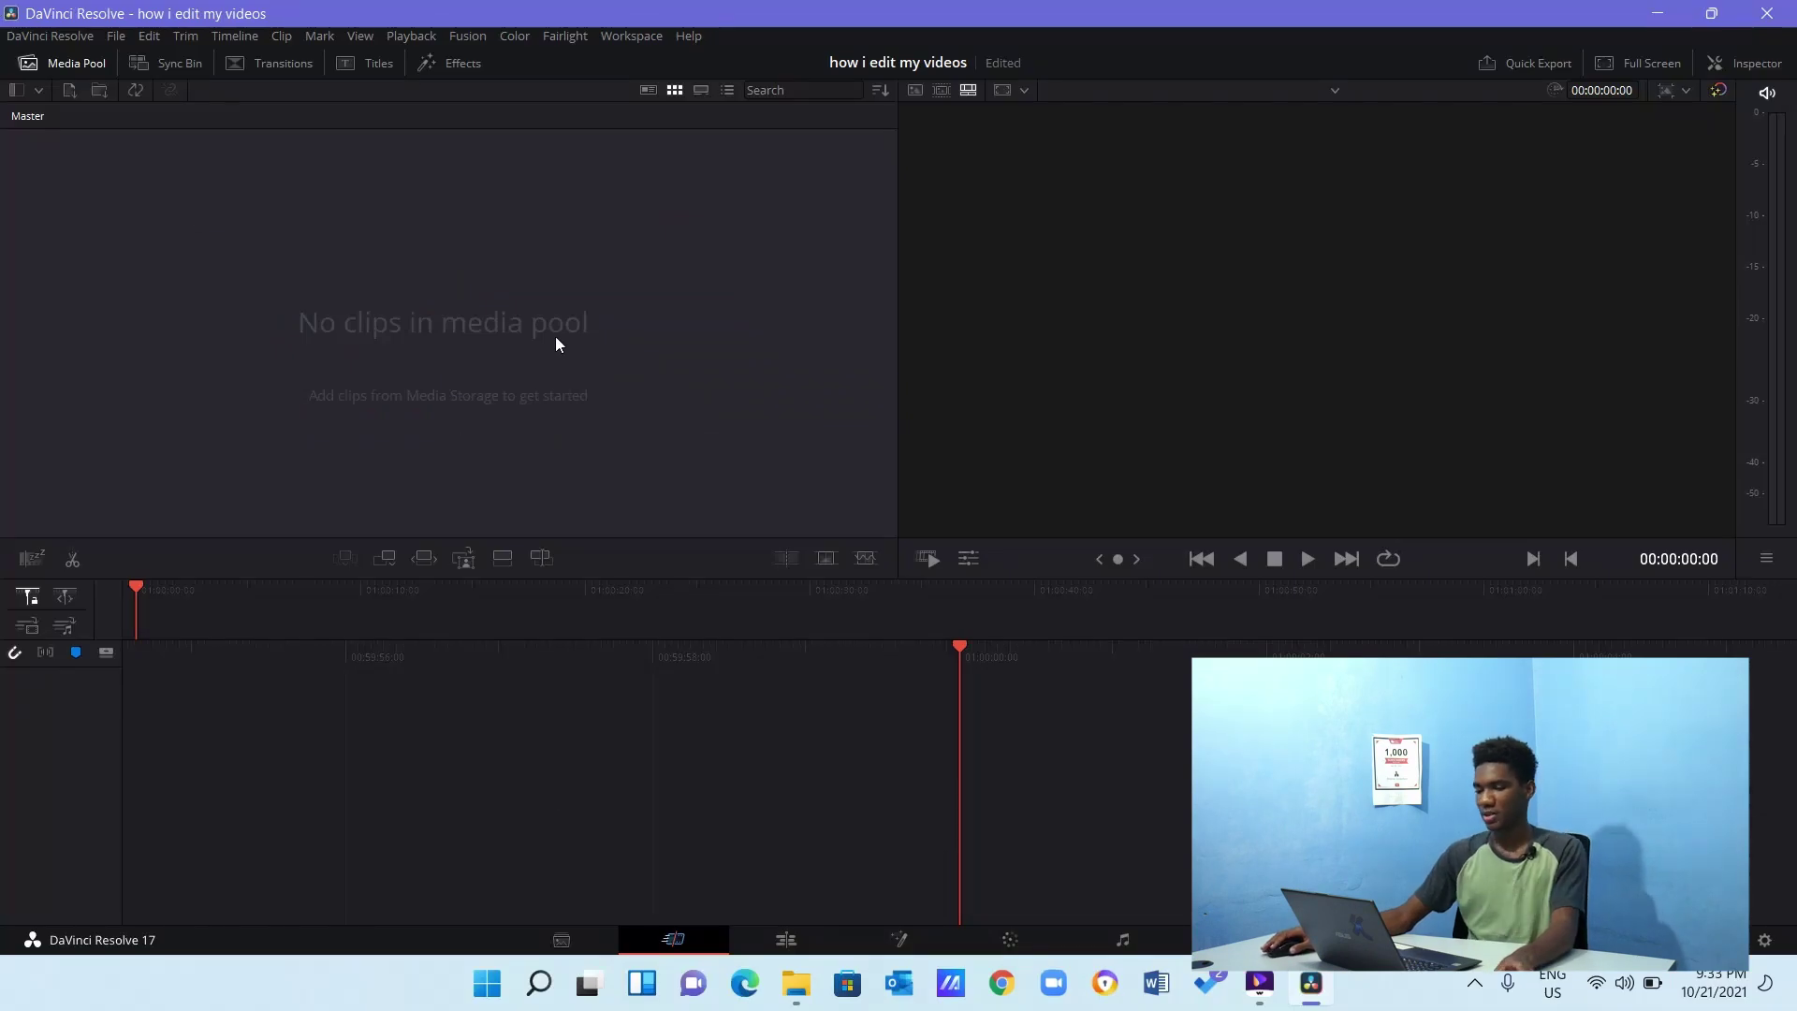
Import the SC 2021 INTRO and SC OUTRO video files into the media pool.
{"action": "right_click", "coordinate": [490, 346]}
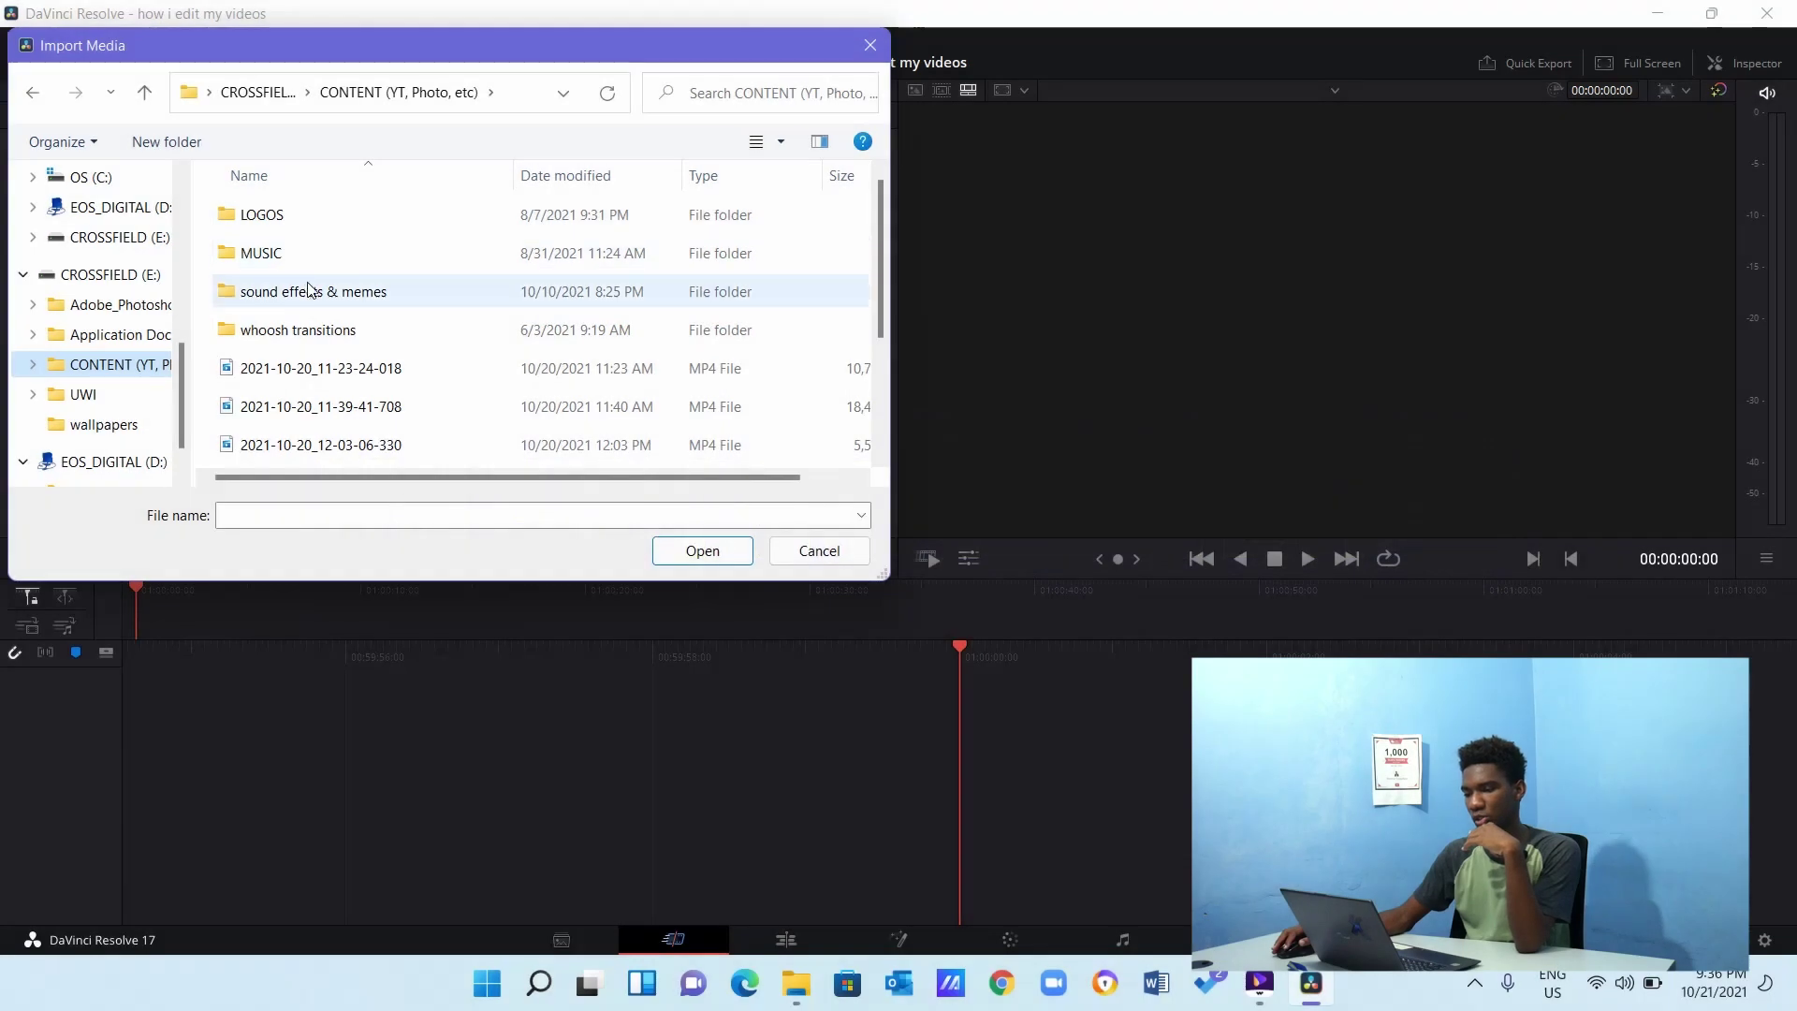
{"action": "scroll", "coordinate": [300, 289], "scroll_direction": "down", "scroll_amount": 2}
{"action": "left_click", "coordinate": [281, 413]}
{"action": "left_click", "coordinate": [337, 452], "text": "shift"}
{"action": "left_click", "coordinate": [702, 550]}
Import the black bg image from the CONTENT folder into the media pool.
{"action": "right_click", "coordinate": [346, 390]}
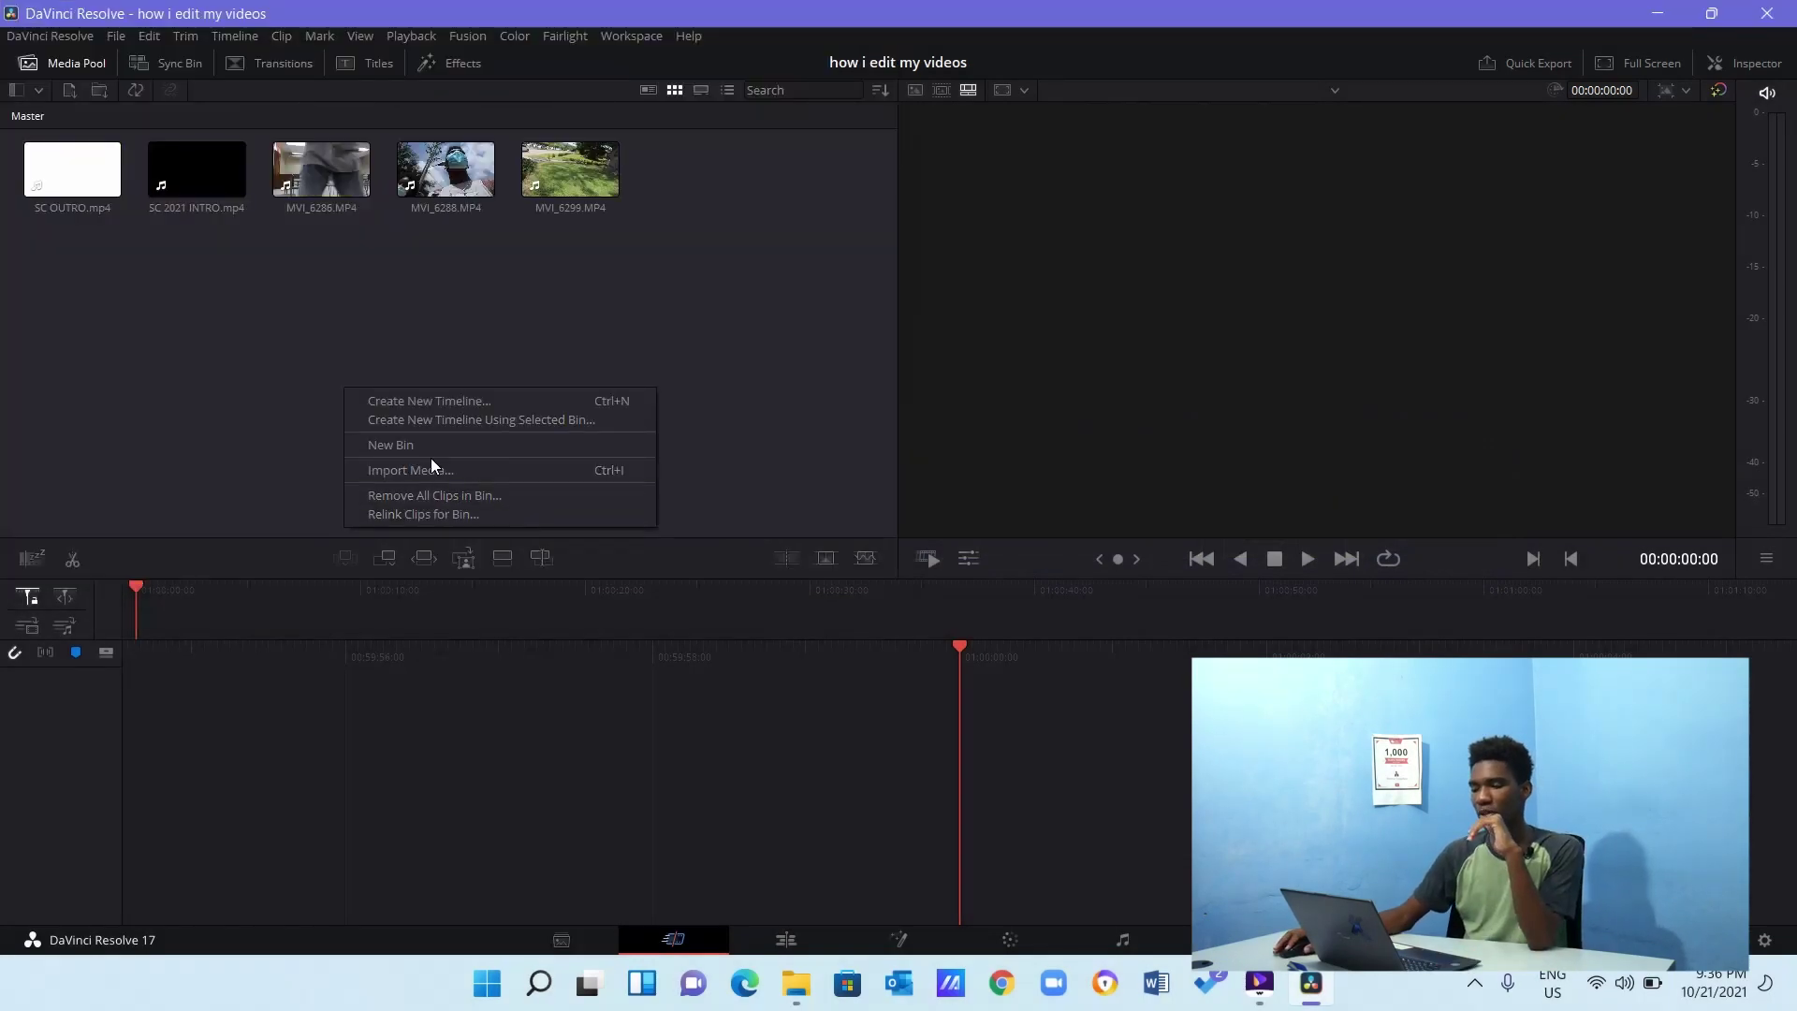
{"action": "left_click", "coordinate": [438, 470]}
{"action": "scroll", "coordinate": [537, 386], "scroll_direction": "down", "scroll_amount": 2}
{"action": "left_click", "coordinate": [334, 337]}
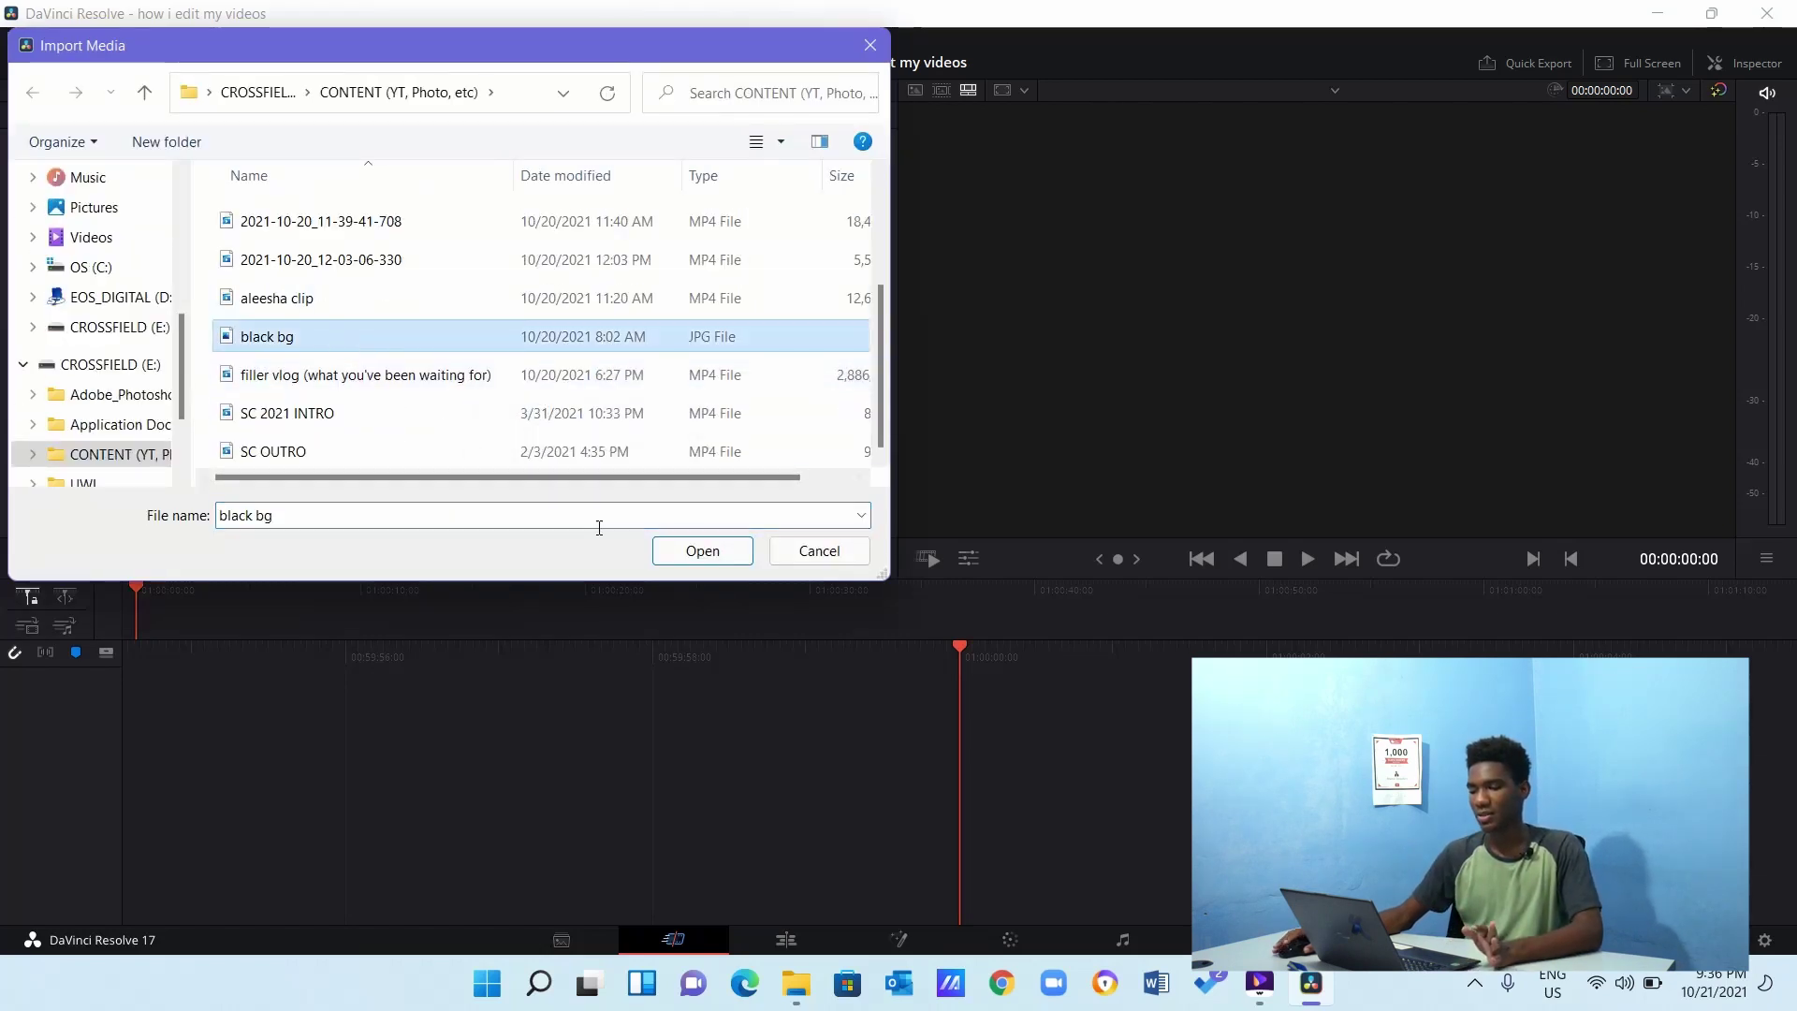
{"action": "left_click", "coordinate": [723, 552]}
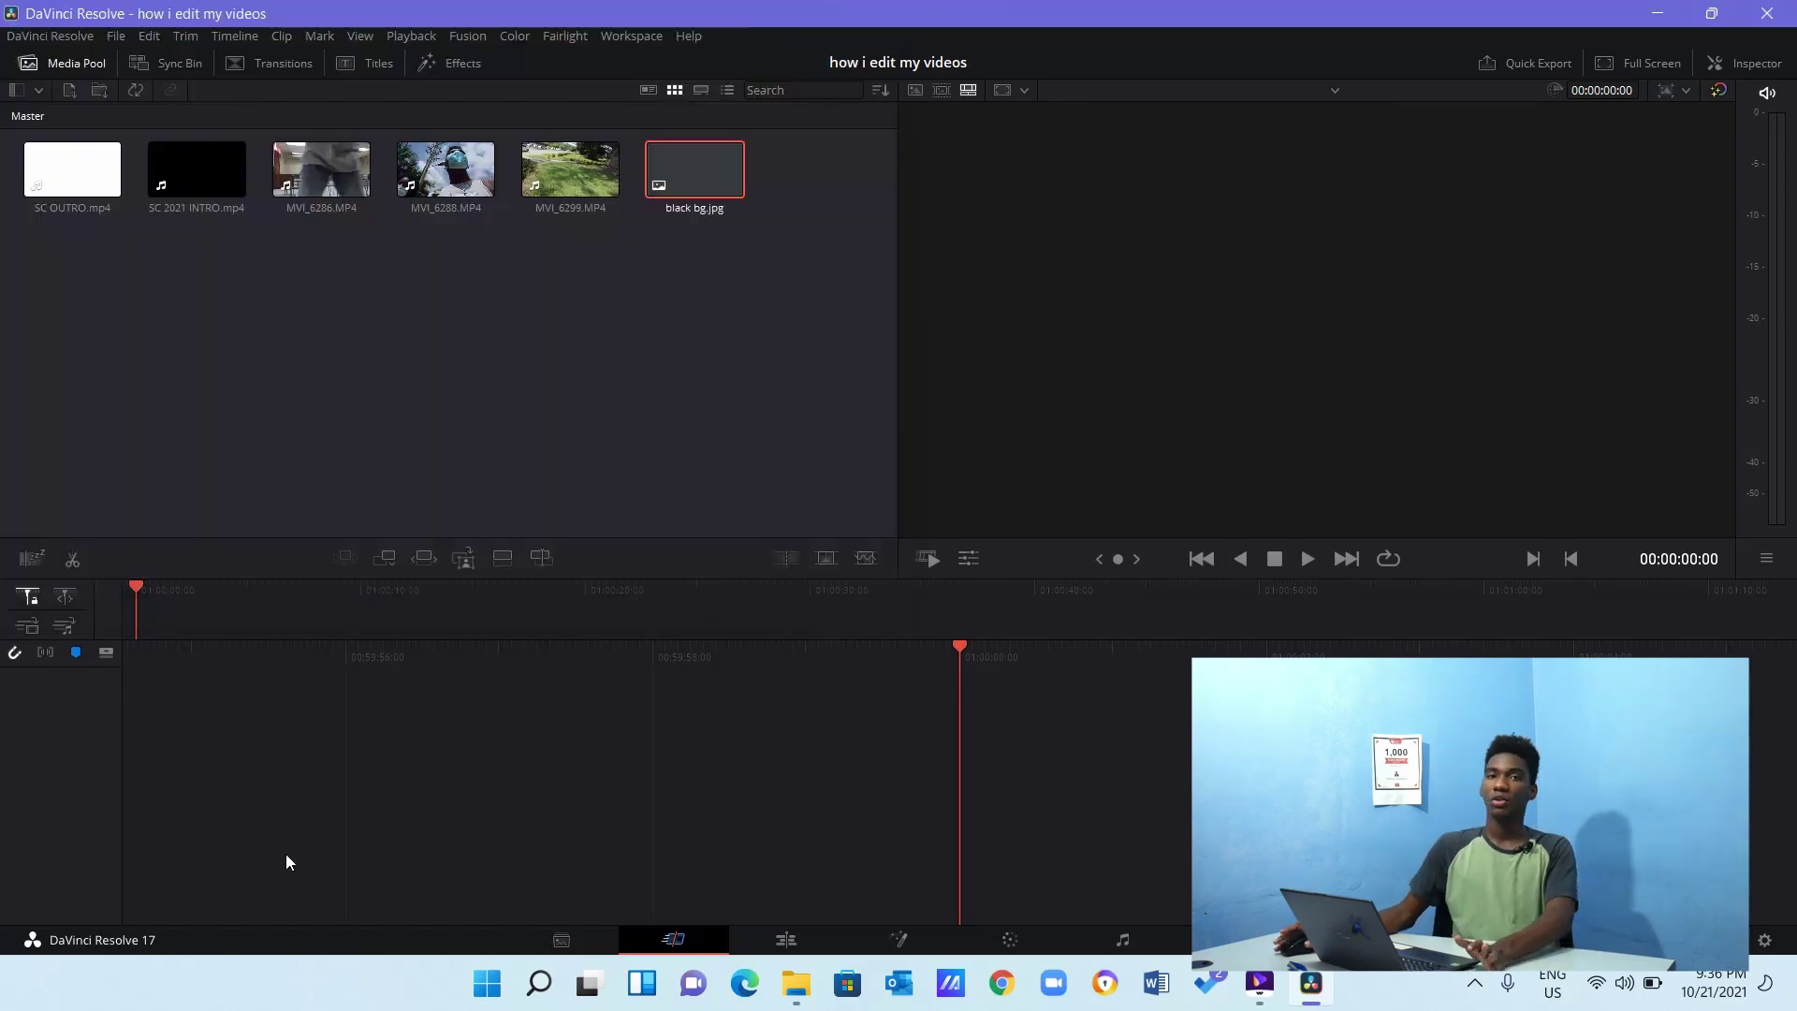
Place SC 2021 INTRO.mp4 at the start of a new timeline and play it through.
{"action": "left_click", "coordinate": [191, 185]}
{"action": "left_click_drag", "start_coordinate": [223, 174], "coordinate": [1039, 836]}
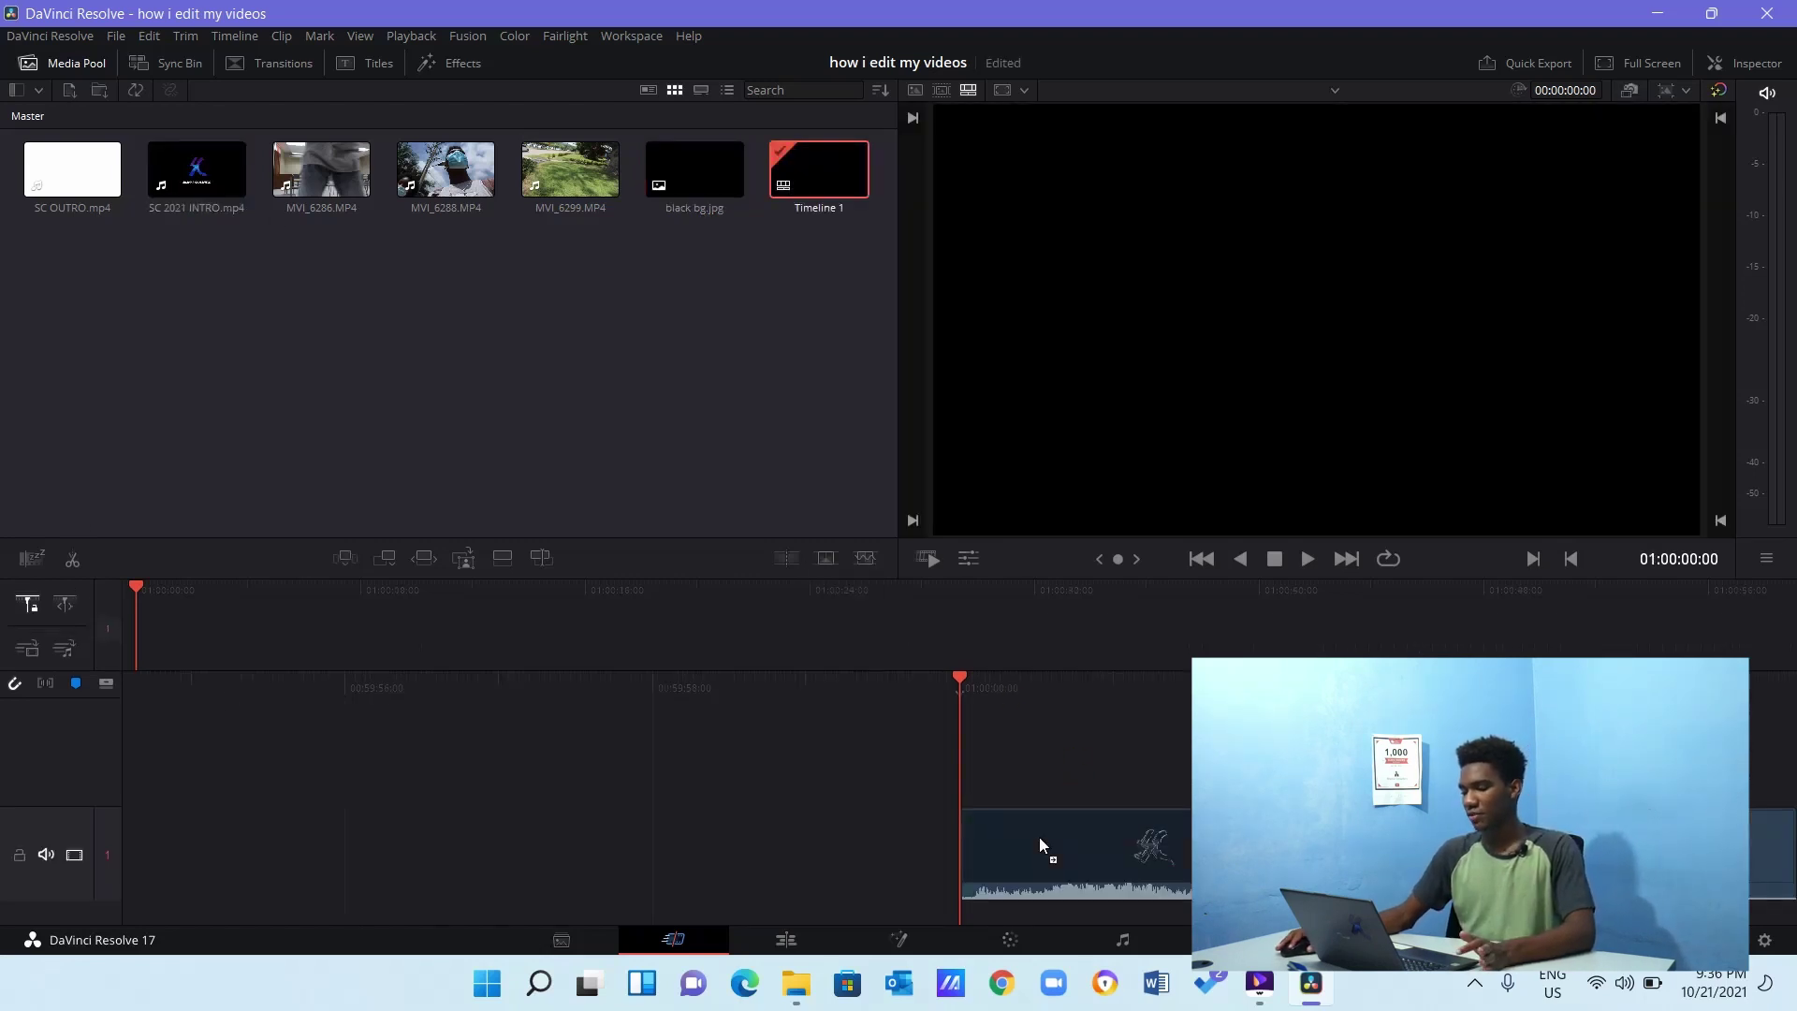
{"action": "key", "text": "space"}
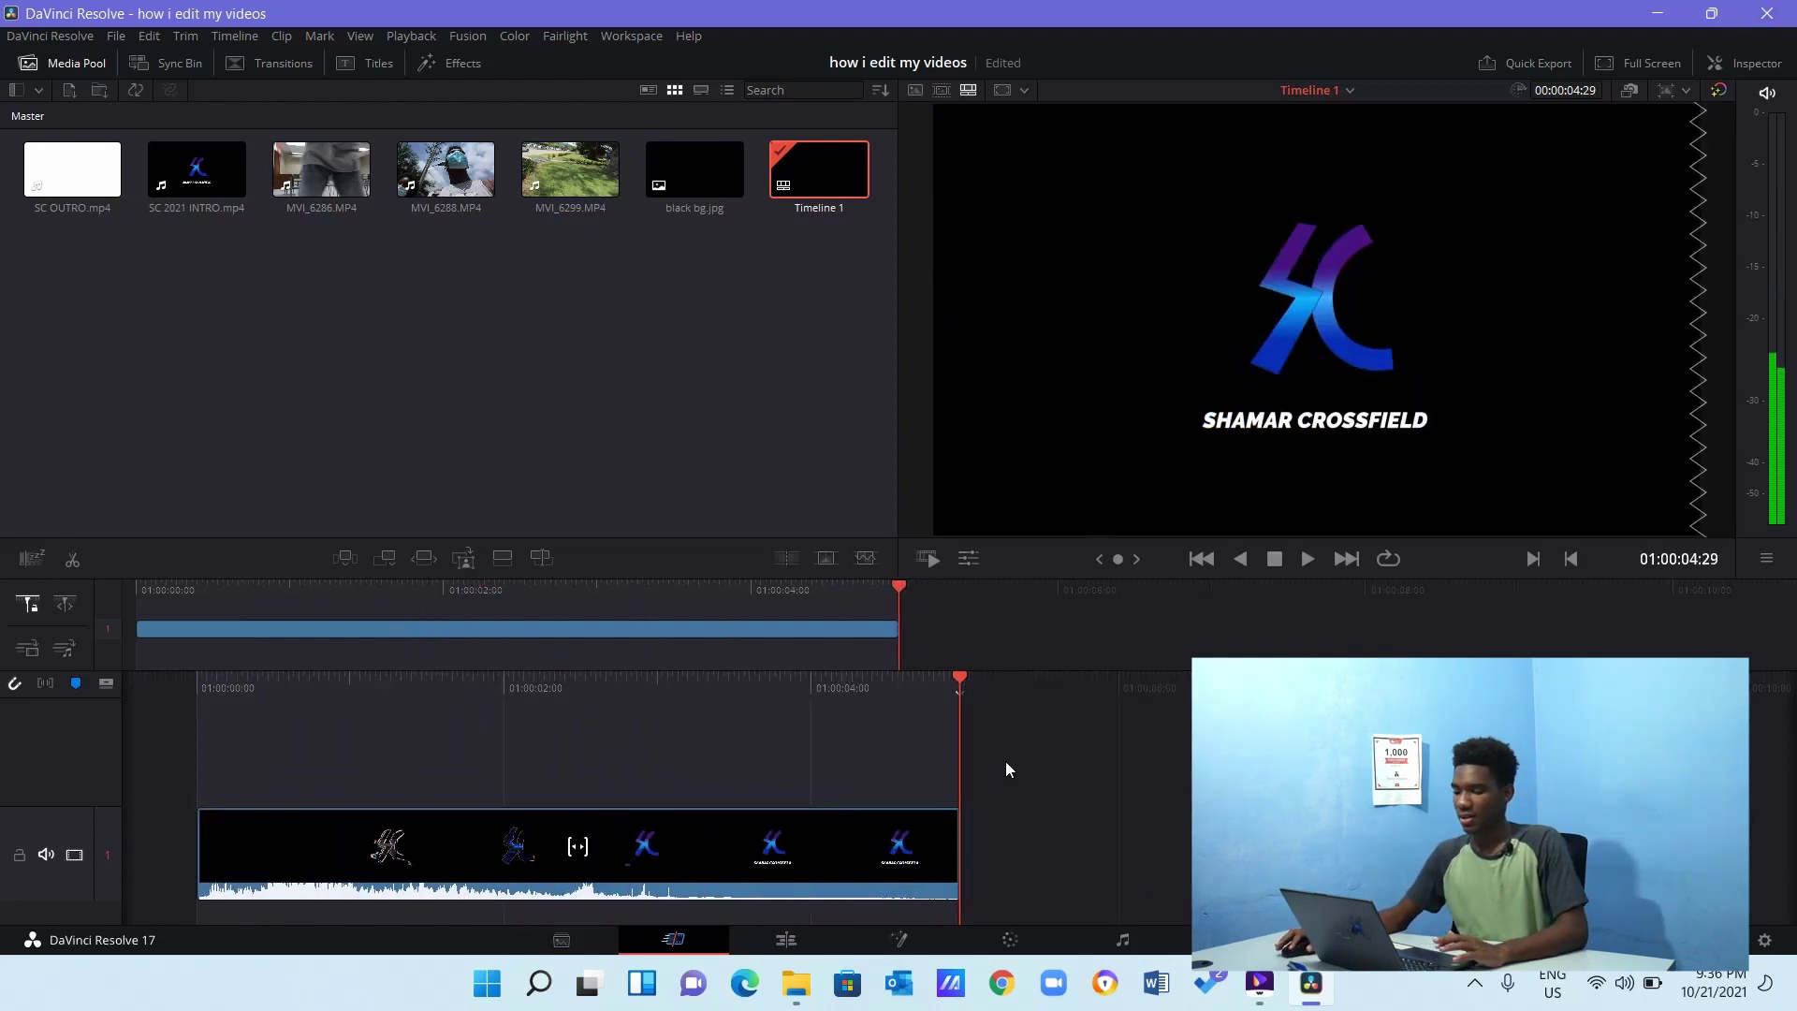
{"action": "key", "text": "Home"}
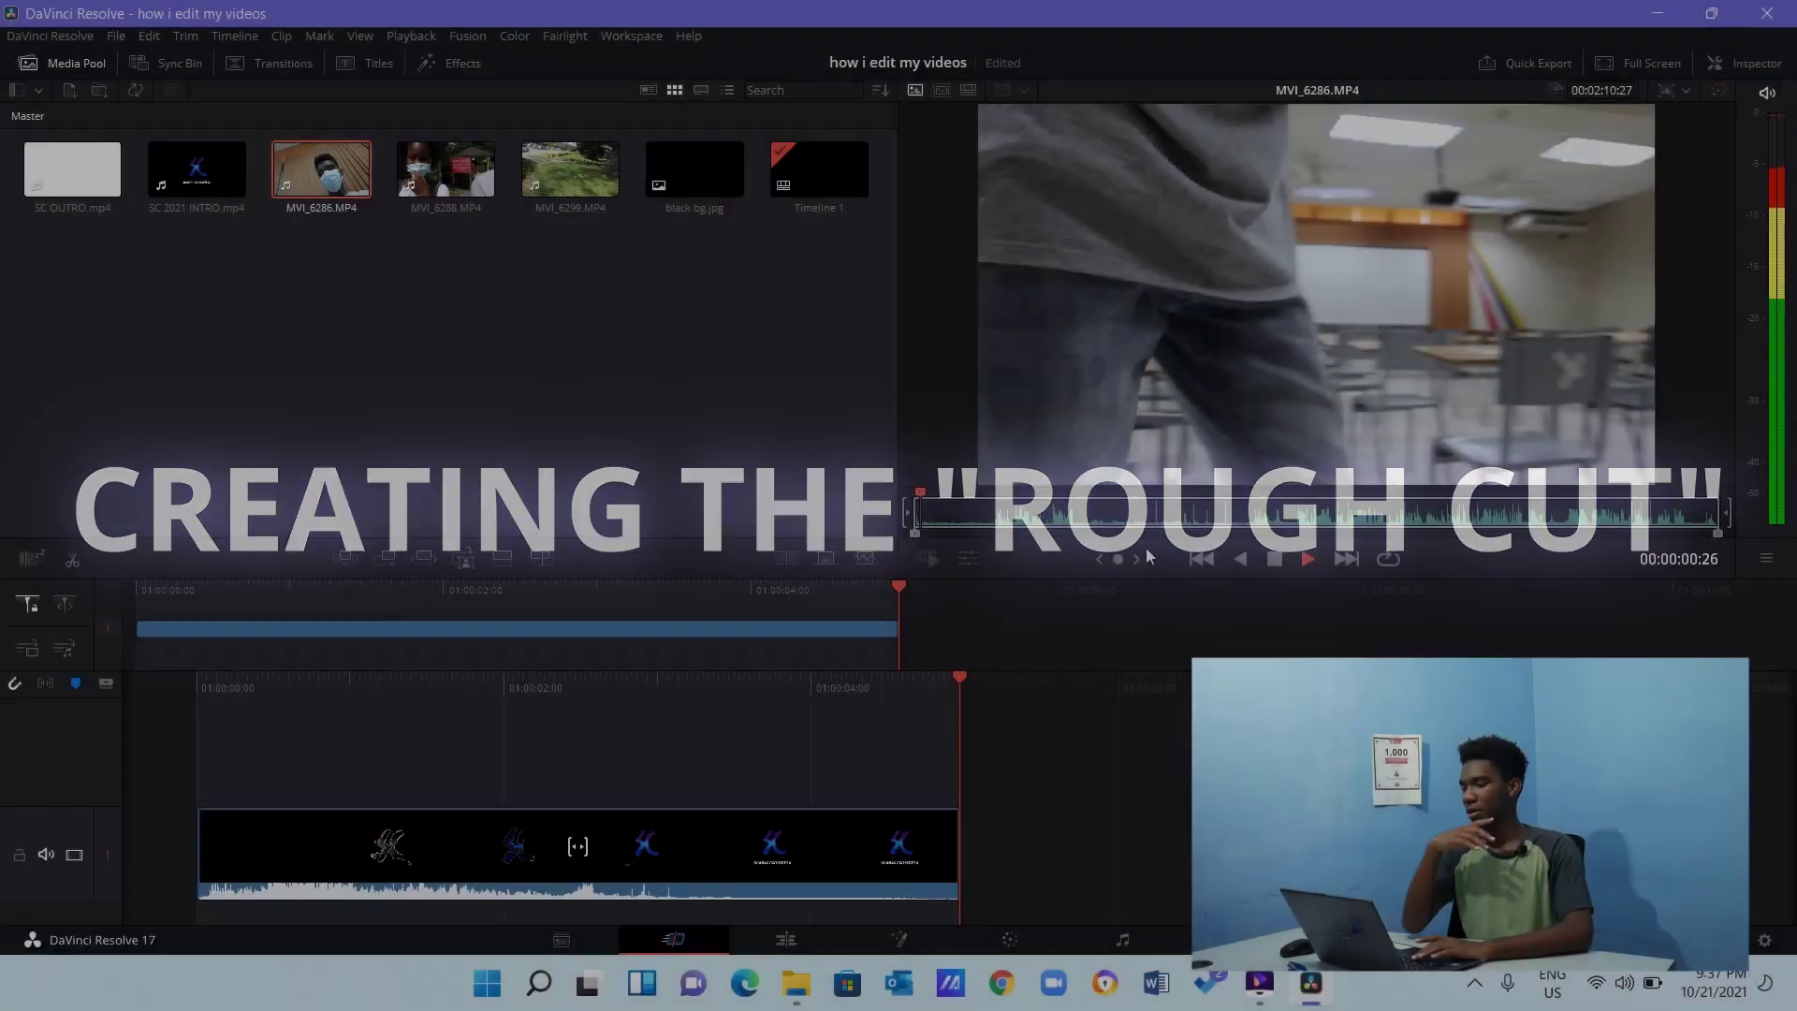
Mark the section of MVI_6286.MP4 from about 00:00:26:16 to 00:00:55:25 and add it to the timeline after the intro.
{"action": "key", "text": "space"}
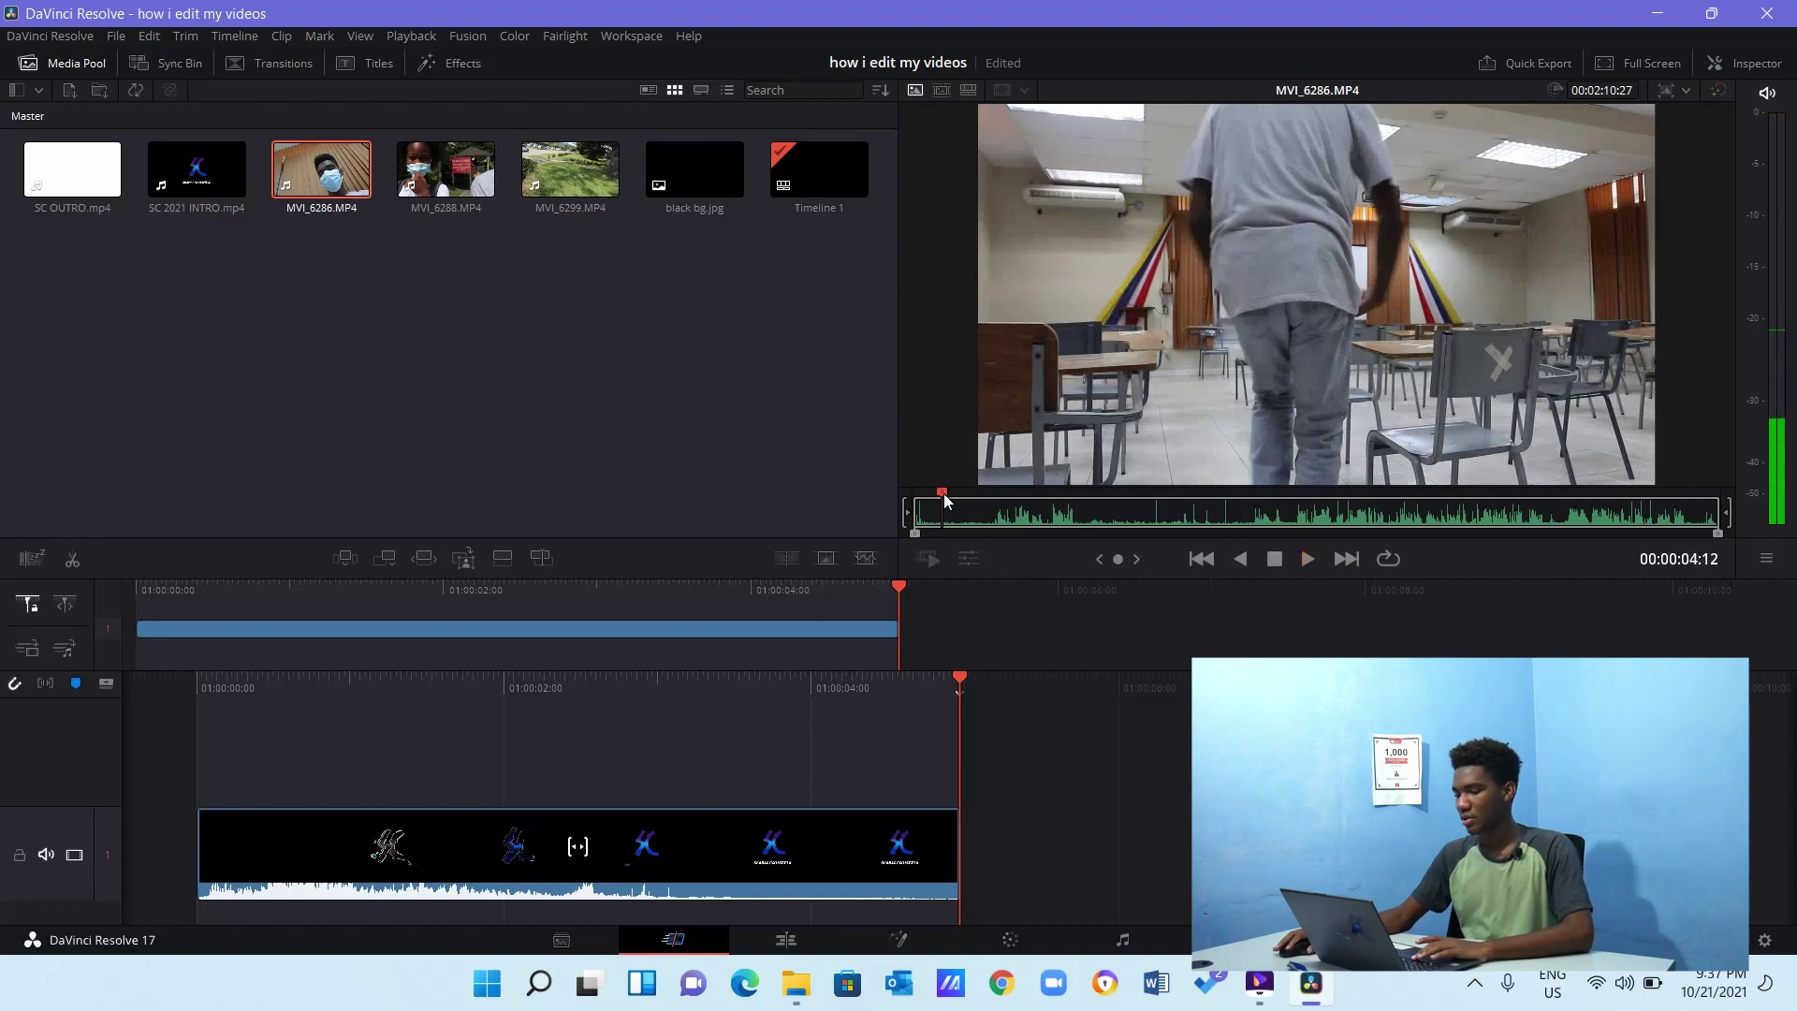
{"action": "left_click", "coordinate": [971, 513]}
{"action": "left_click", "coordinate": [1112, 513]}
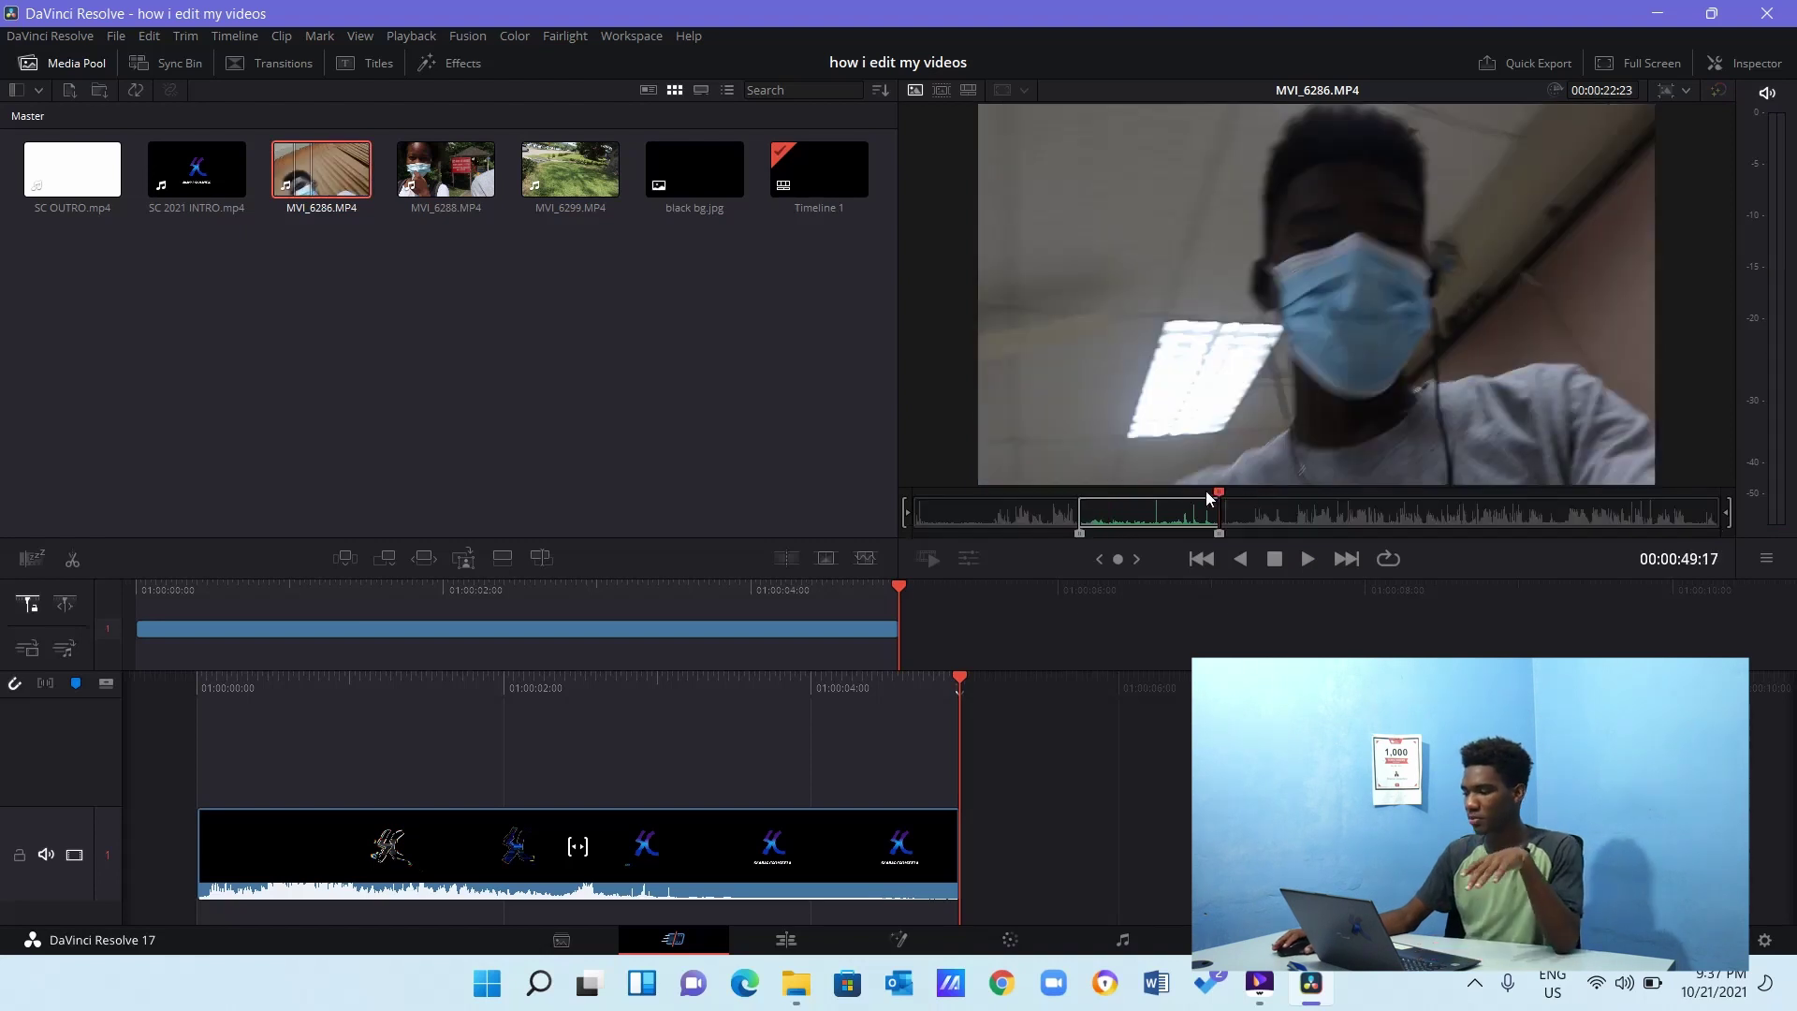
{"action": "left_click_drag", "start_coordinate": [1207, 498], "coordinate": [1076, 481]}
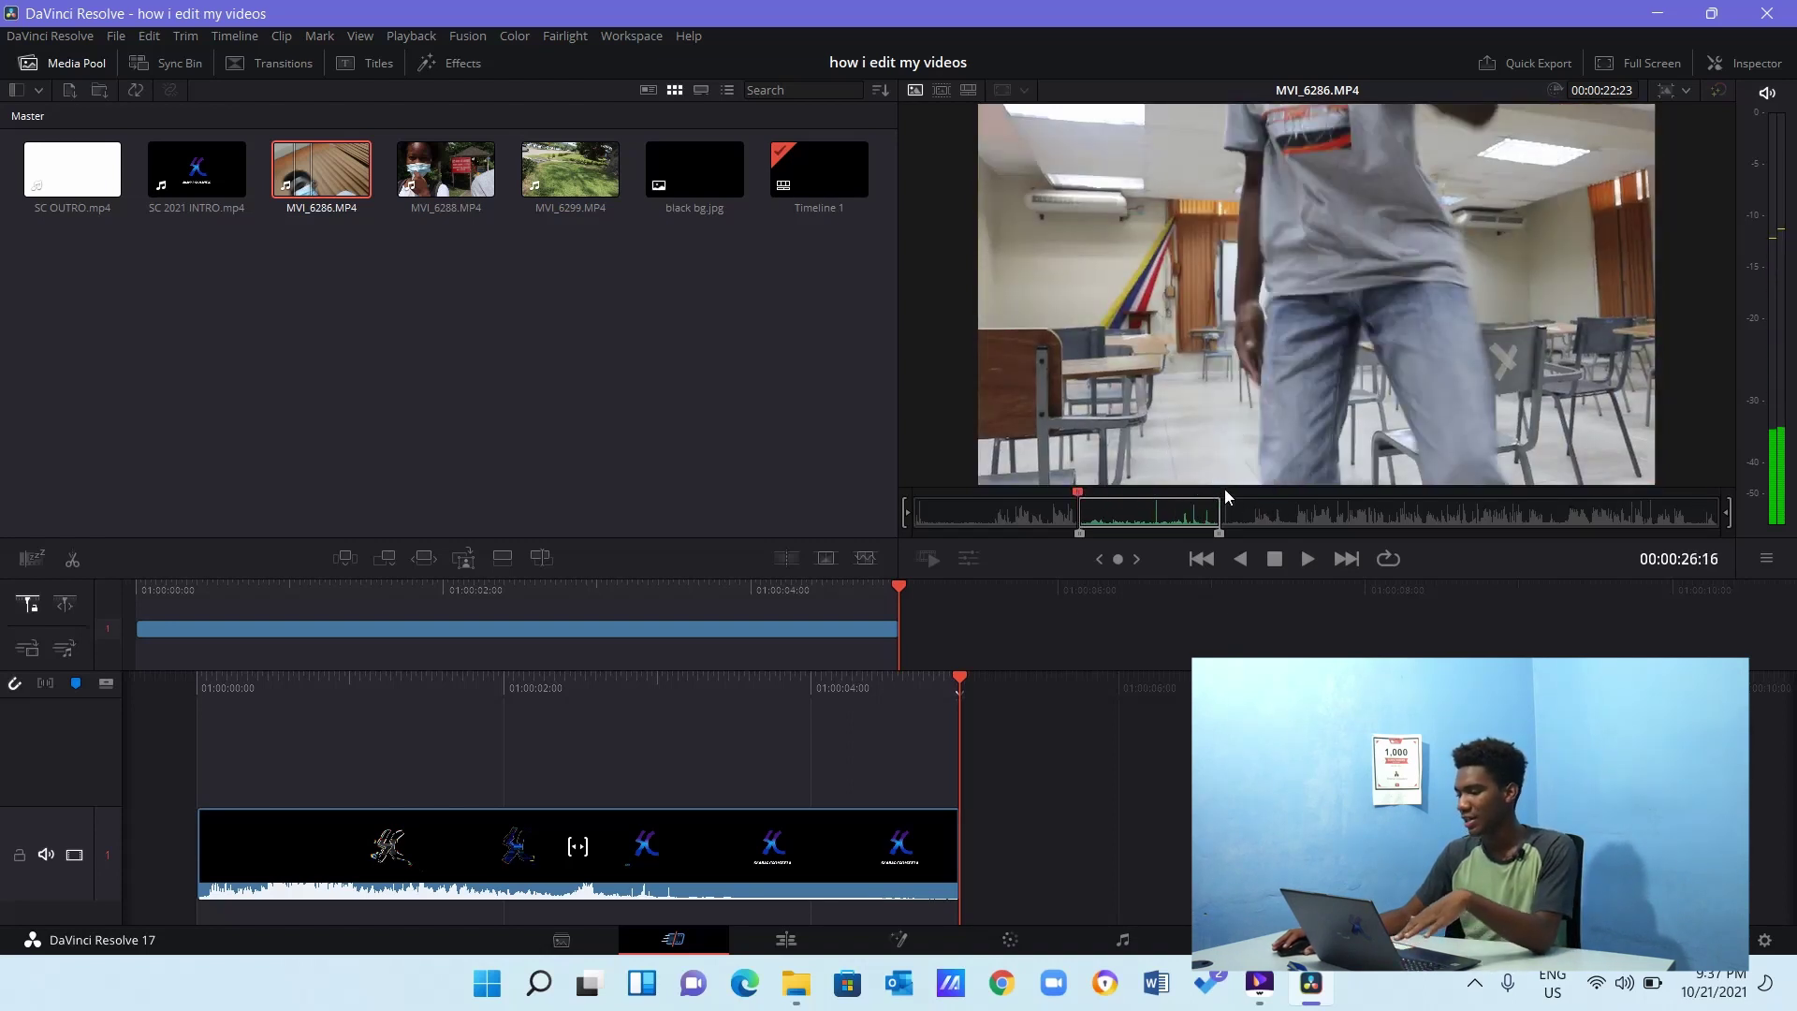
{"action": "left_click_drag", "start_coordinate": [1228, 494], "coordinate": [1259, 496]}
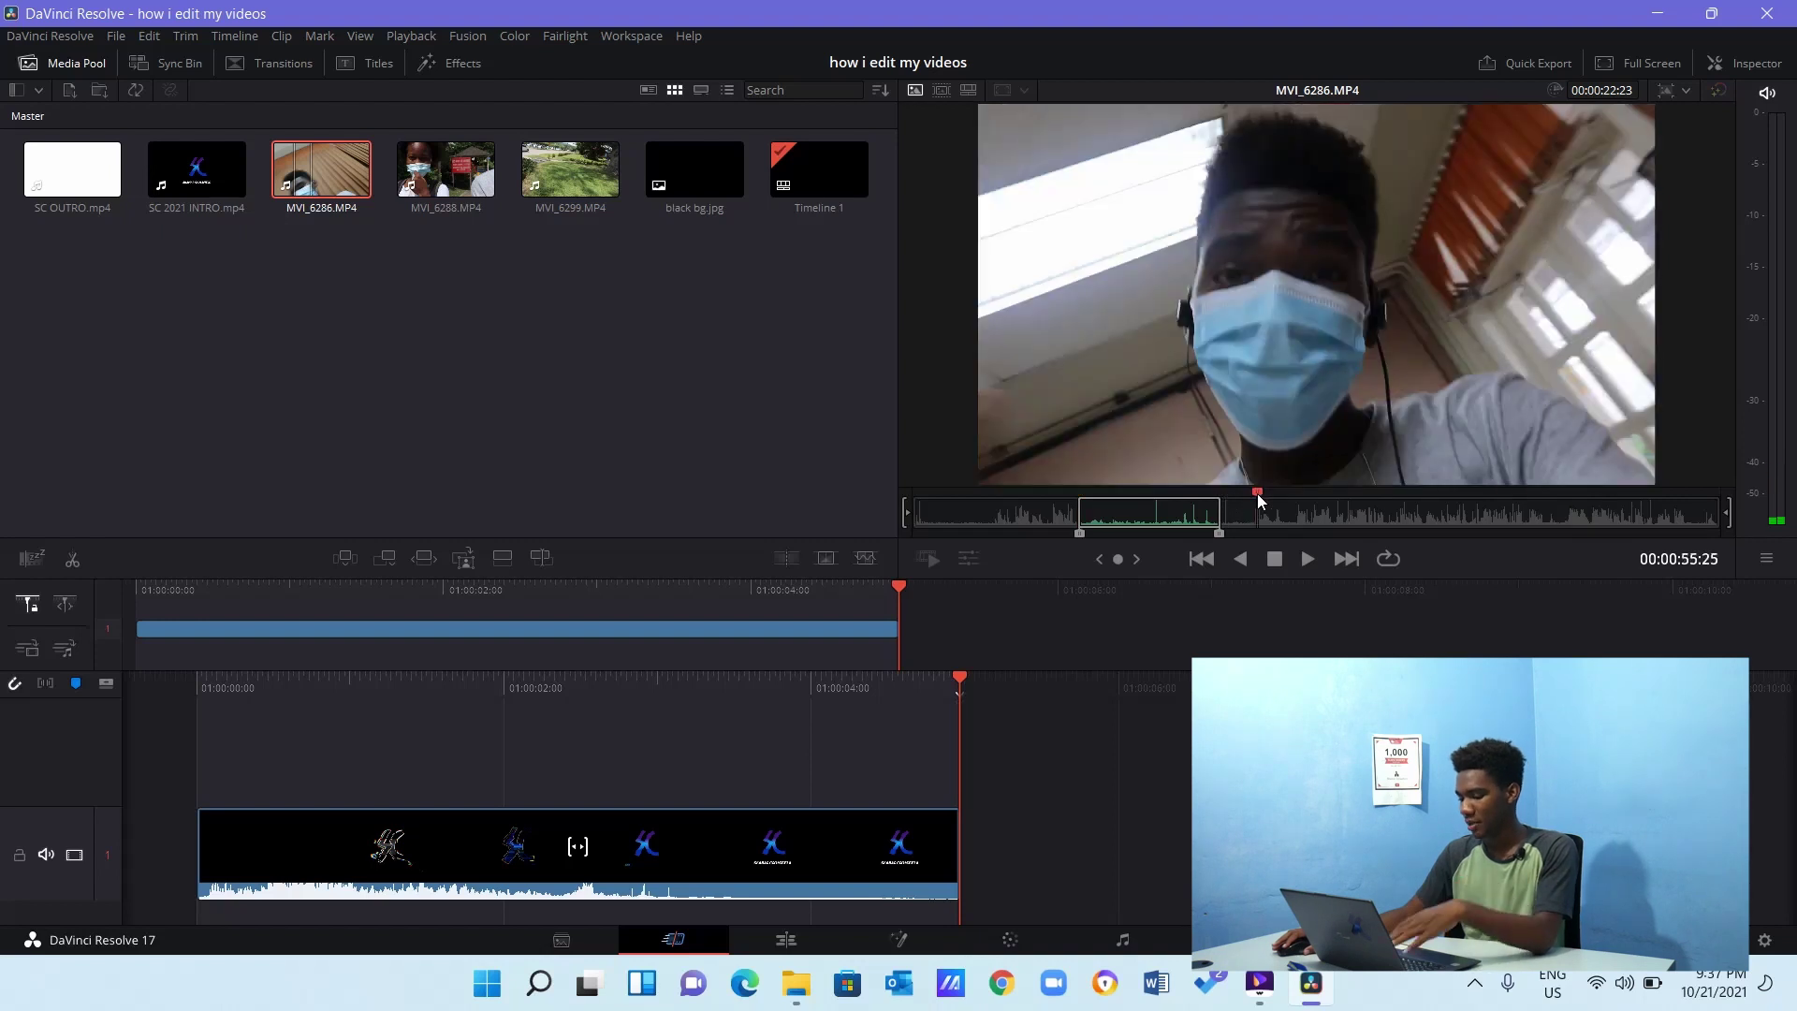
{"action": "key", "text": "o"}
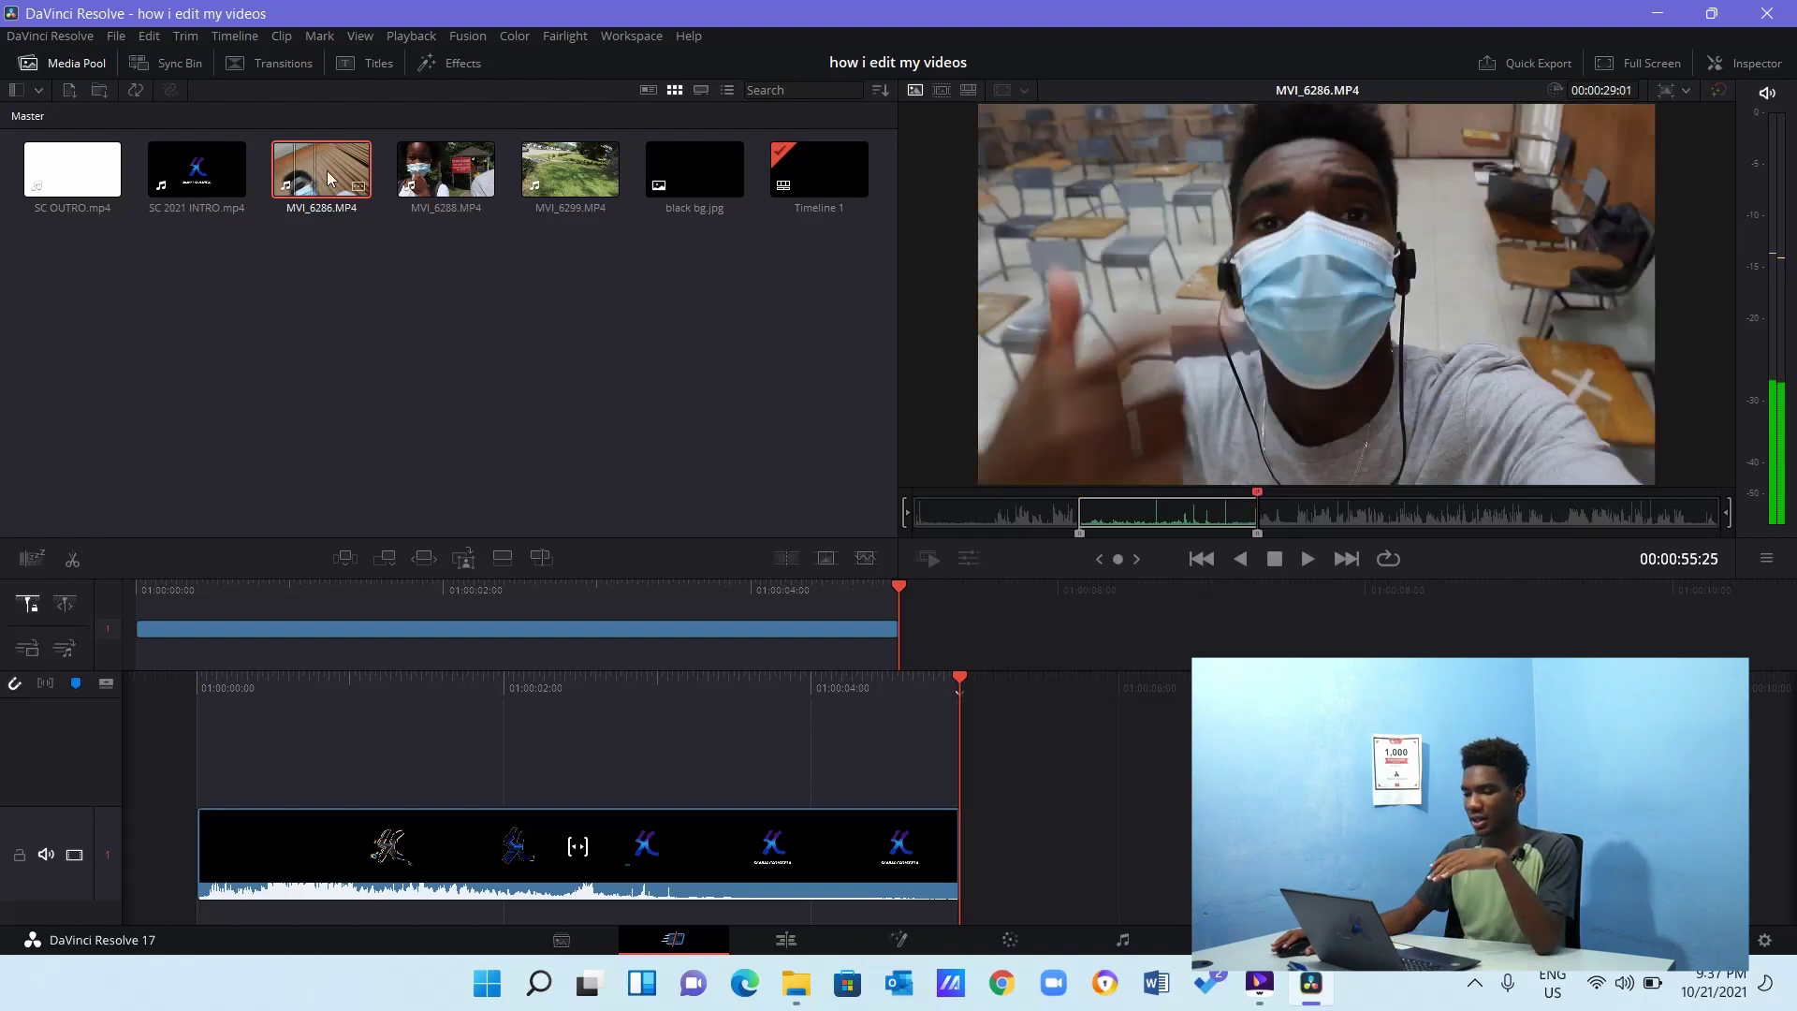
{"action": "left_click_drag", "start_coordinate": [328, 178], "coordinate": [1007, 696]}
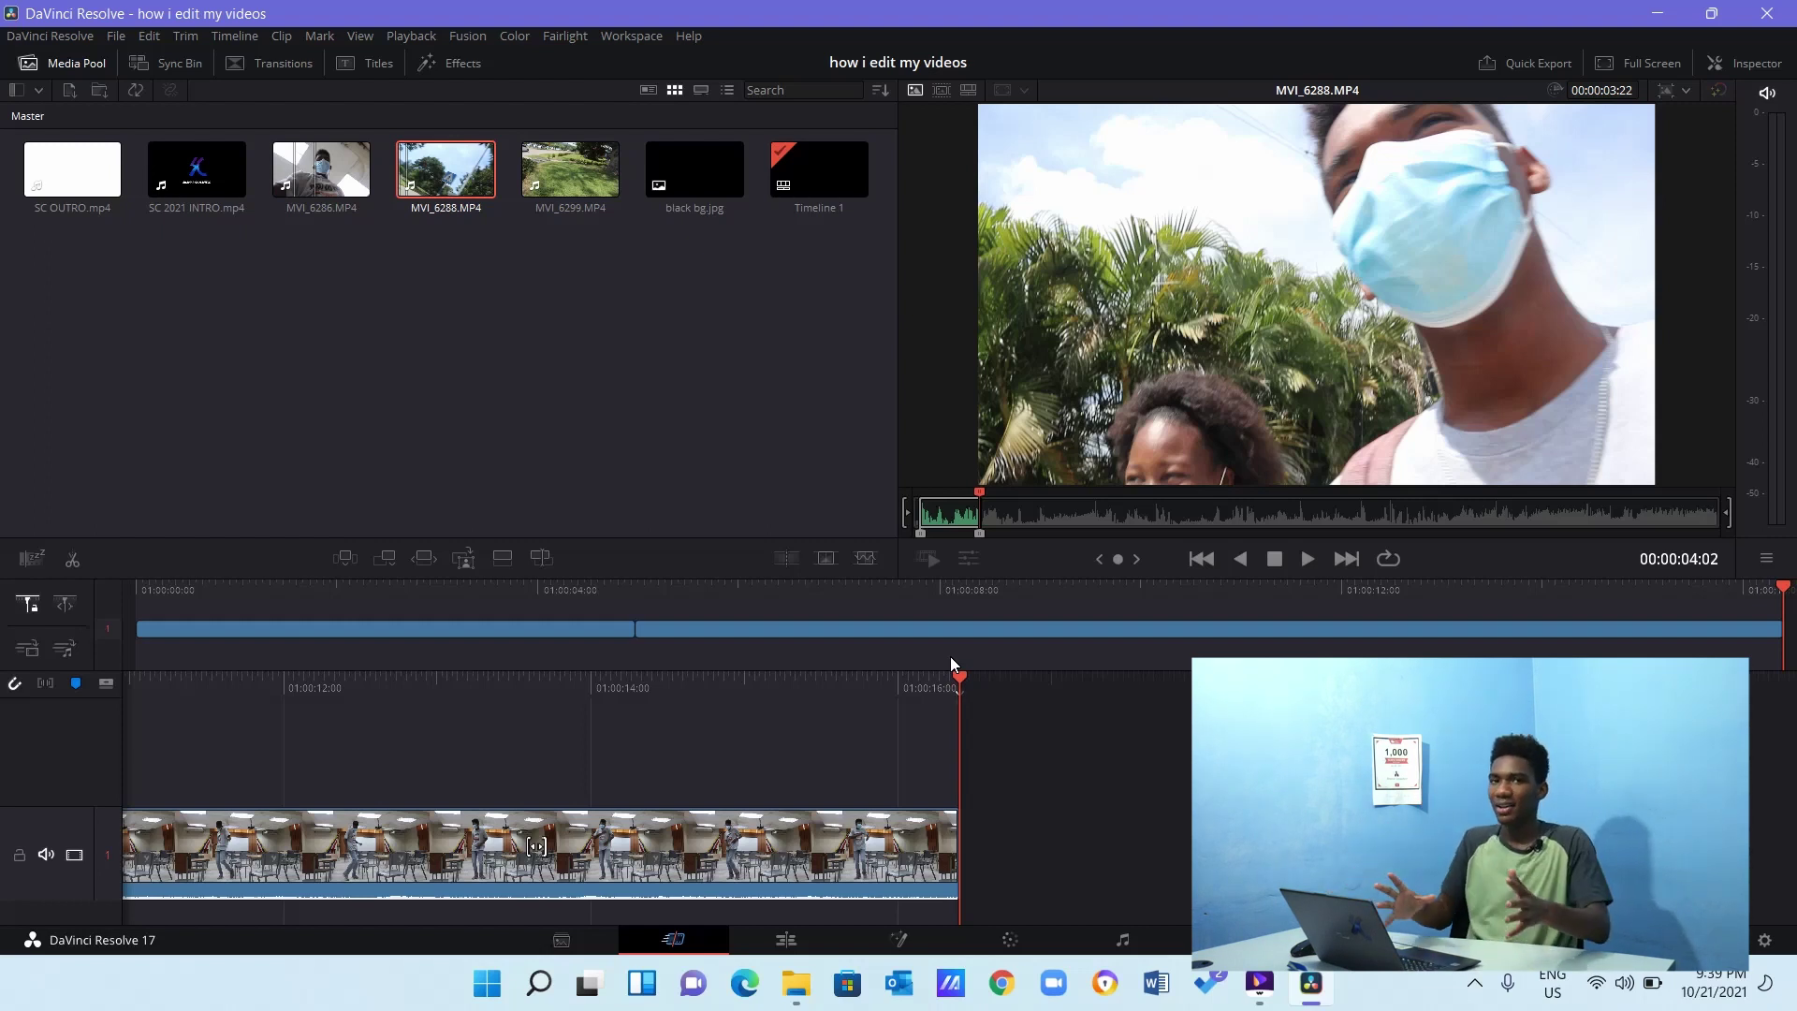
Append the marked section of MVI_6288.MP4 and the MVI_6299.MP4 clip to the end of the timeline.
{"action": "left_click_drag", "start_coordinate": [427, 174], "coordinate": [1065, 873]}
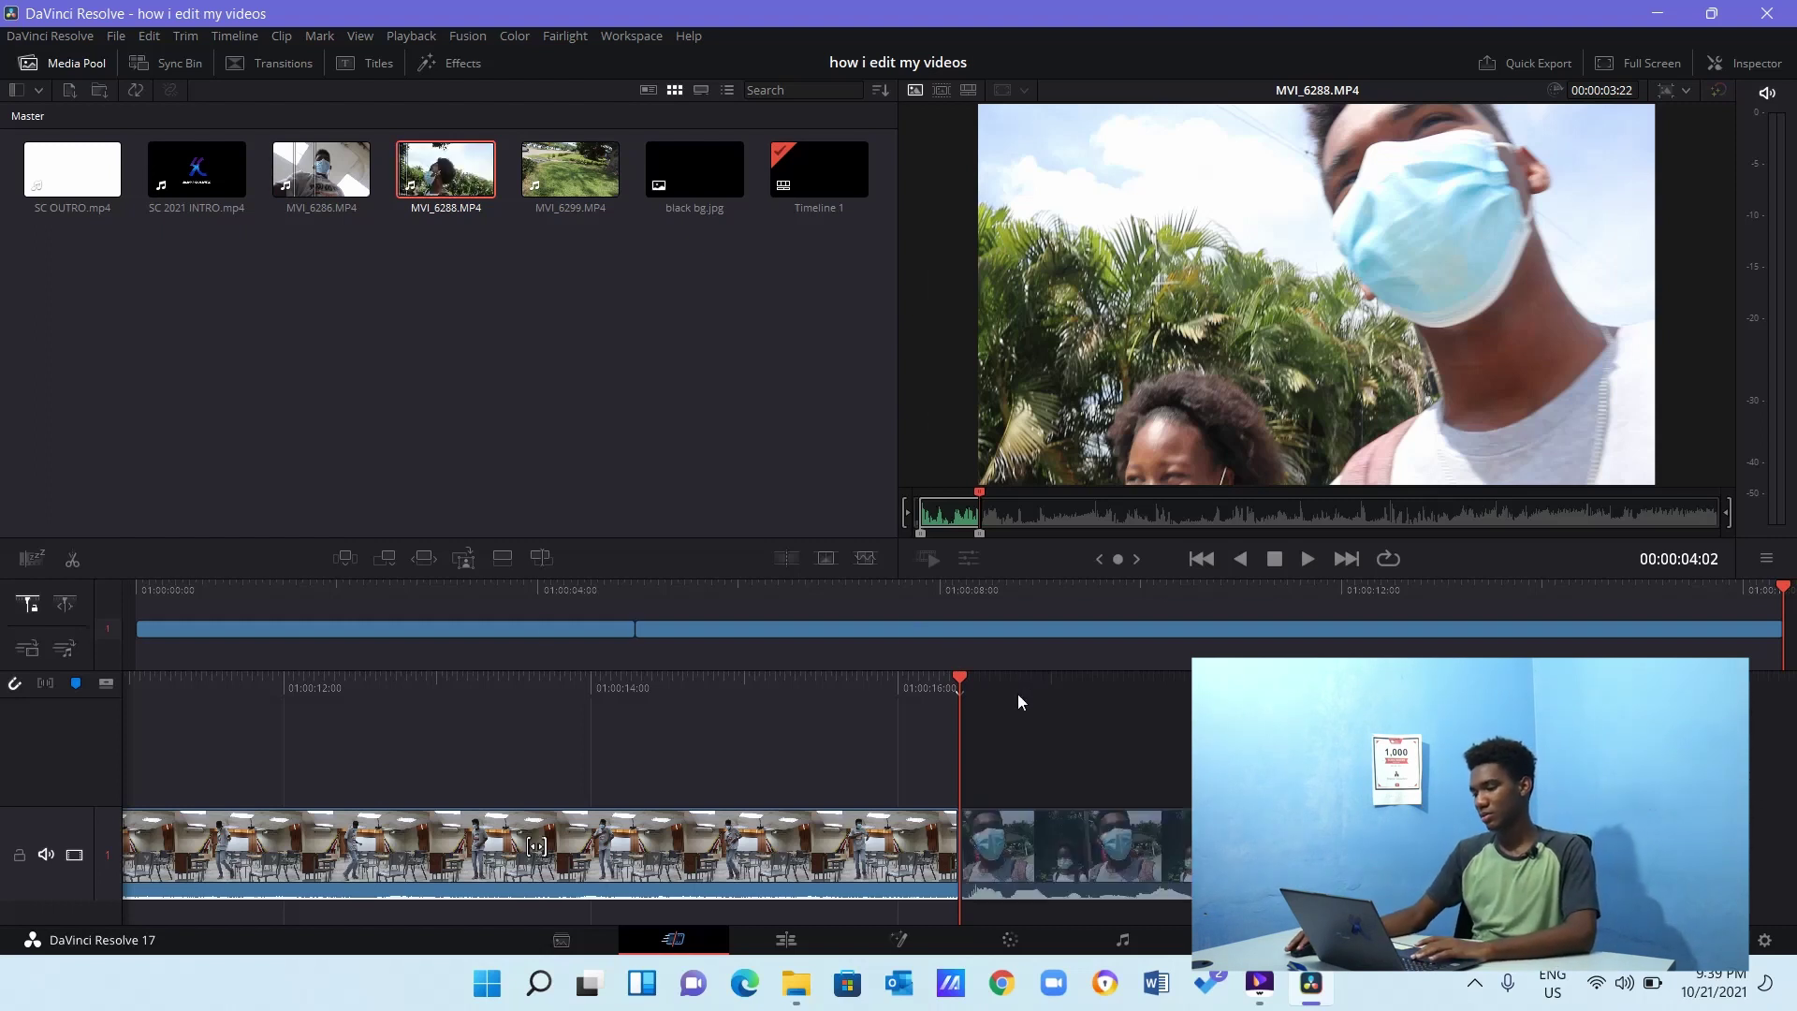
{"action": "left_click_drag", "start_coordinate": [1026, 690], "coordinate": [1211, 689]}
{"action": "left_click", "coordinate": [570, 169]}
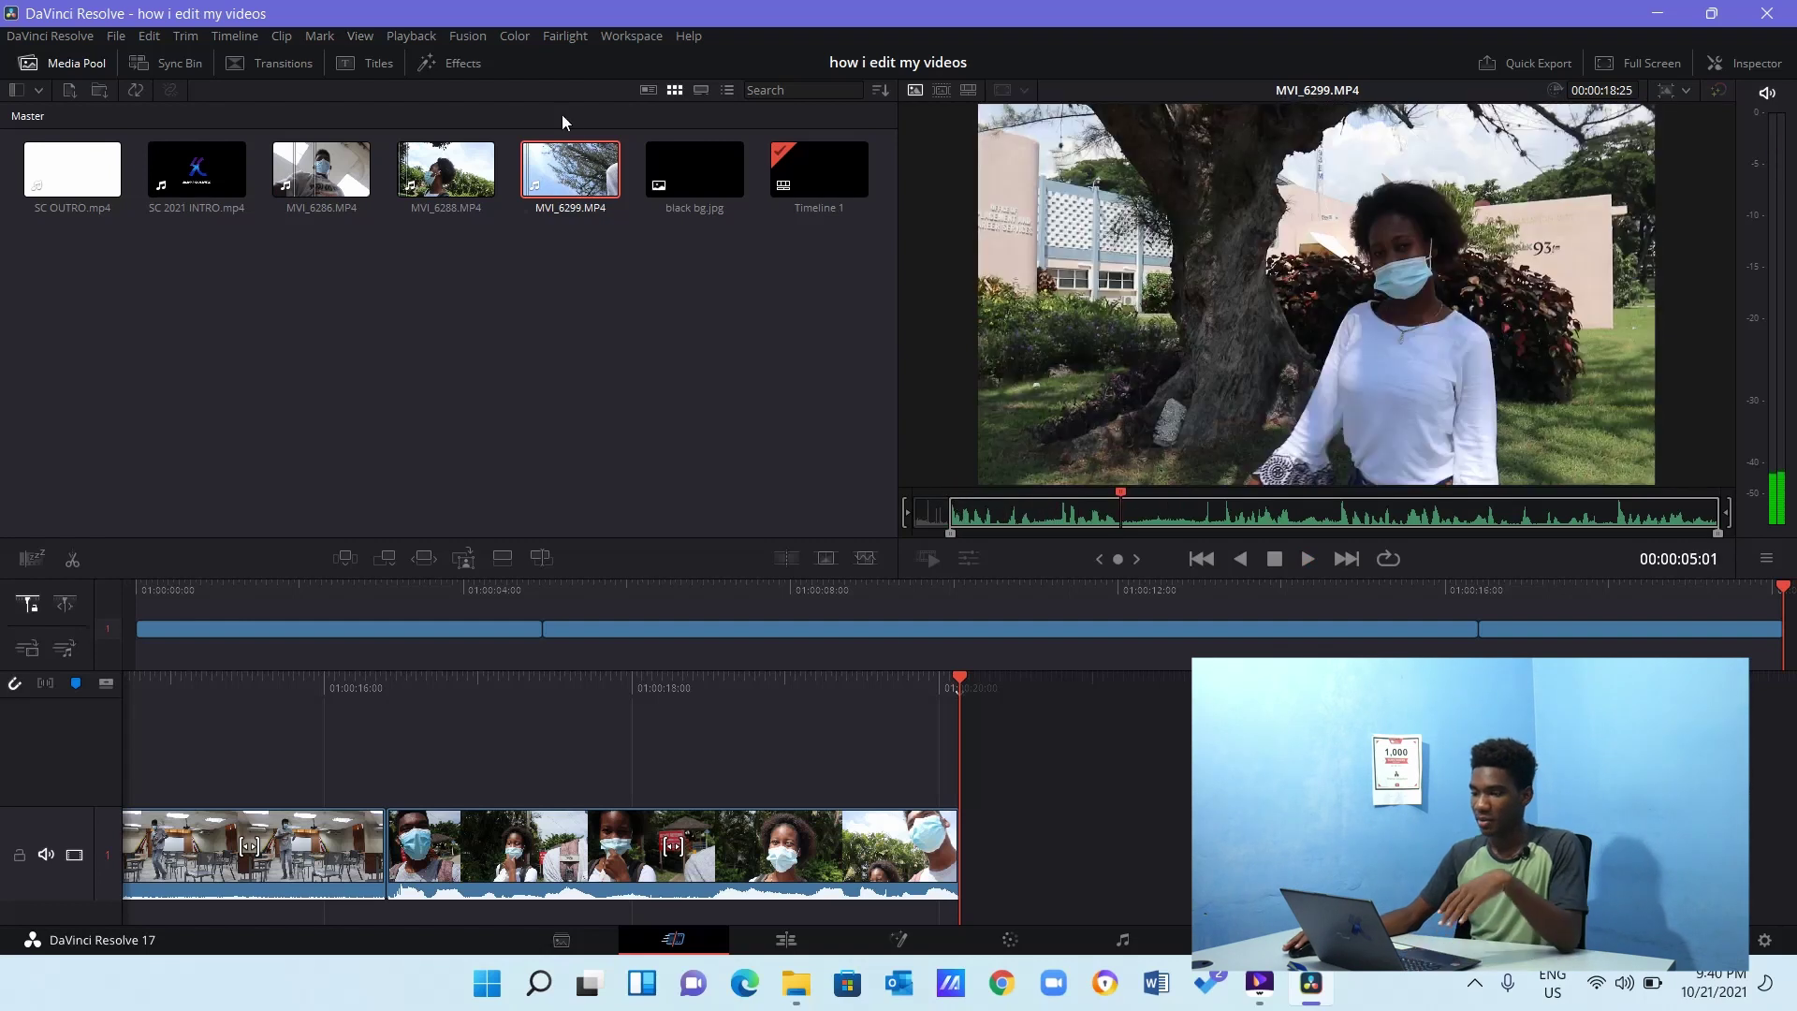
{"action": "left_click_drag", "start_coordinate": [570, 168], "coordinate": [969, 836]}
{"action": "left_click_drag", "start_coordinate": [974, 689], "coordinate": [1051, 694]}
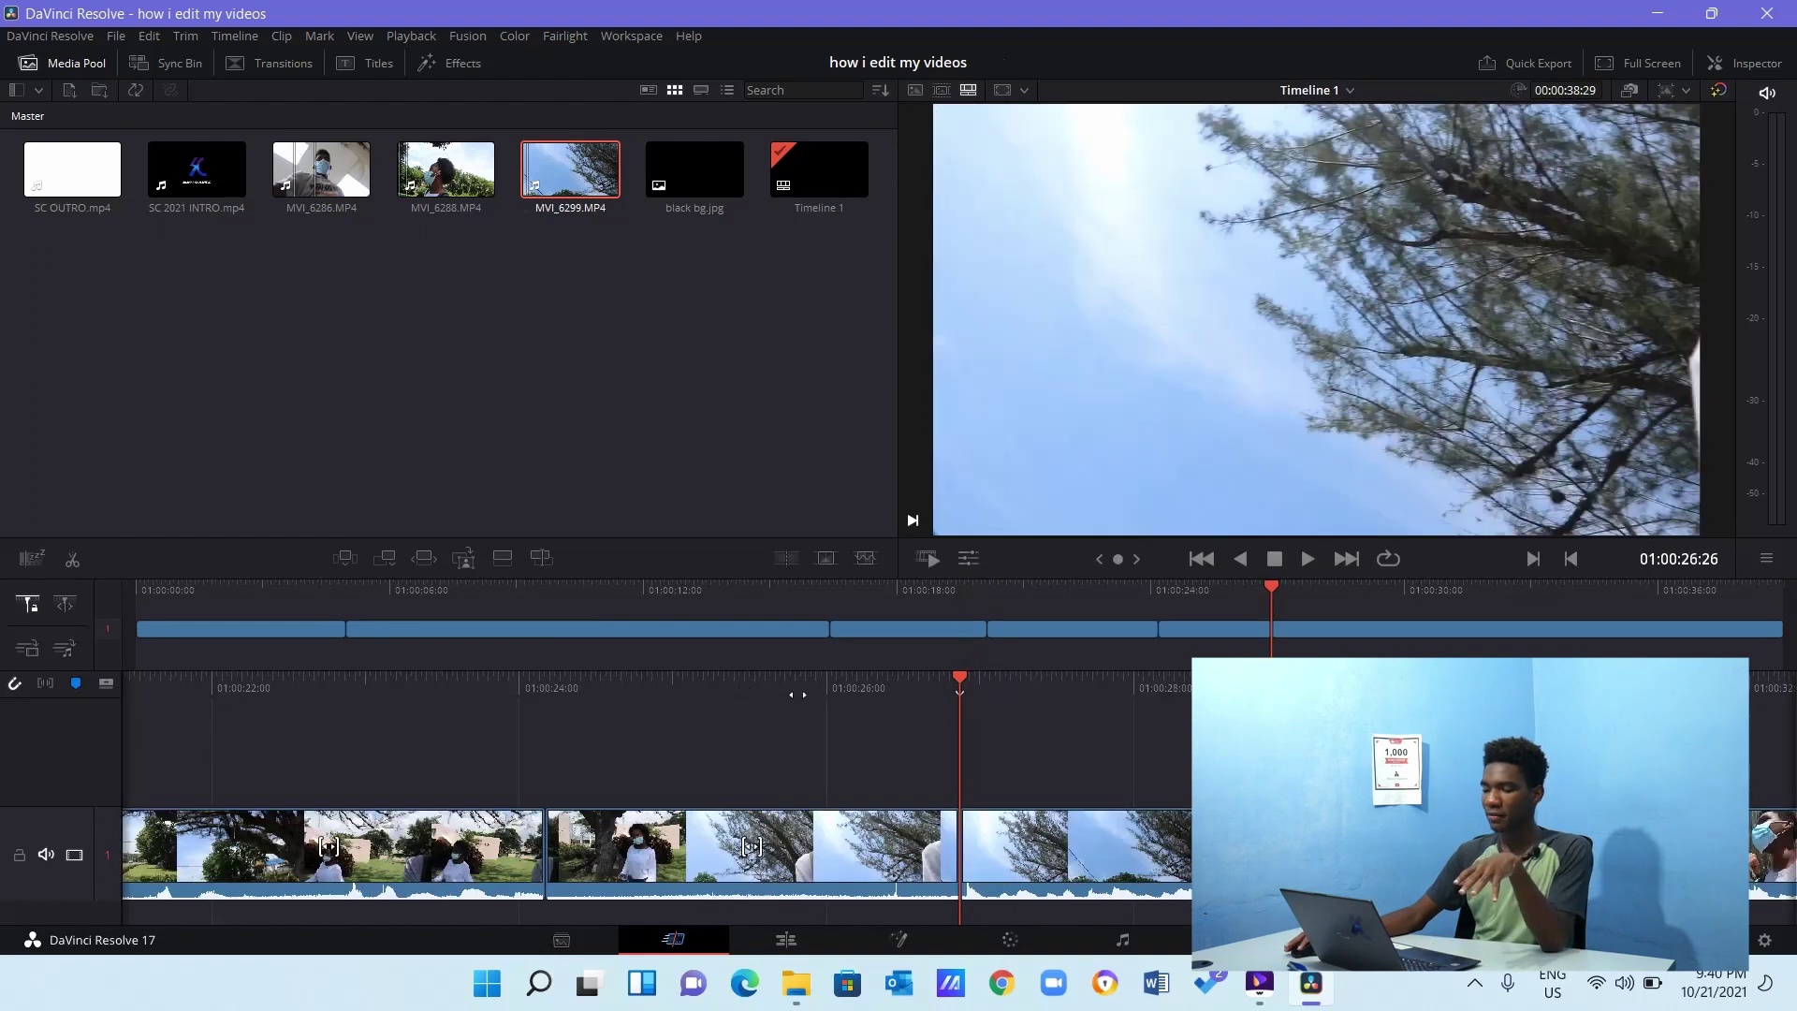
Delete the MVI_6299.MP4 segment around 01:00:25:09 and trim the last clip to end at about 01:00:26:29.
{"action": "left_click_drag", "start_coordinate": [796, 694], "coordinate": [1290, 796]}
{"action": "left_click_drag", "start_coordinate": [1036, 690], "coordinate": [785, 690]}
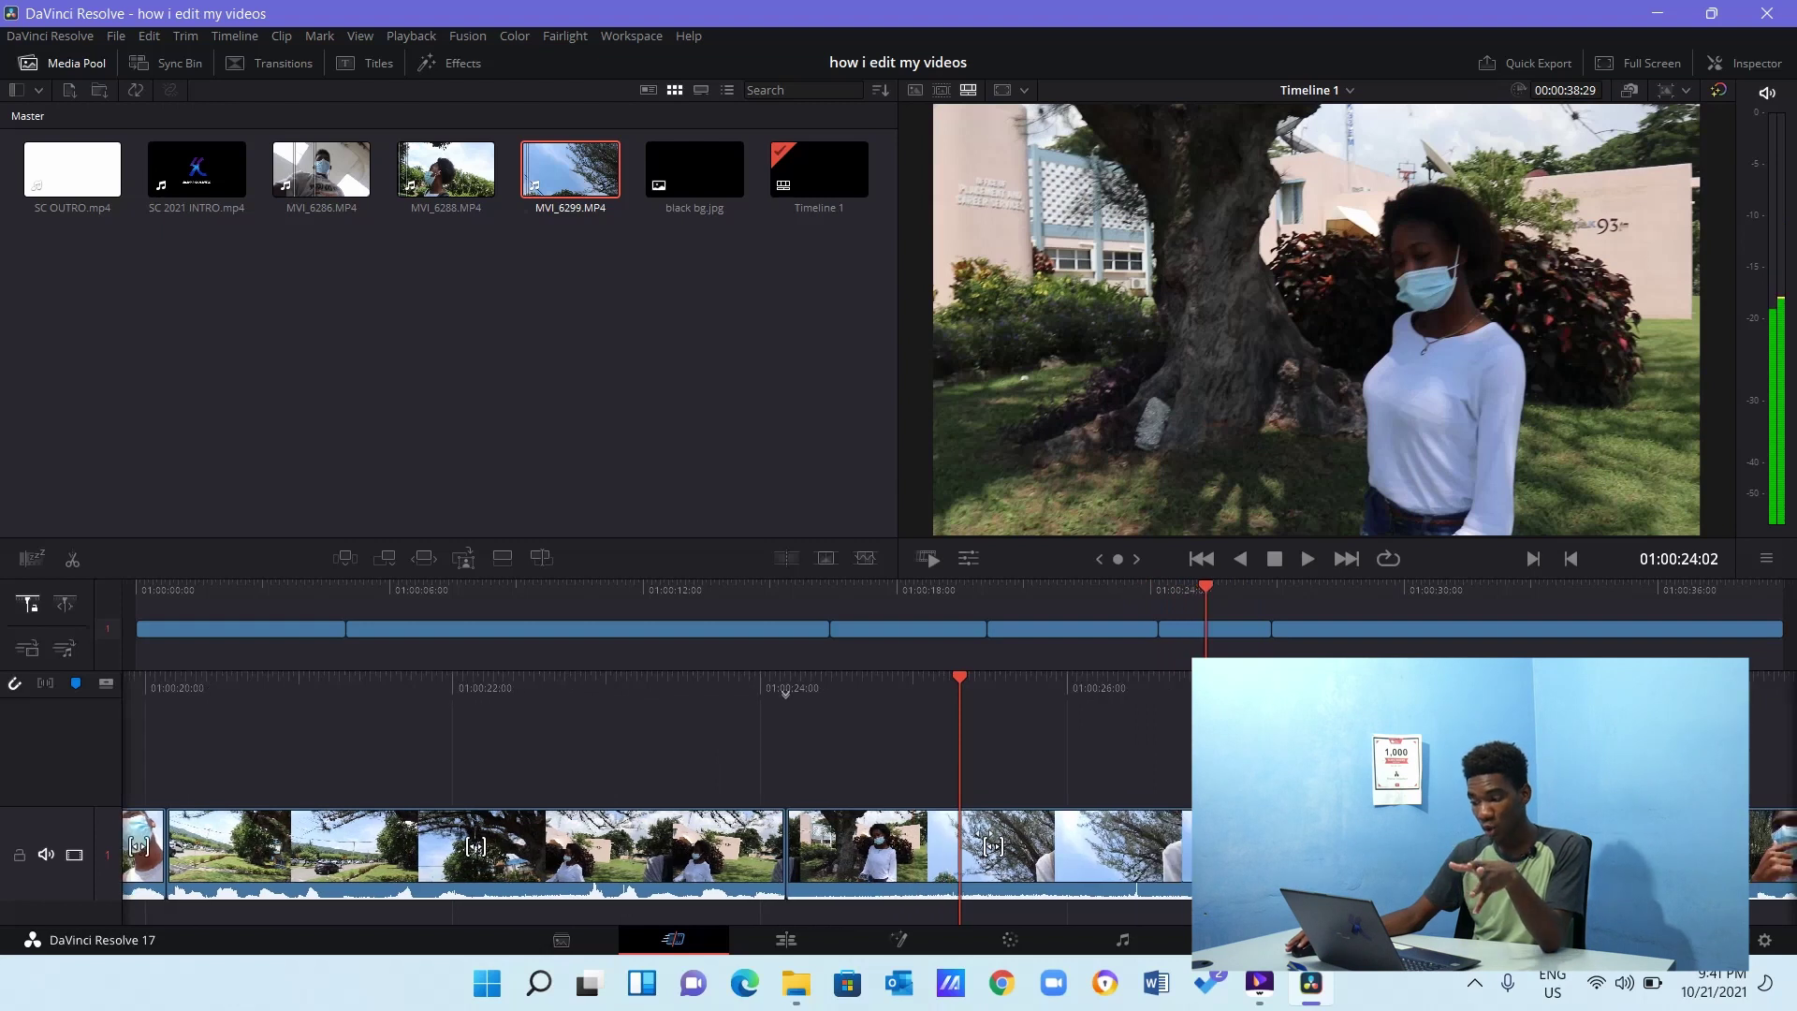
{"action": "left_click", "coordinate": [1069, 889]}
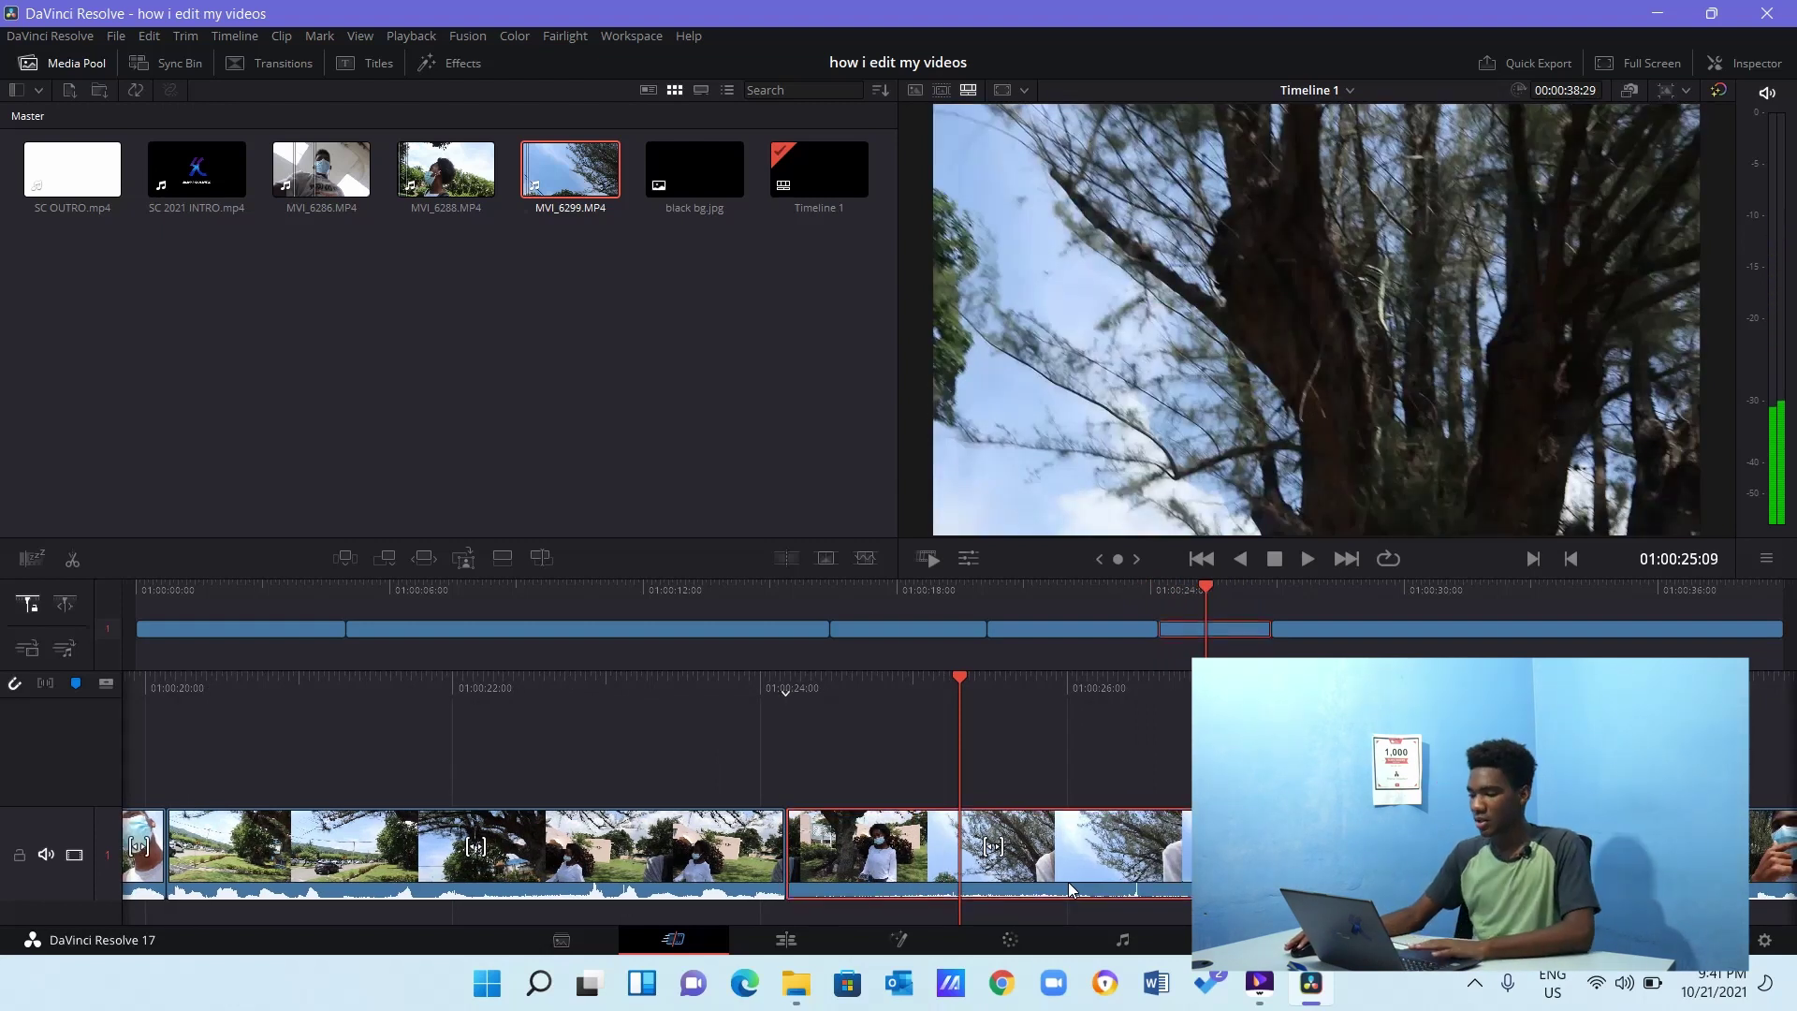
{"action": "key", "text": "Delete"}
{"action": "left_click_drag", "start_coordinate": [957, 686], "coordinate": [1085, 693]}
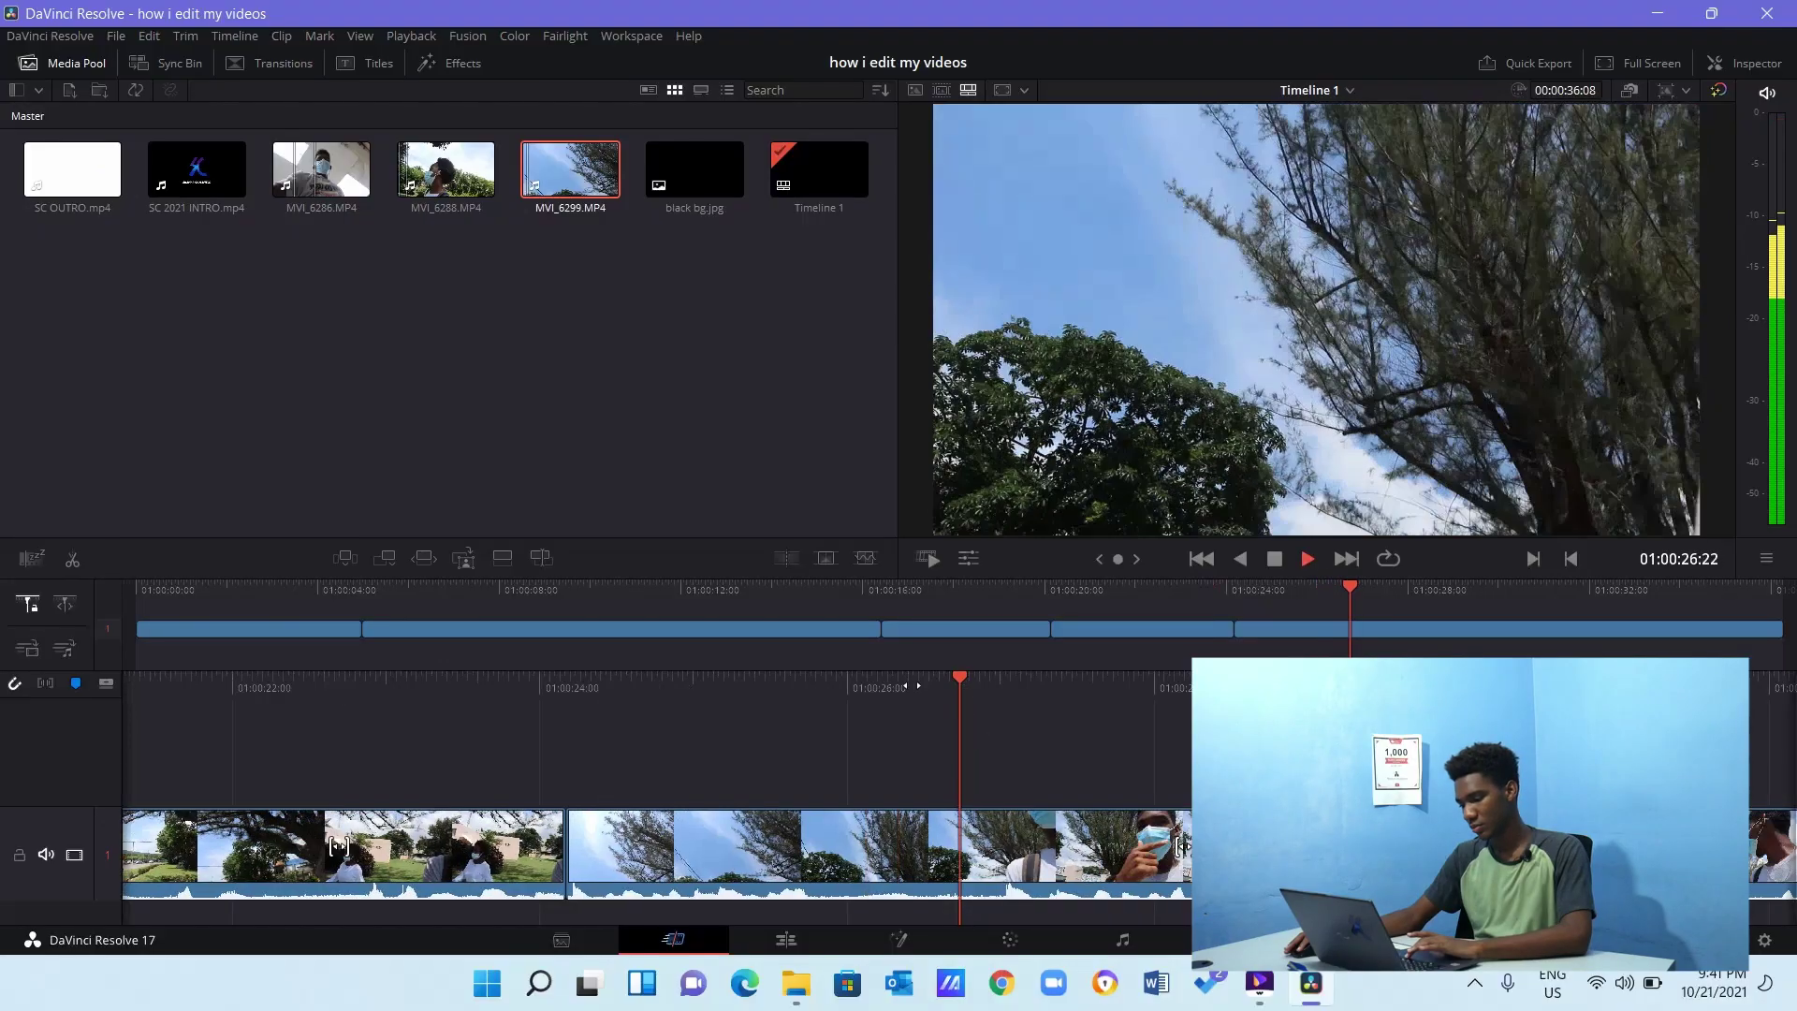
{"action": "left_click_drag", "start_coordinate": [928, 670], "coordinate": [1174, 728]}
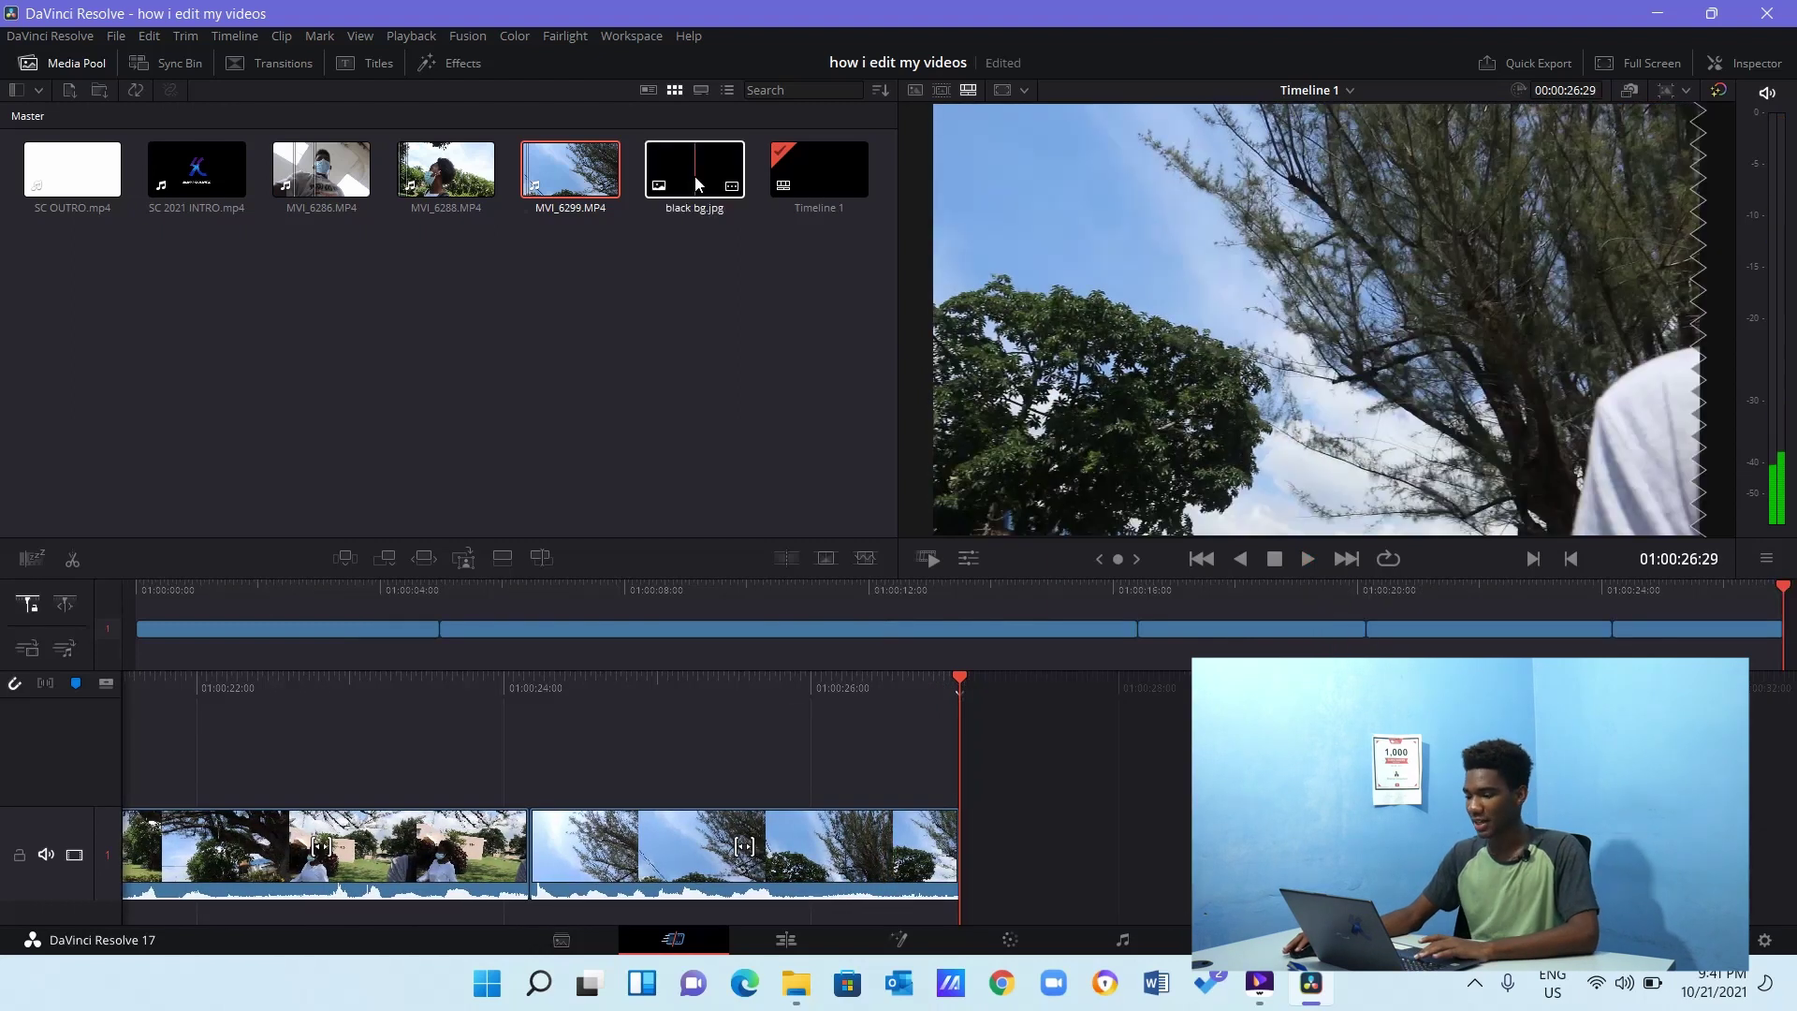
Append black bg.jpg after the last clip, followed by SC OUTRO.mp4 at the end of the timeline.
{"action": "left_click_drag", "start_coordinate": [694, 178], "coordinate": [1033, 822]}
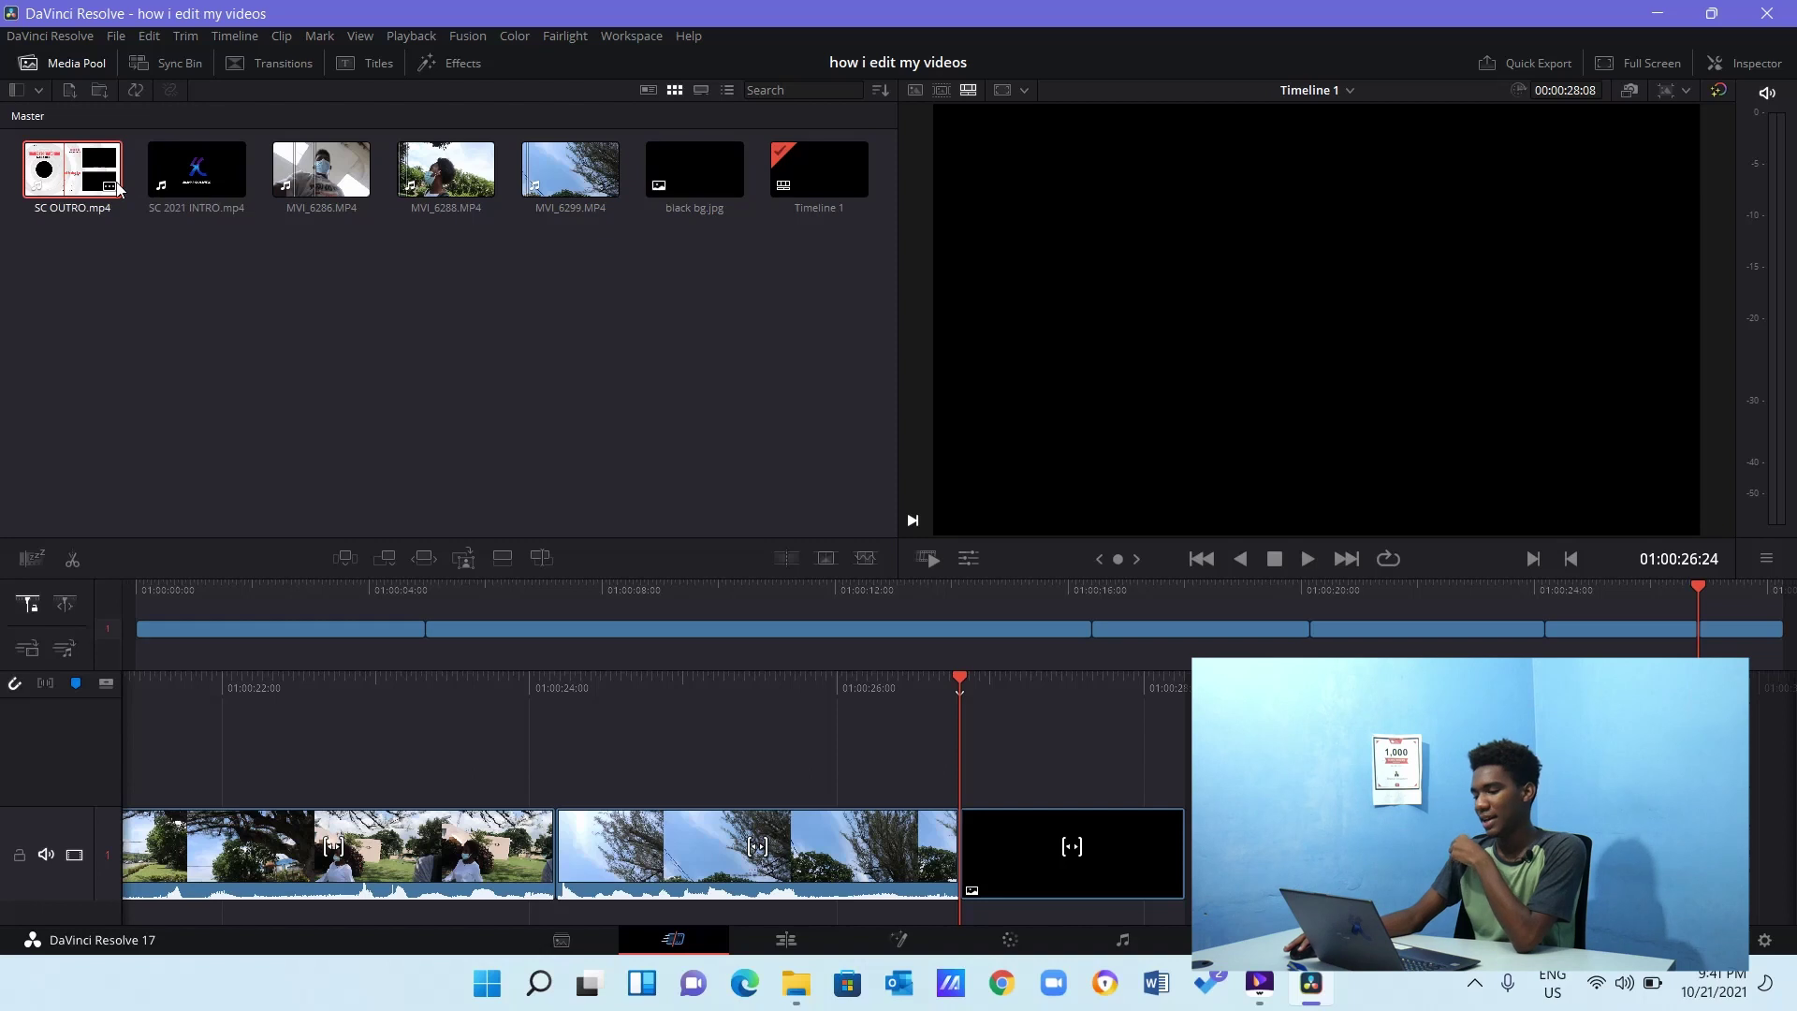
{"action": "left_click_drag", "start_coordinate": [72, 168], "coordinate": [1104, 652]}
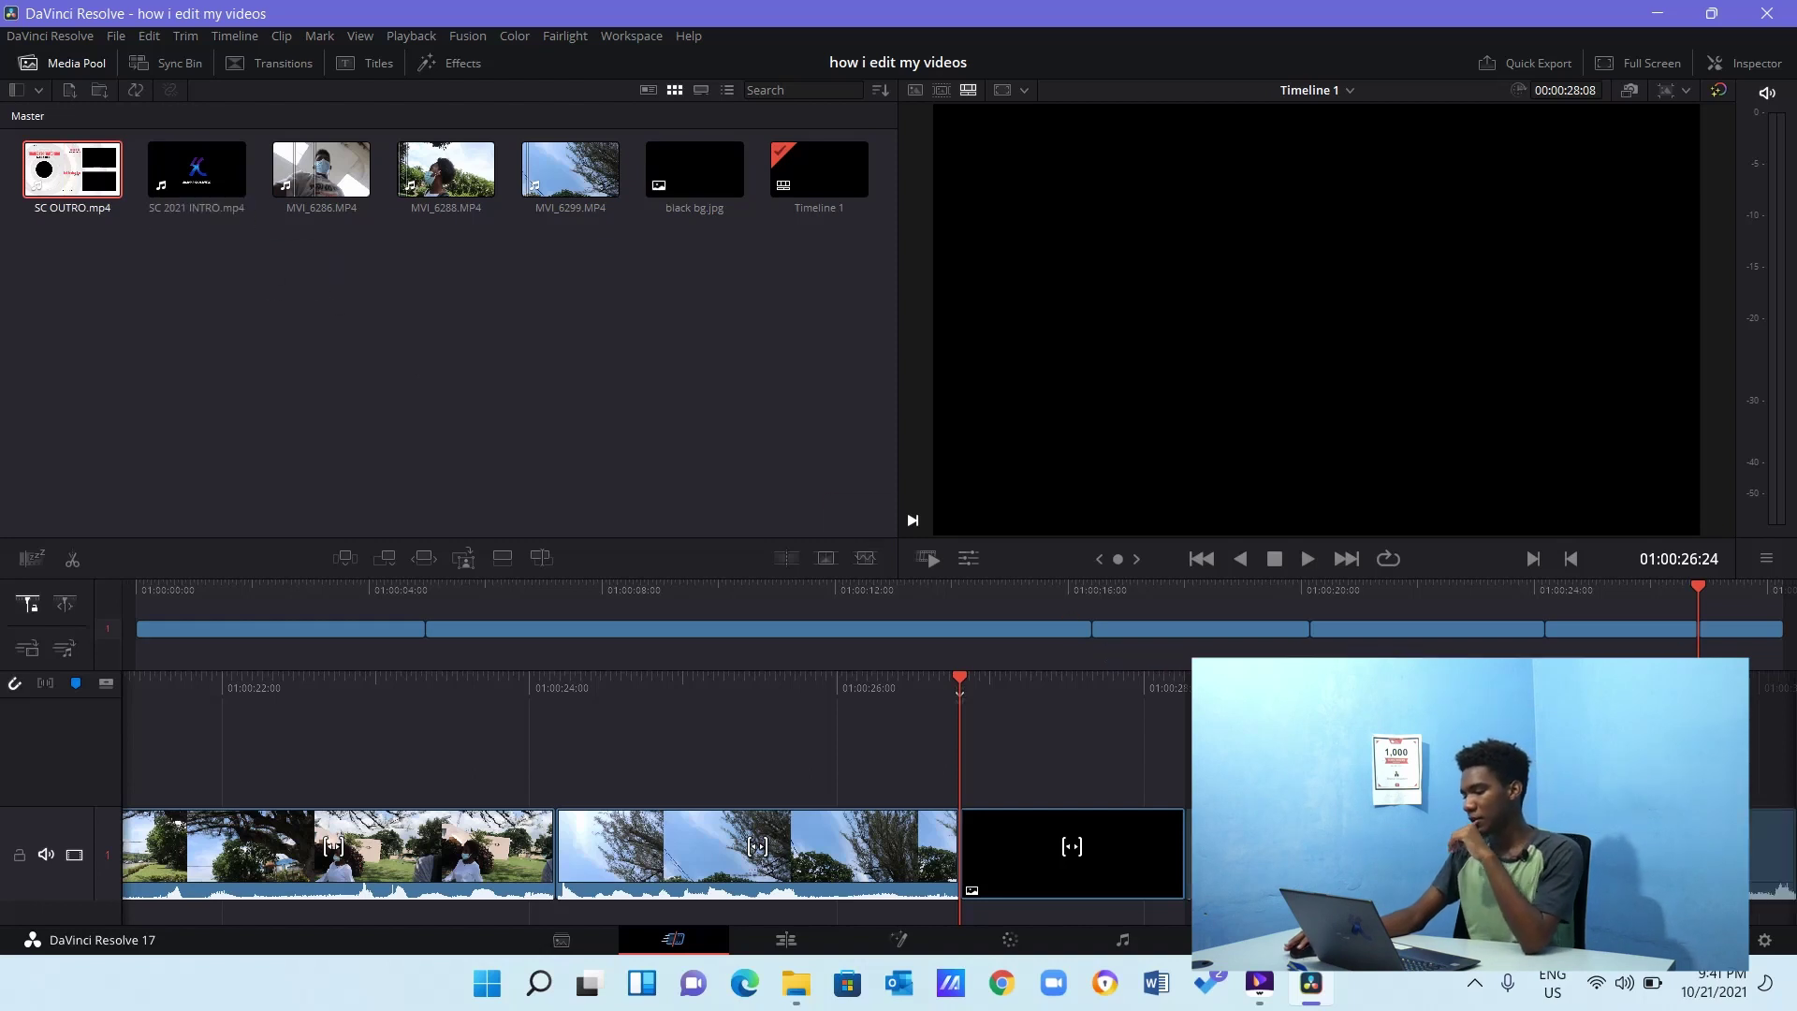
{"action": "left_click_drag", "start_coordinate": [1195, 693], "coordinate": [1010, 707]}
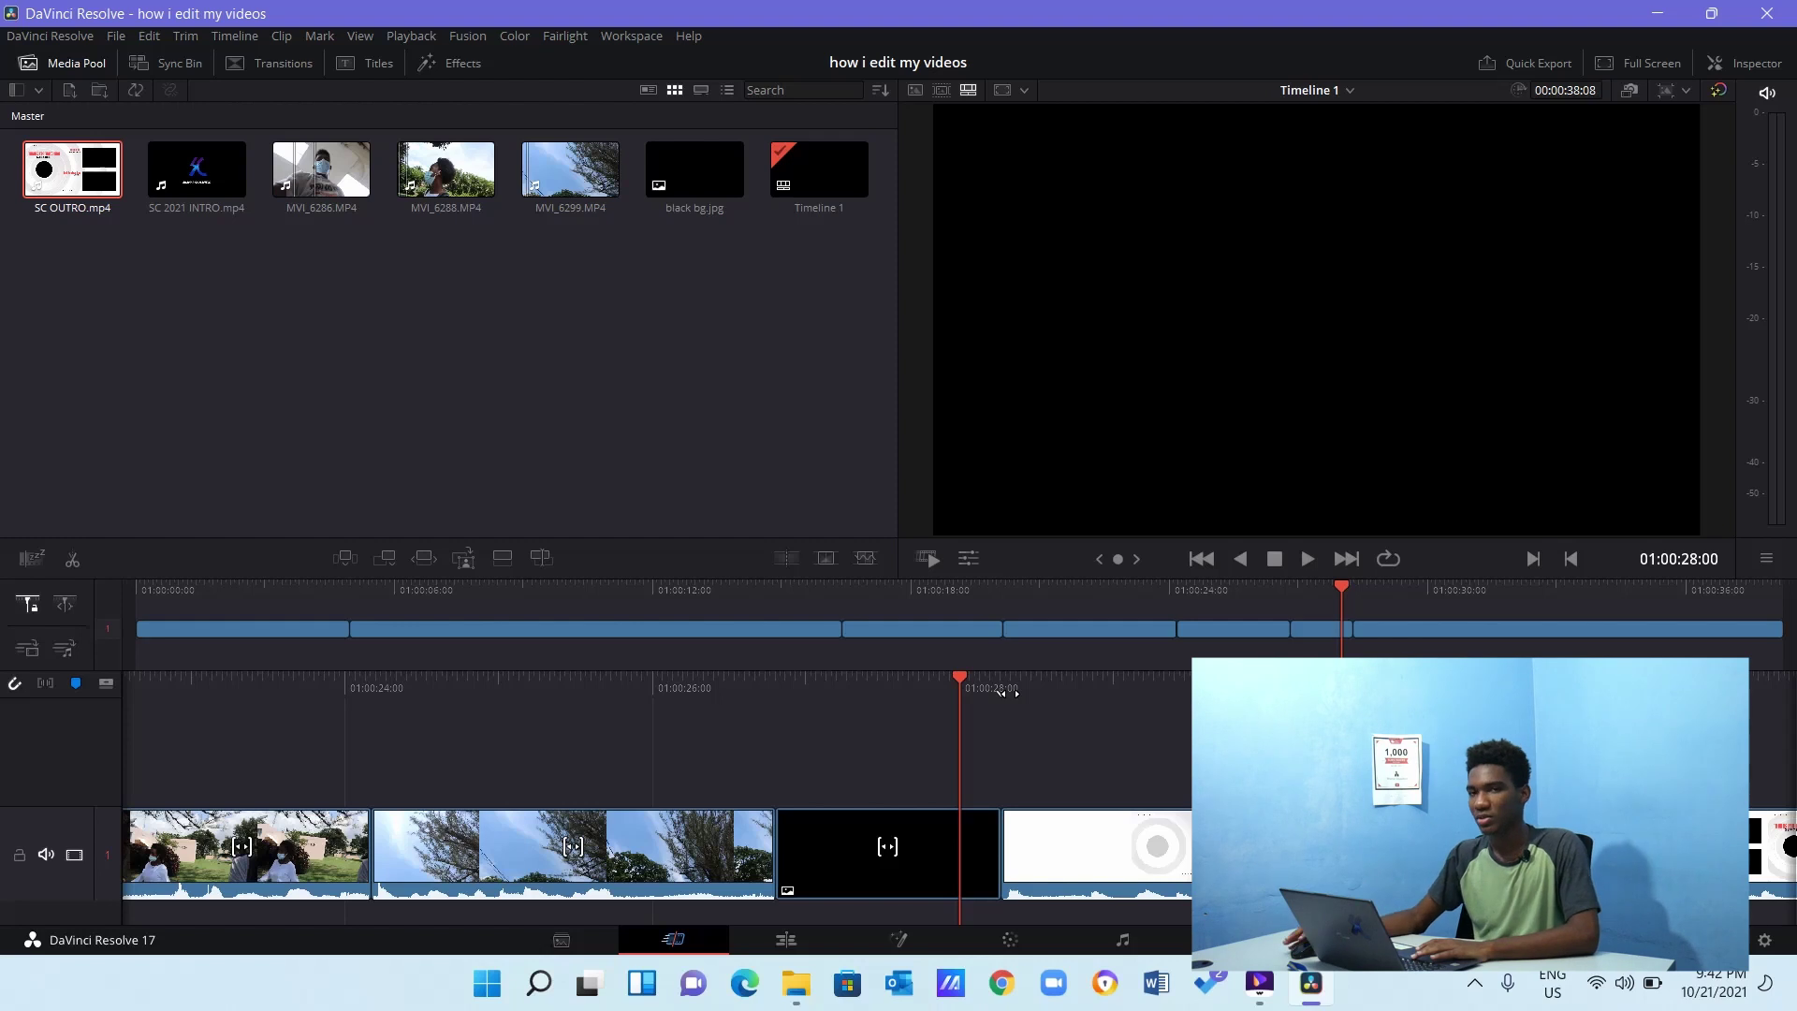
Play through the outro on the timeline and mute the SC OUTRO clip.
{"action": "key", "text": "space"}
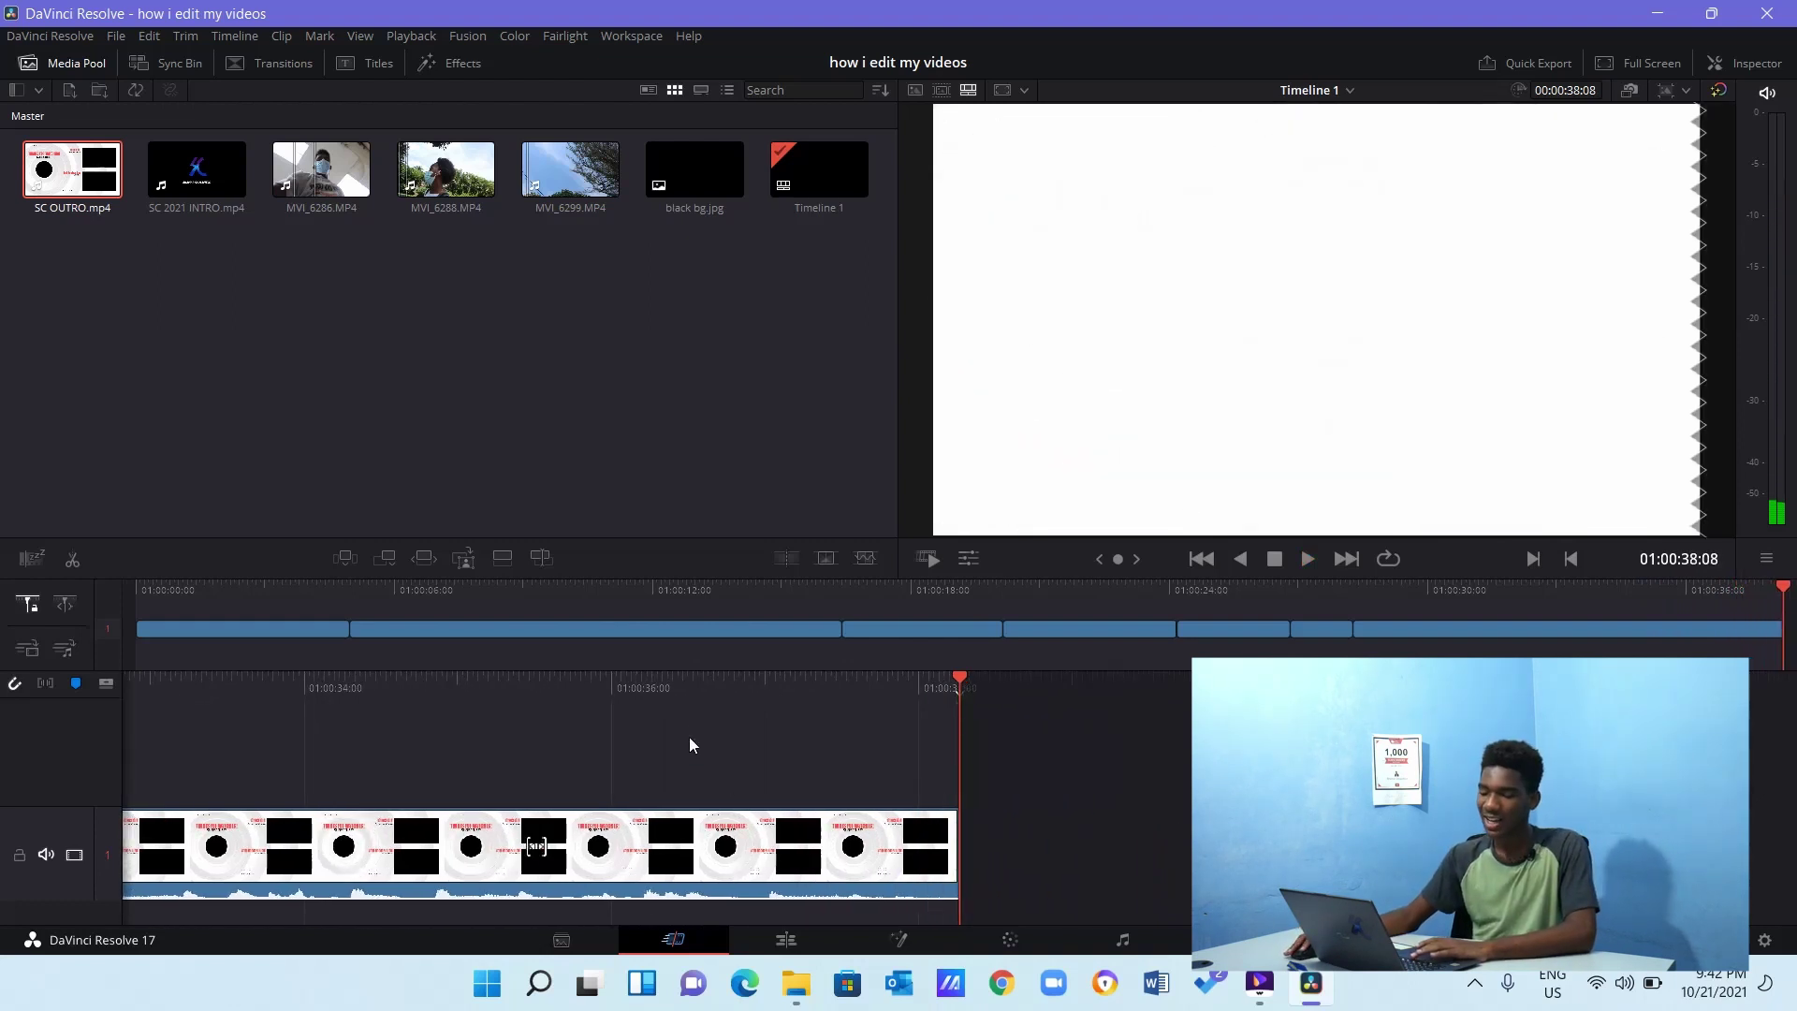
{"action": "left_click_drag", "start_coordinate": [689, 693], "coordinate": [963, 739]}
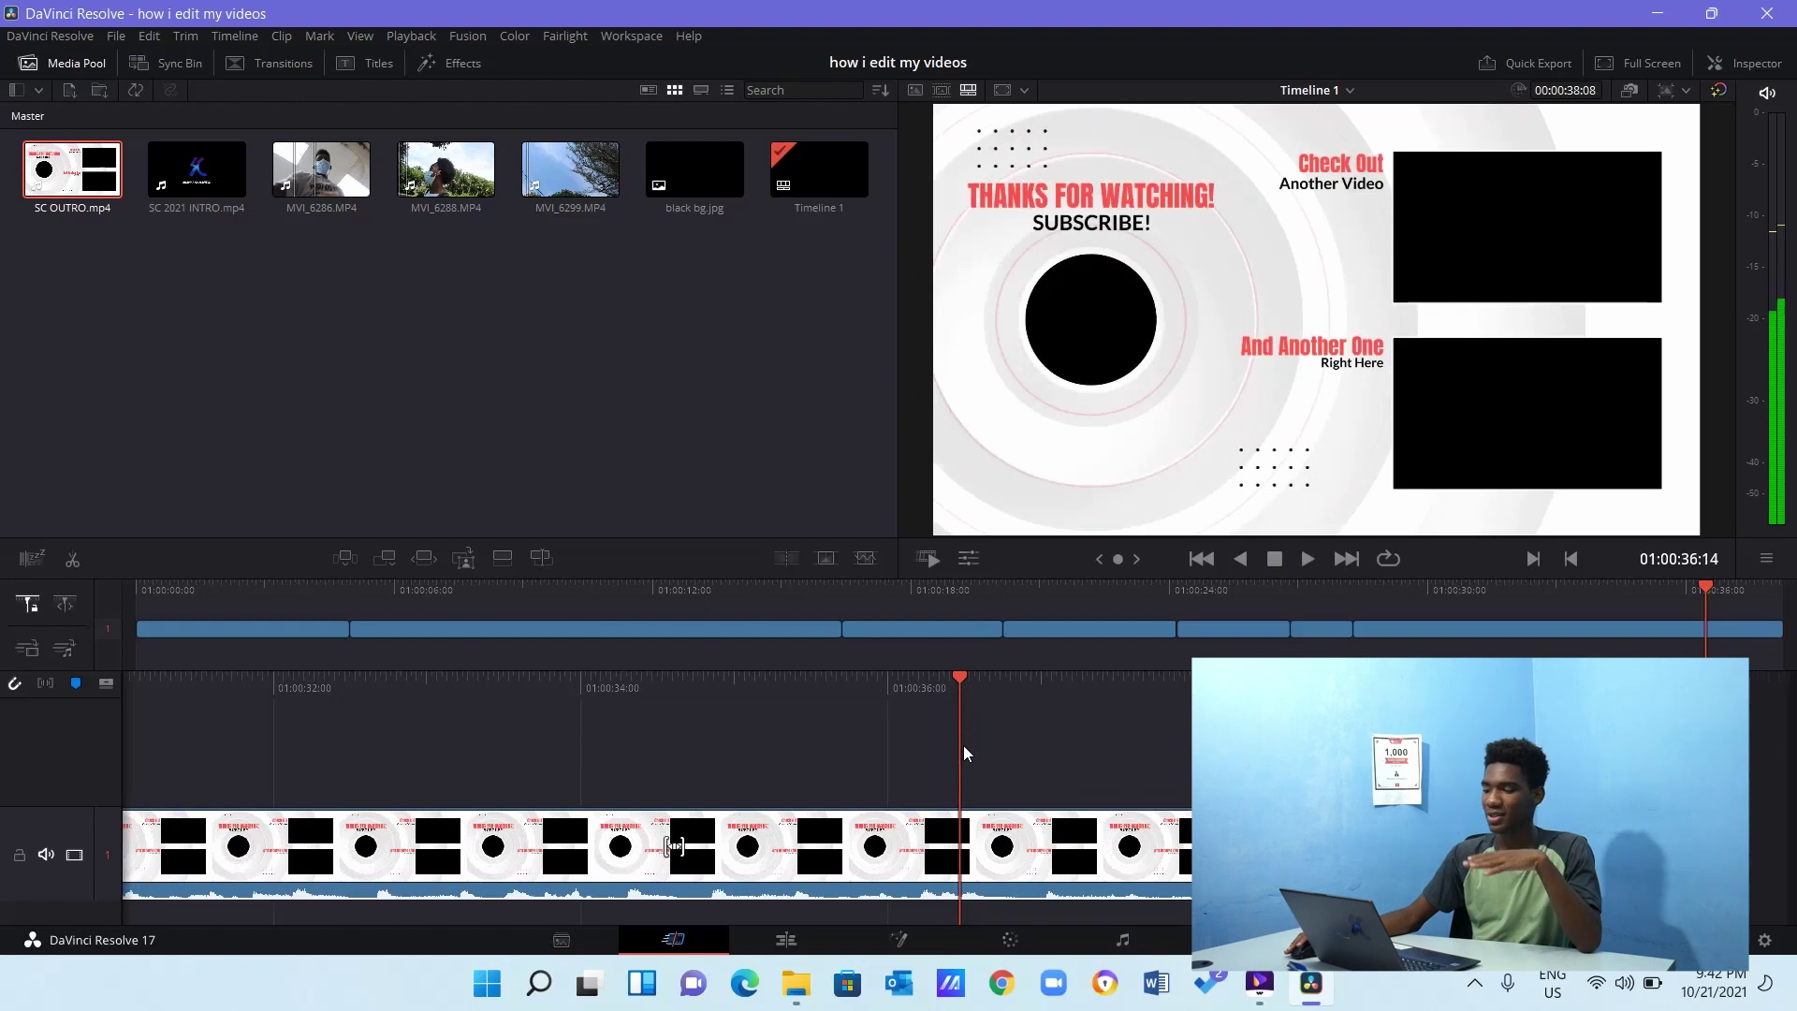
{"action": "right_click", "coordinate": [918, 824]}
{"action": "left_click", "coordinate": [963, 810]}
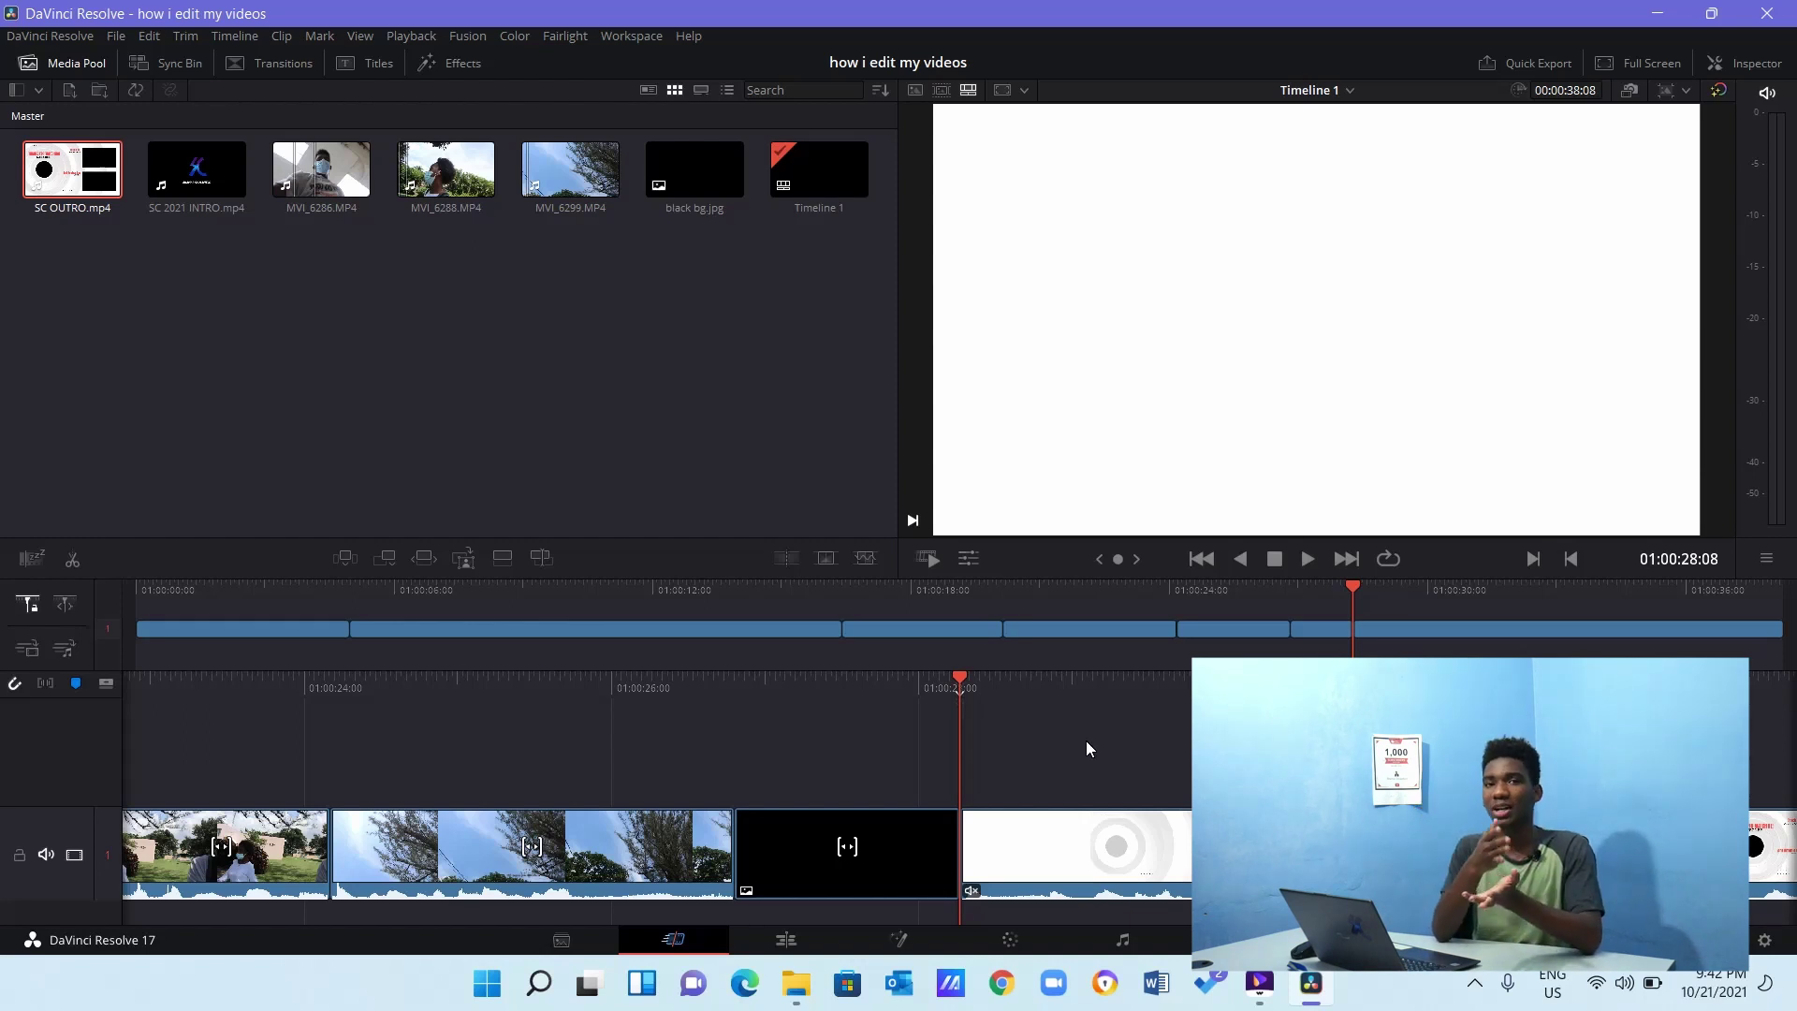
Review the rough cut from its beginning and return to the start of the classroom clip at about 01:00:05:01.
{"action": "key", "text": "Home"}
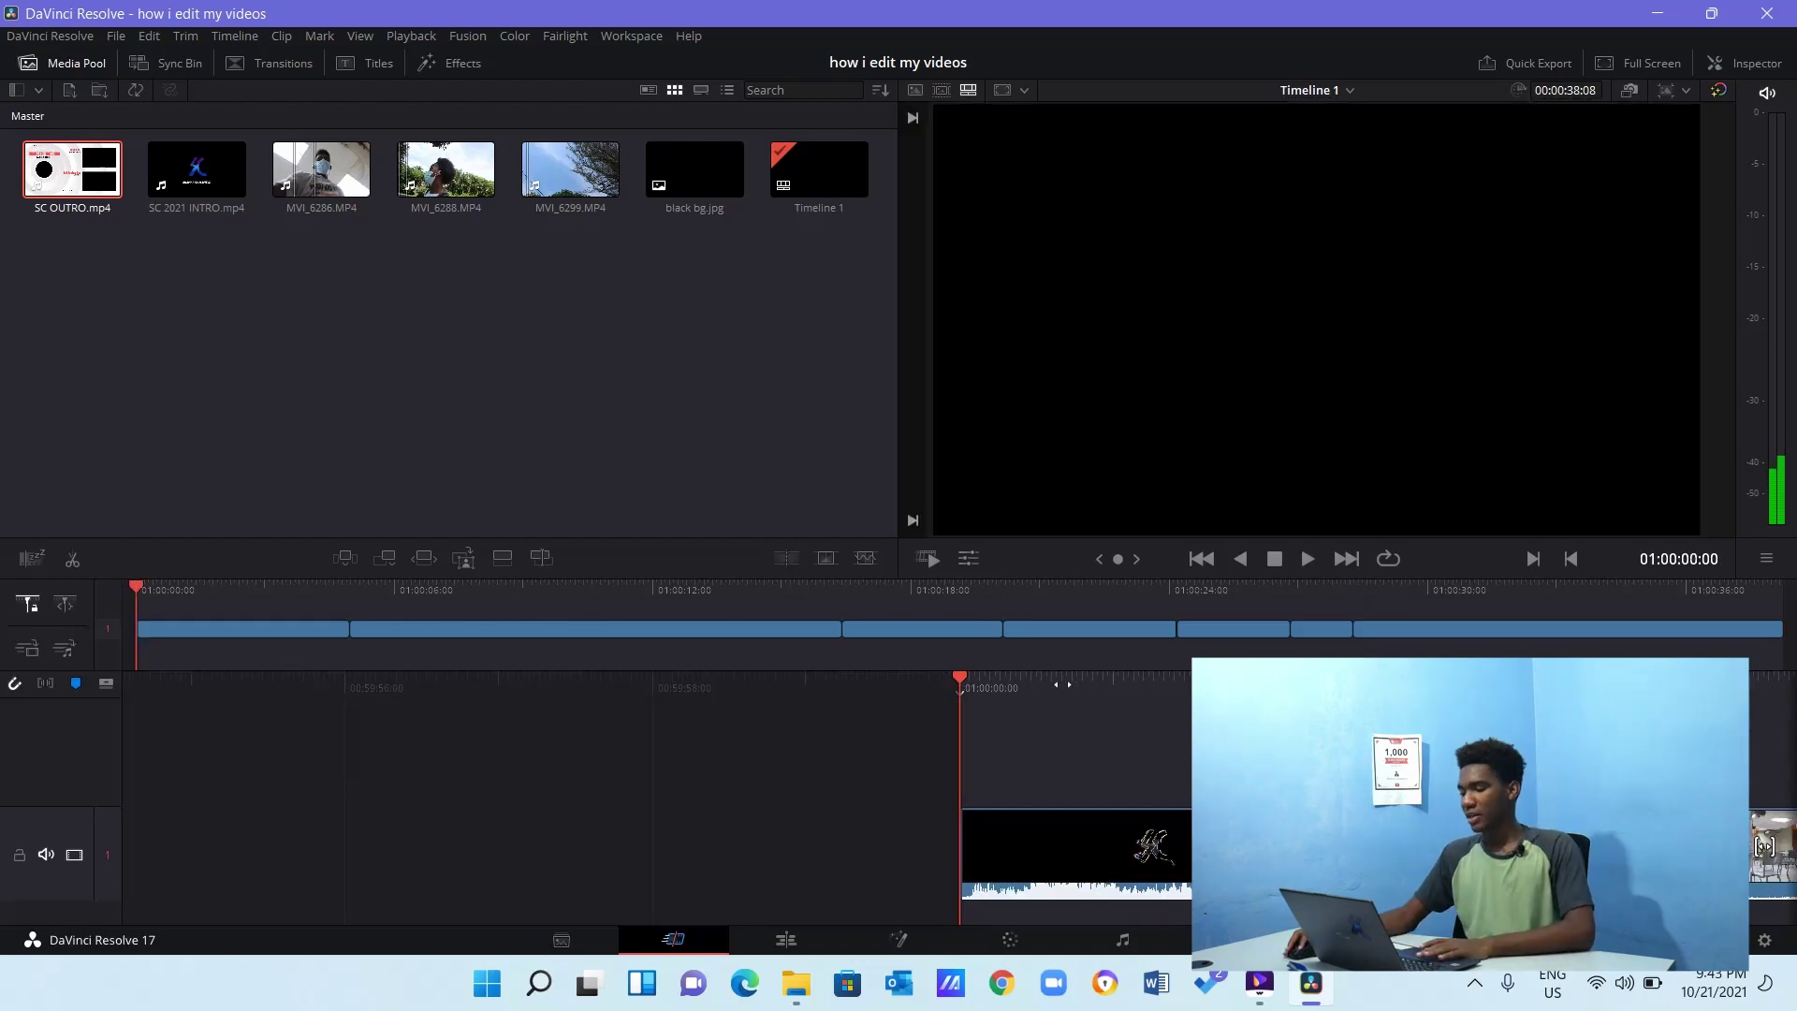
{"action": "key", "text": "space"}
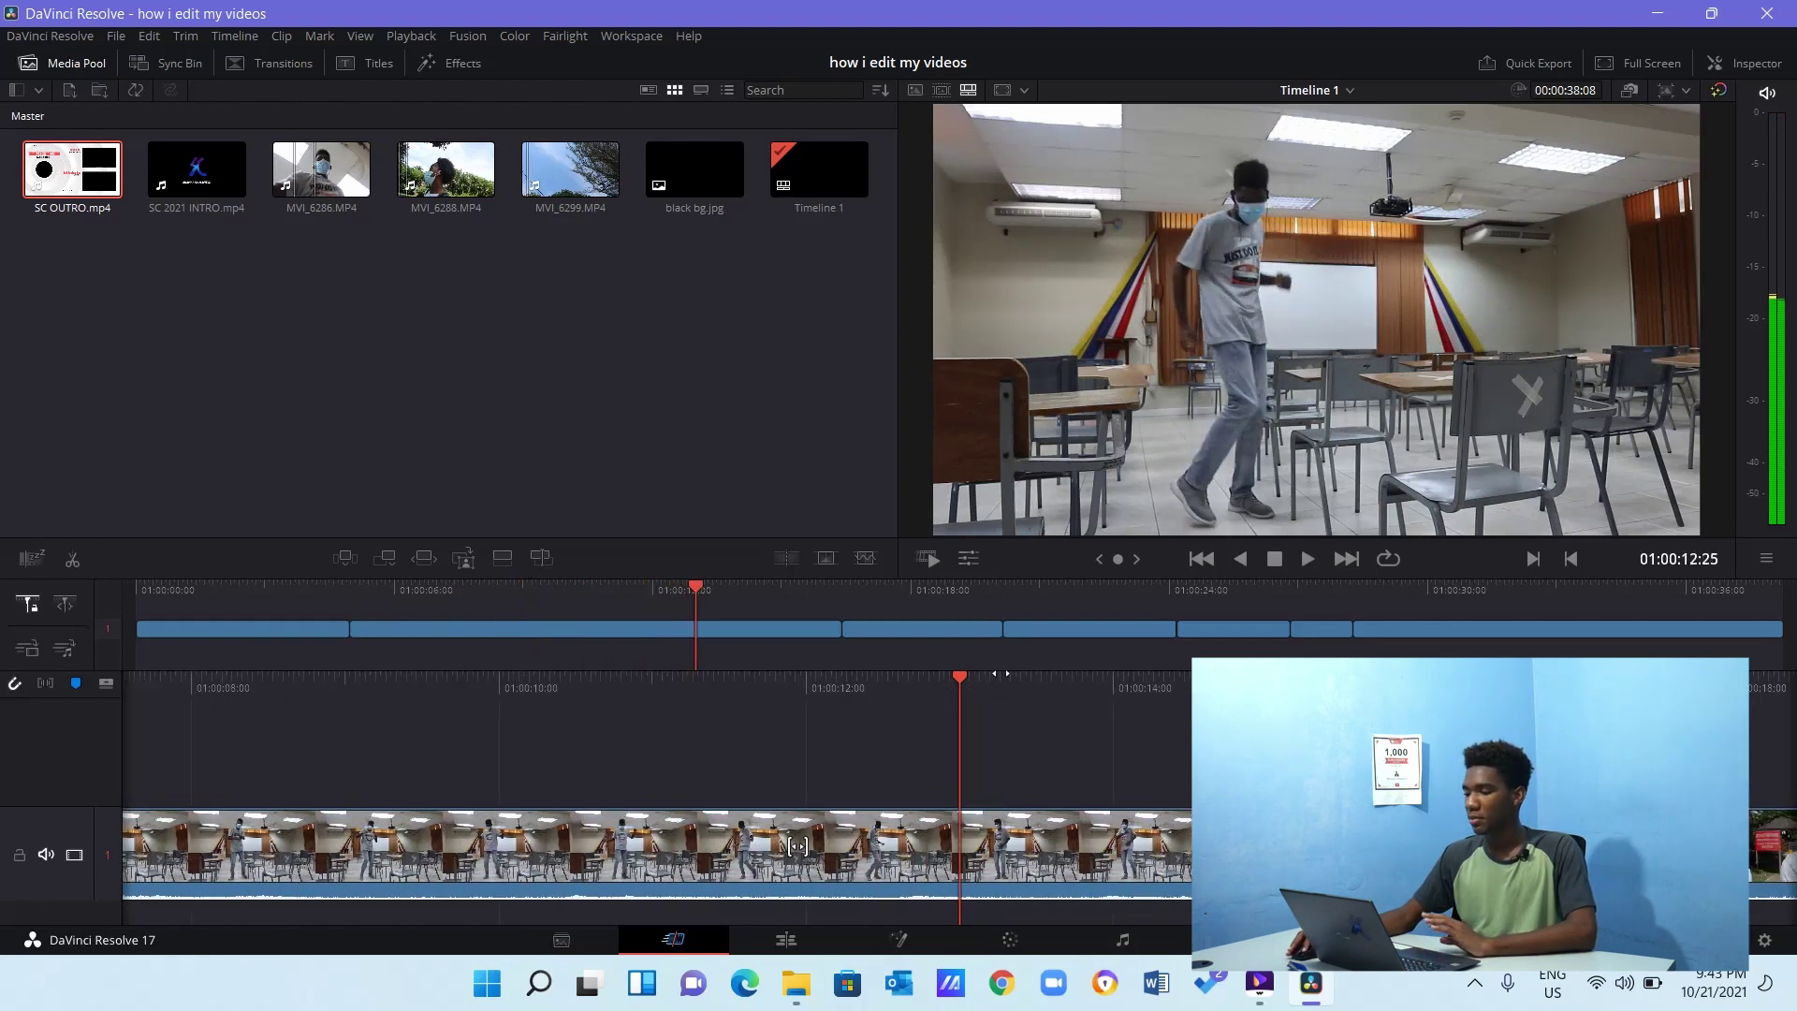
{"action": "left_click_drag", "start_coordinate": [830, 683], "coordinate": [374, 683]}
{"action": "key", "text": "Left"}
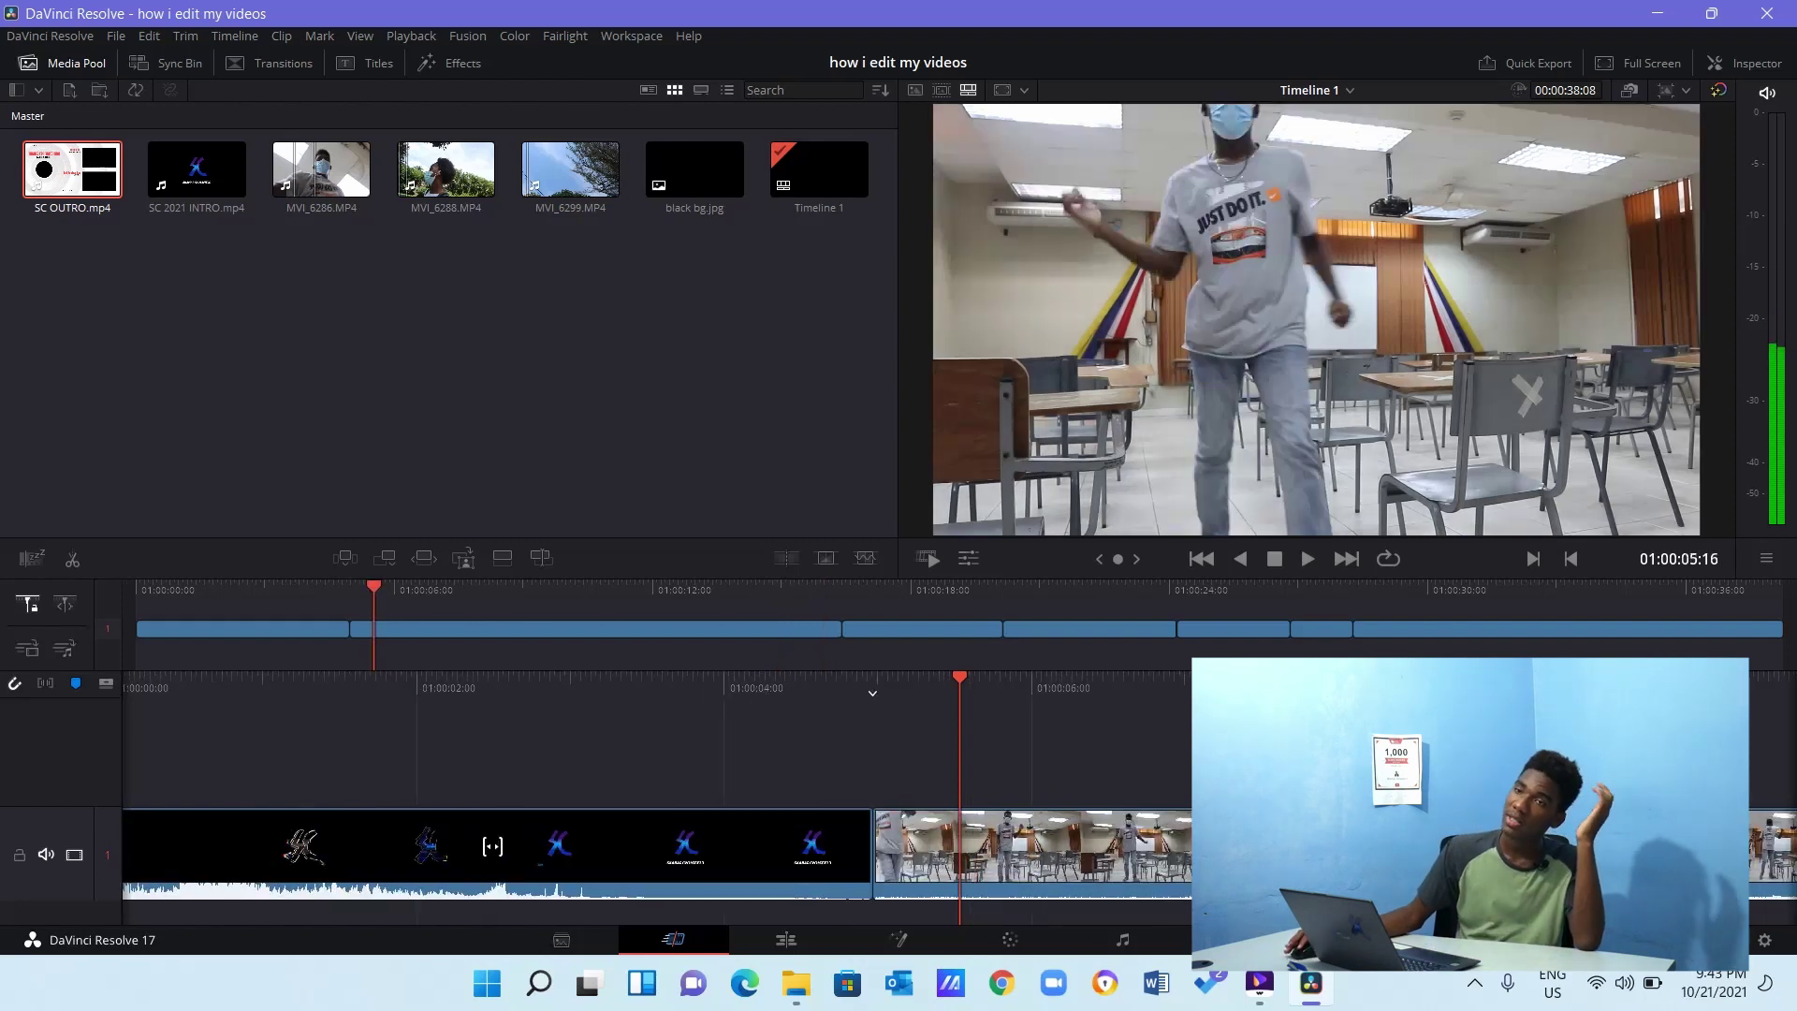
{"action": "left_click_drag", "start_coordinate": [908, 674], "coordinate": [994, 683]}
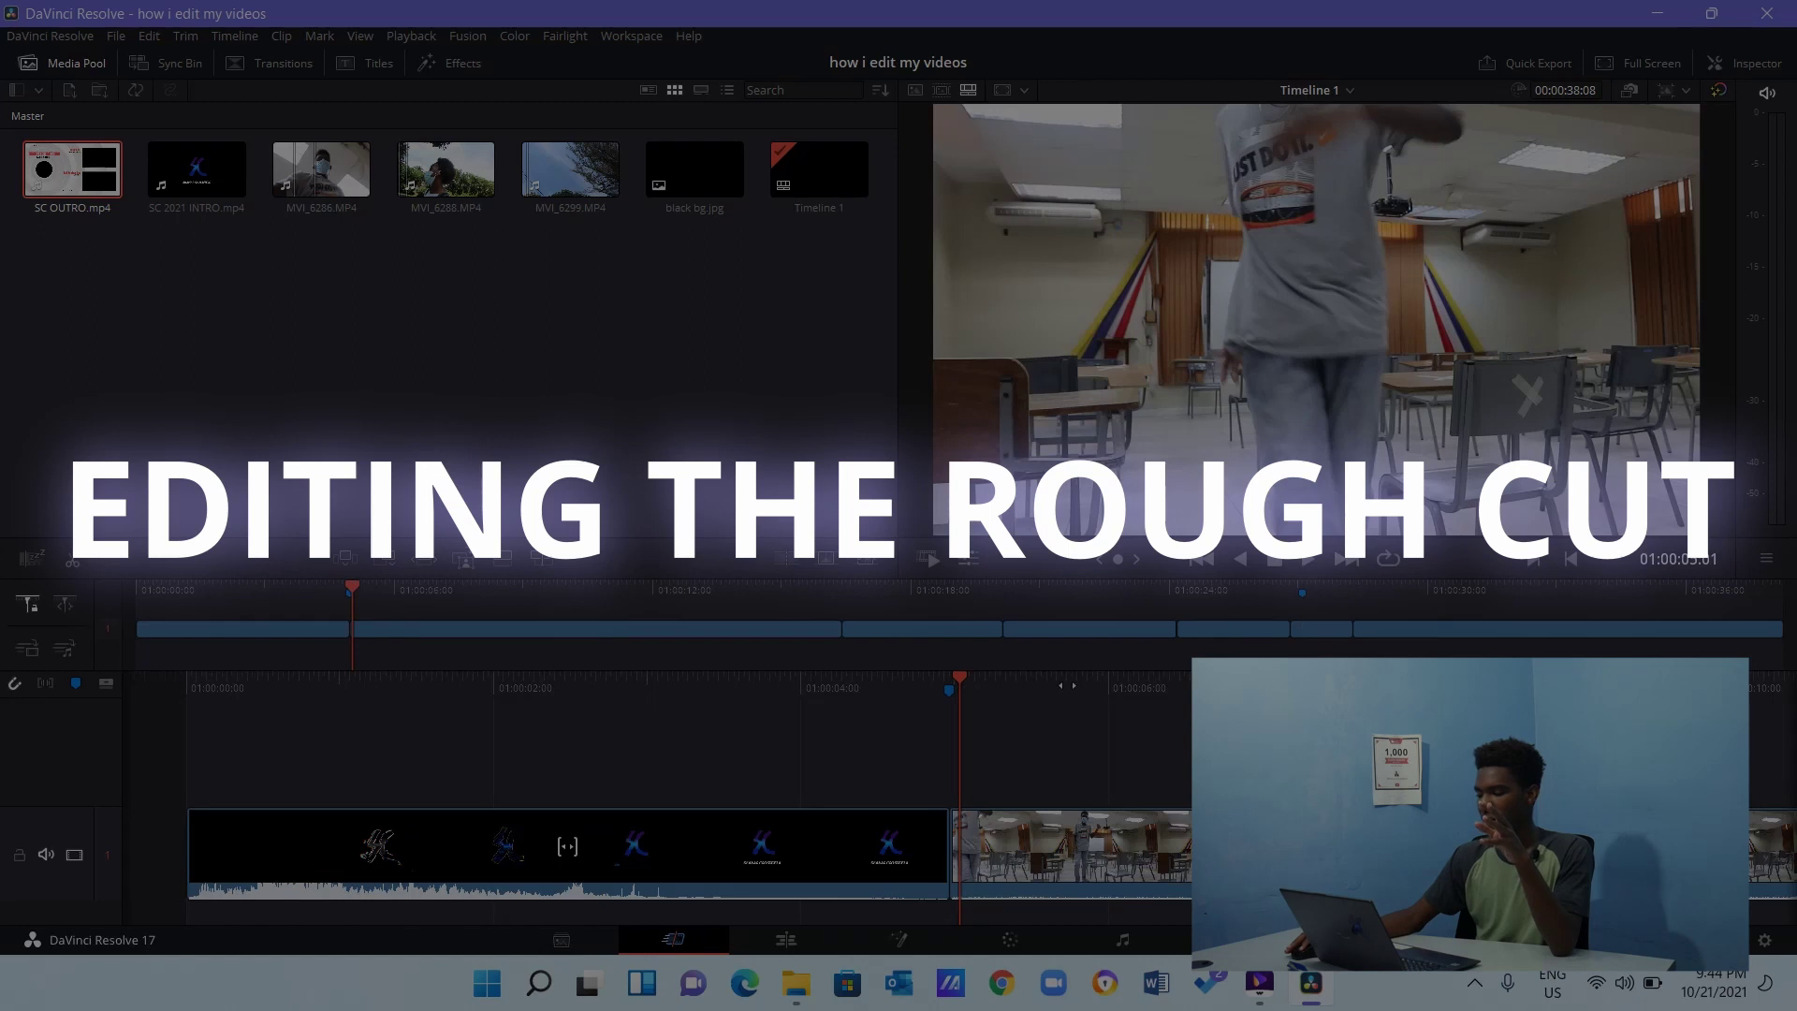
Place the playhead at the start of the classroom clip at 01:00:04:29 and switch to the Edit page.
{"action": "left_click_drag", "start_coordinate": [1067, 685], "coordinate": [1077, 685]}
{"action": "left_click", "coordinate": [1038, 823]}
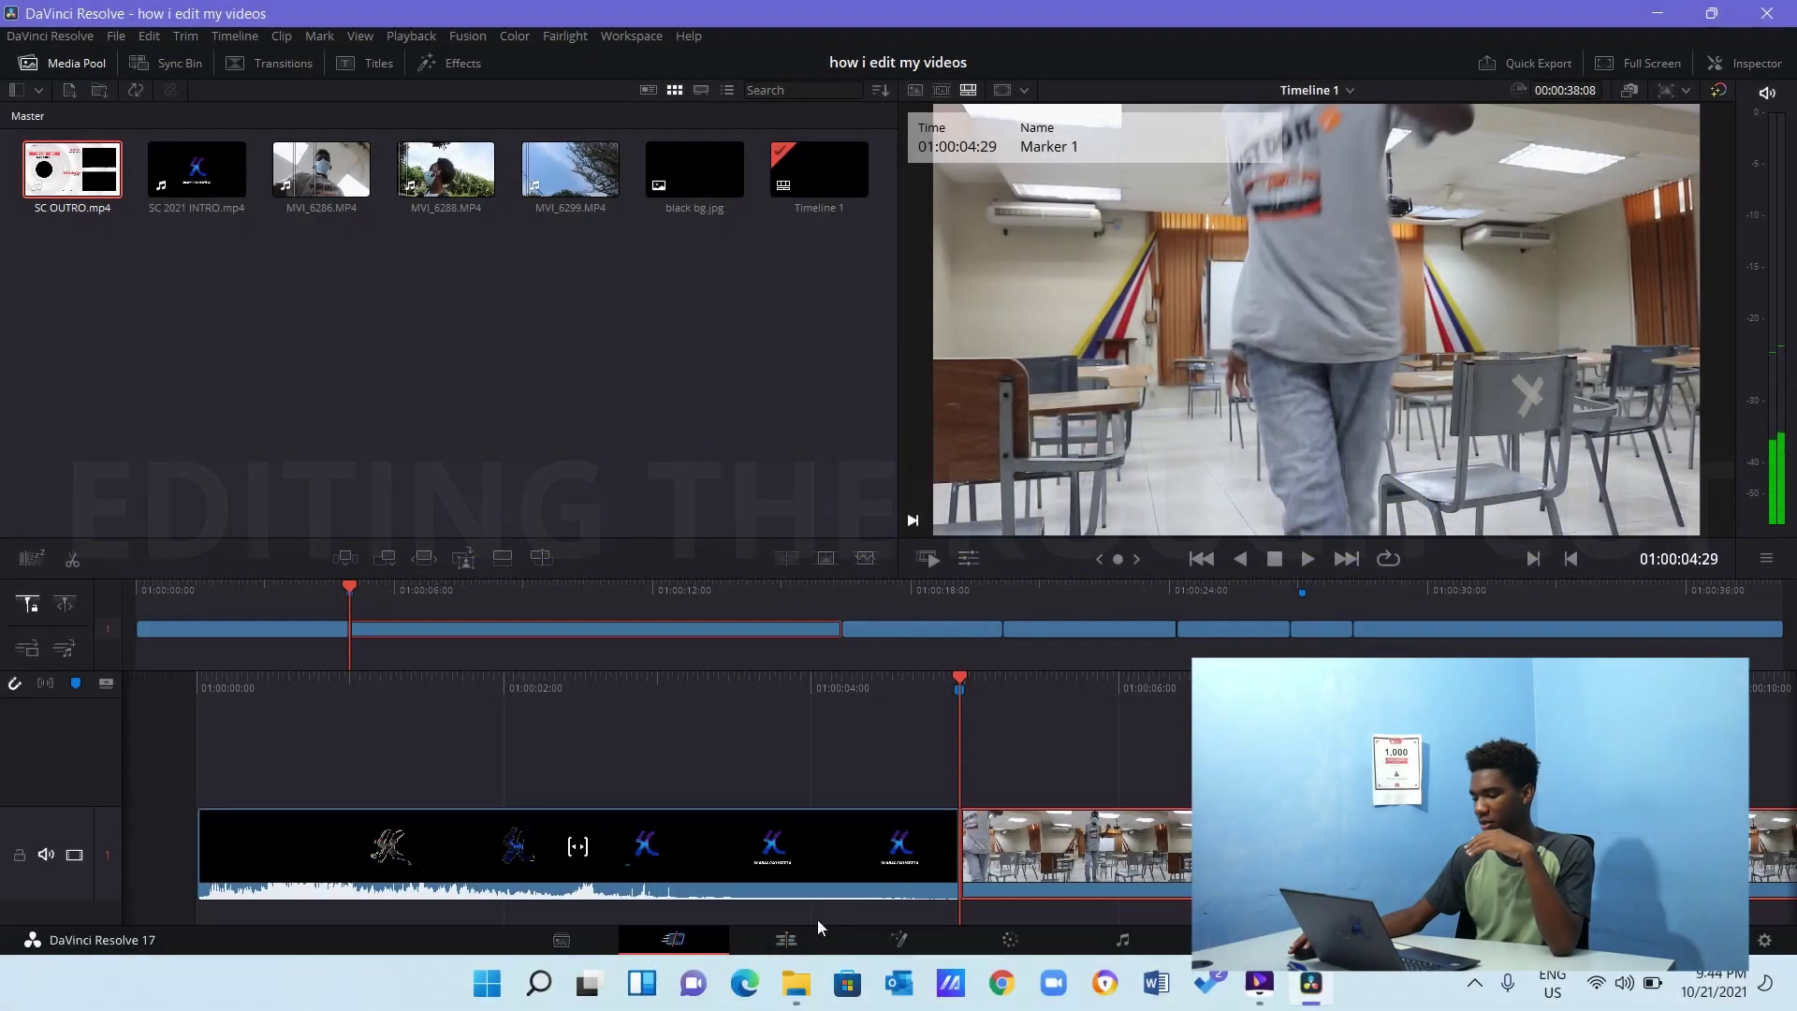
{"action": "left_click", "coordinate": [773, 934]}
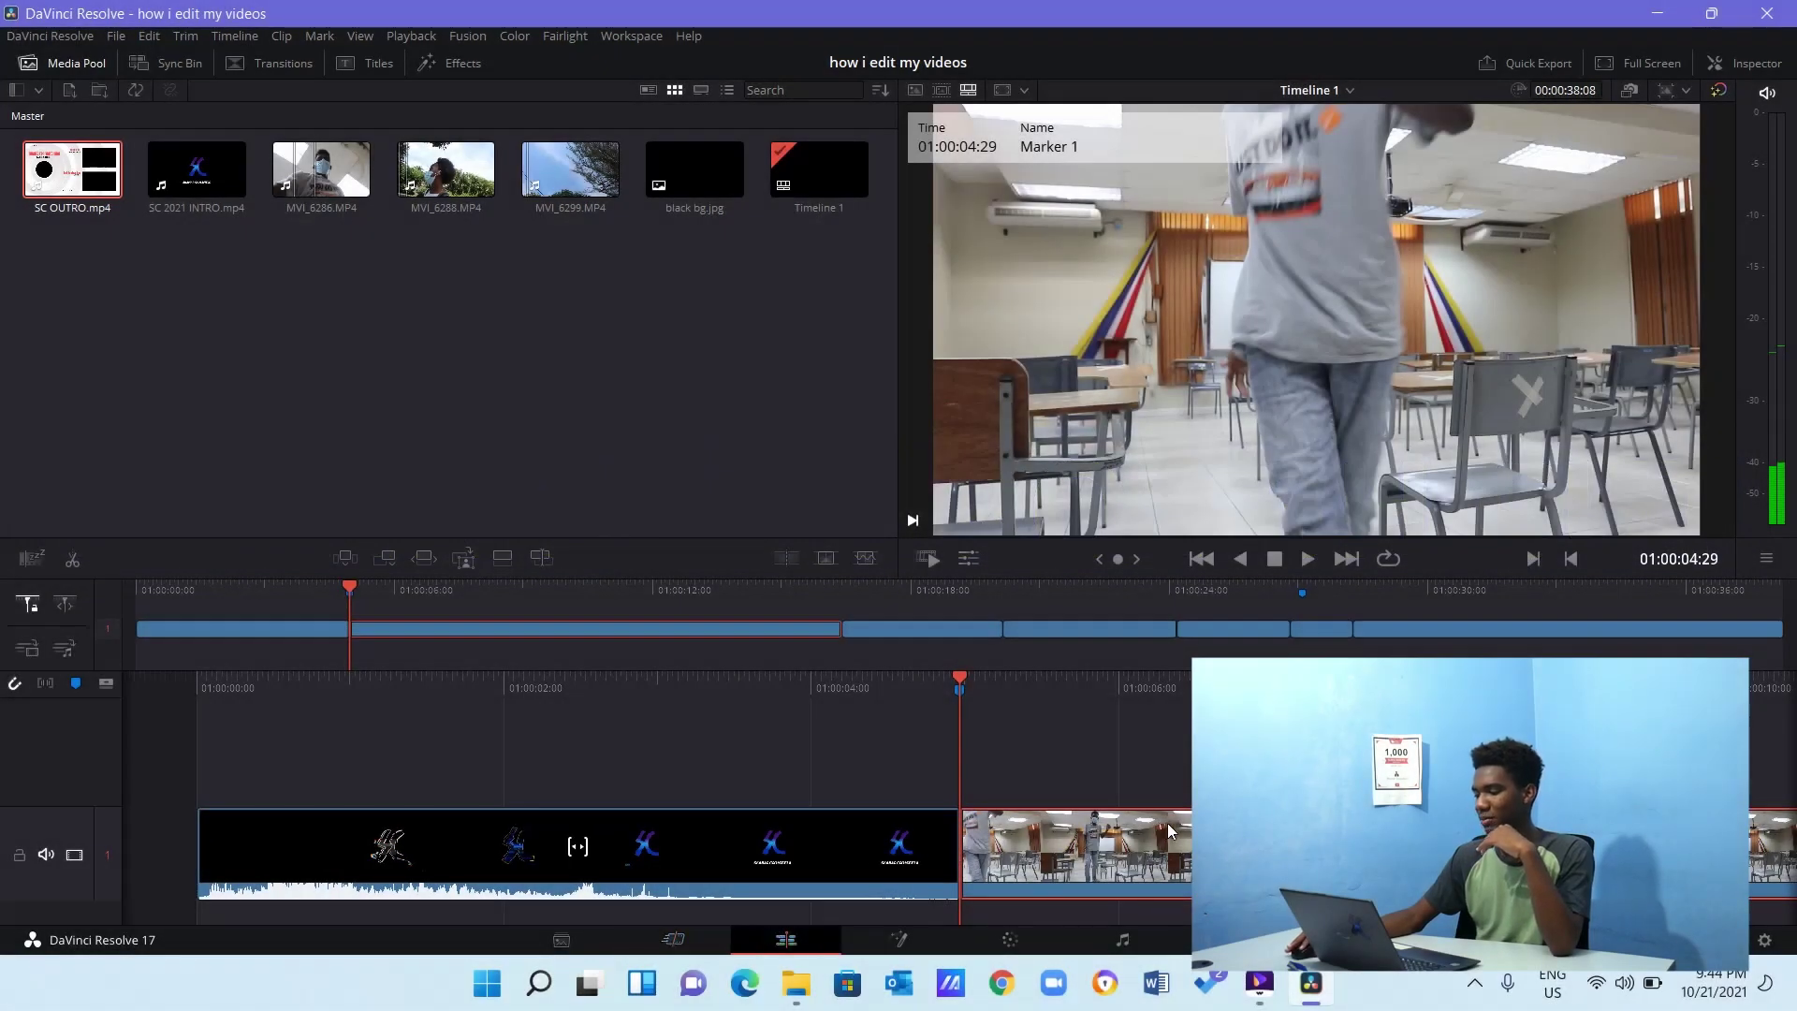
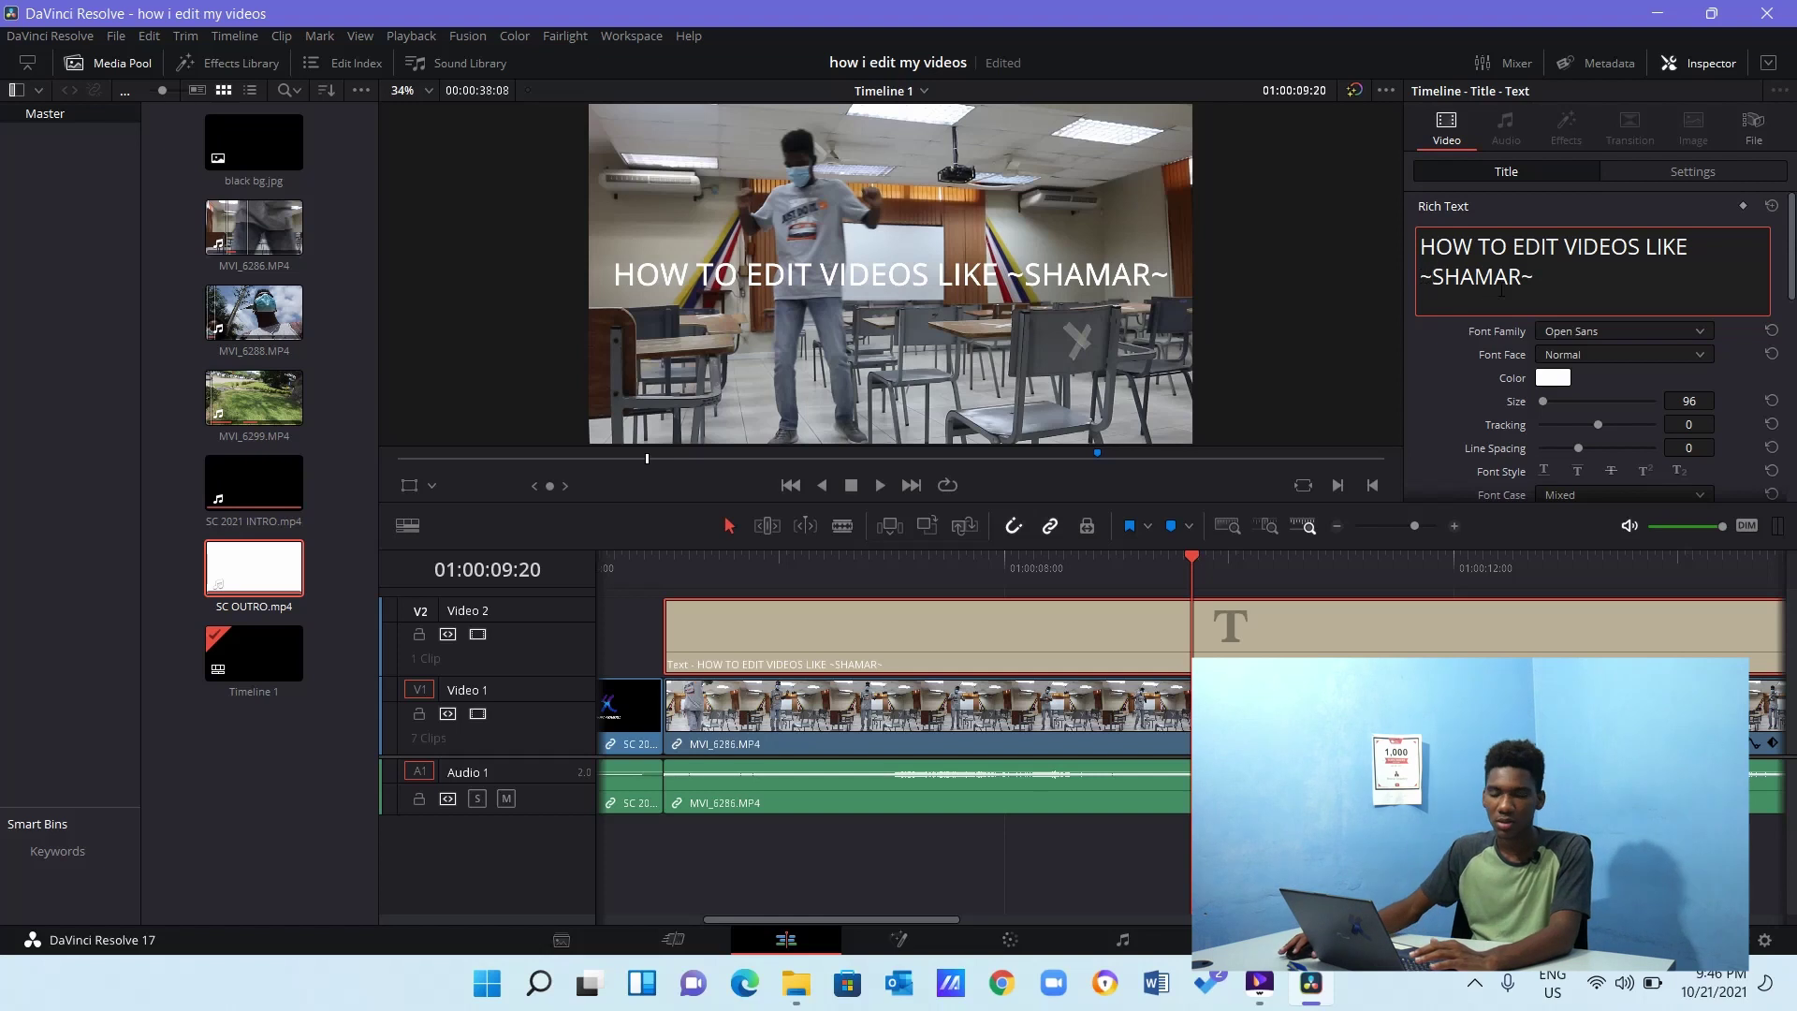
Set the font face of the title over the classroom clip to Bold Italic and its colour to #ffce0a.
{"action": "left_click", "coordinate": [1572, 353]}
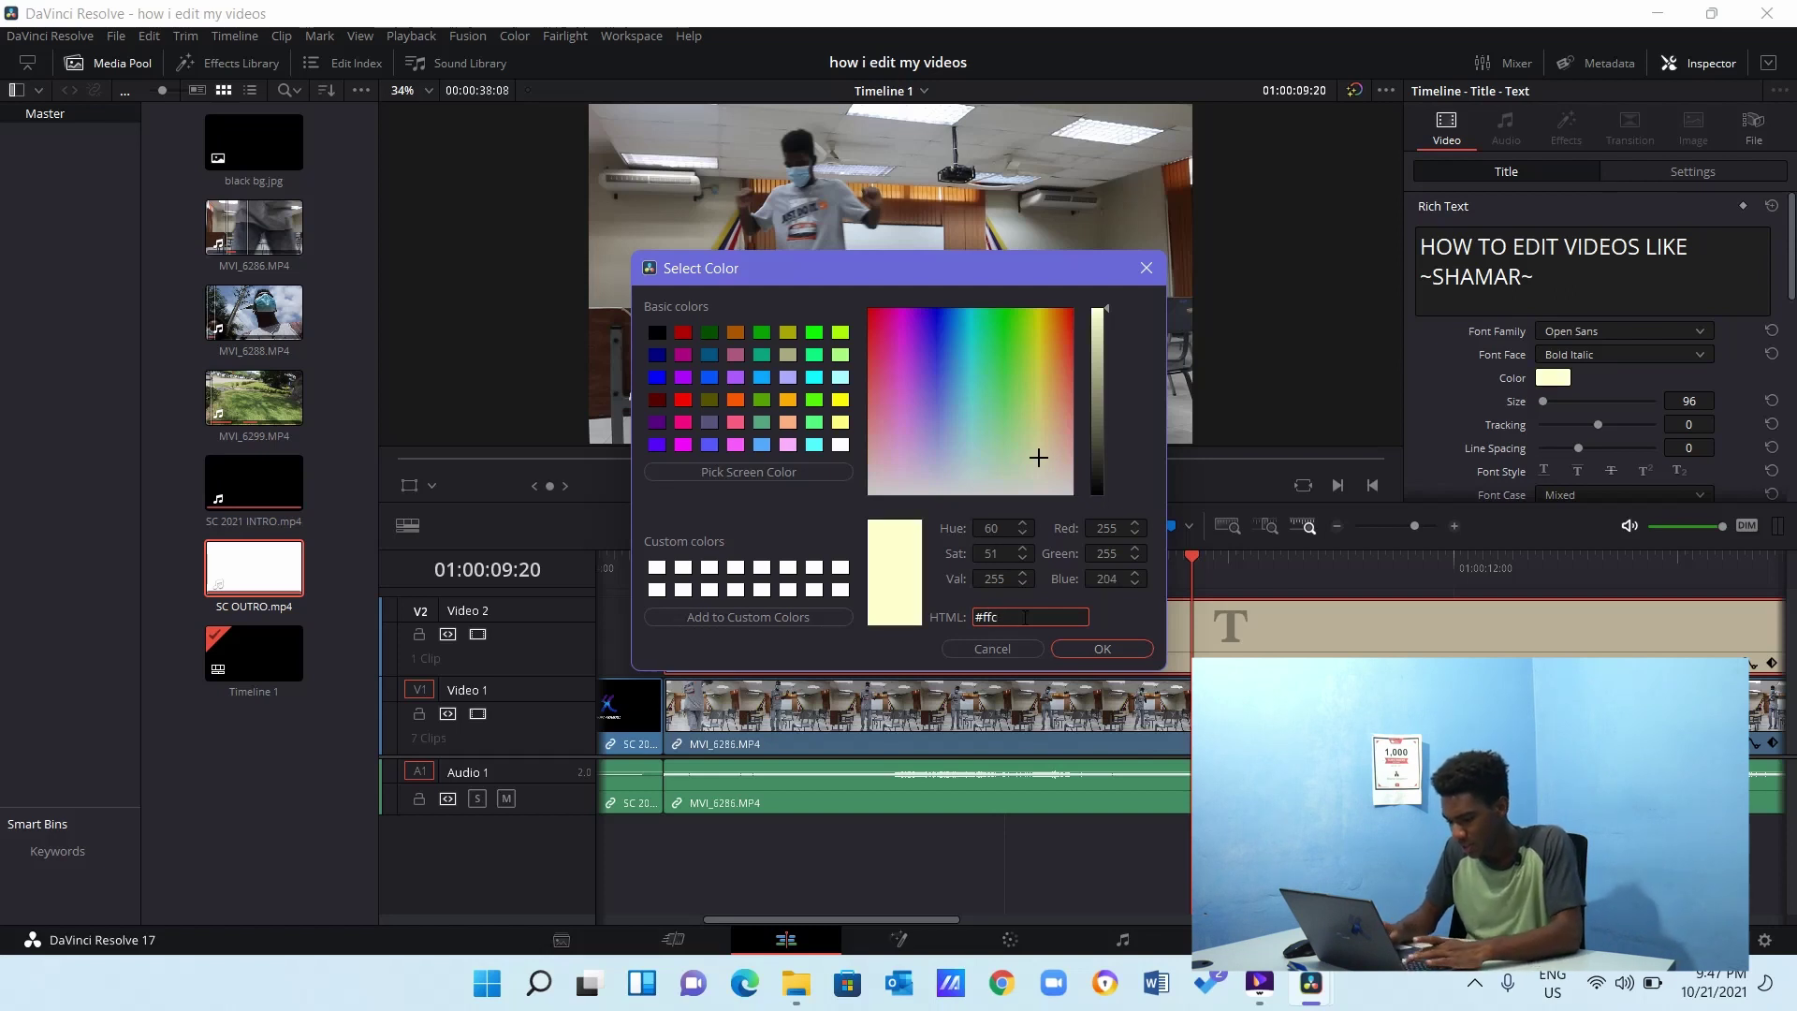
{"action": "type", "text": "a"}
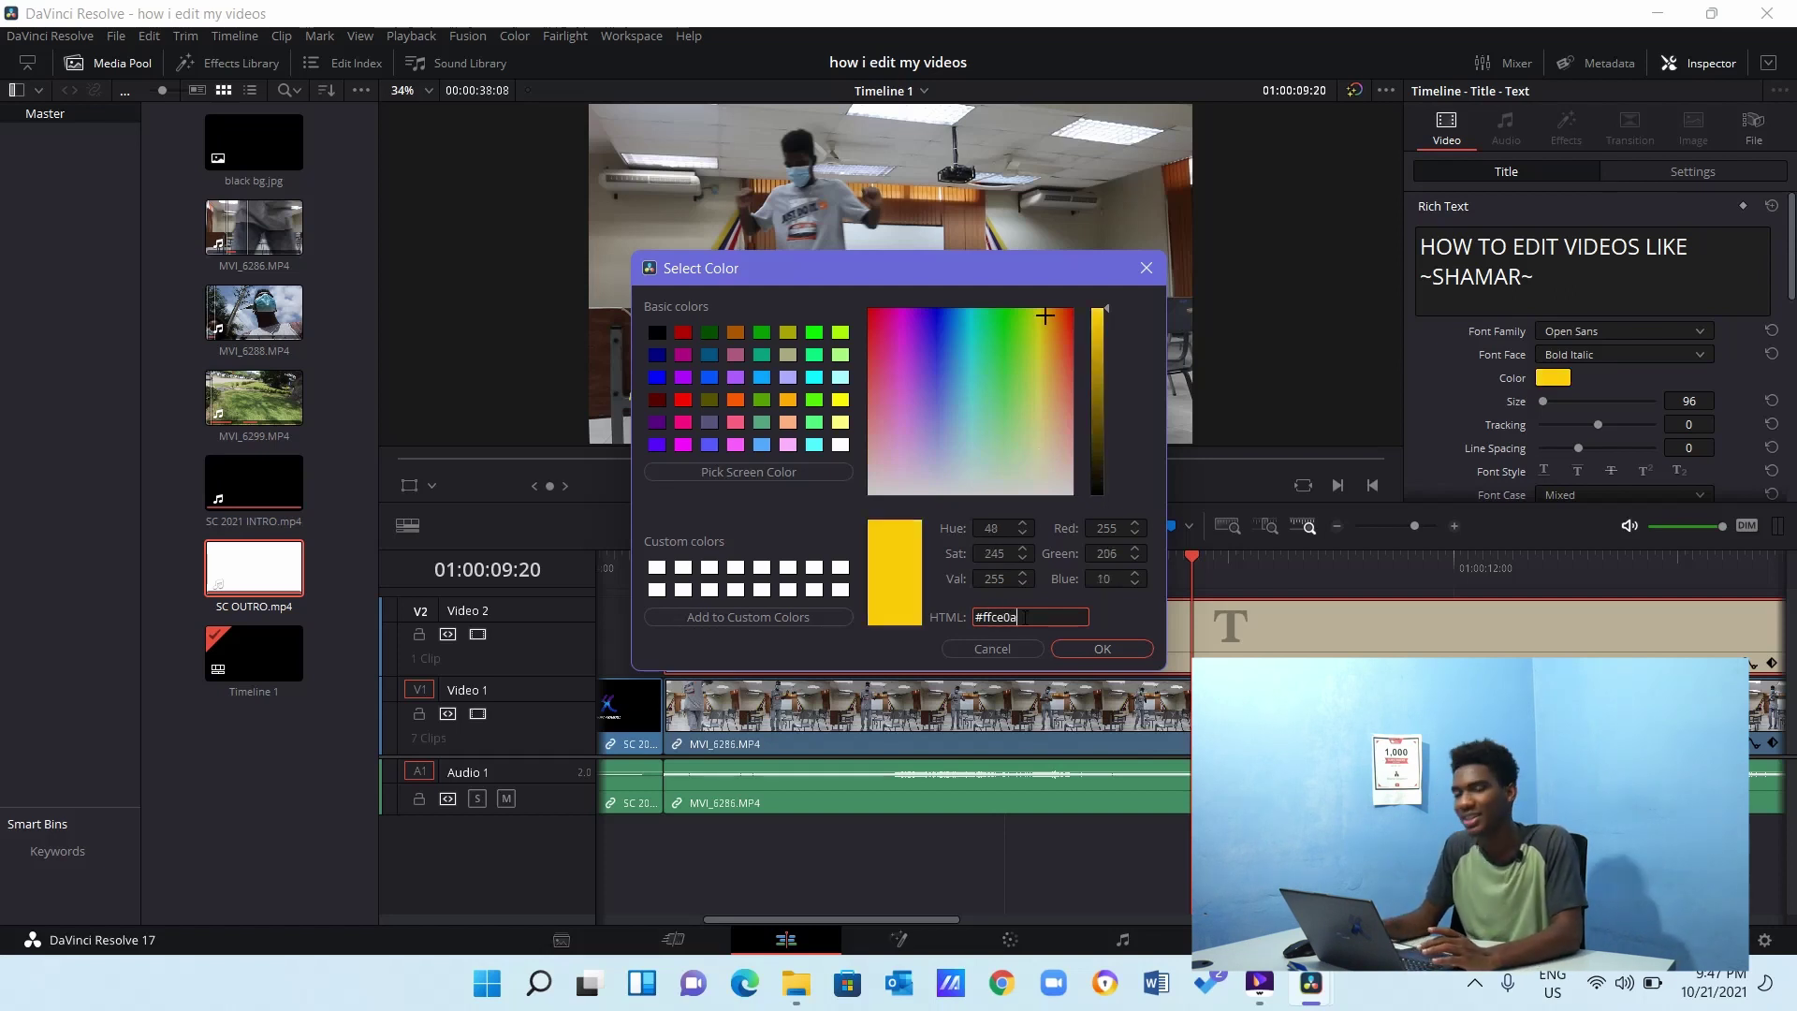
{"action": "left_click", "coordinate": [1093, 647]}
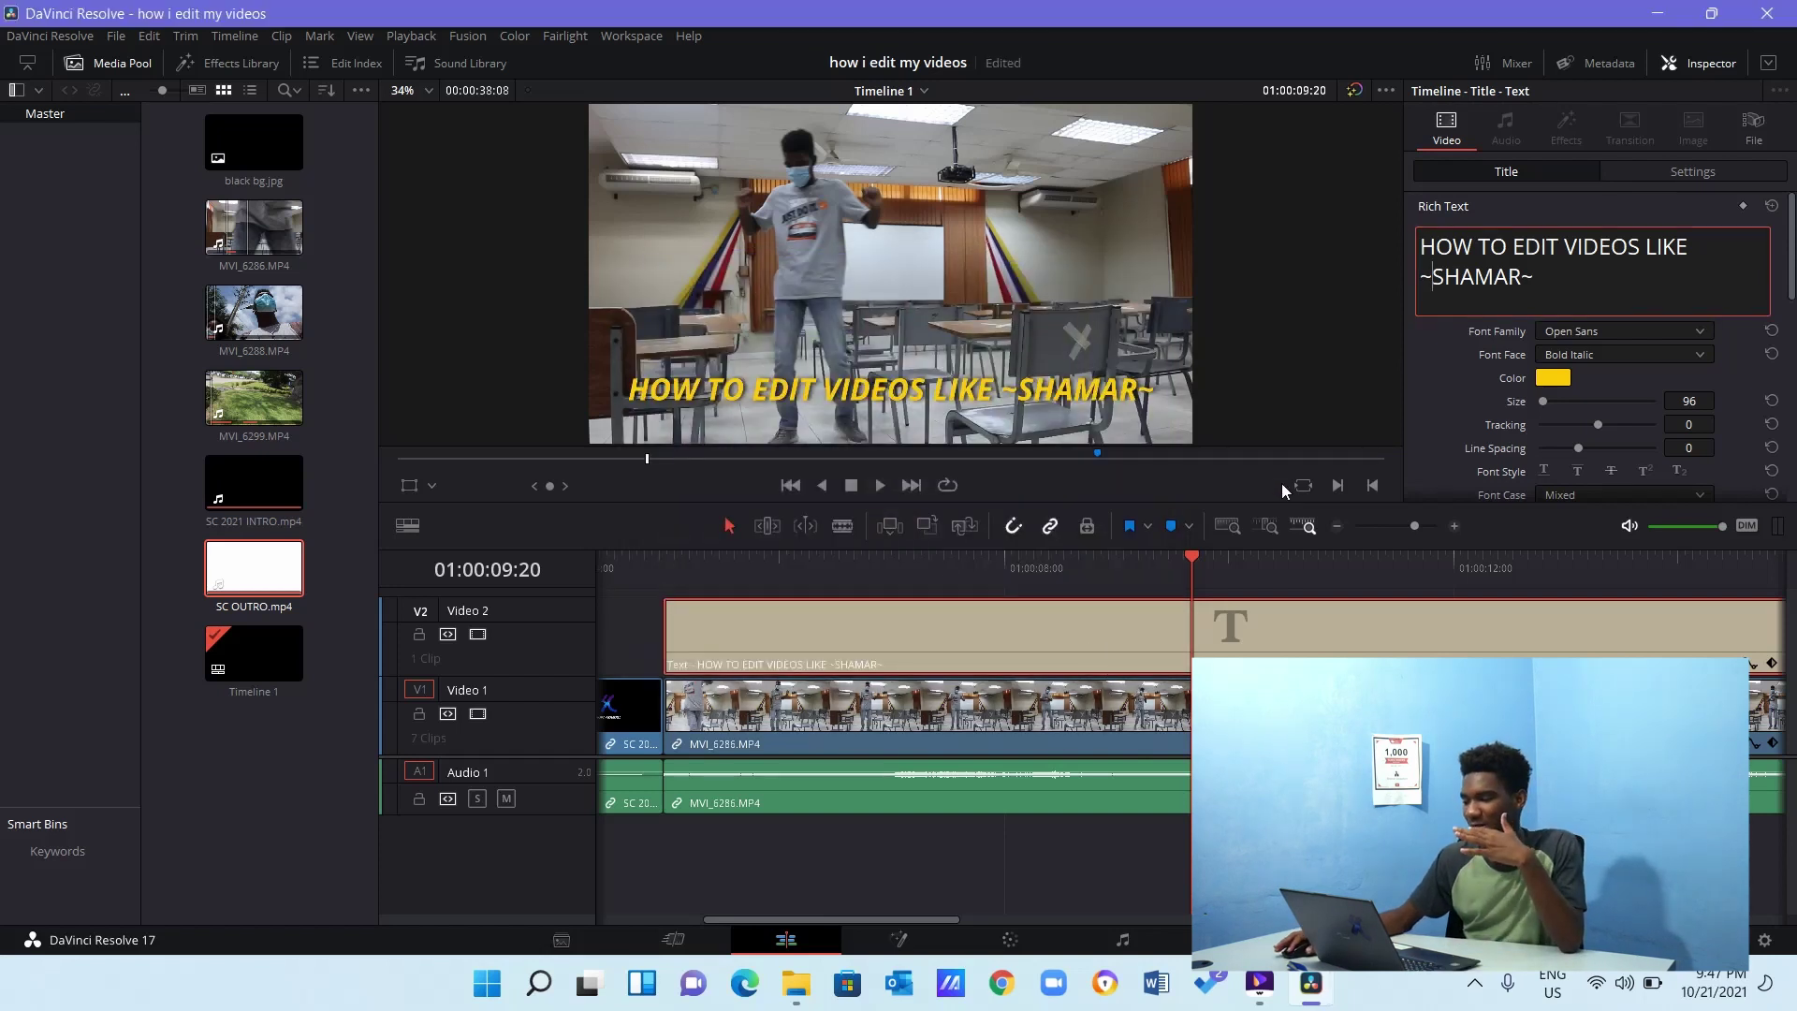
Add a basic Text title above the tree-and-sky clip starting at 01:00:24:05 and enter the joke caption in it.
{"action": "left_click", "coordinate": [674, 940]}
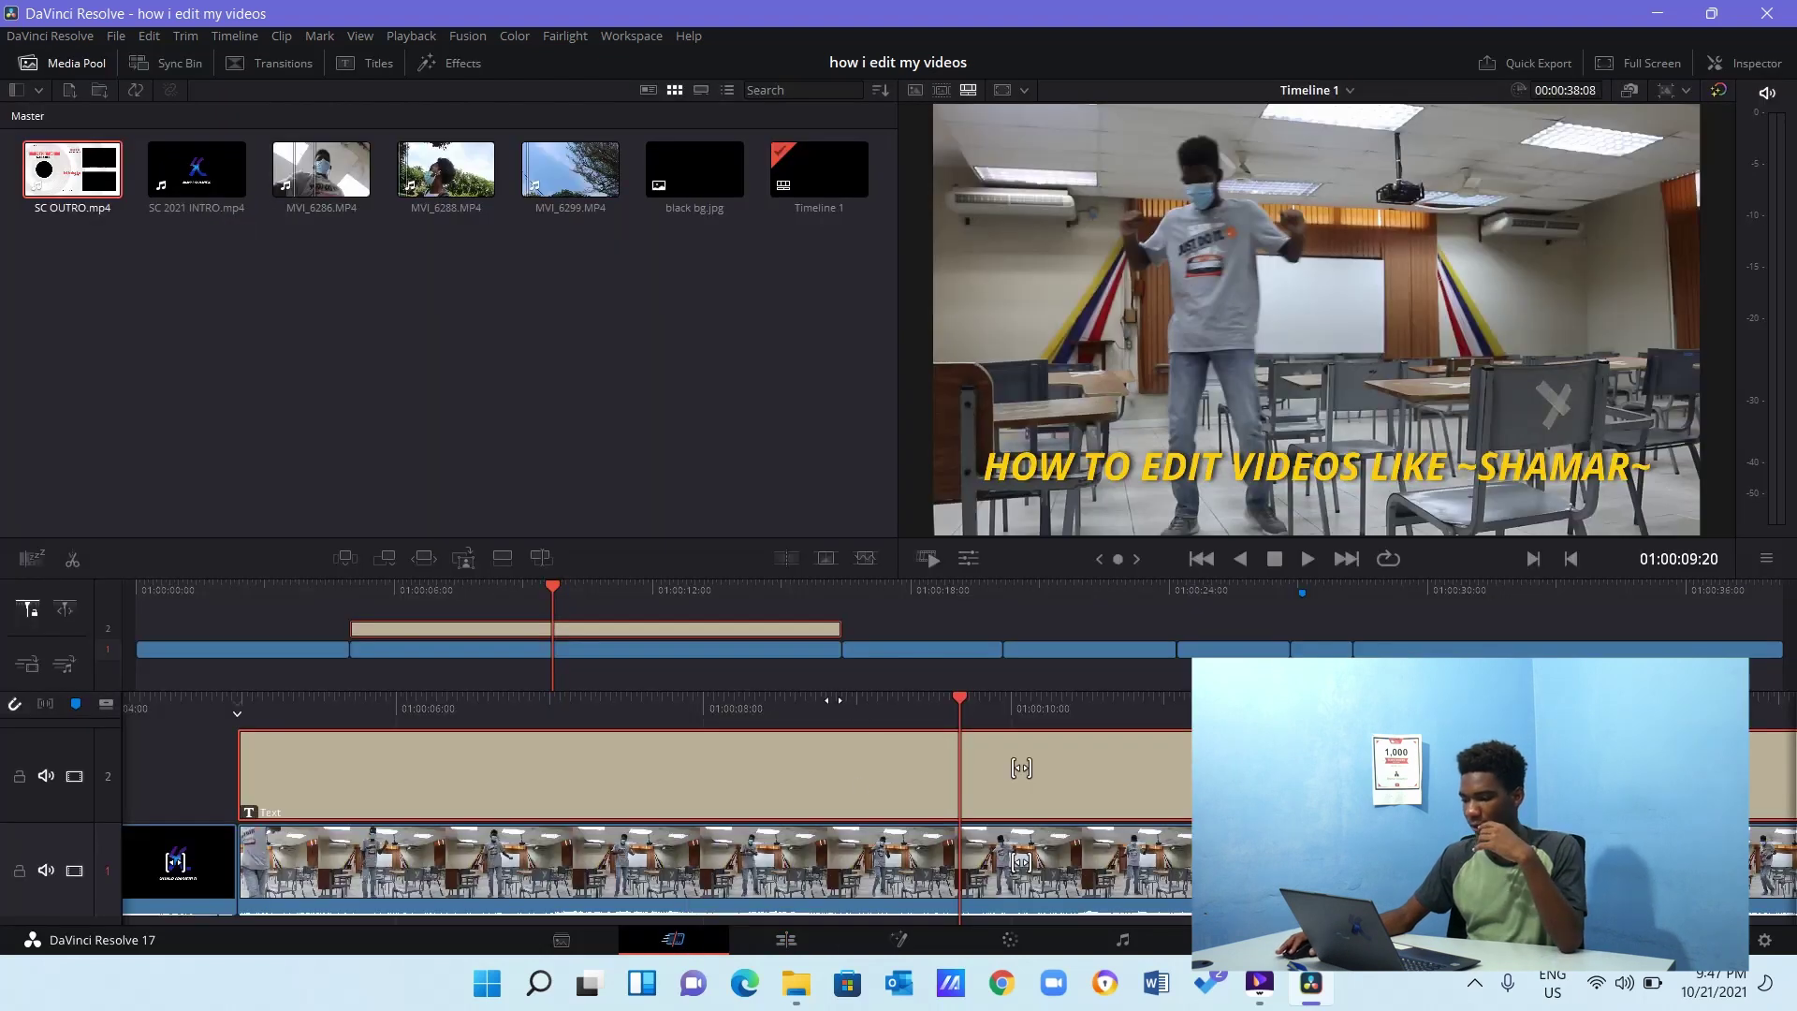
{"action": "left_click_drag", "start_coordinate": [1020, 767], "coordinate": [691, 767]}
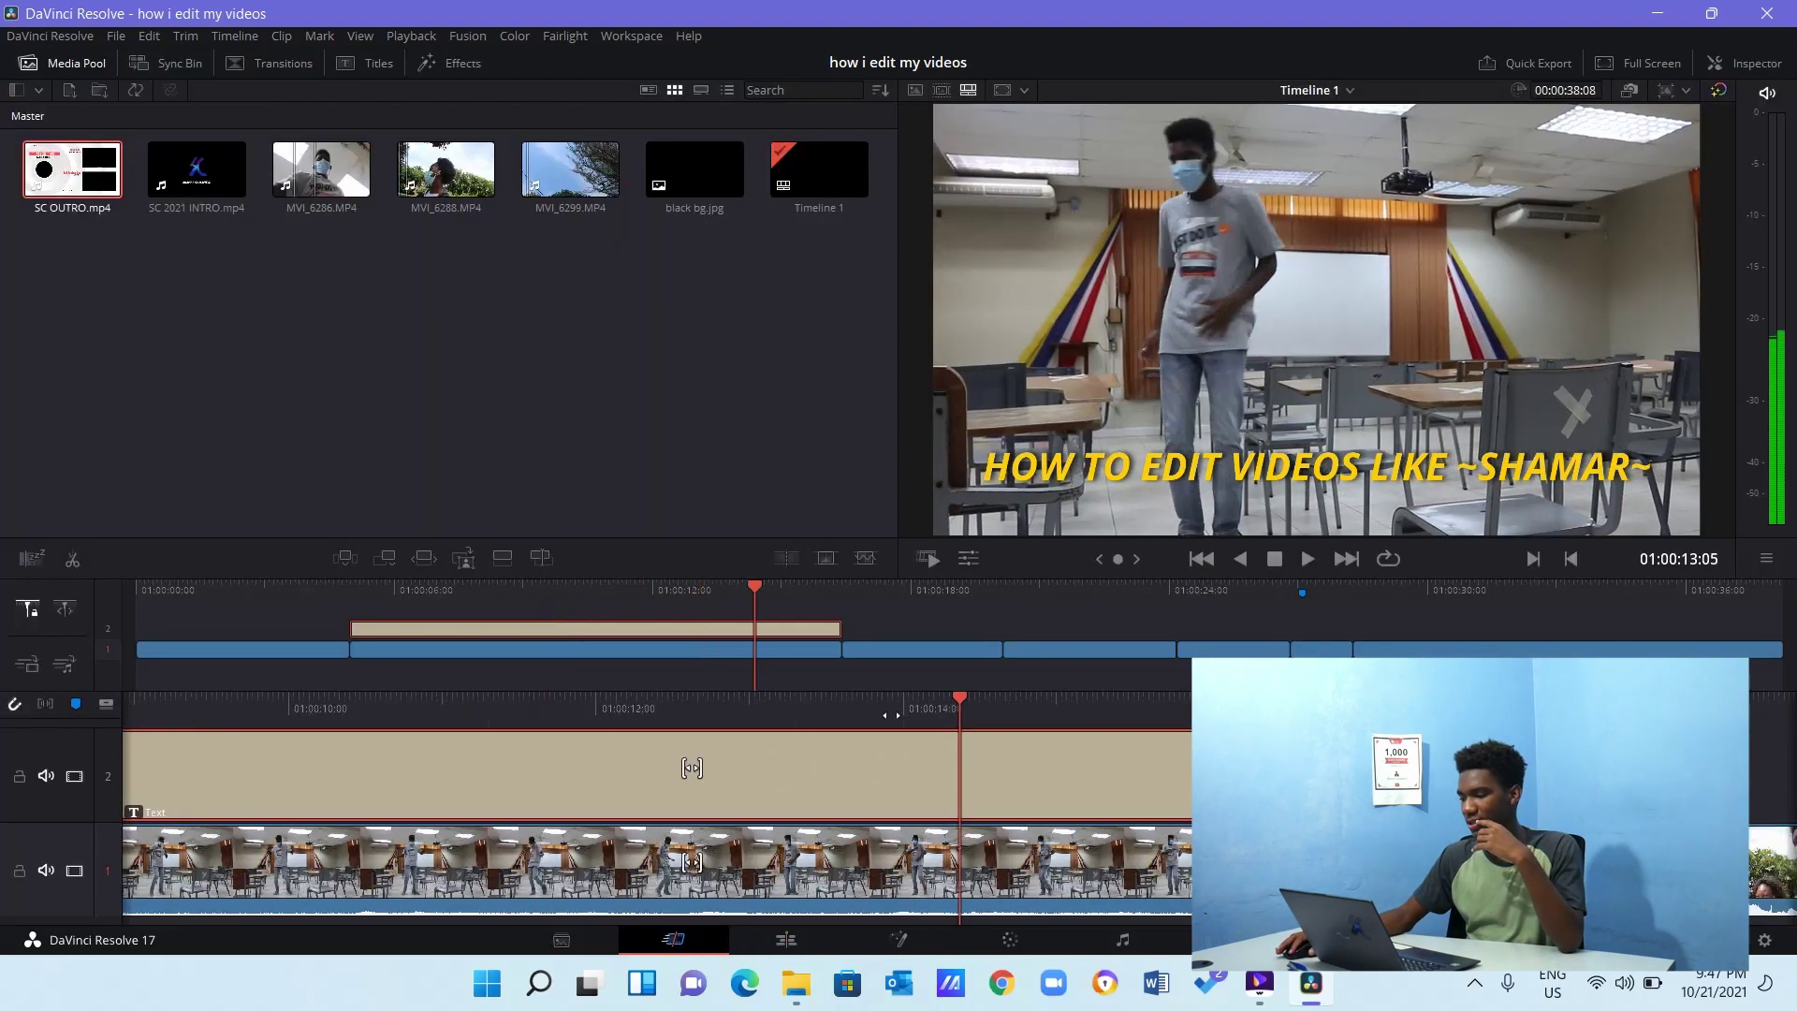
{"action": "left_click_drag", "start_coordinate": [890, 714], "coordinate": [643, 723]}
{"action": "left_click", "coordinate": [1134, 753]}
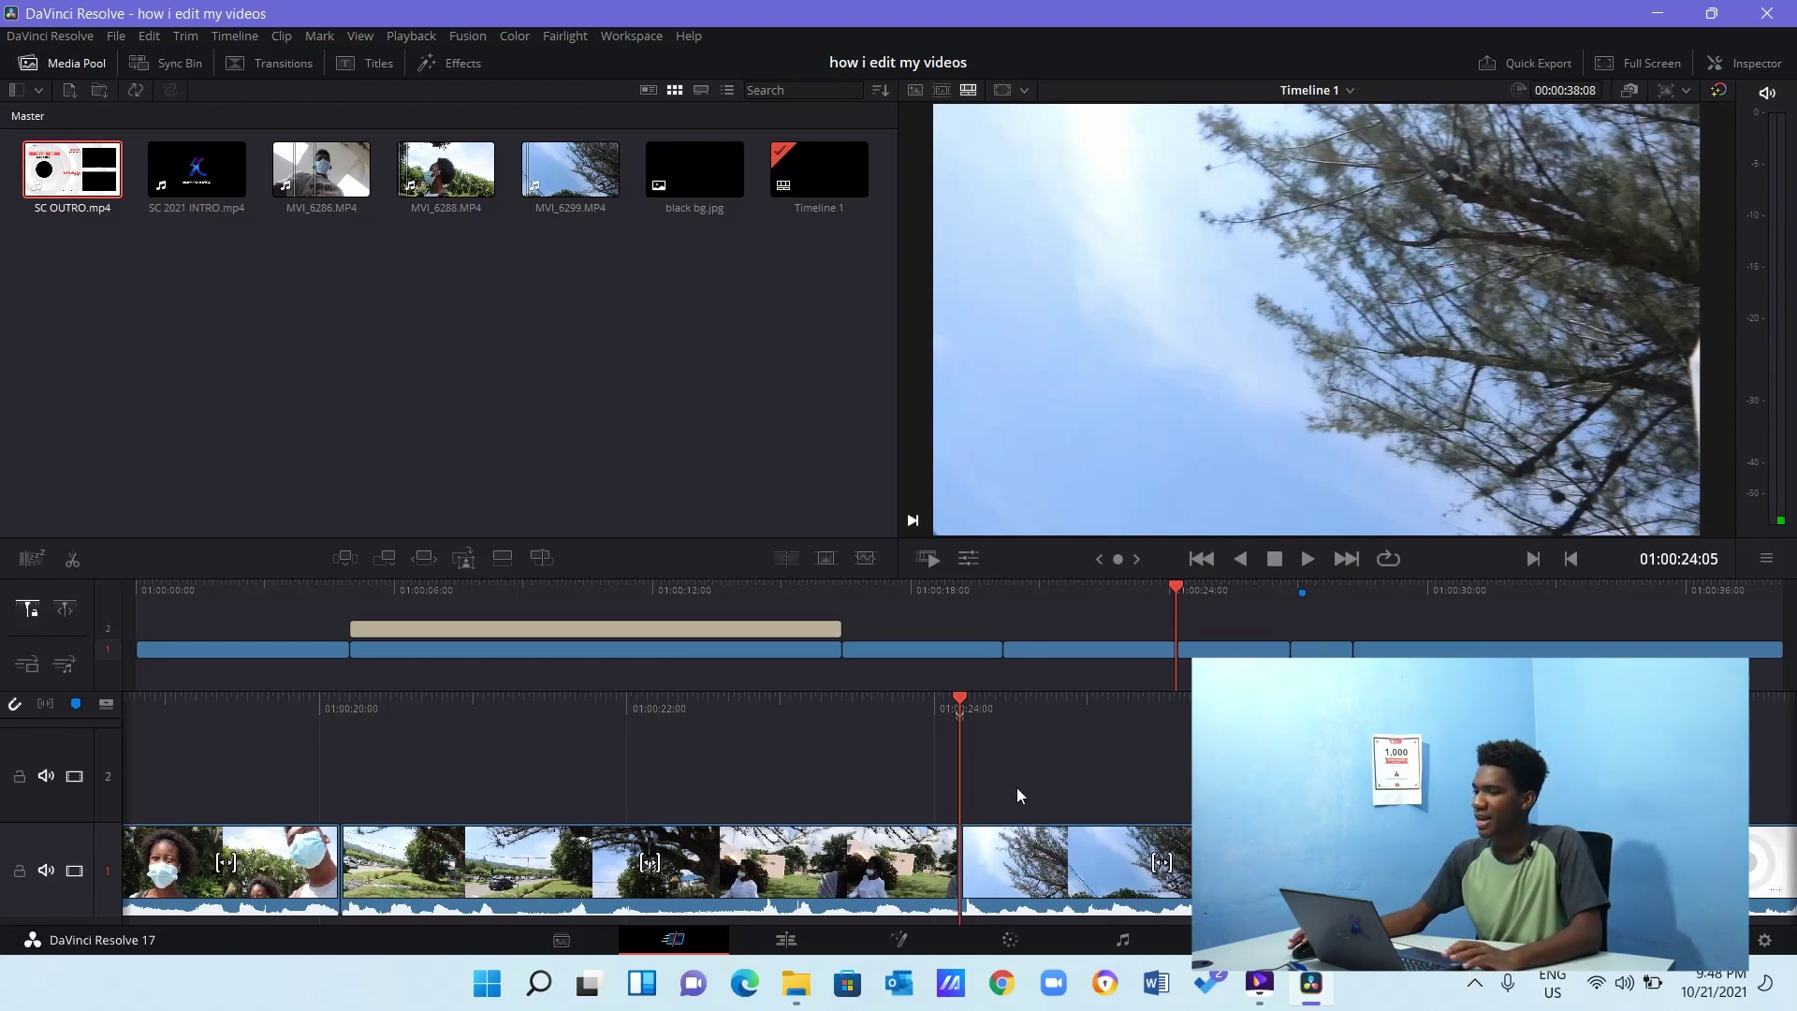
{"action": "left_click", "coordinate": [357, 56]}
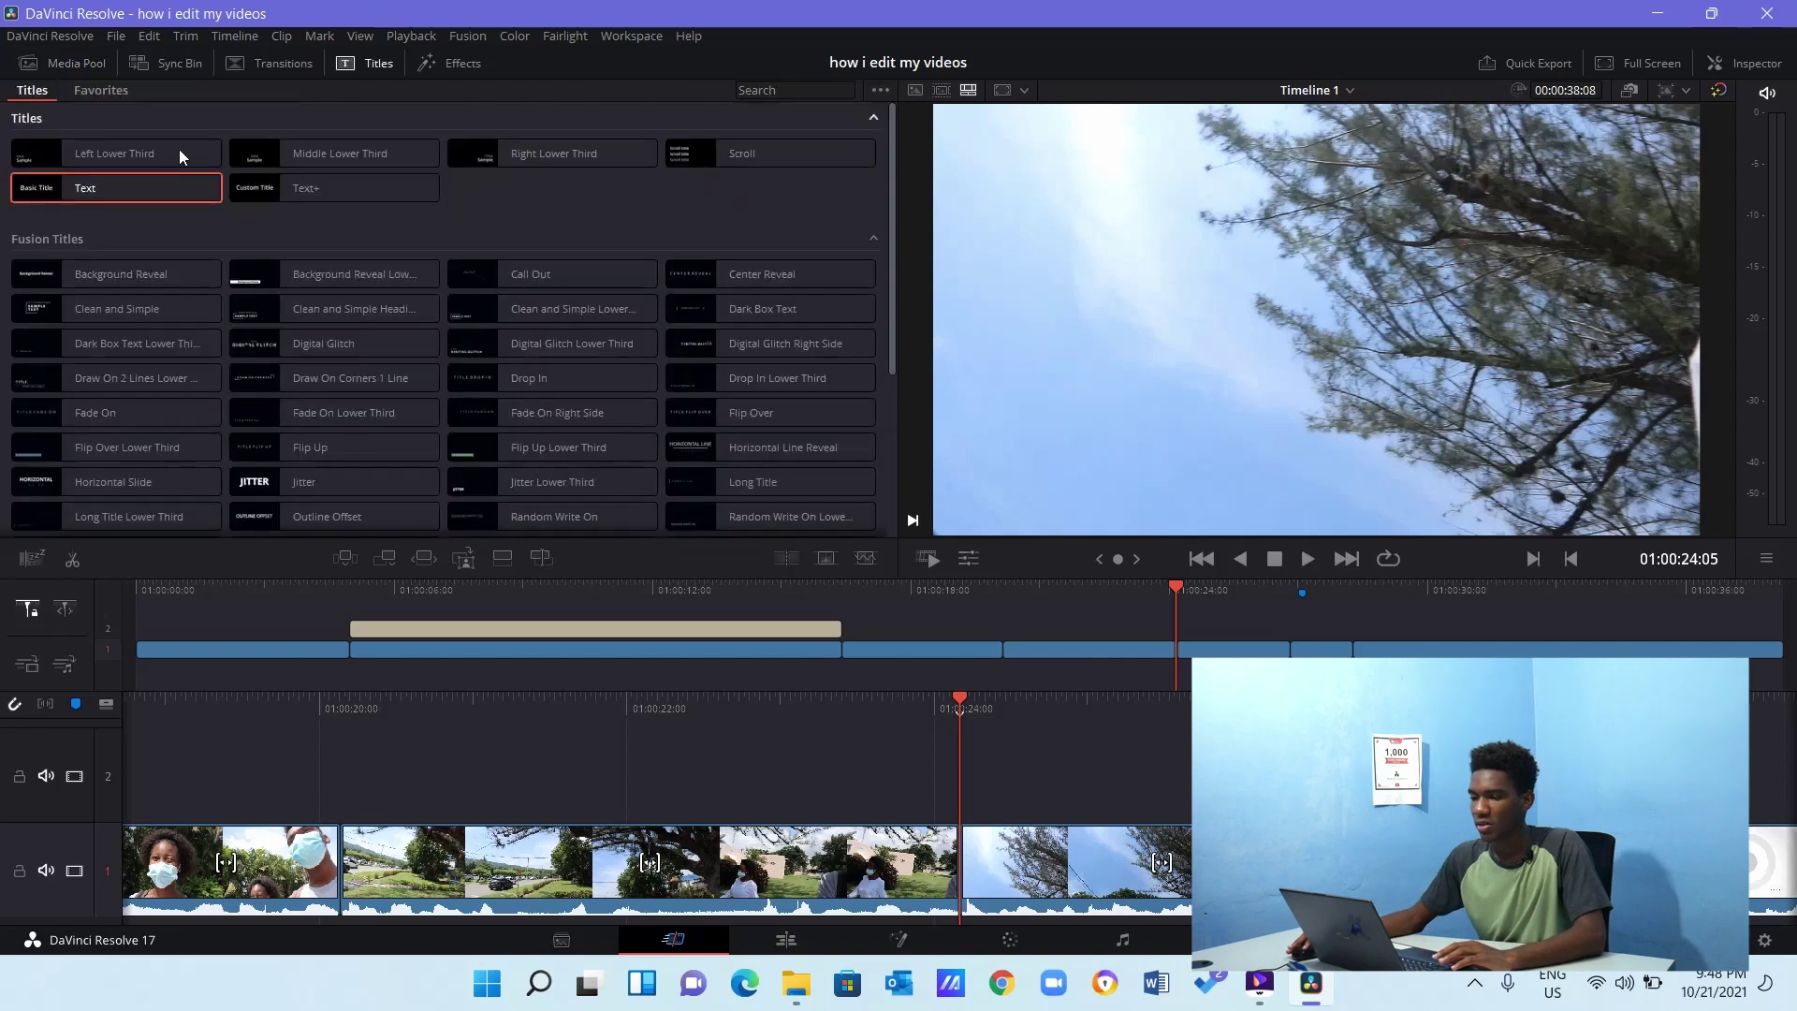
{"action": "left_click_drag", "start_coordinate": [136, 188], "coordinate": [1006, 784]}
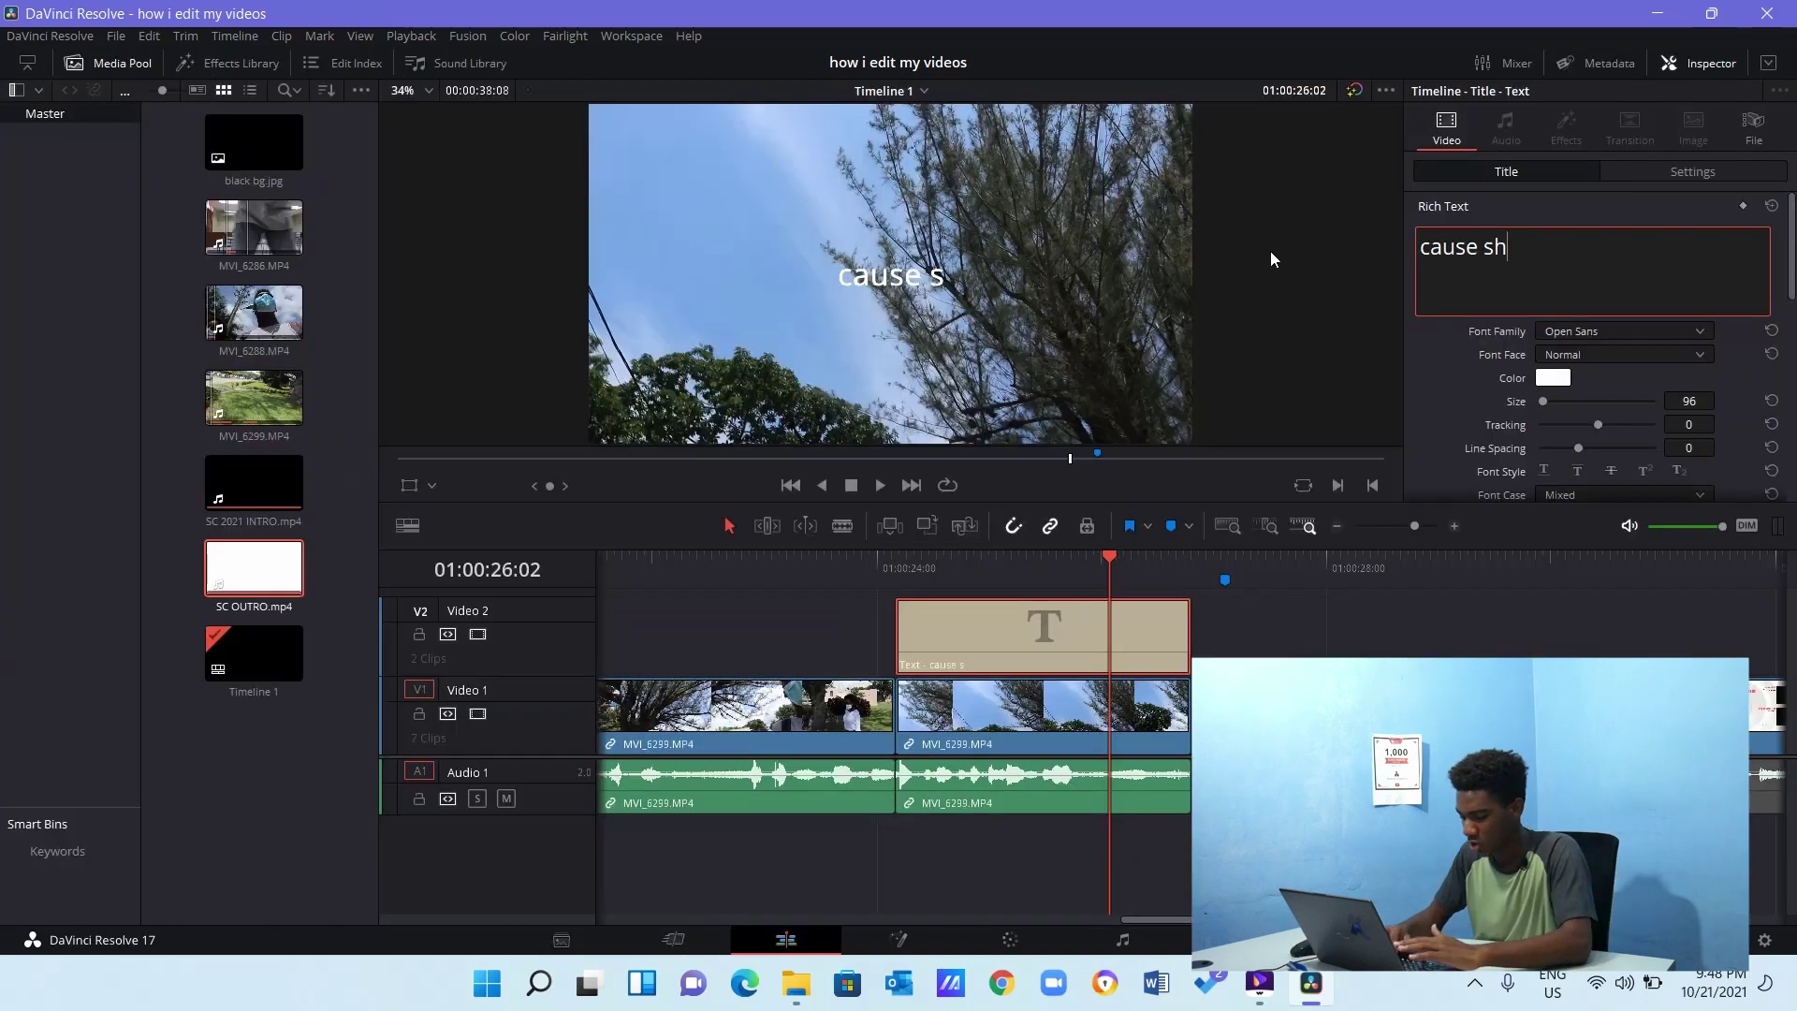
{"action": "type", "text": "annel be loo"}
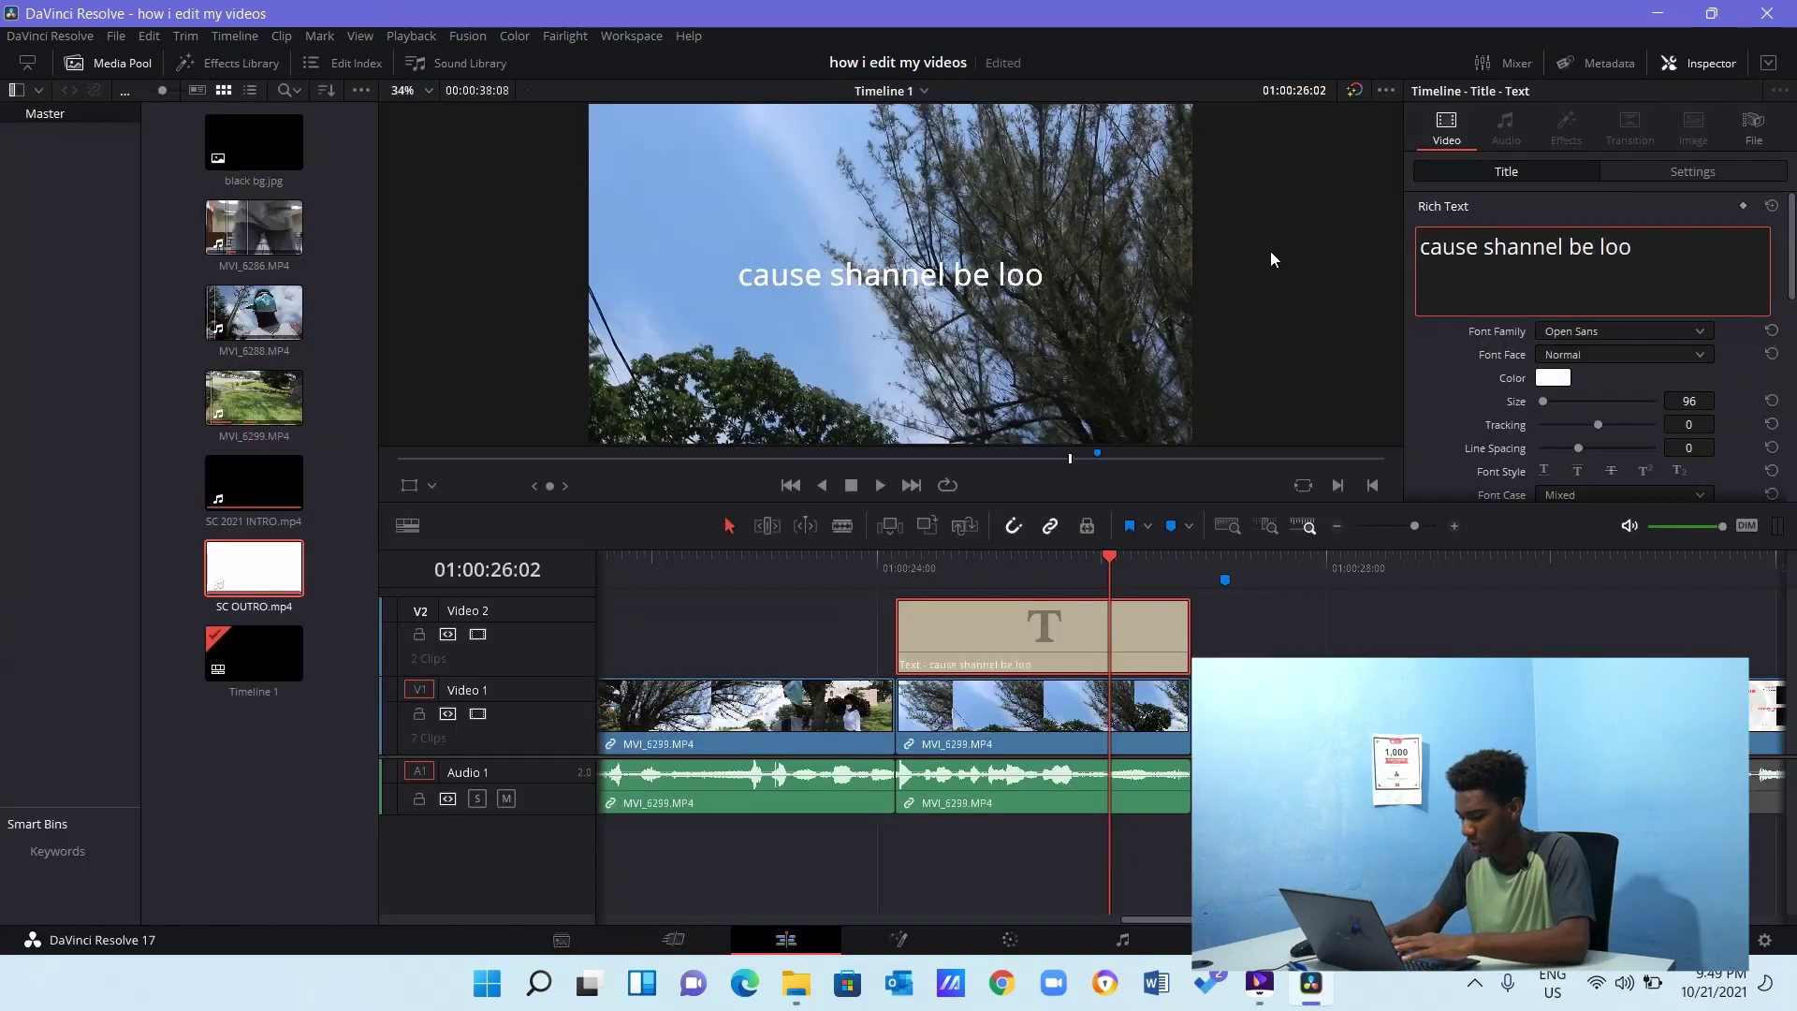
{"action": "type", "text": "kin"}
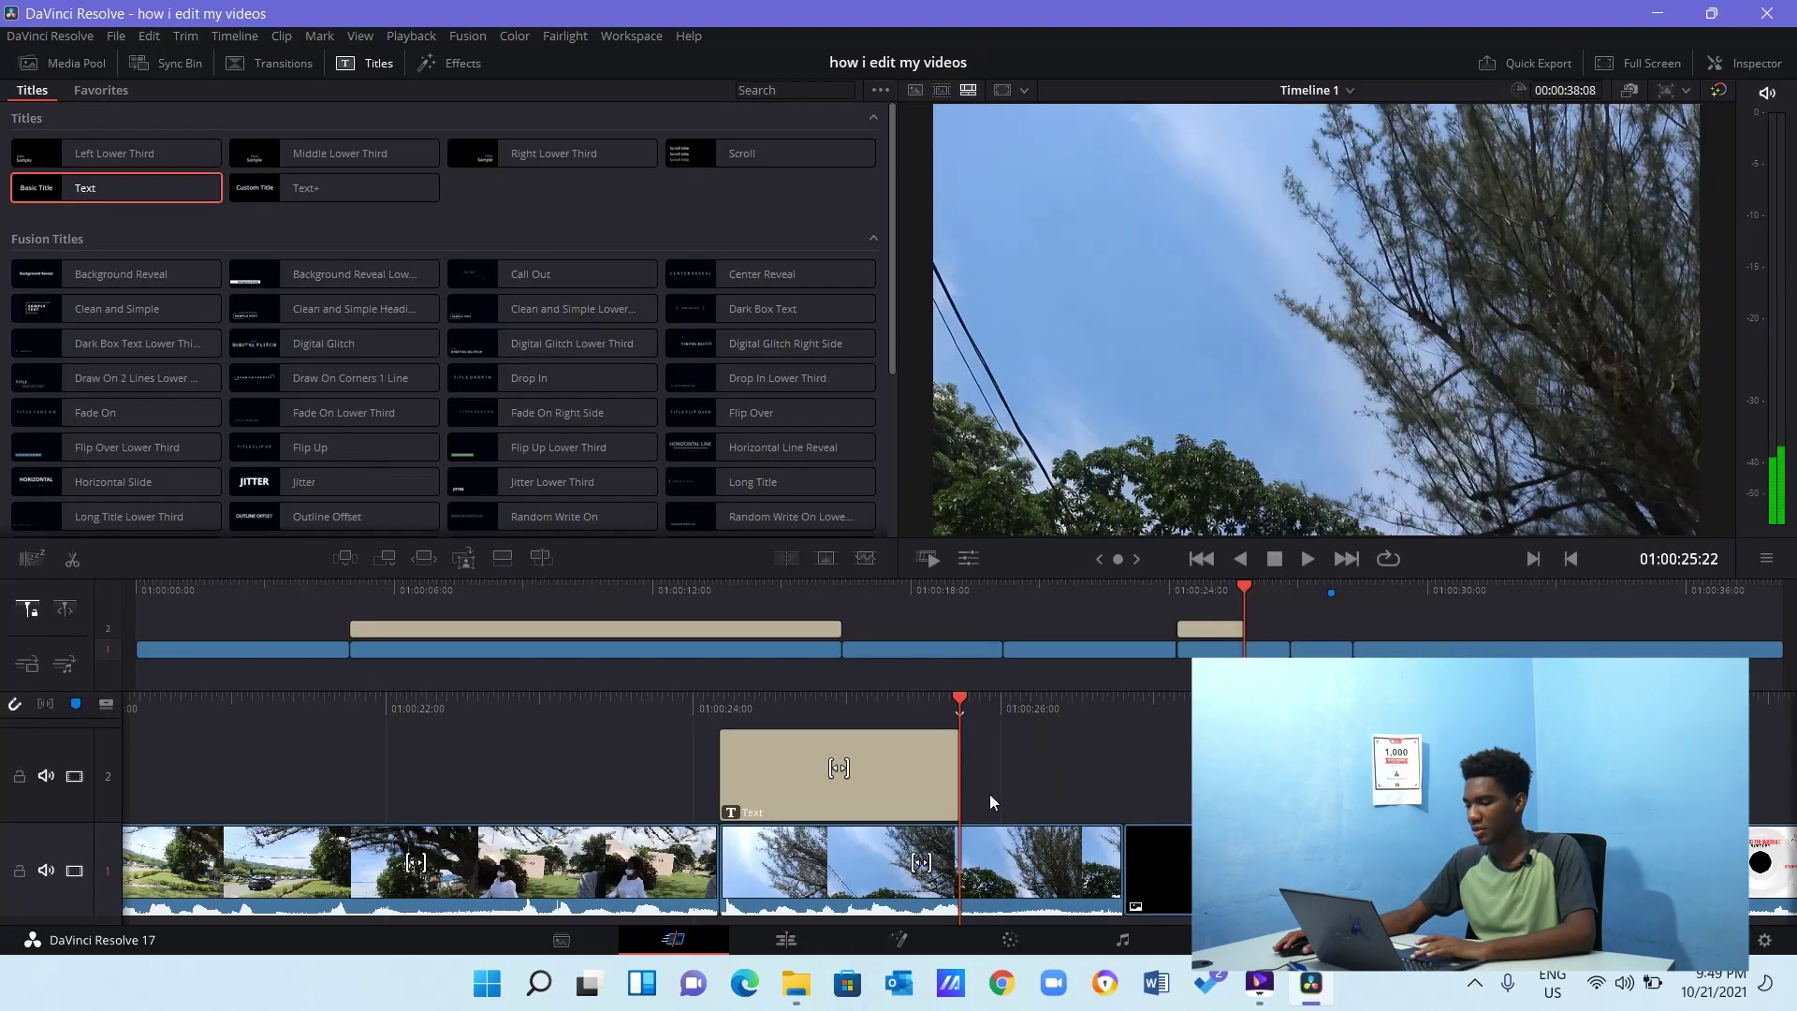
Add a Text title above the black background clip at about 01:00:26:25 reading "I HAVE A GF STOP FLIRTING!" and increase its size.
{"action": "key", "text": "space"}
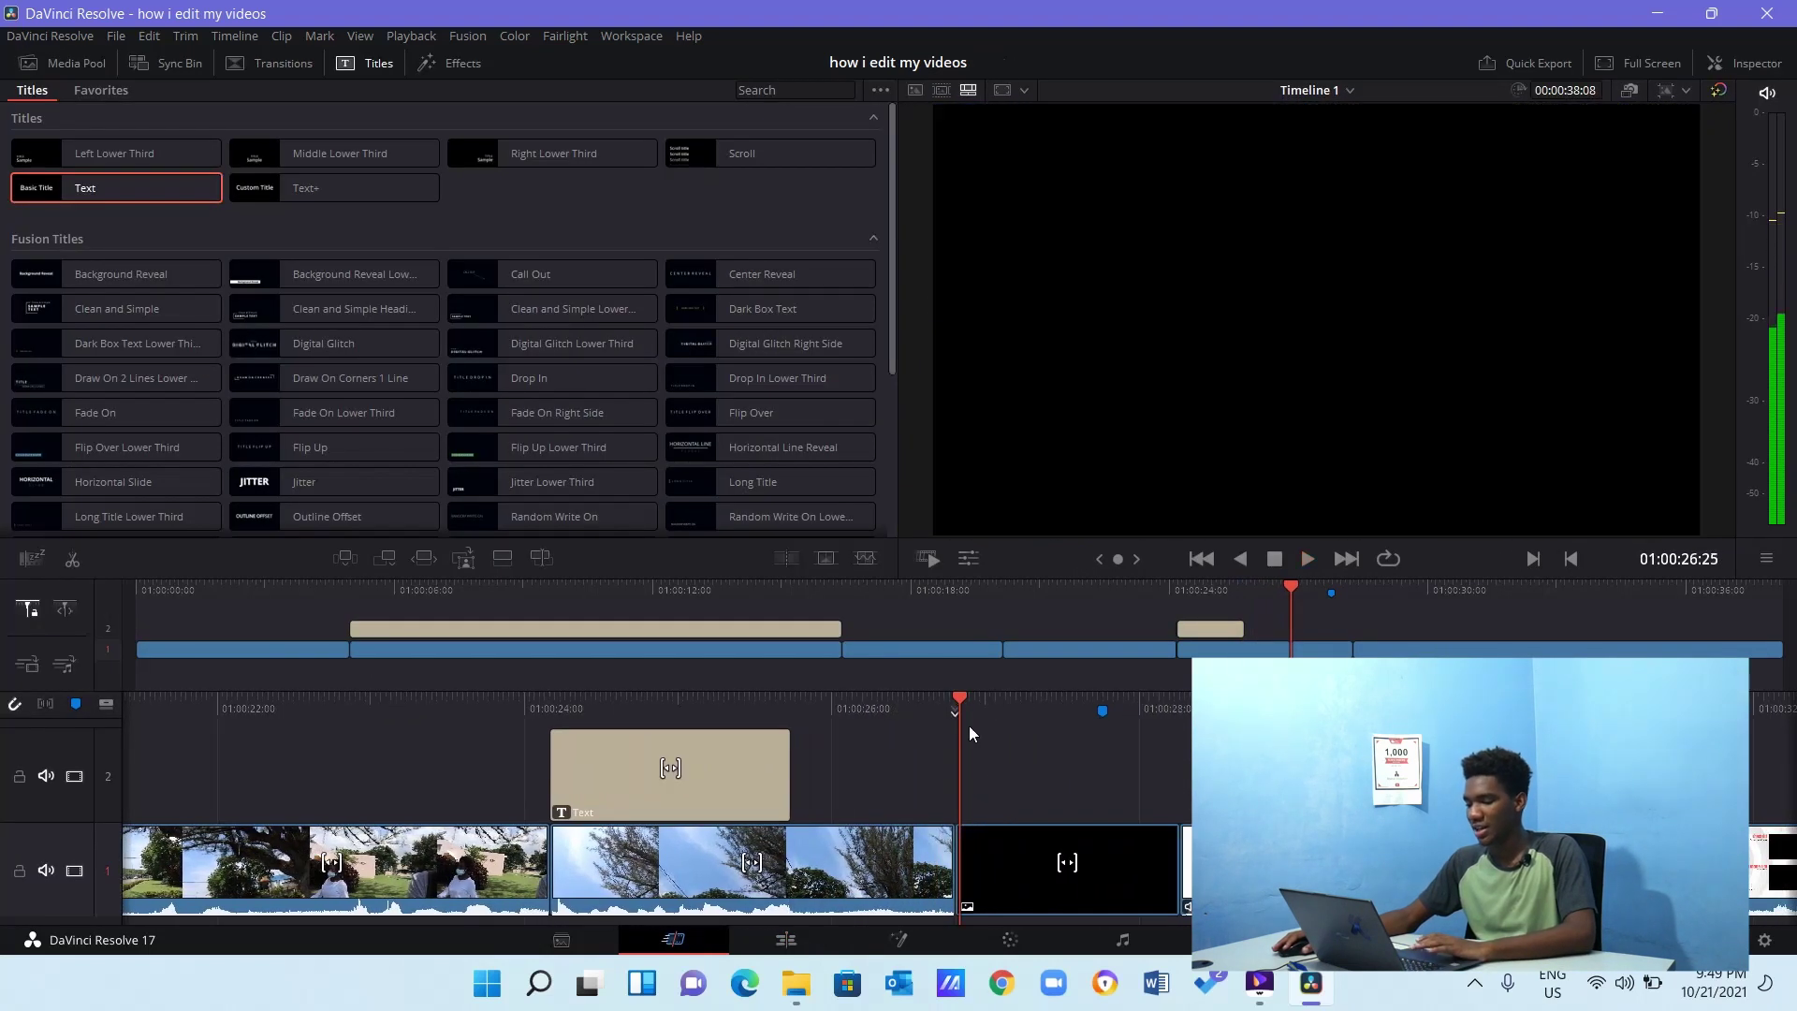
{"action": "left_click_drag", "start_coordinate": [112, 187], "coordinate": [996, 769]}
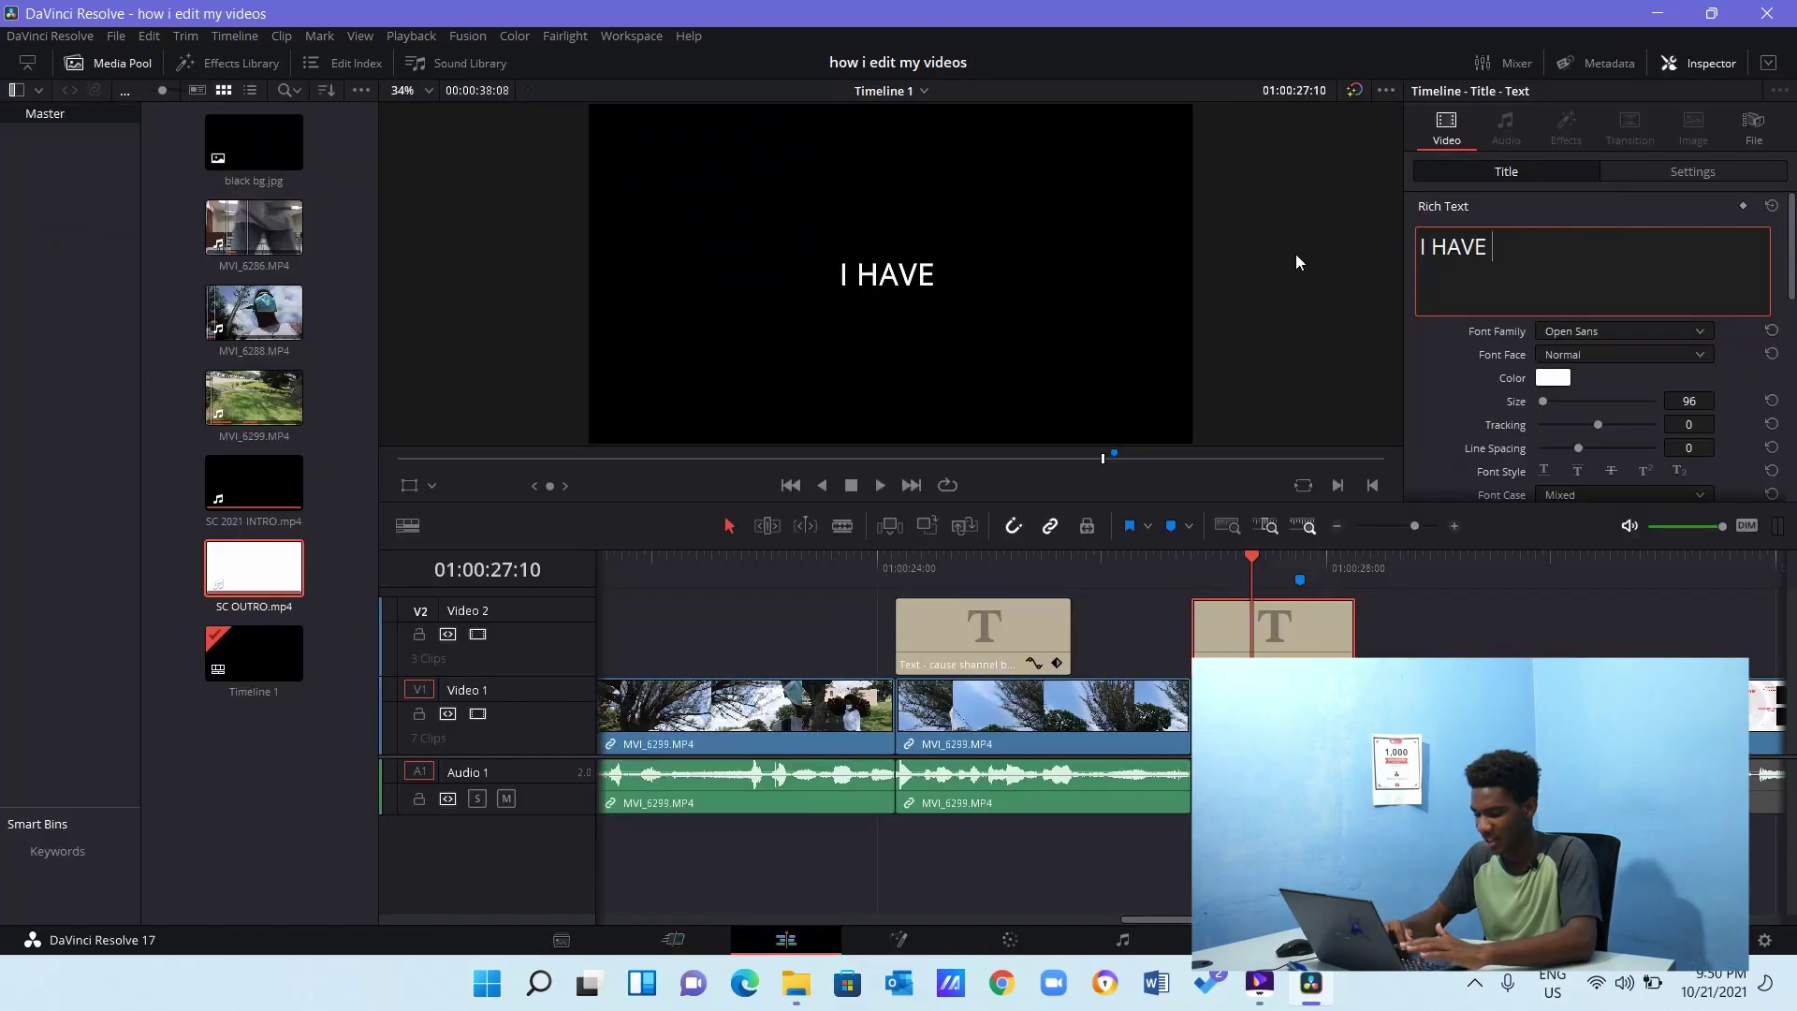
{"action": "type", "text": "A GF "}
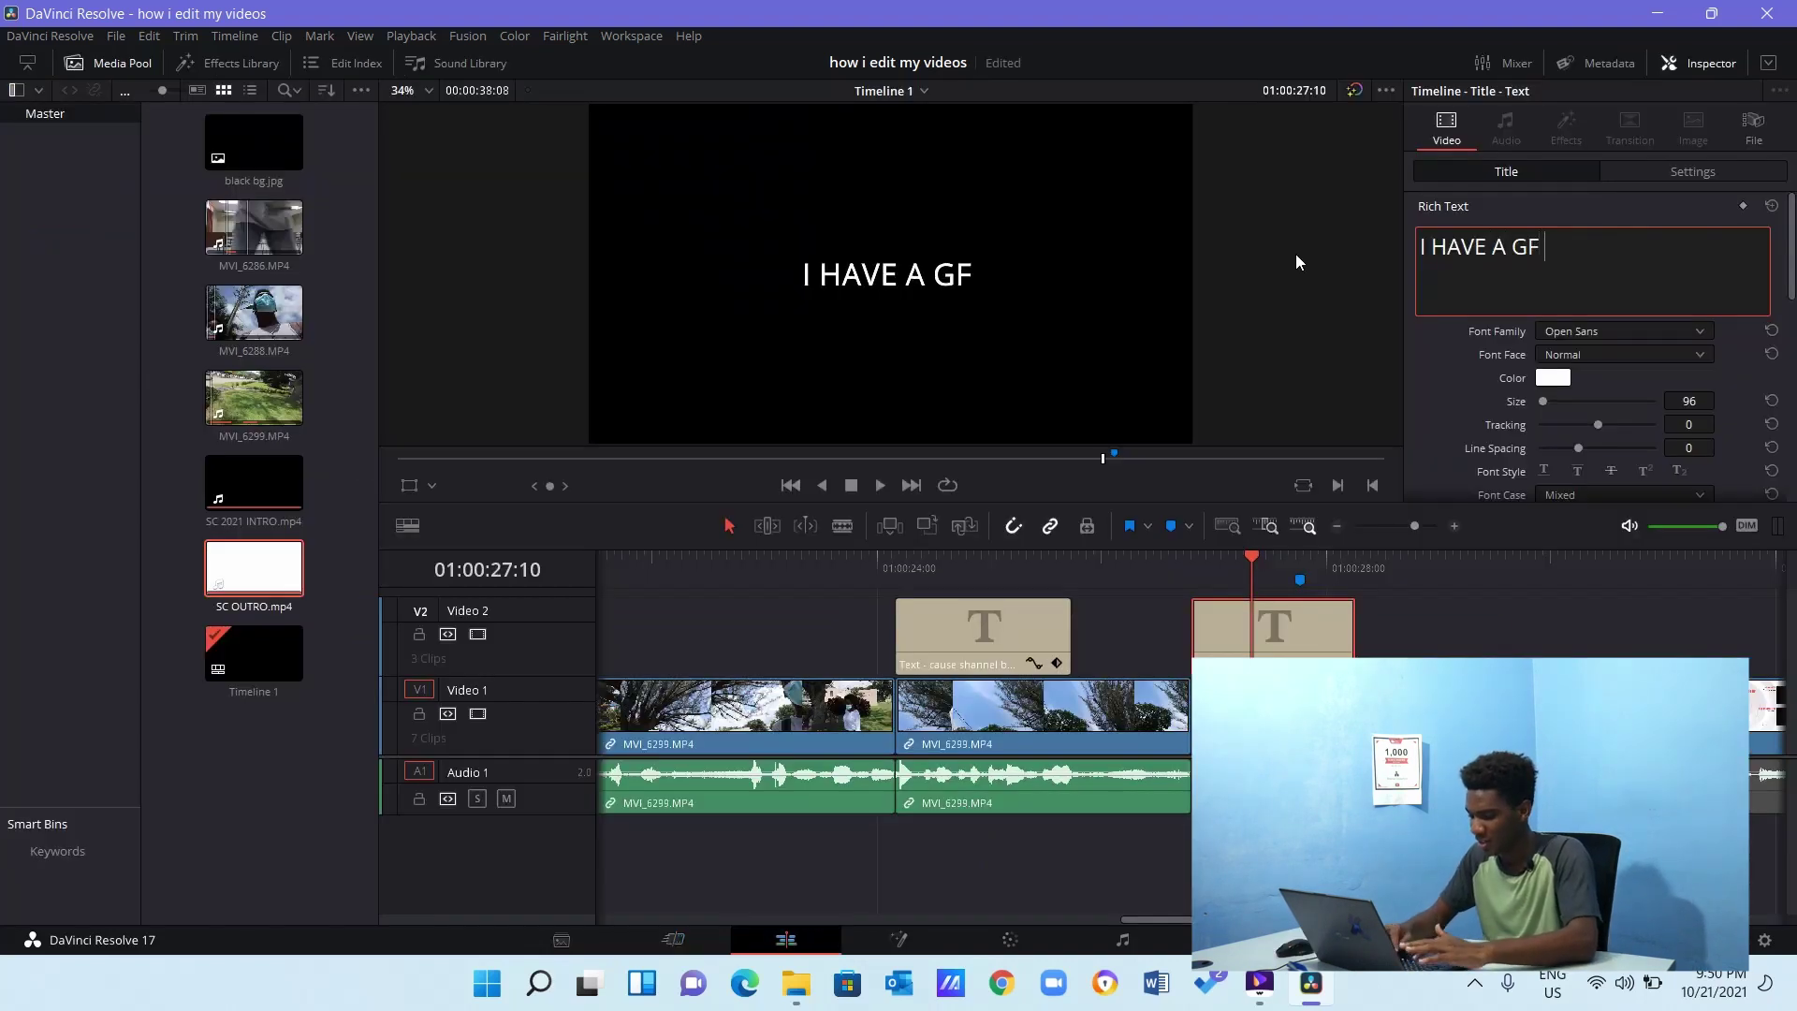
{"action": "type", "text": "STOP FLIRTING!"}
{"action": "scroll", "coordinate": [1733, 290], "scroll_direction": "down", "scroll_amount": 2}
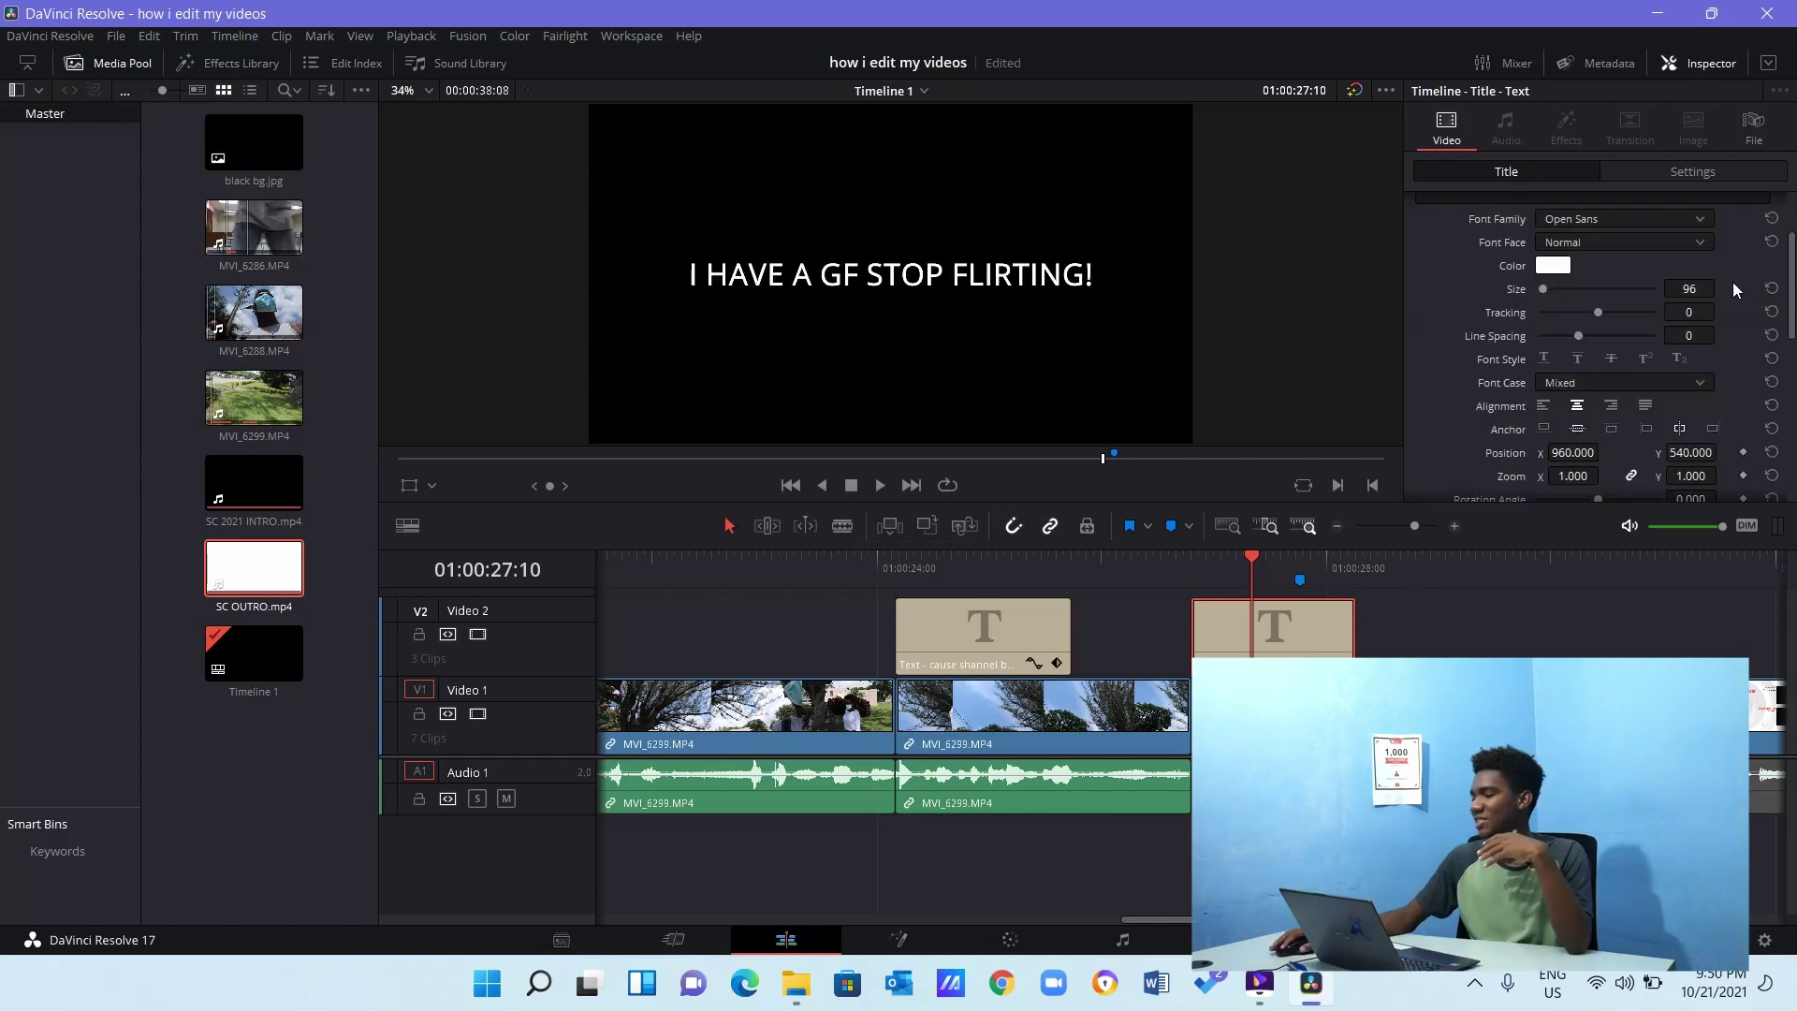
{"action": "left_click_drag", "start_coordinate": [1689, 288], "coordinate": [1720, 287]}
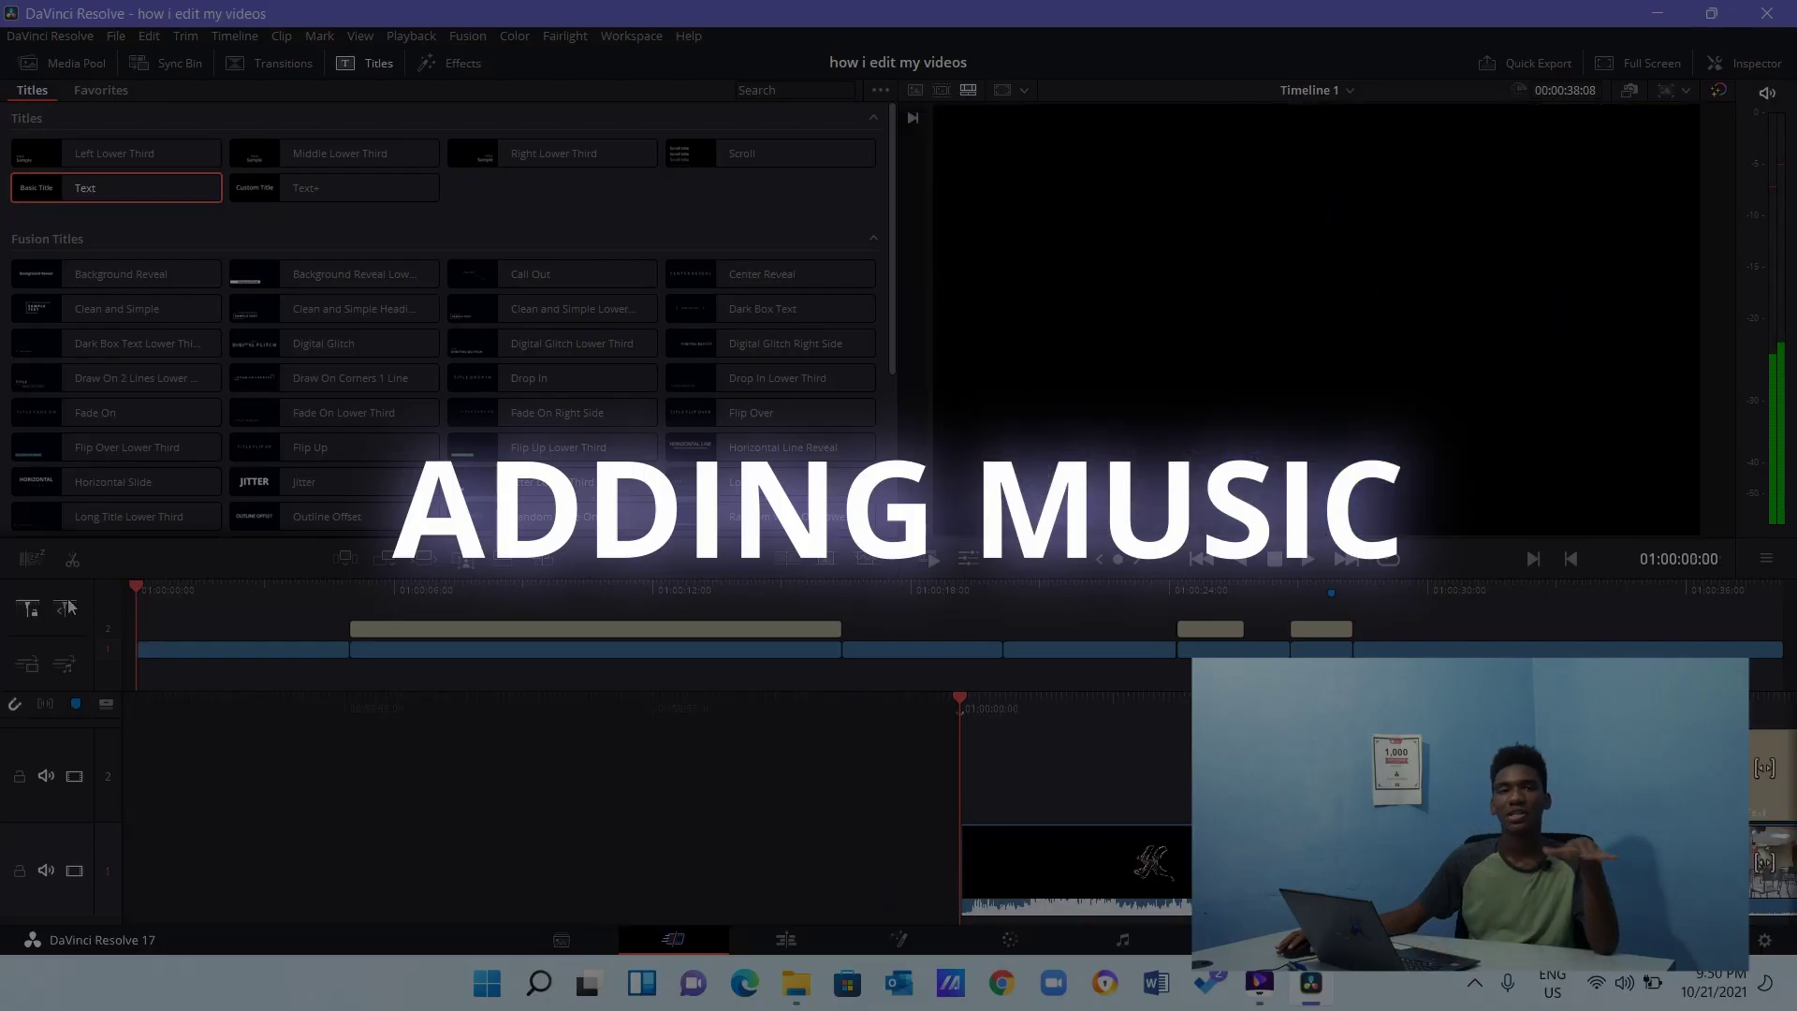
Import the BIA - WHOLE LOTTA MONEY instrumental from the NON - COPYRIGHT folder inside MUSIC.
{"action": "left_click", "coordinate": [76, 72]}
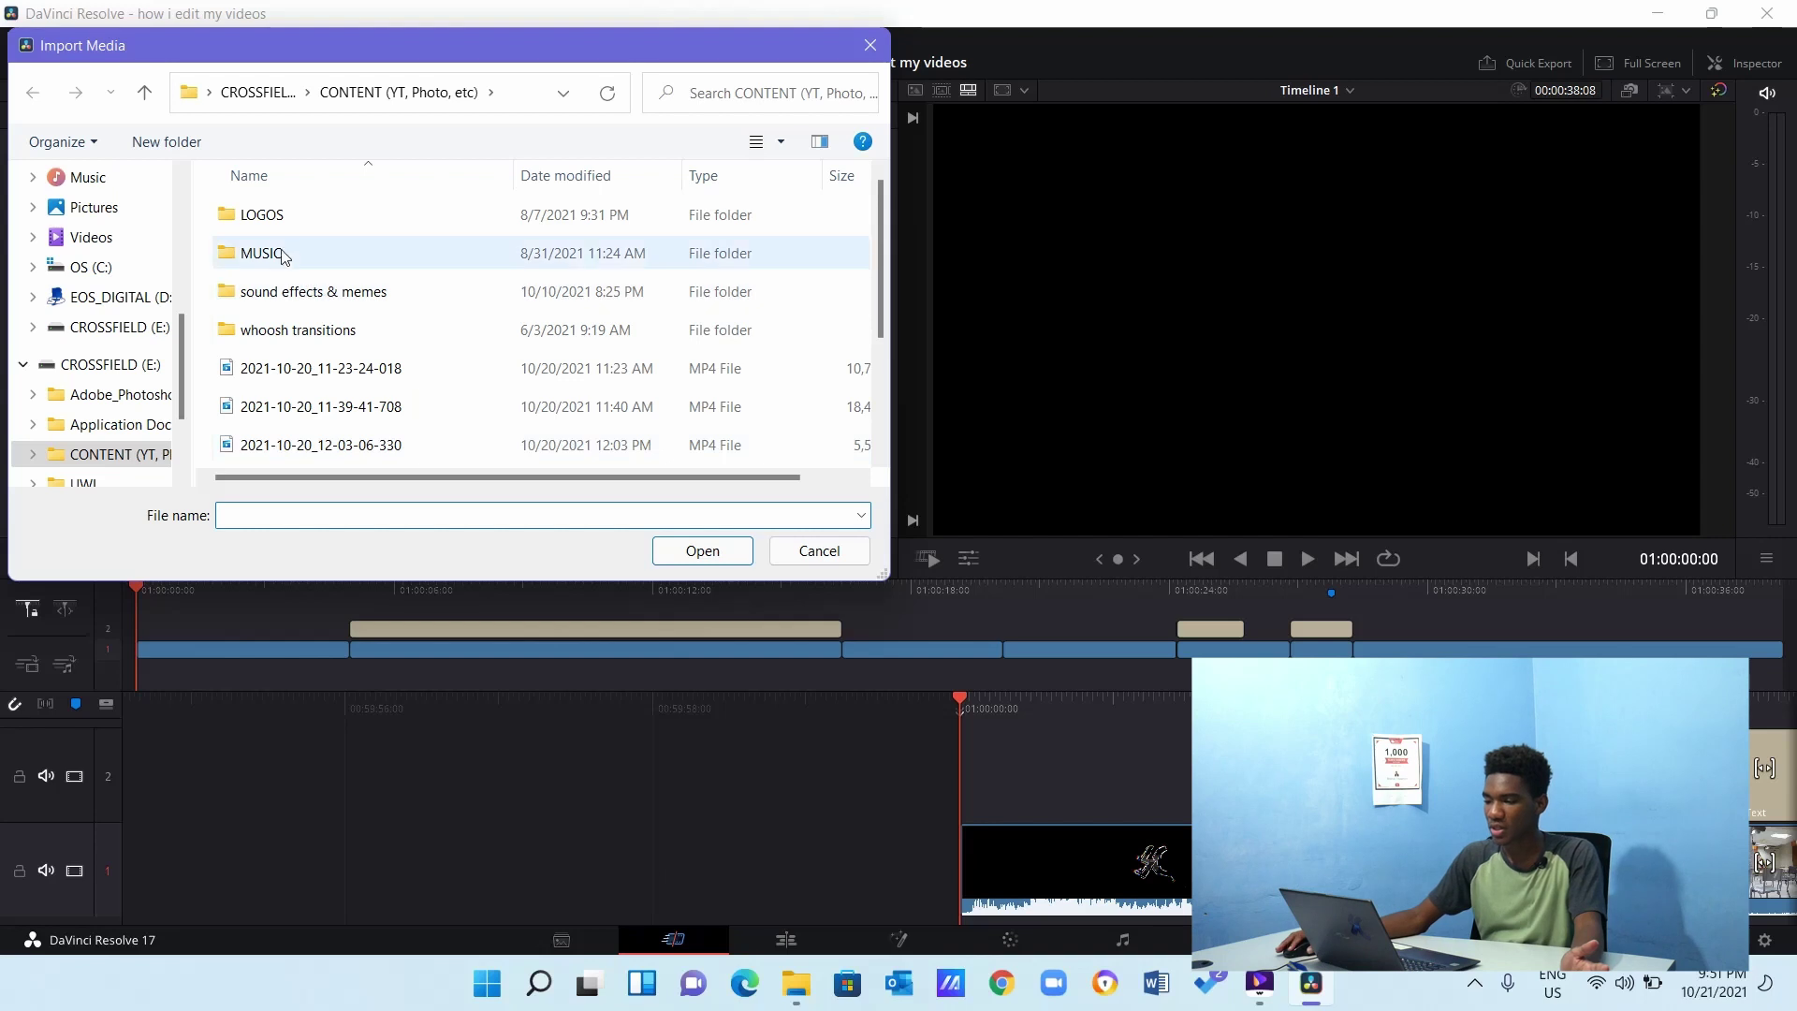
{"action": "double_click", "coordinate": [262, 250]}
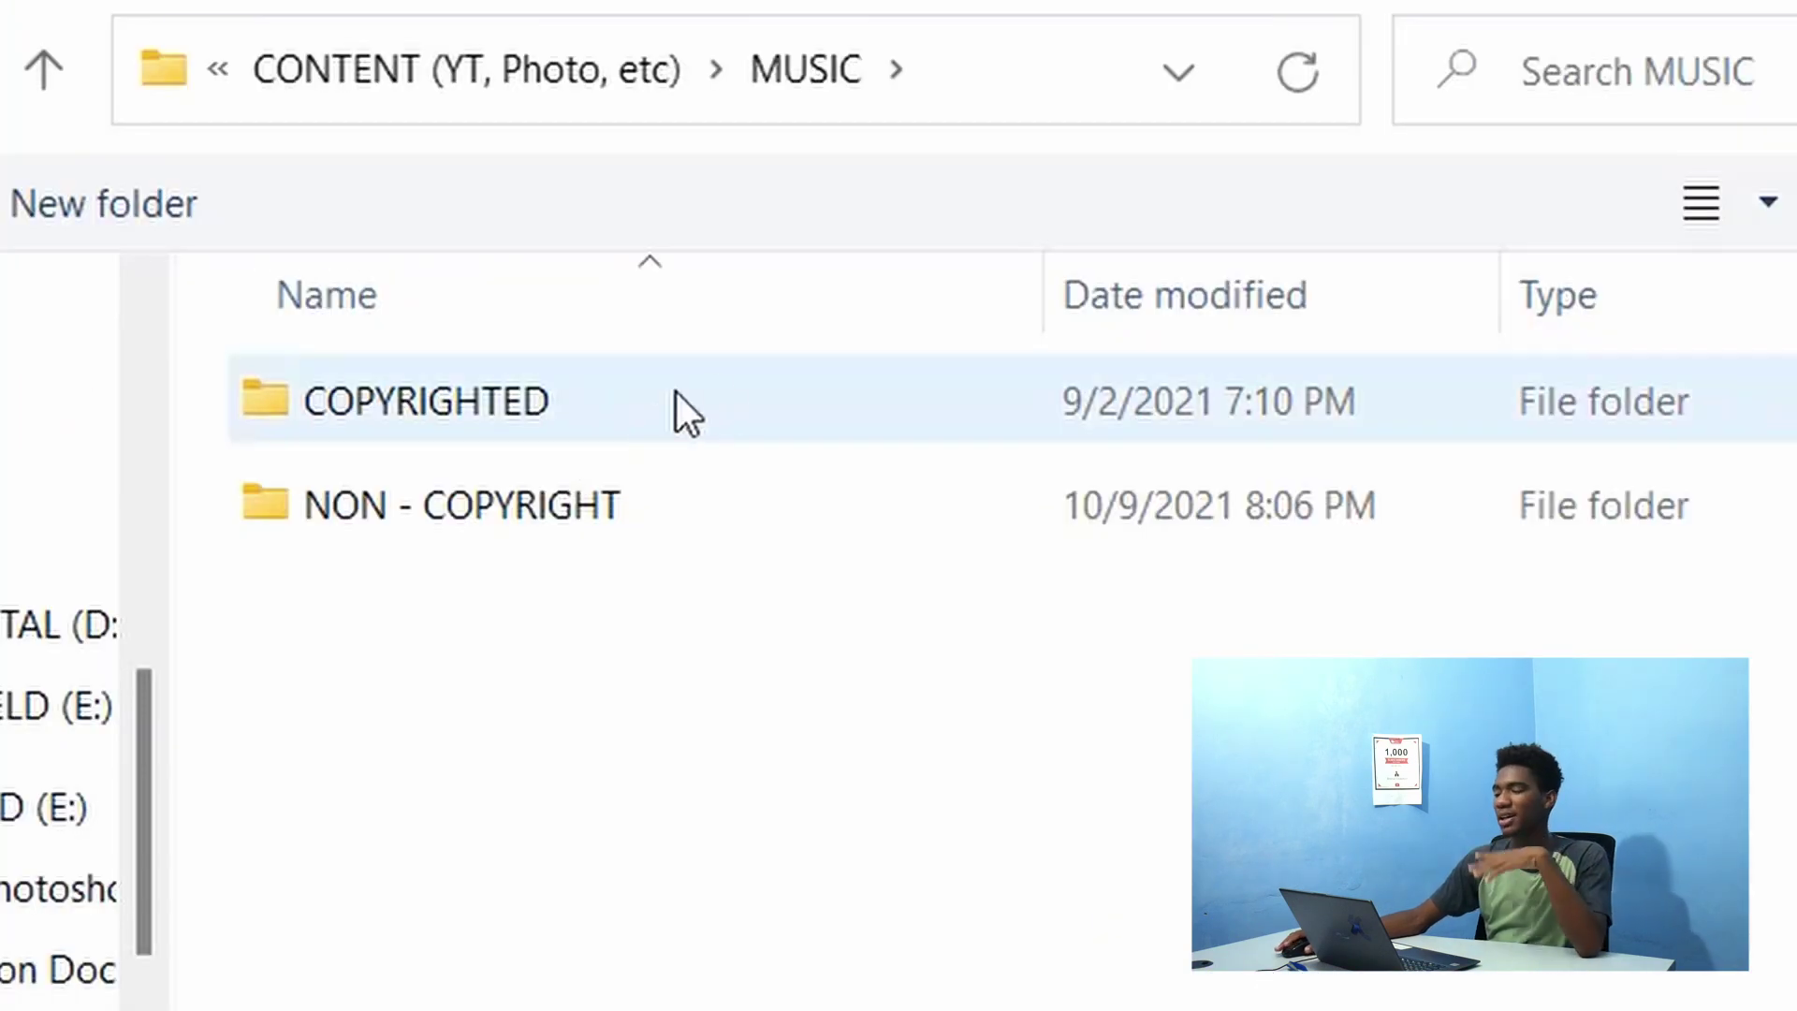
{"action": "double_click", "coordinate": [724, 481]}
{"action": "scroll", "coordinate": [493, 333], "scroll_direction": "down", "scroll_amount": 5}
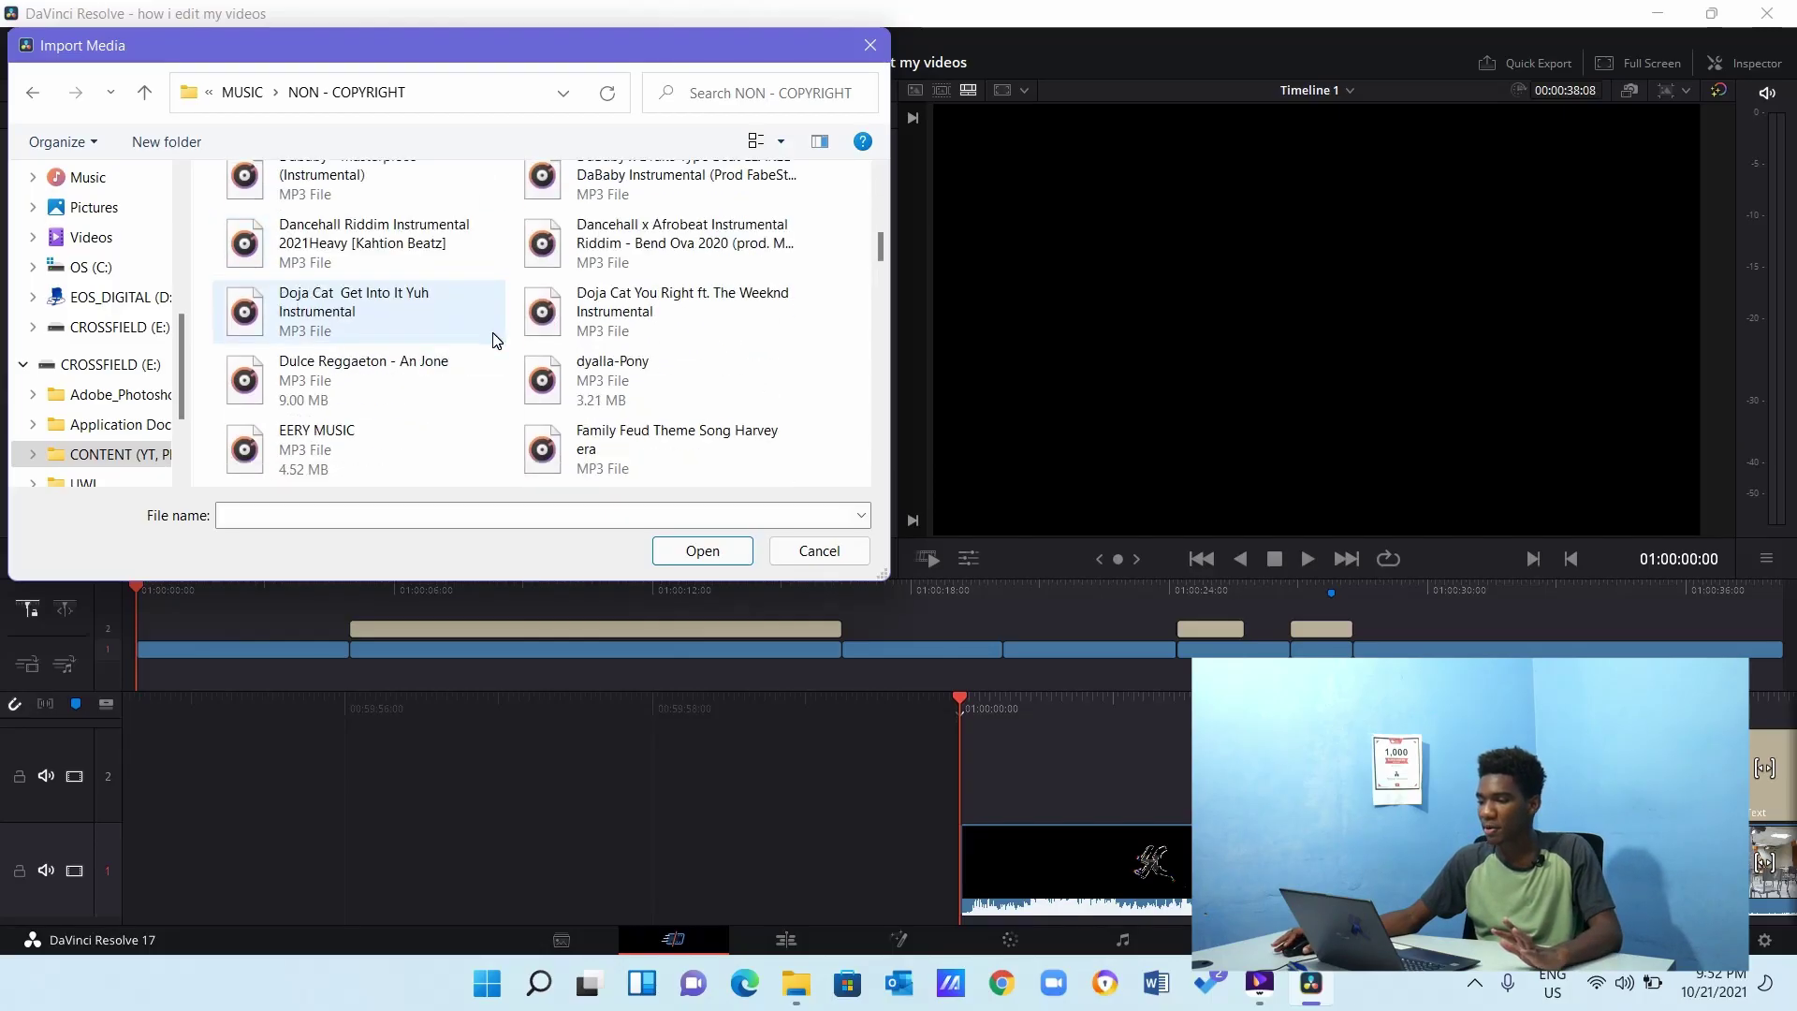
{"action": "scroll", "coordinate": [494, 337], "scroll_direction": "down", "scroll_amount": 10}
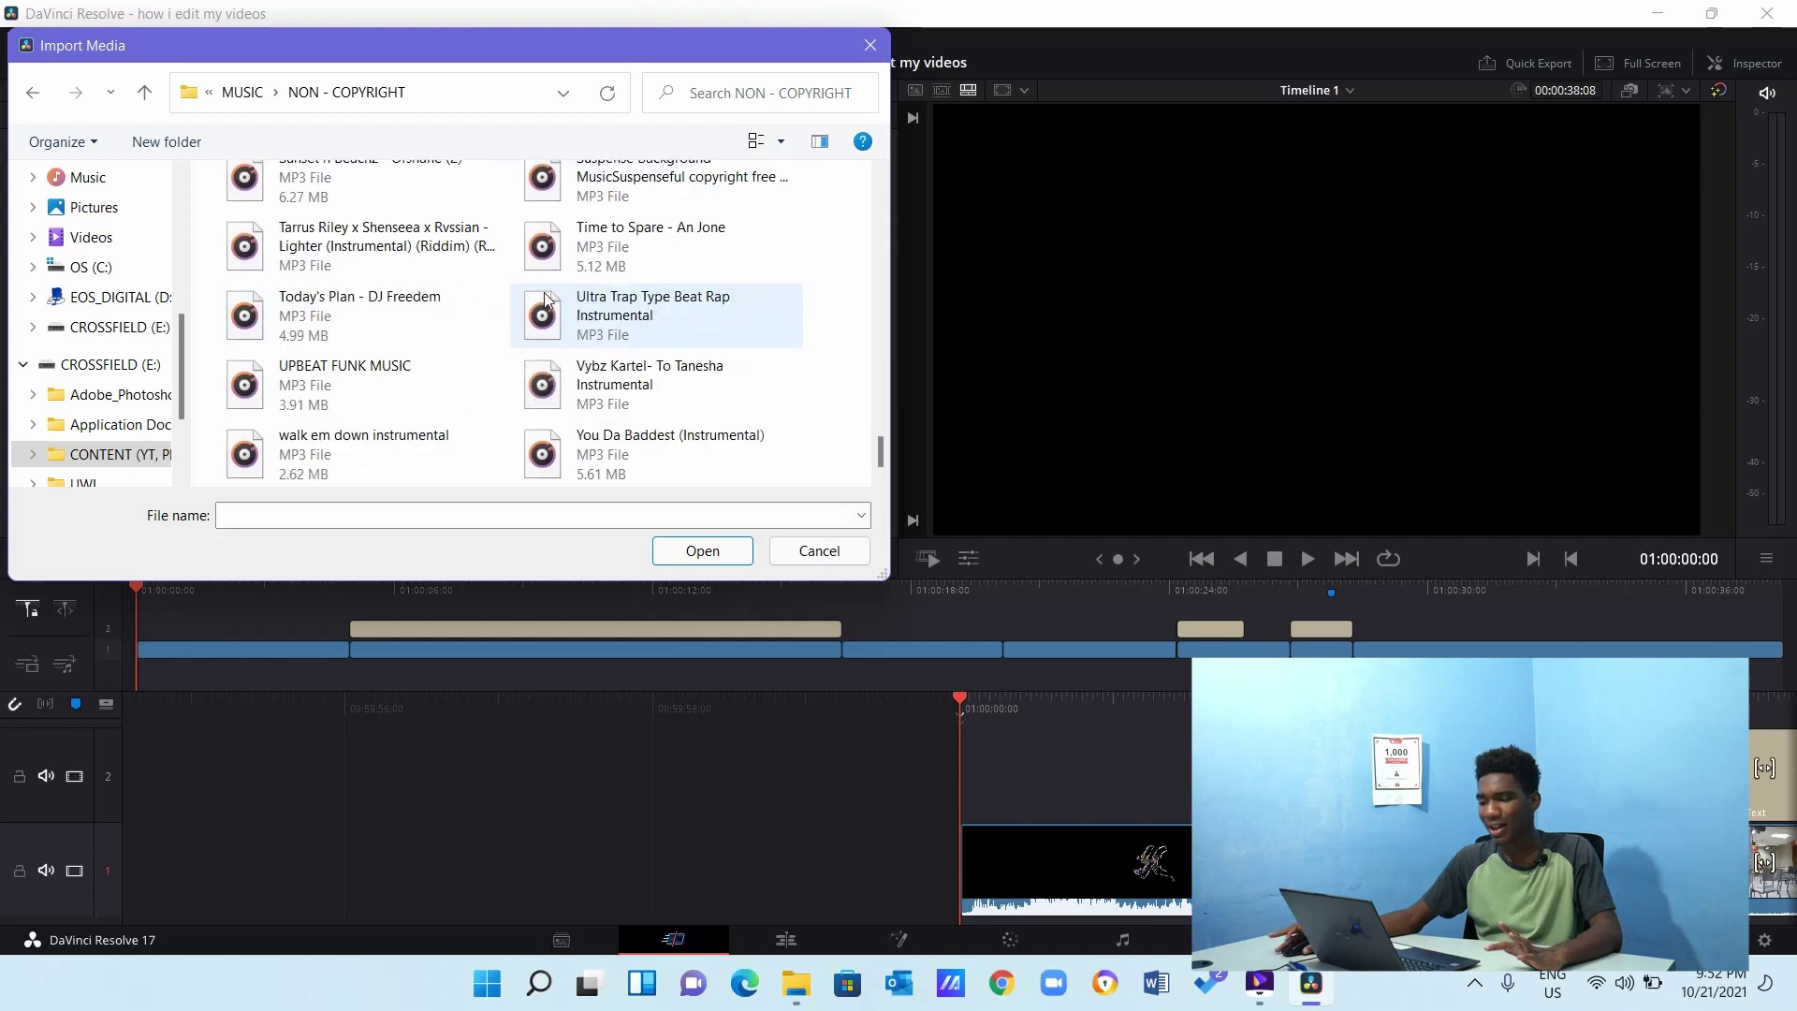
{"action": "scroll", "coordinate": [539, 282], "scroll_direction": "up", "scroll_amount": 15}
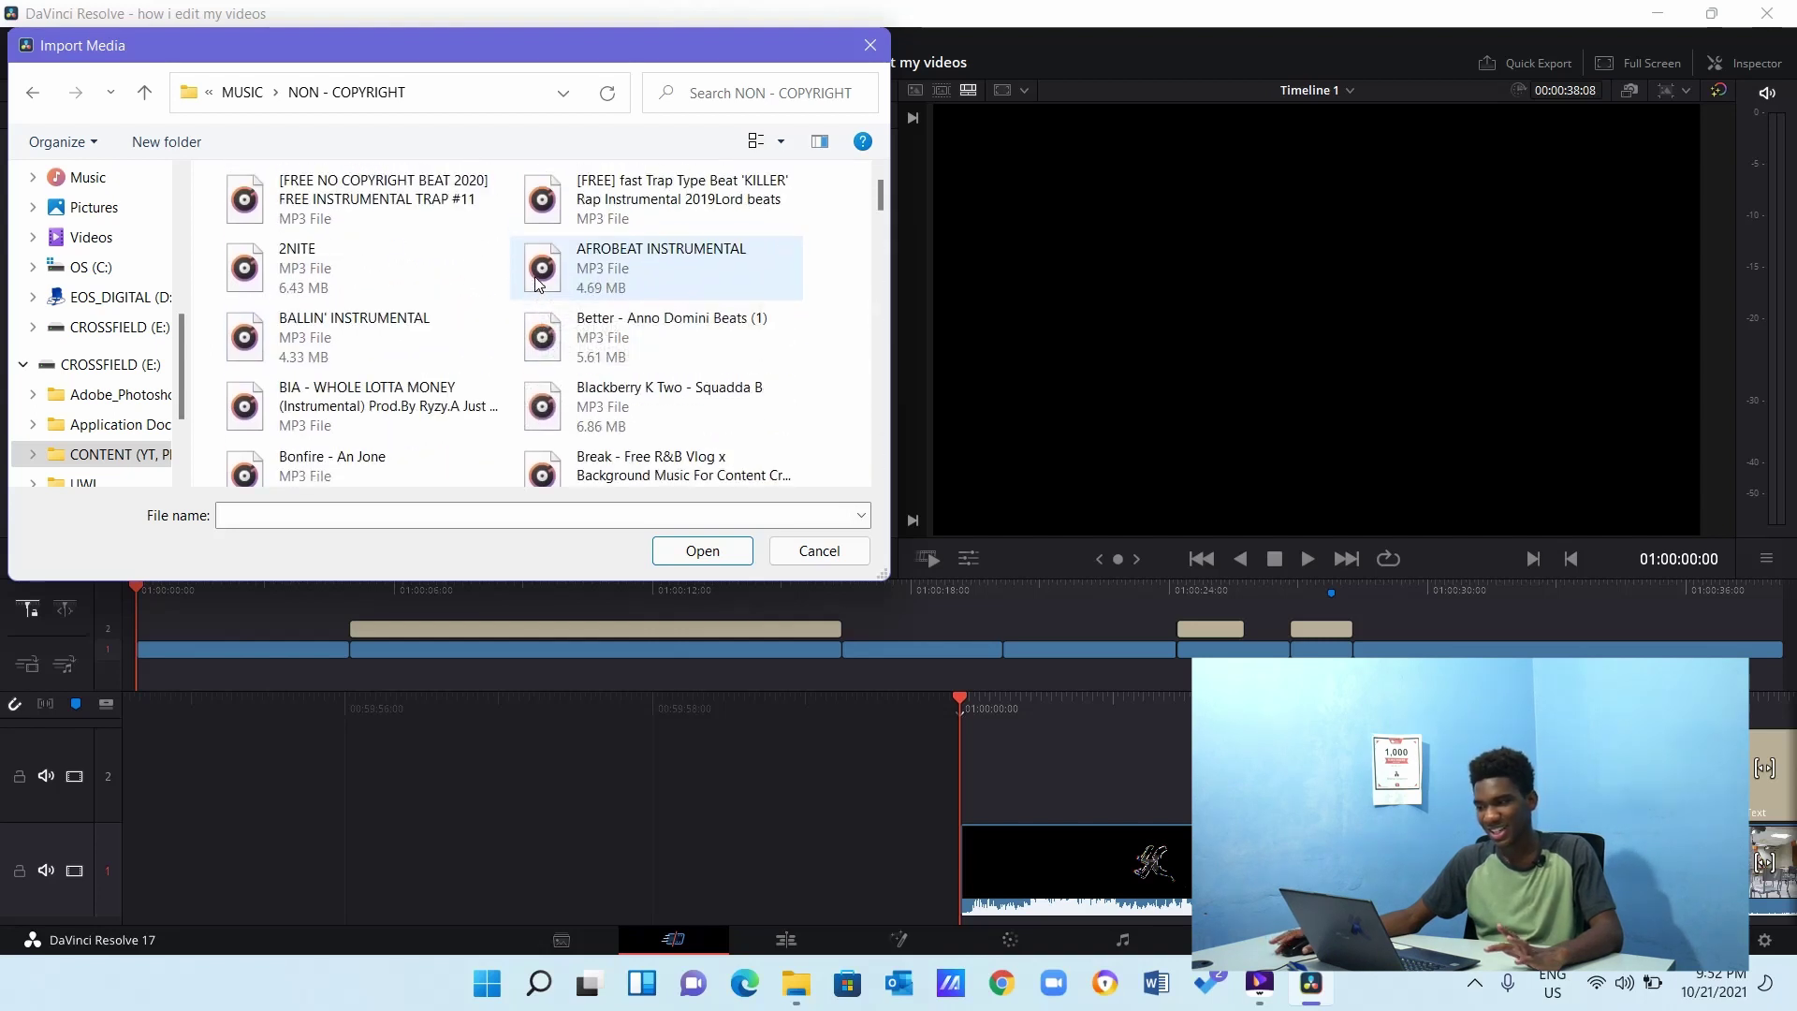
{"action": "scroll", "coordinate": [539, 271], "scroll_direction": "down", "scroll_amount": 5}
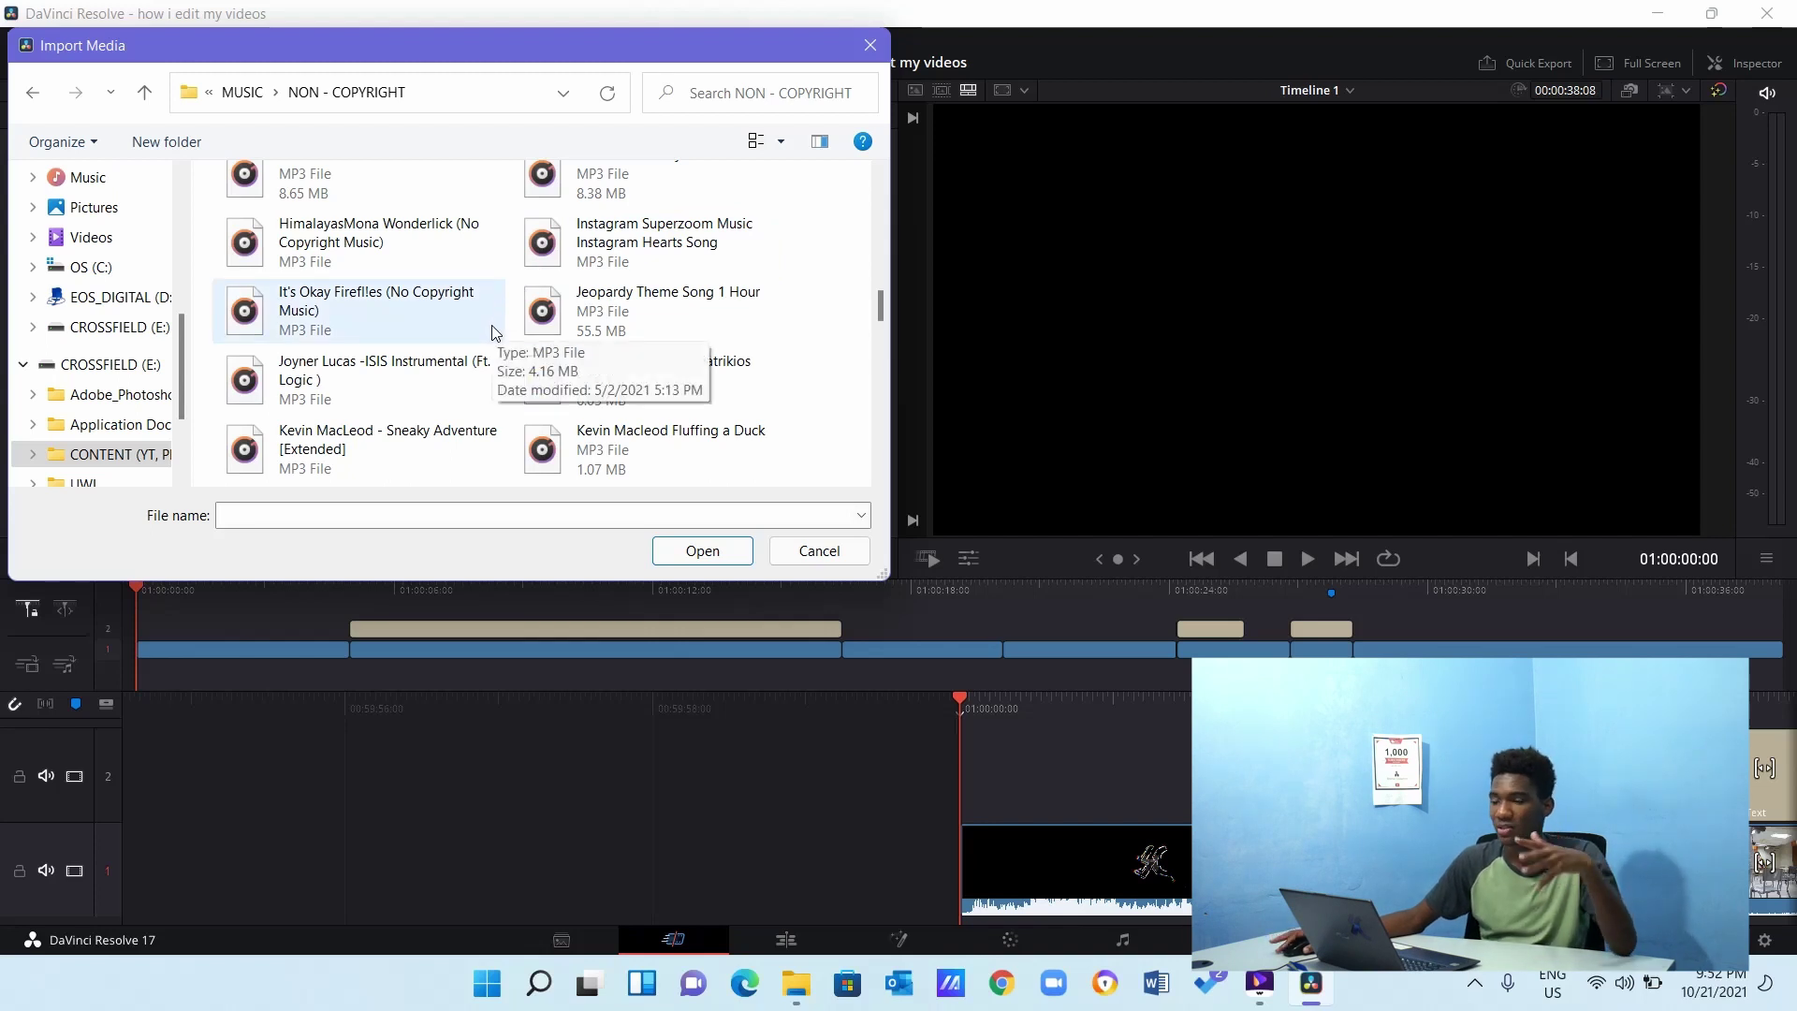
{"action": "scroll", "coordinate": [496, 333], "scroll_direction": "up", "scroll_amount": 5}
{"action": "left_click", "coordinate": [381, 274]}
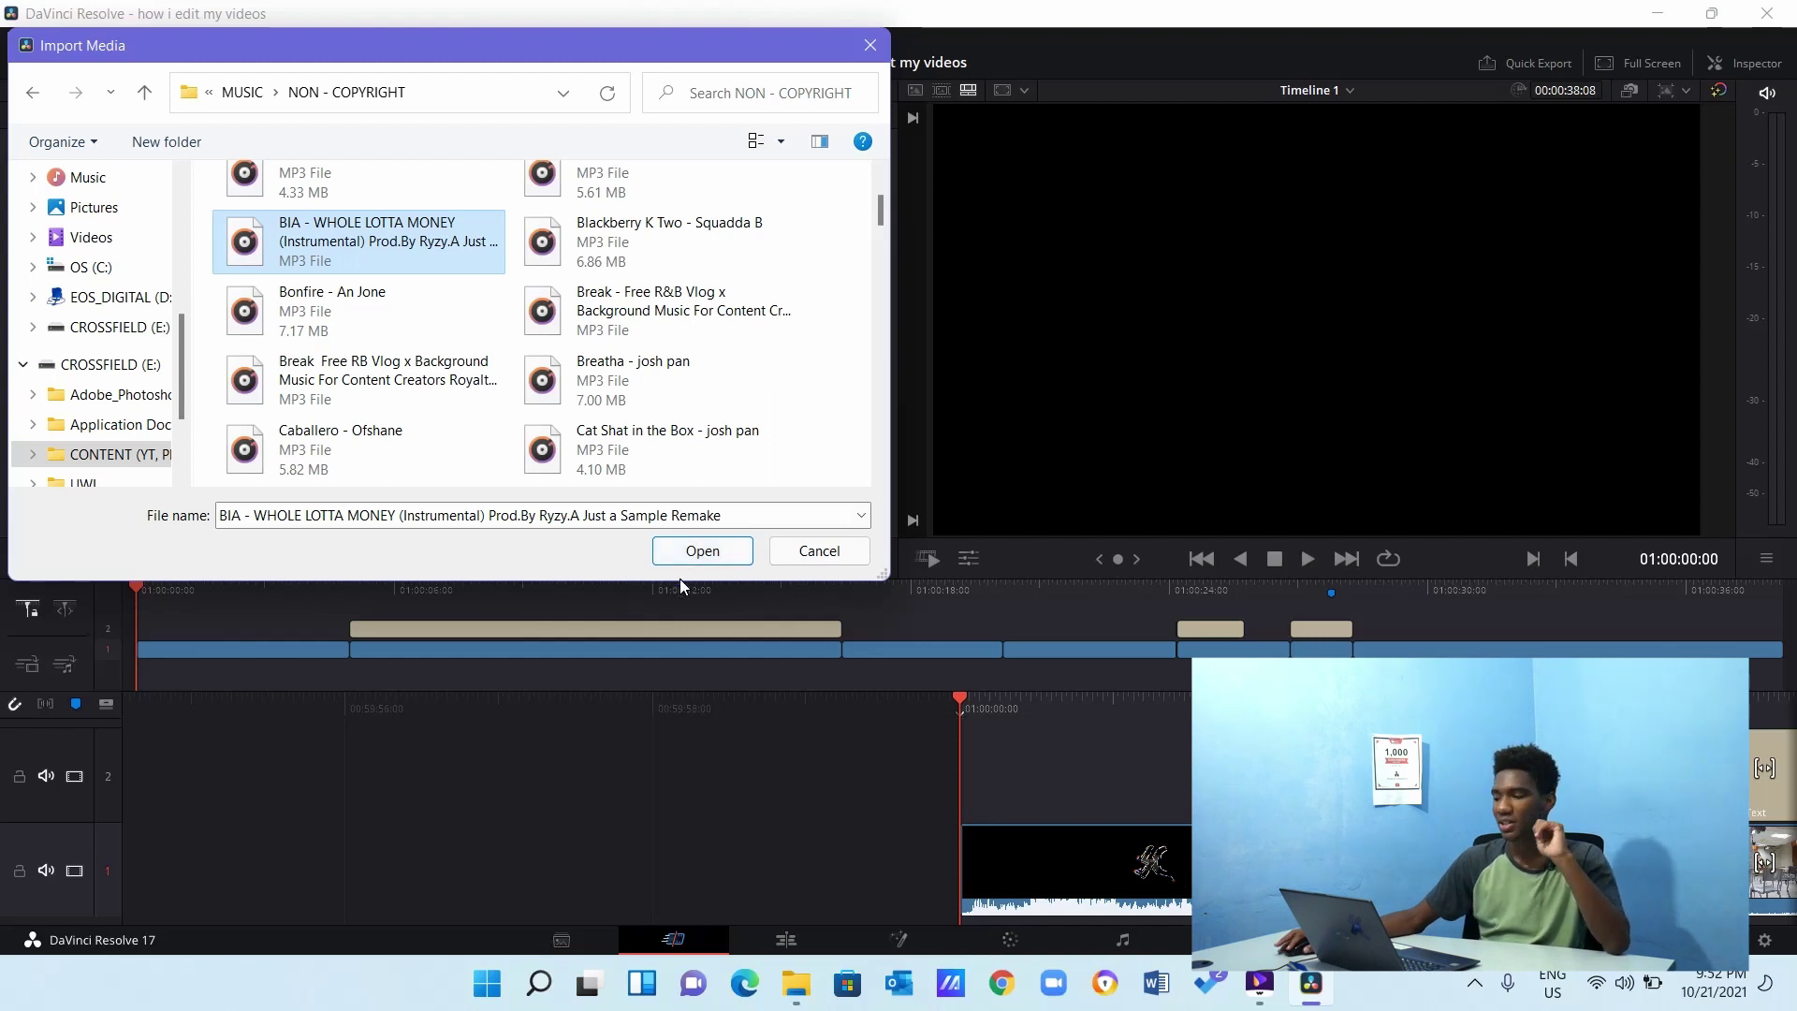
{"action": "left_click", "coordinate": [683, 554]}
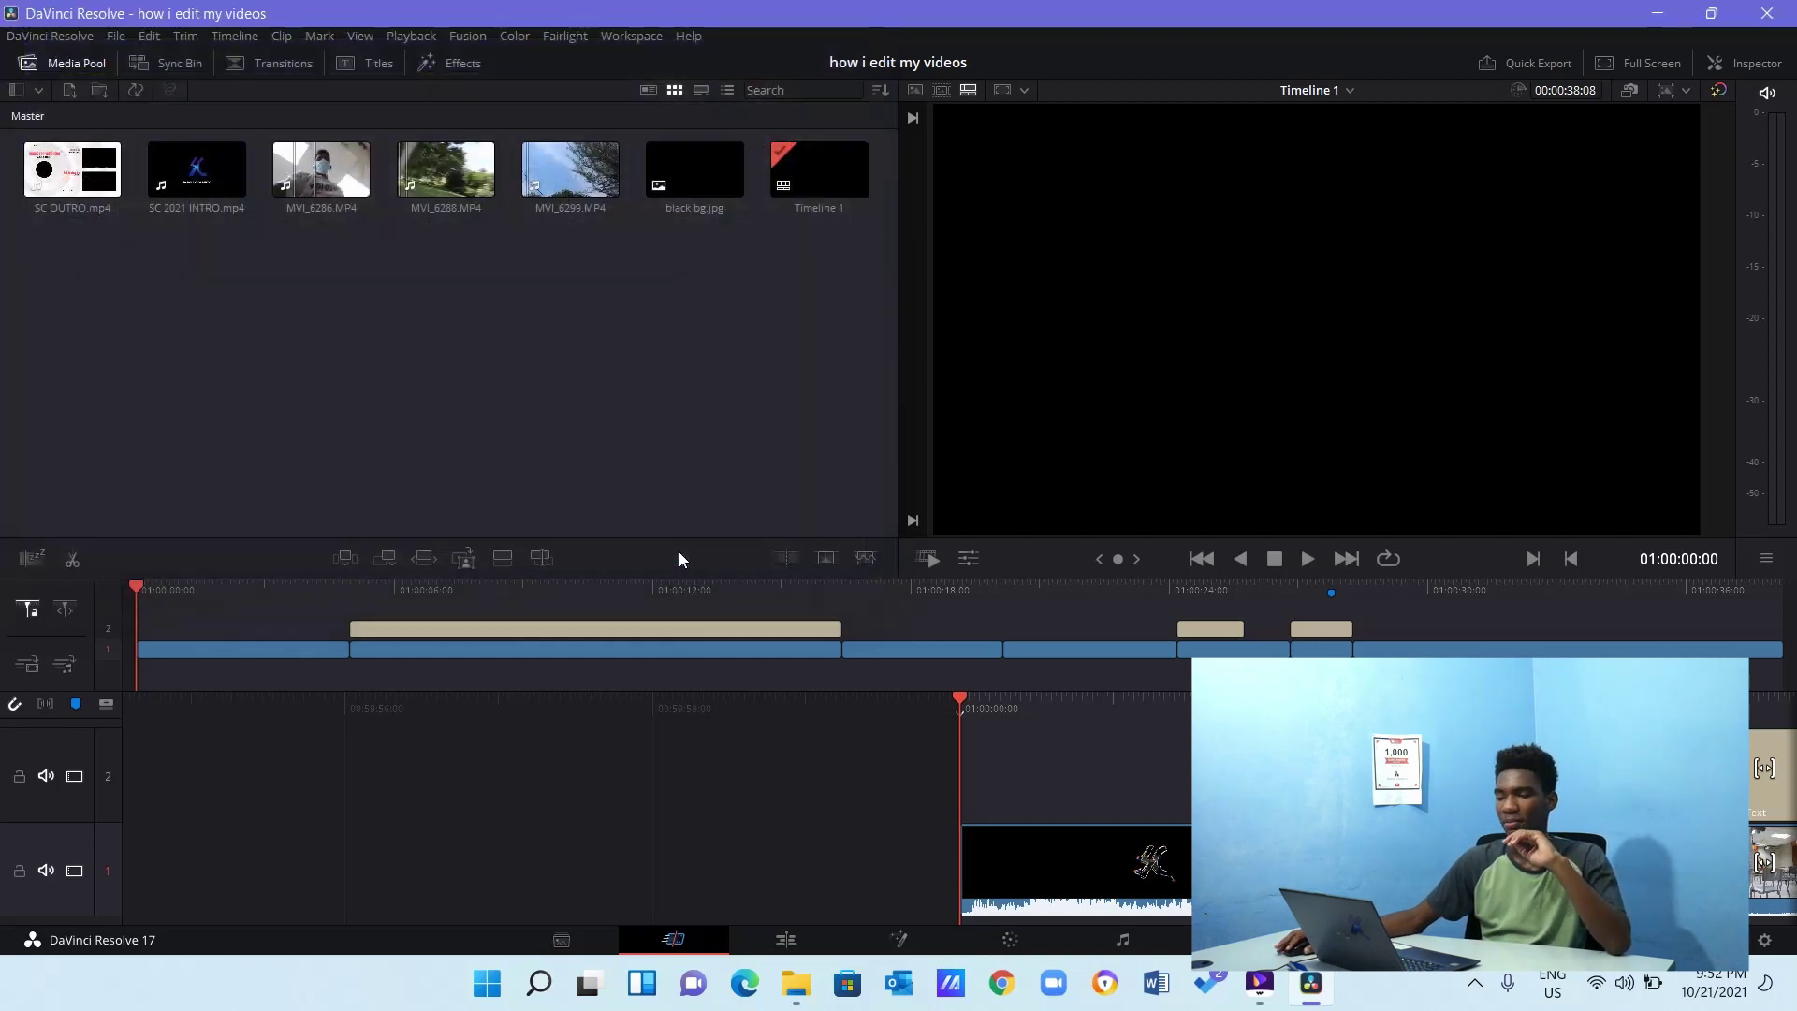
Preview the BIA - WHOLE LOTTA MONEY instrumental and mark its out point at 00:00:12:10.
{"action": "double_click", "coordinate": [314, 168]}
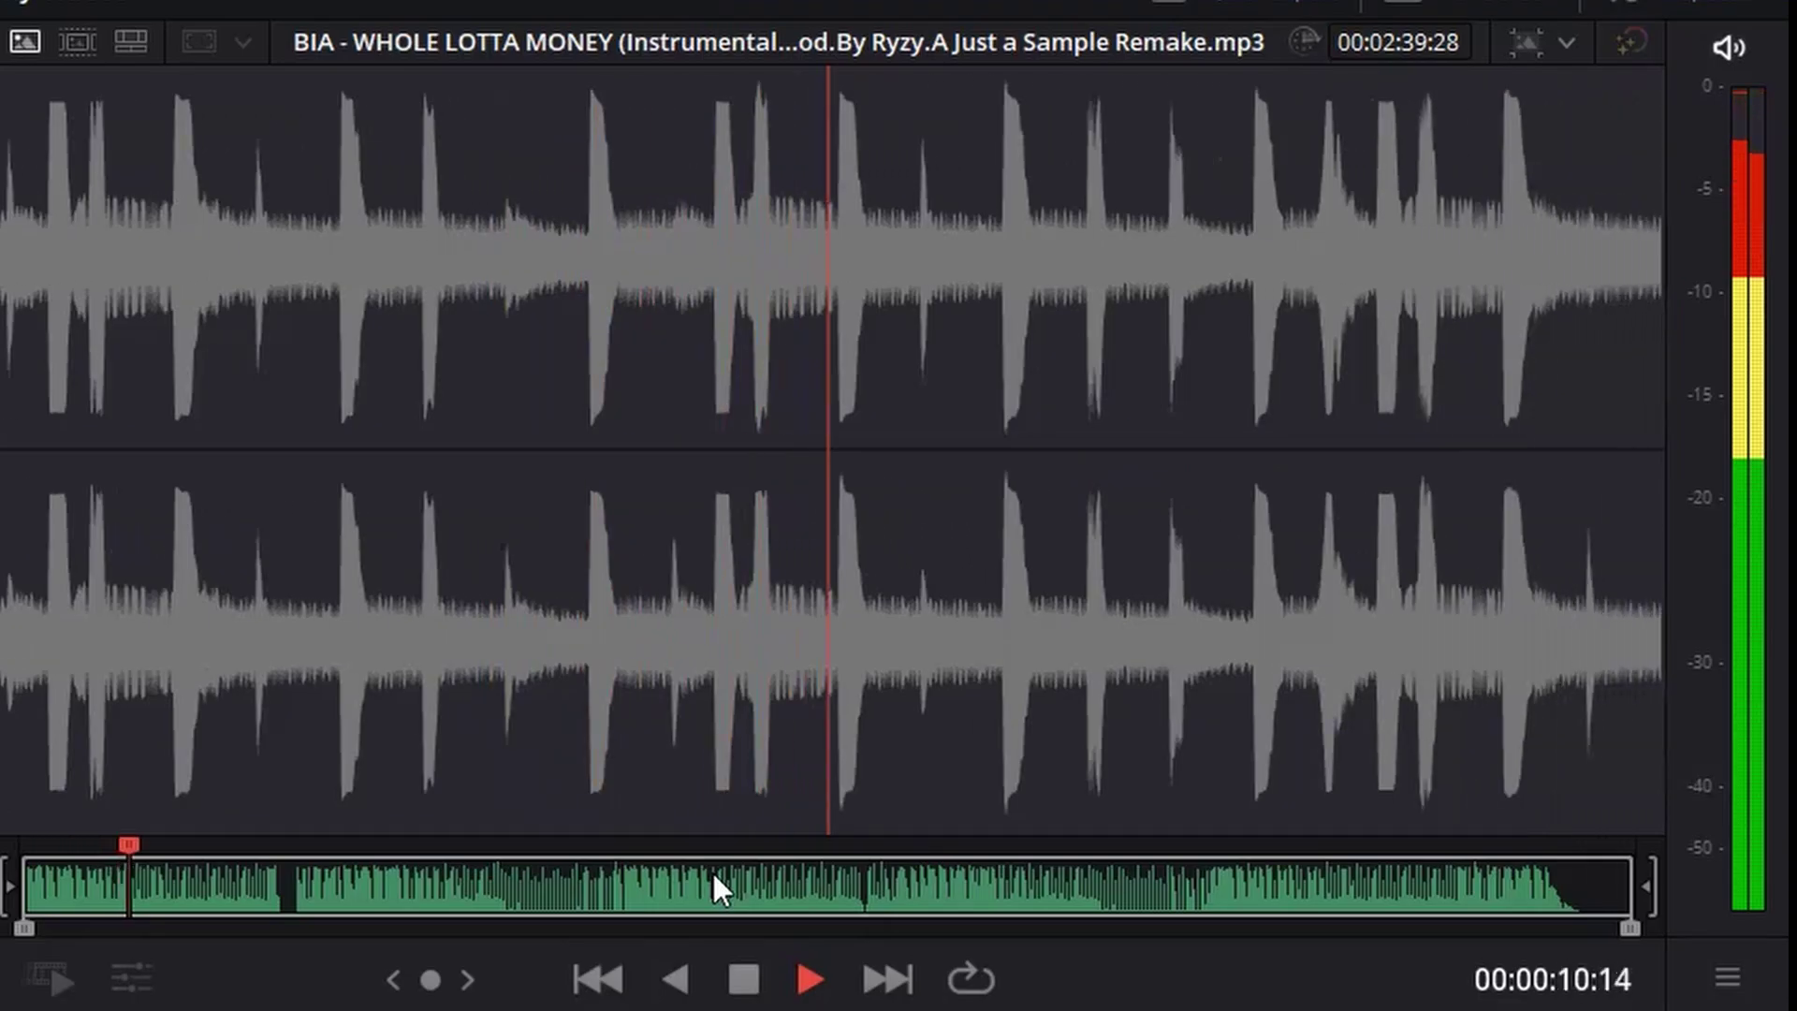
{"action": "key", "text": "space"}
{"action": "key", "text": "o"}
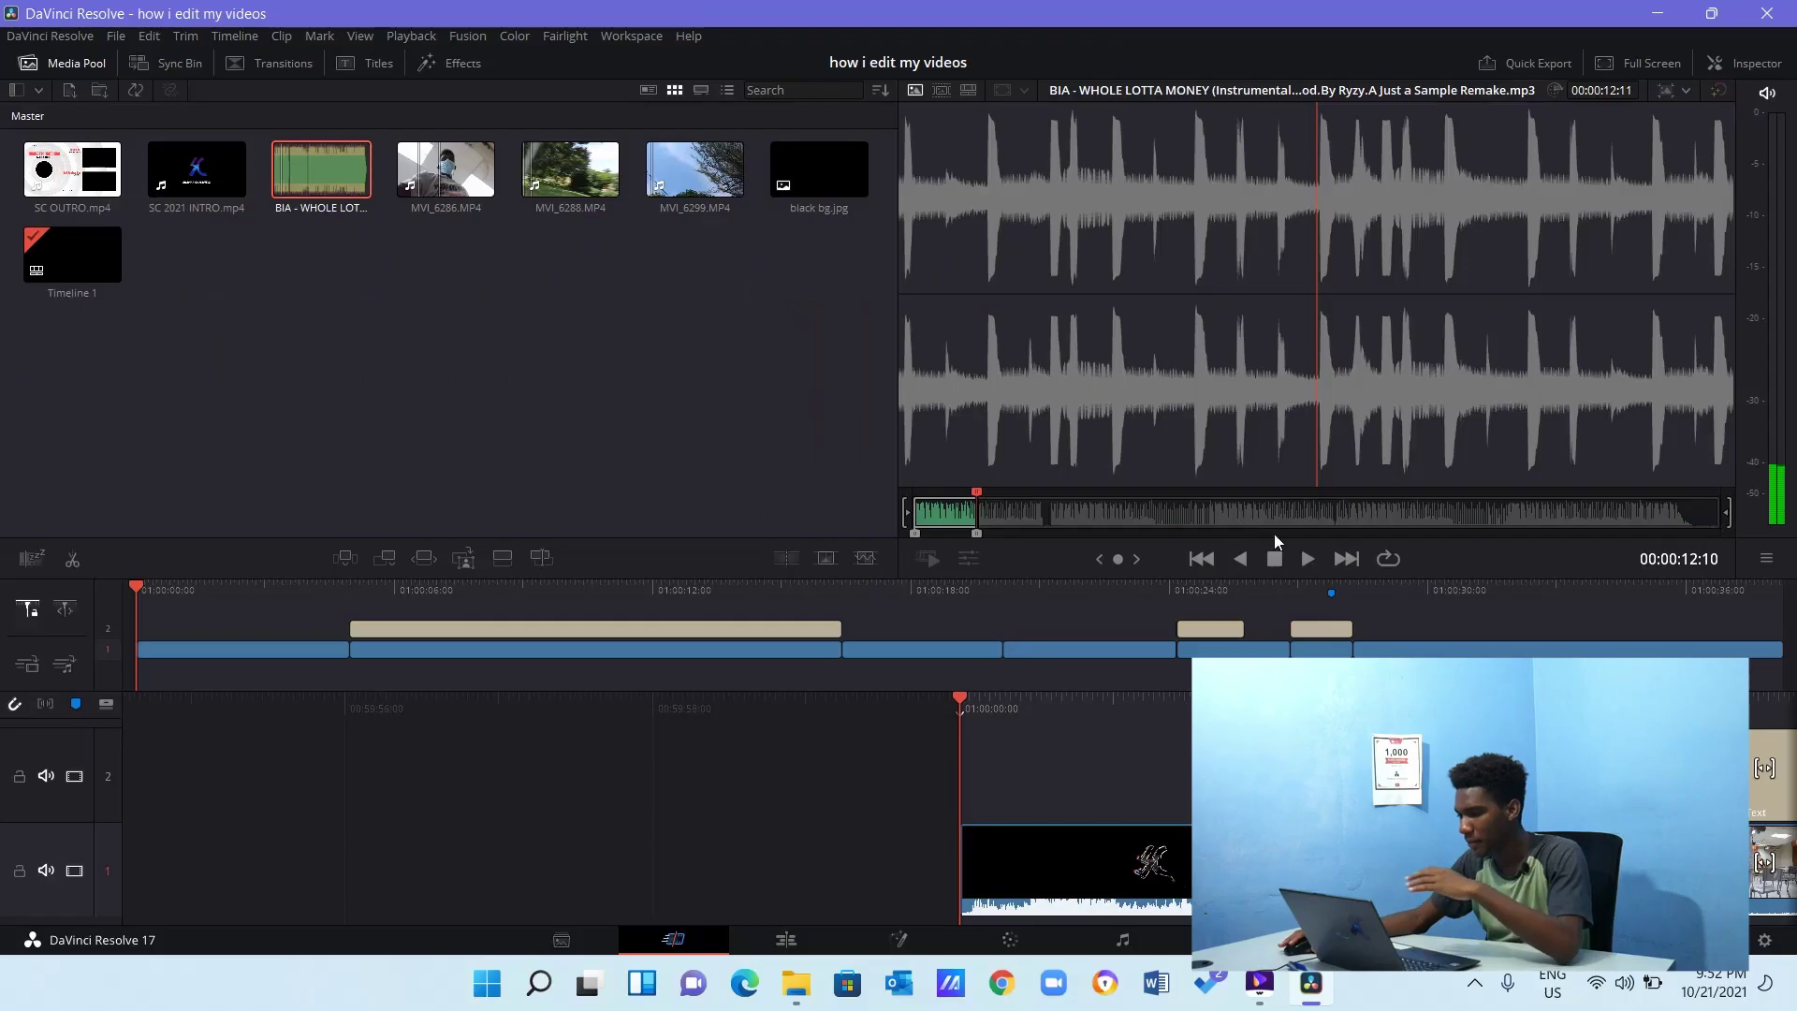
Place the marked music on an audio track at the start of the timeline and trim its beginning slightly.
{"action": "left_click_drag", "start_coordinate": [306, 181], "coordinate": [138, 678]}
{"action": "left_click_drag", "start_coordinate": [963, 903], "coordinate": [1051, 913]}
{"action": "key", "text": "space"}
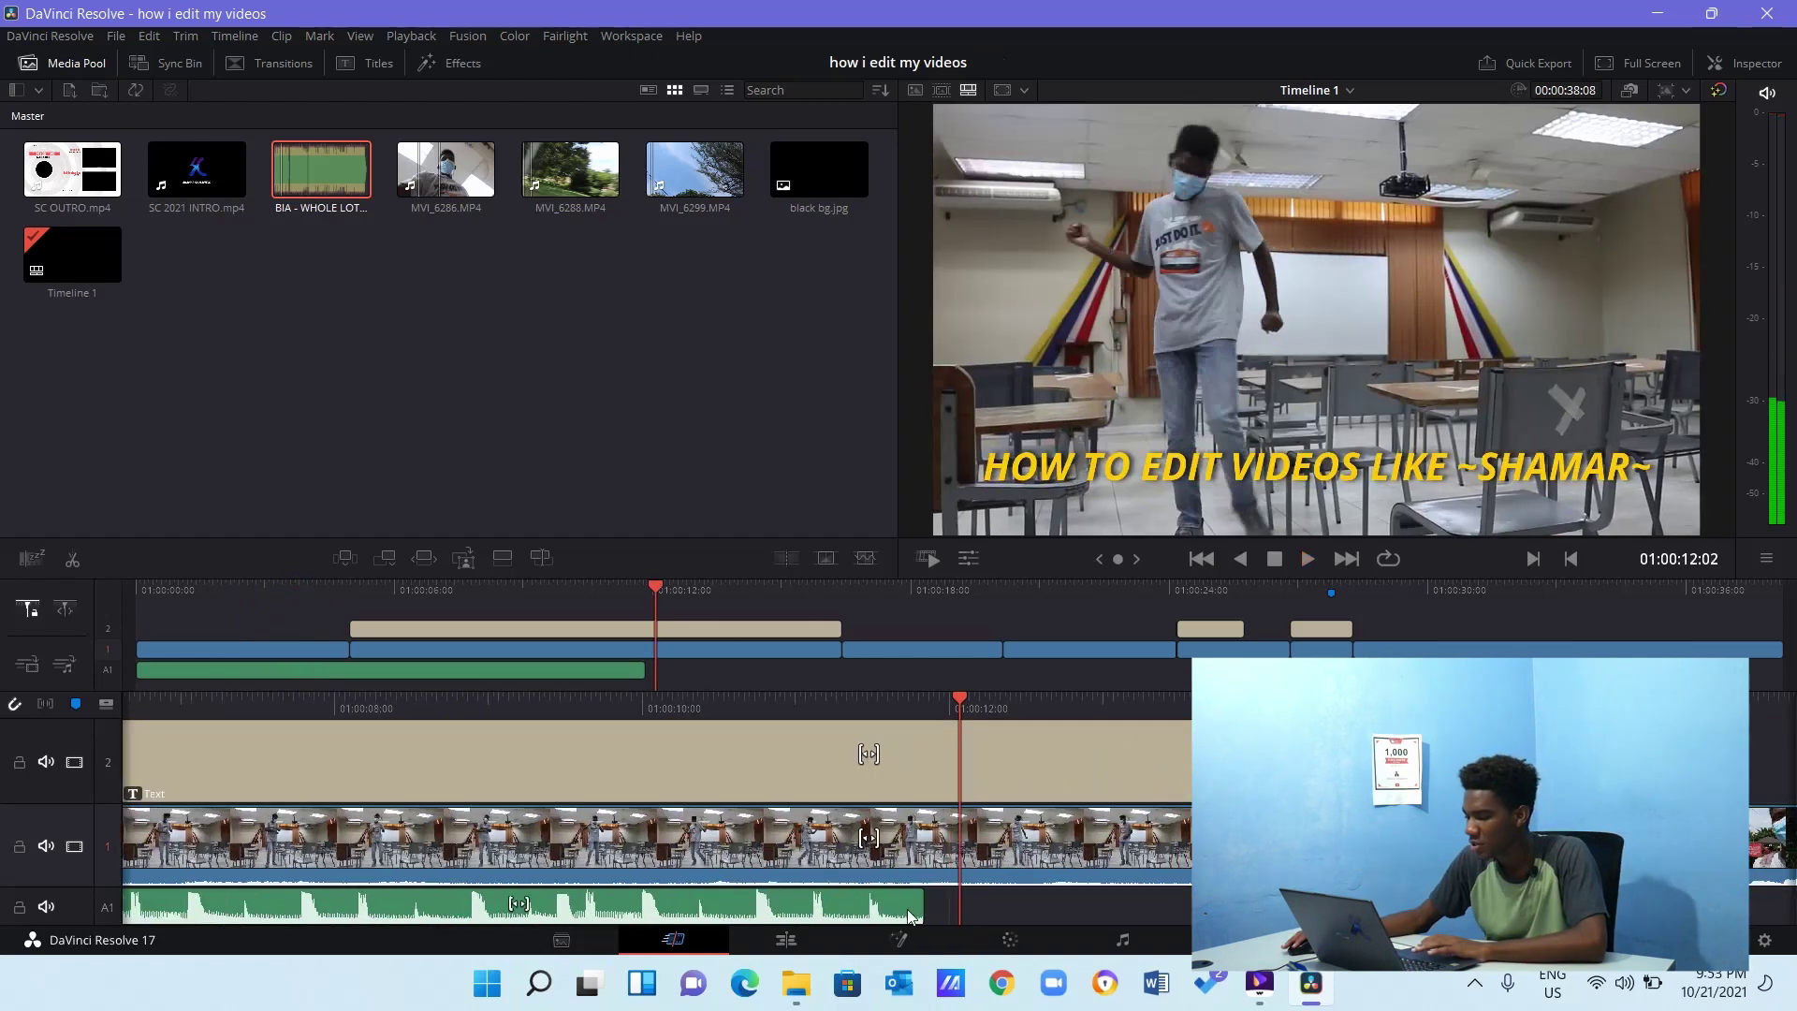
Extend the music clip to the end of the classroom clip and play back the result to about 01:00:16:05.
{"action": "left_click_drag", "start_coordinate": [927, 910], "coordinate": [1494, 909]}
{"action": "key", "text": "space"}
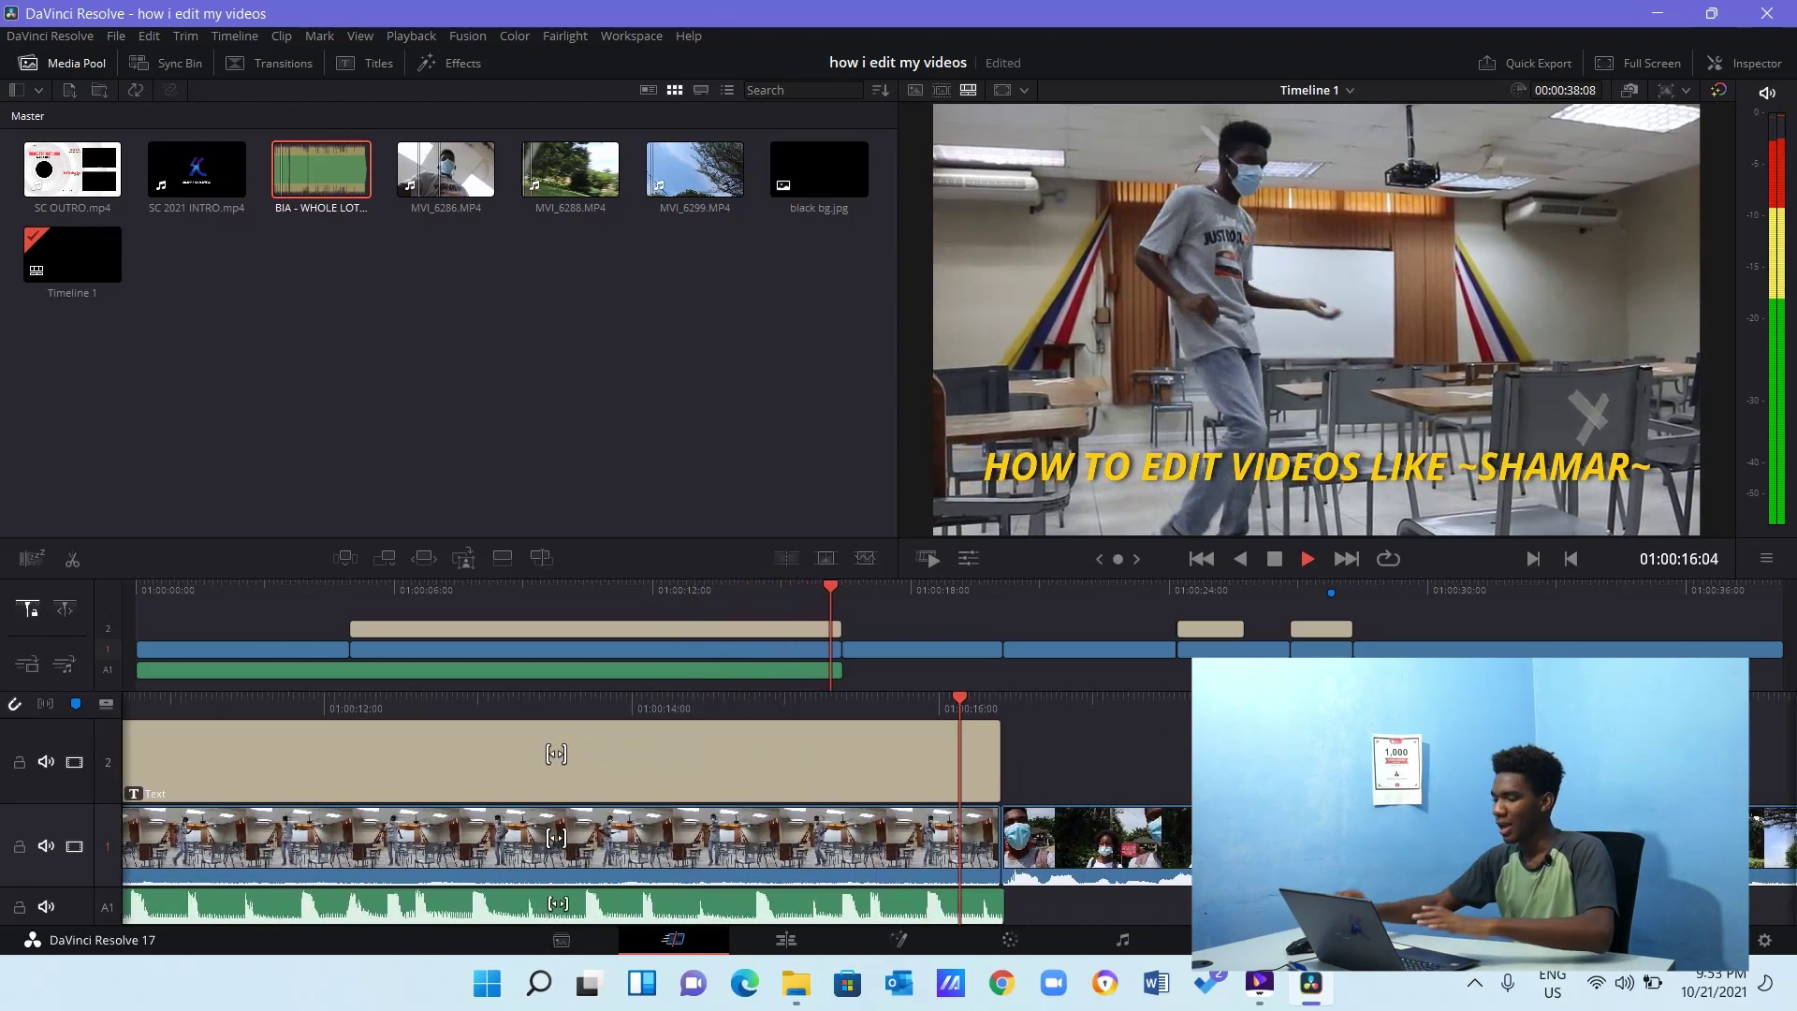
{"action": "key", "text": "space"}
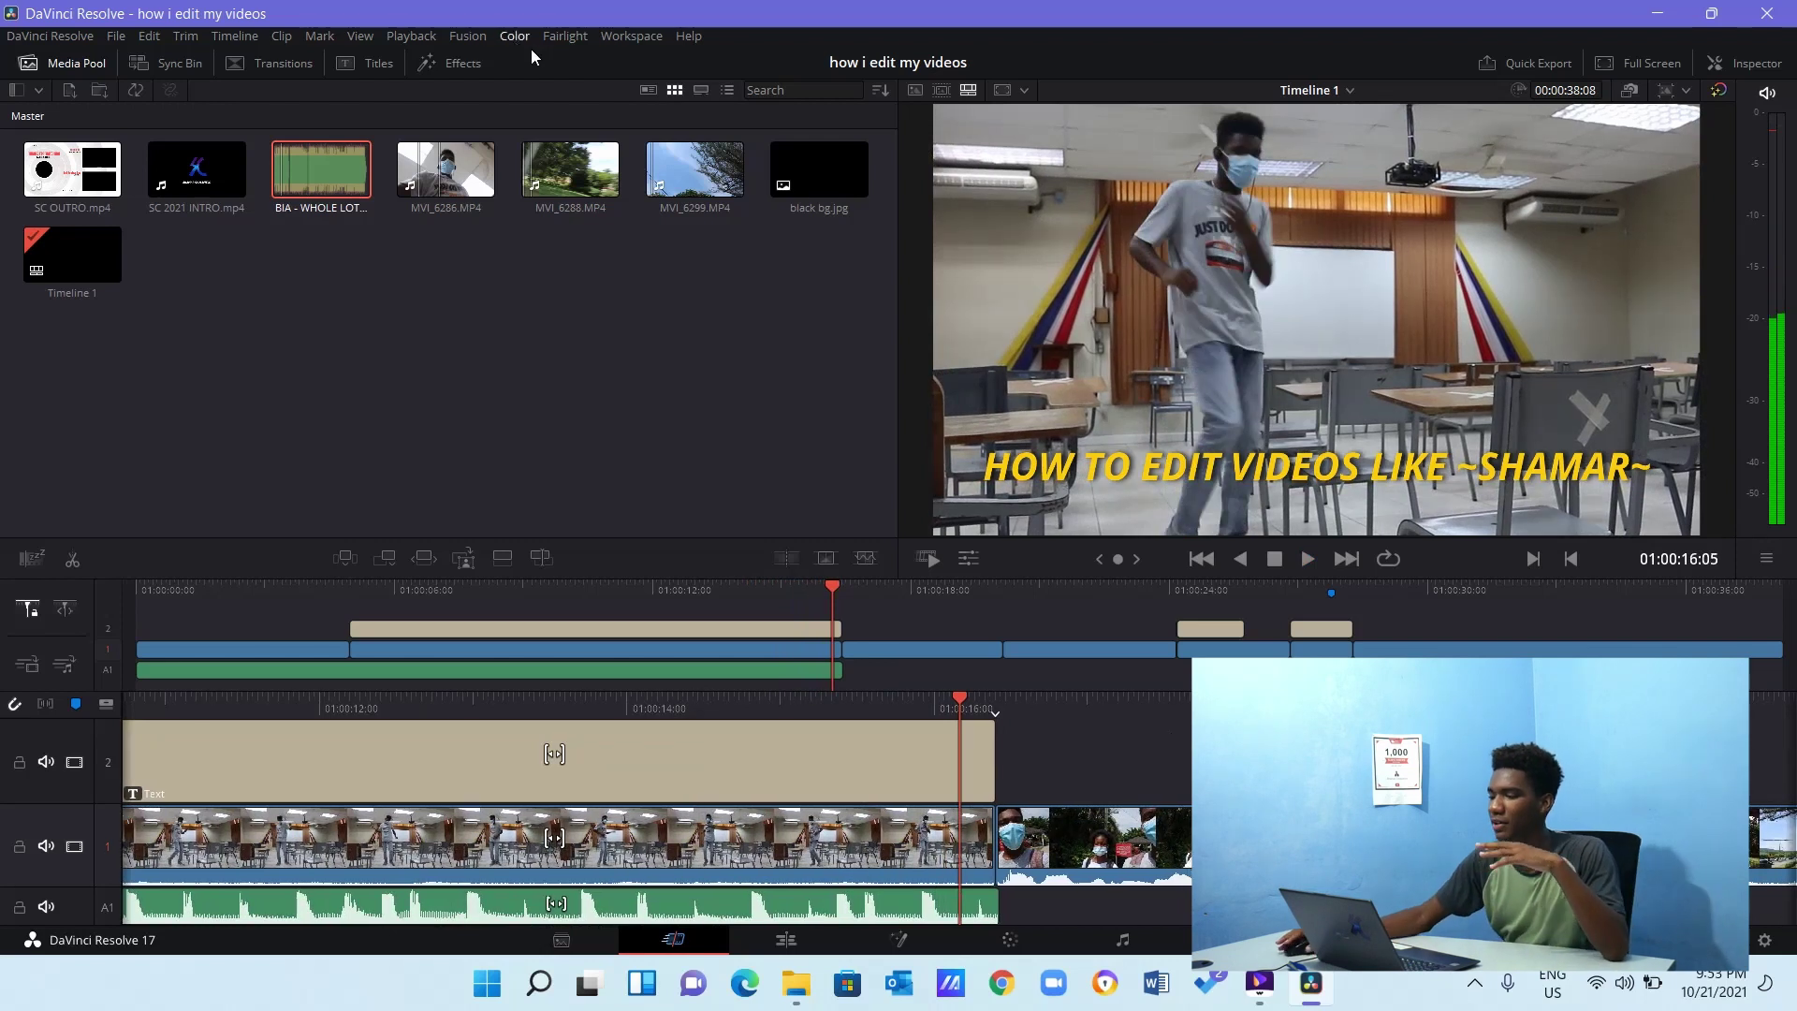
Import Sound Effect 3 from the whoosh transitions folder inside CONTENT.
{"action": "left_click", "coordinate": [392, 257]}
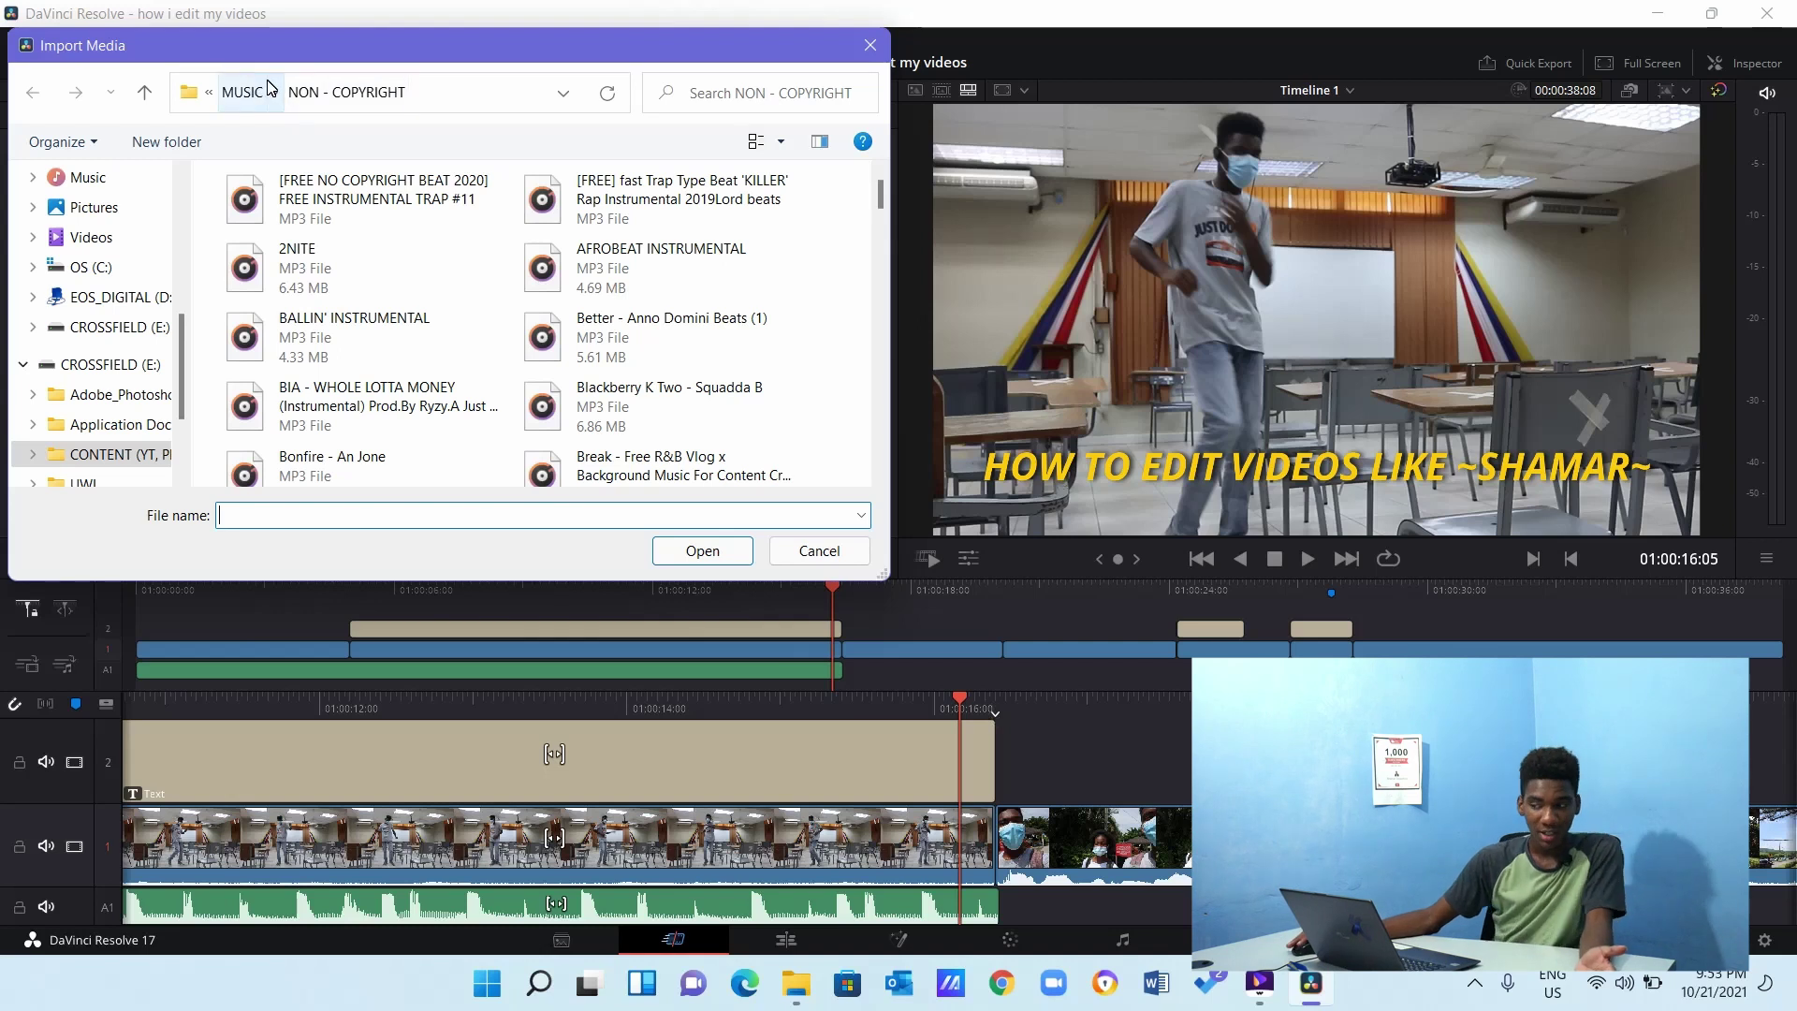
{"action": "scroll", "coordinate": [633, 321], "scroll_direction": "up", "scroll_amount": 15}
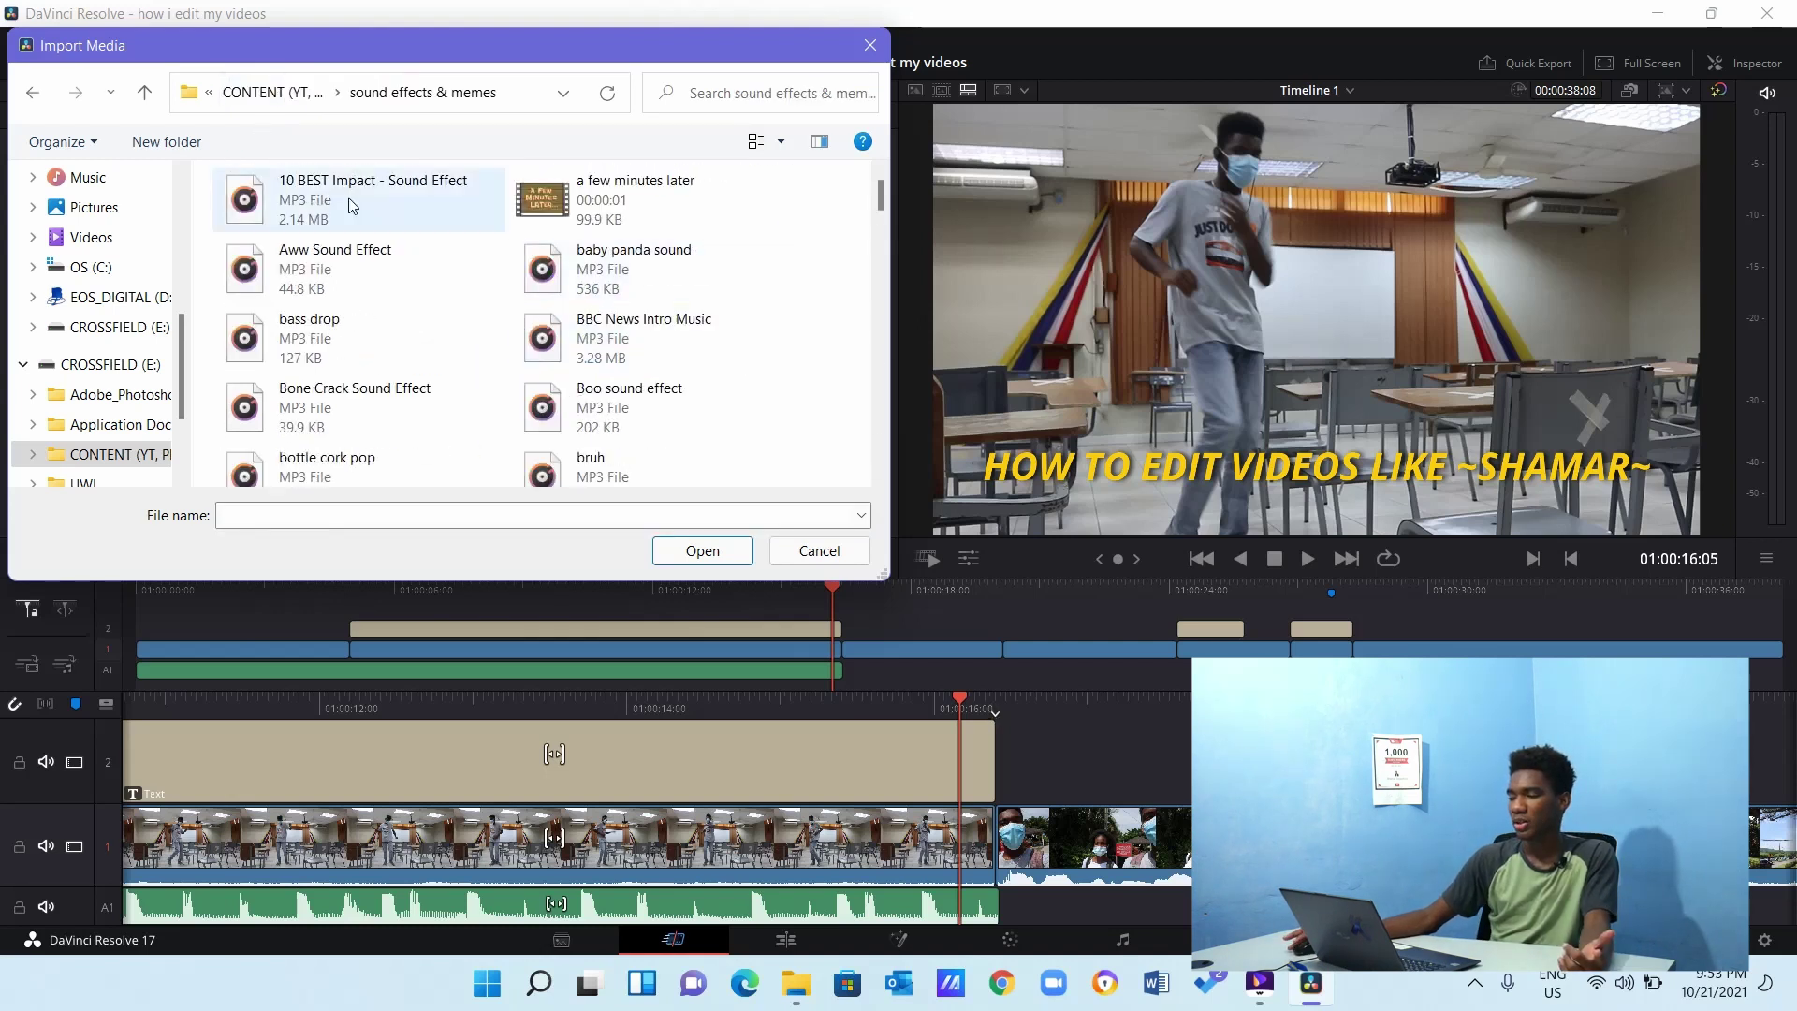
{"action": "left_click", "coordinate": [280, 91]}
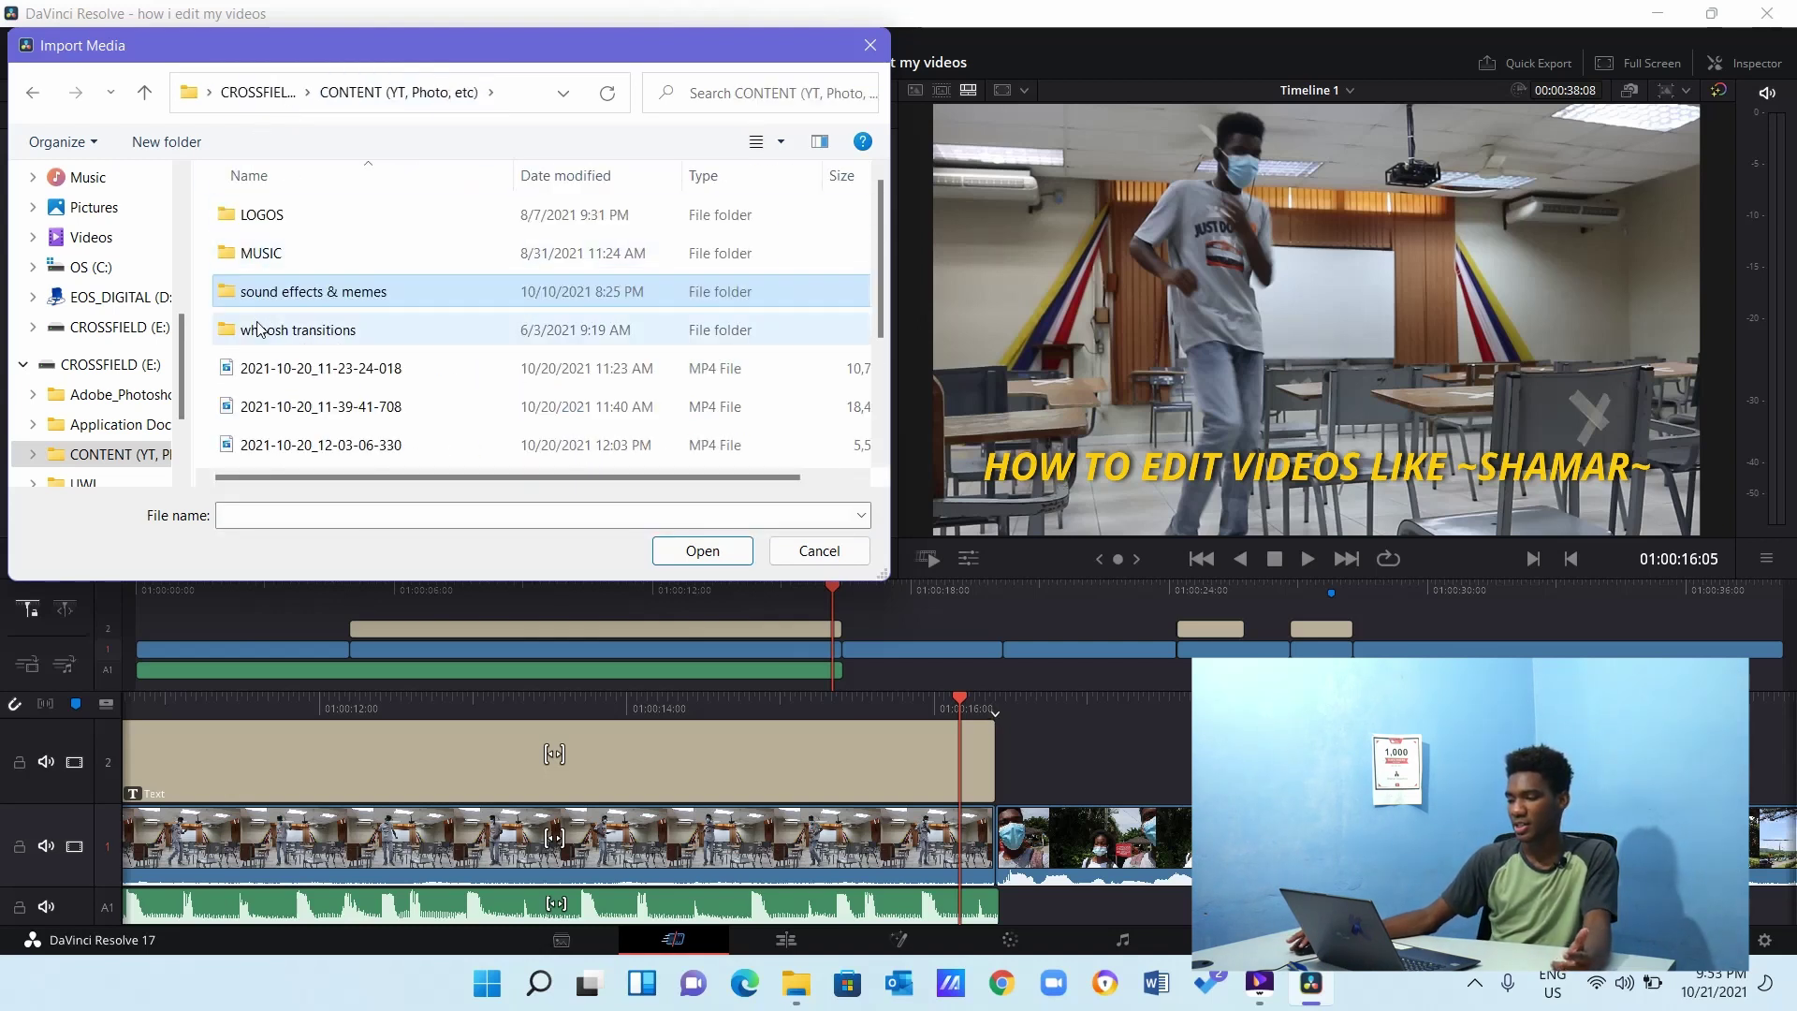
{"action": "double_click", "coordinate": [281, 333]}
{"action": "left_click", "coordinate": [314, 293]}
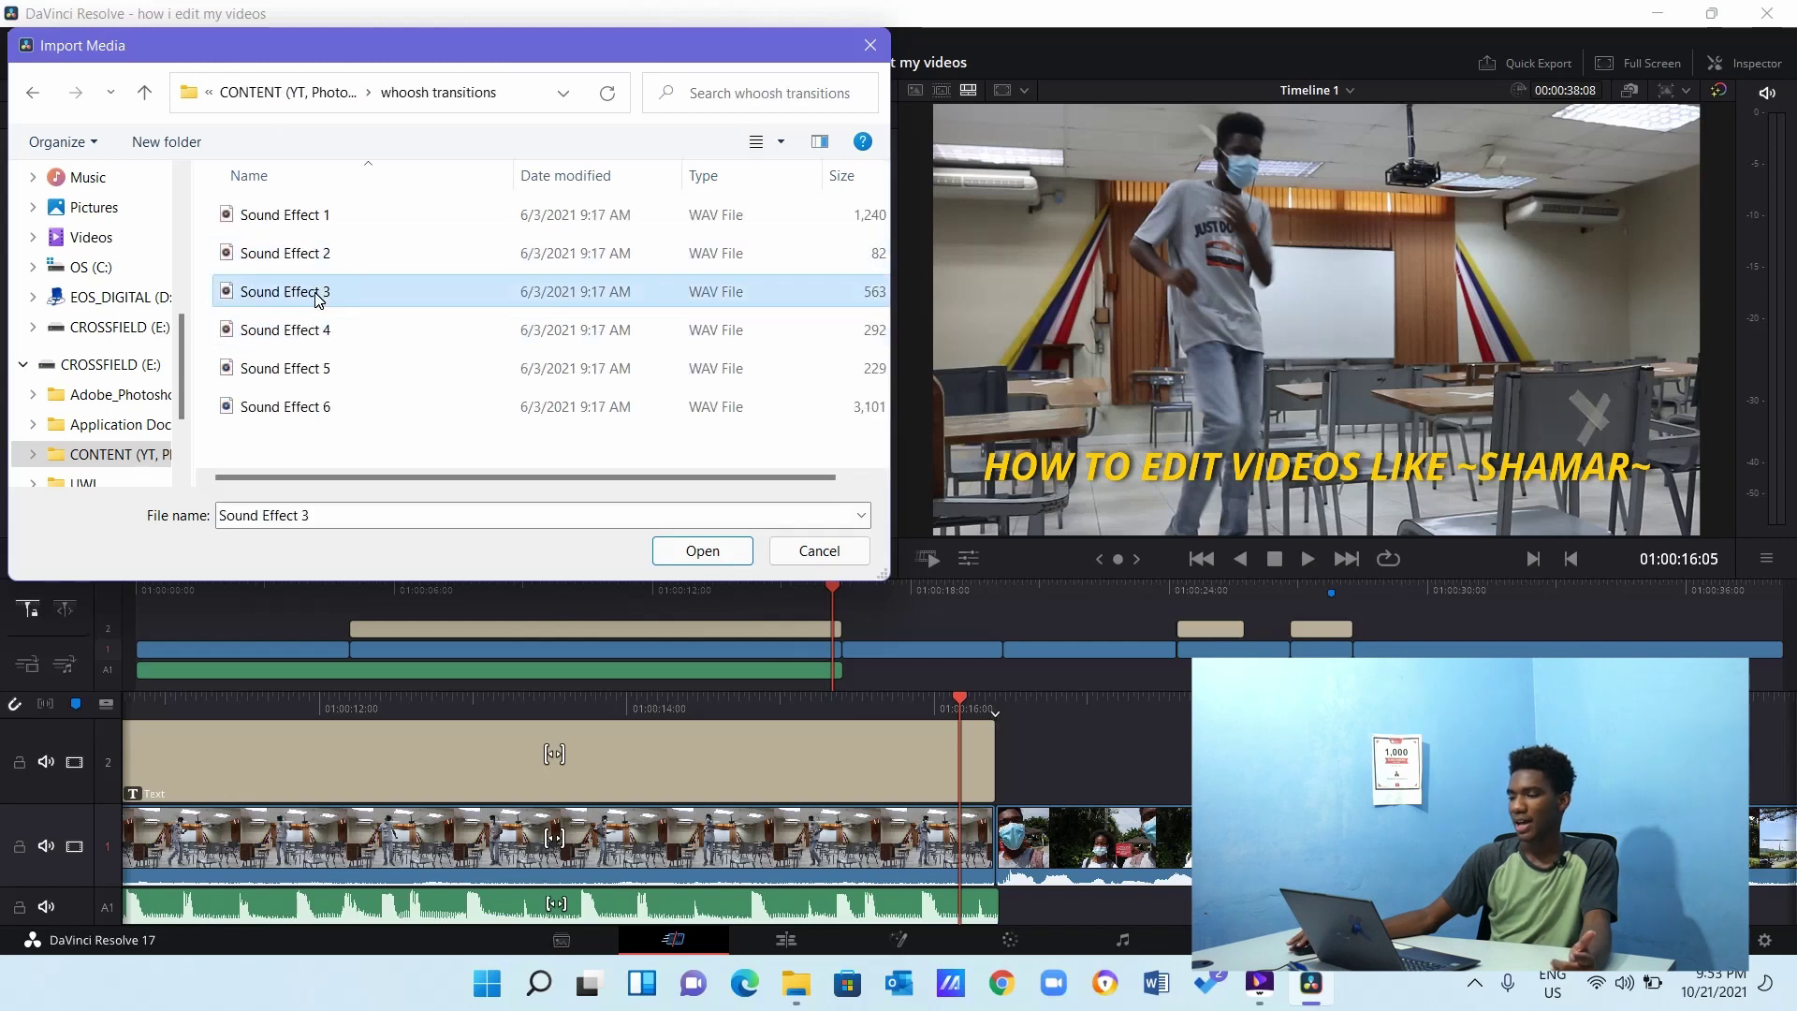
{"action": "left_click", "coordinate": [700, 550]}
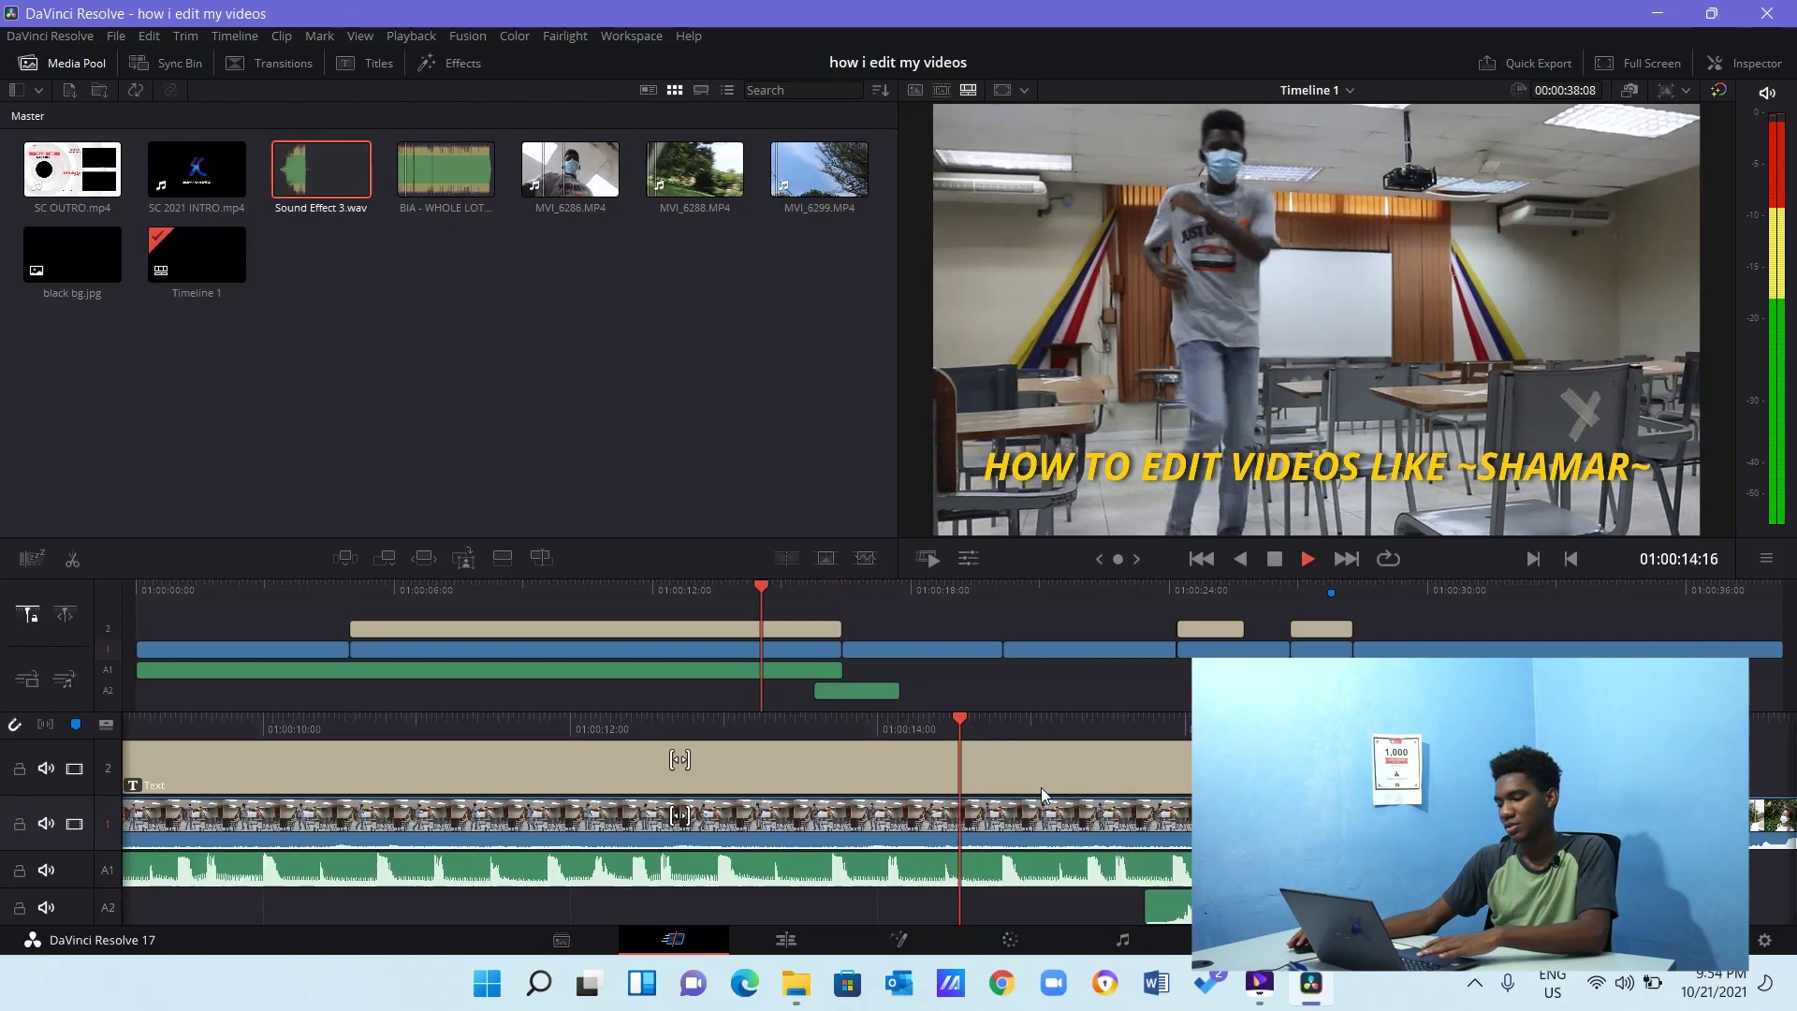
Play back the cut with the whoosh sound and park the playhead at 01:00:20:04, where the roadside clip starts.
{"action": "key", "text": "space"}
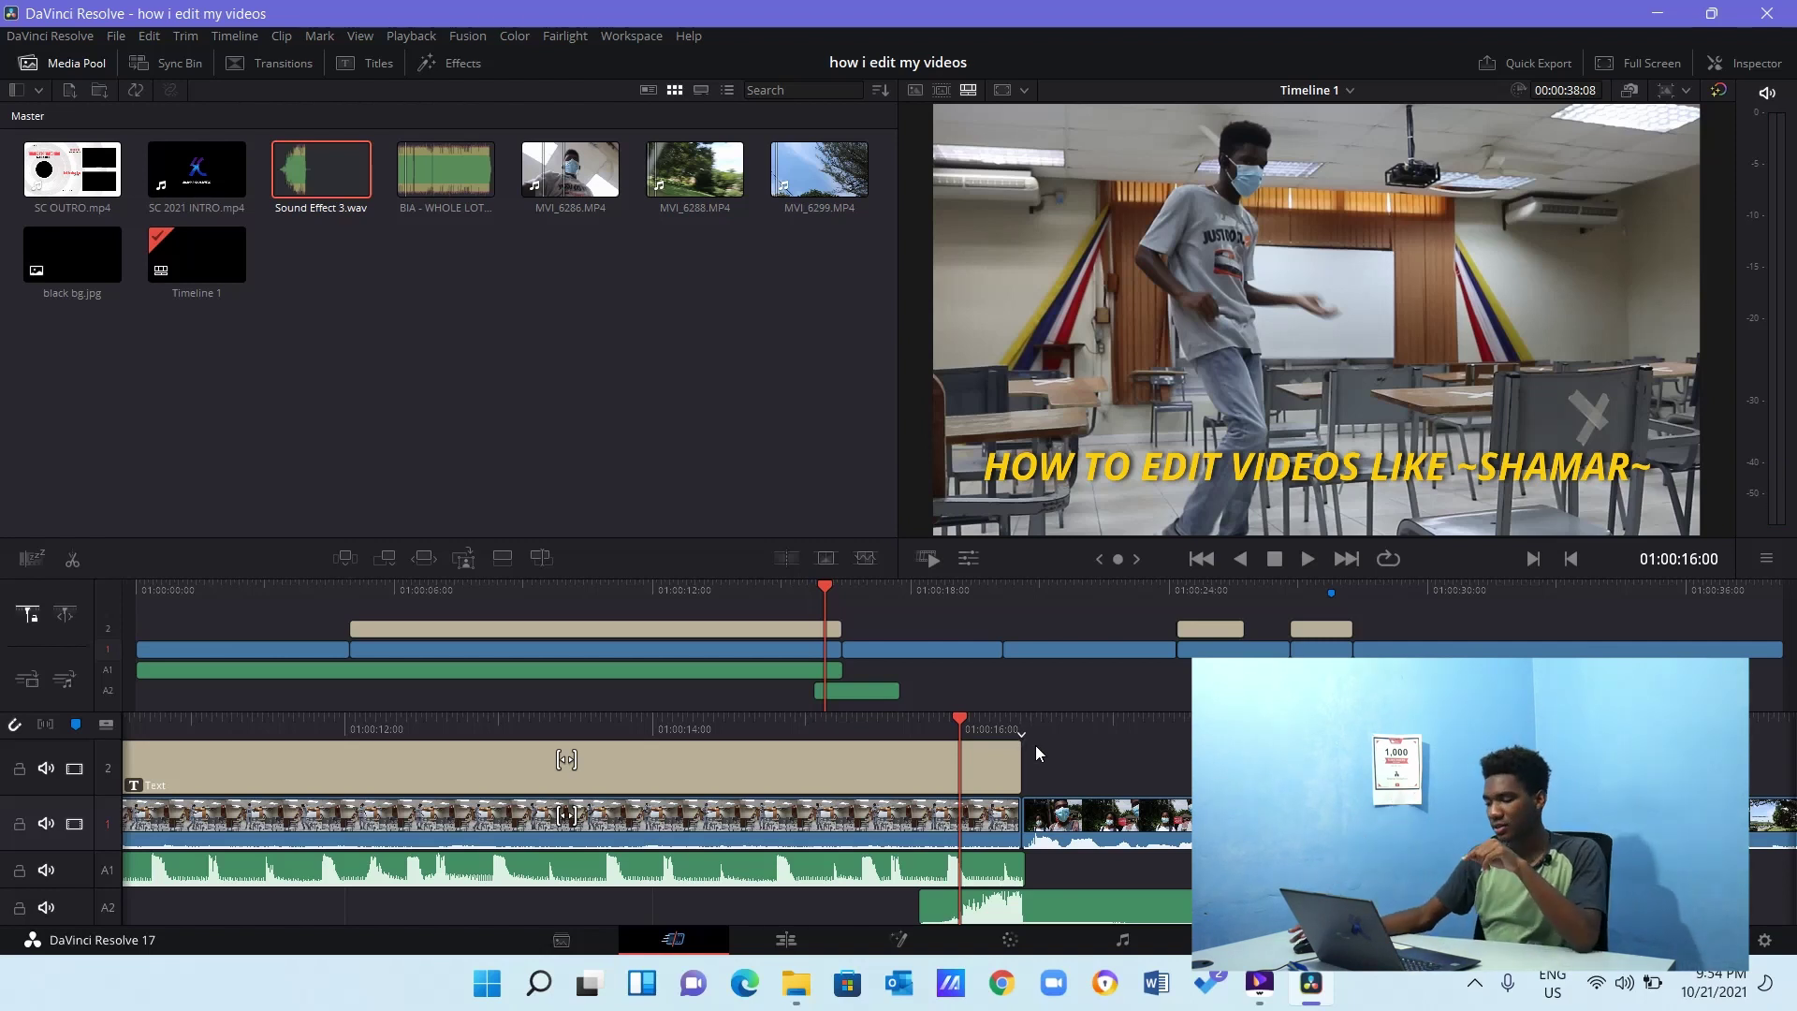
{"action": "scroll", "coordinate": [1045, 732], "scroll_direction": "up", "scroll_amount": 4}
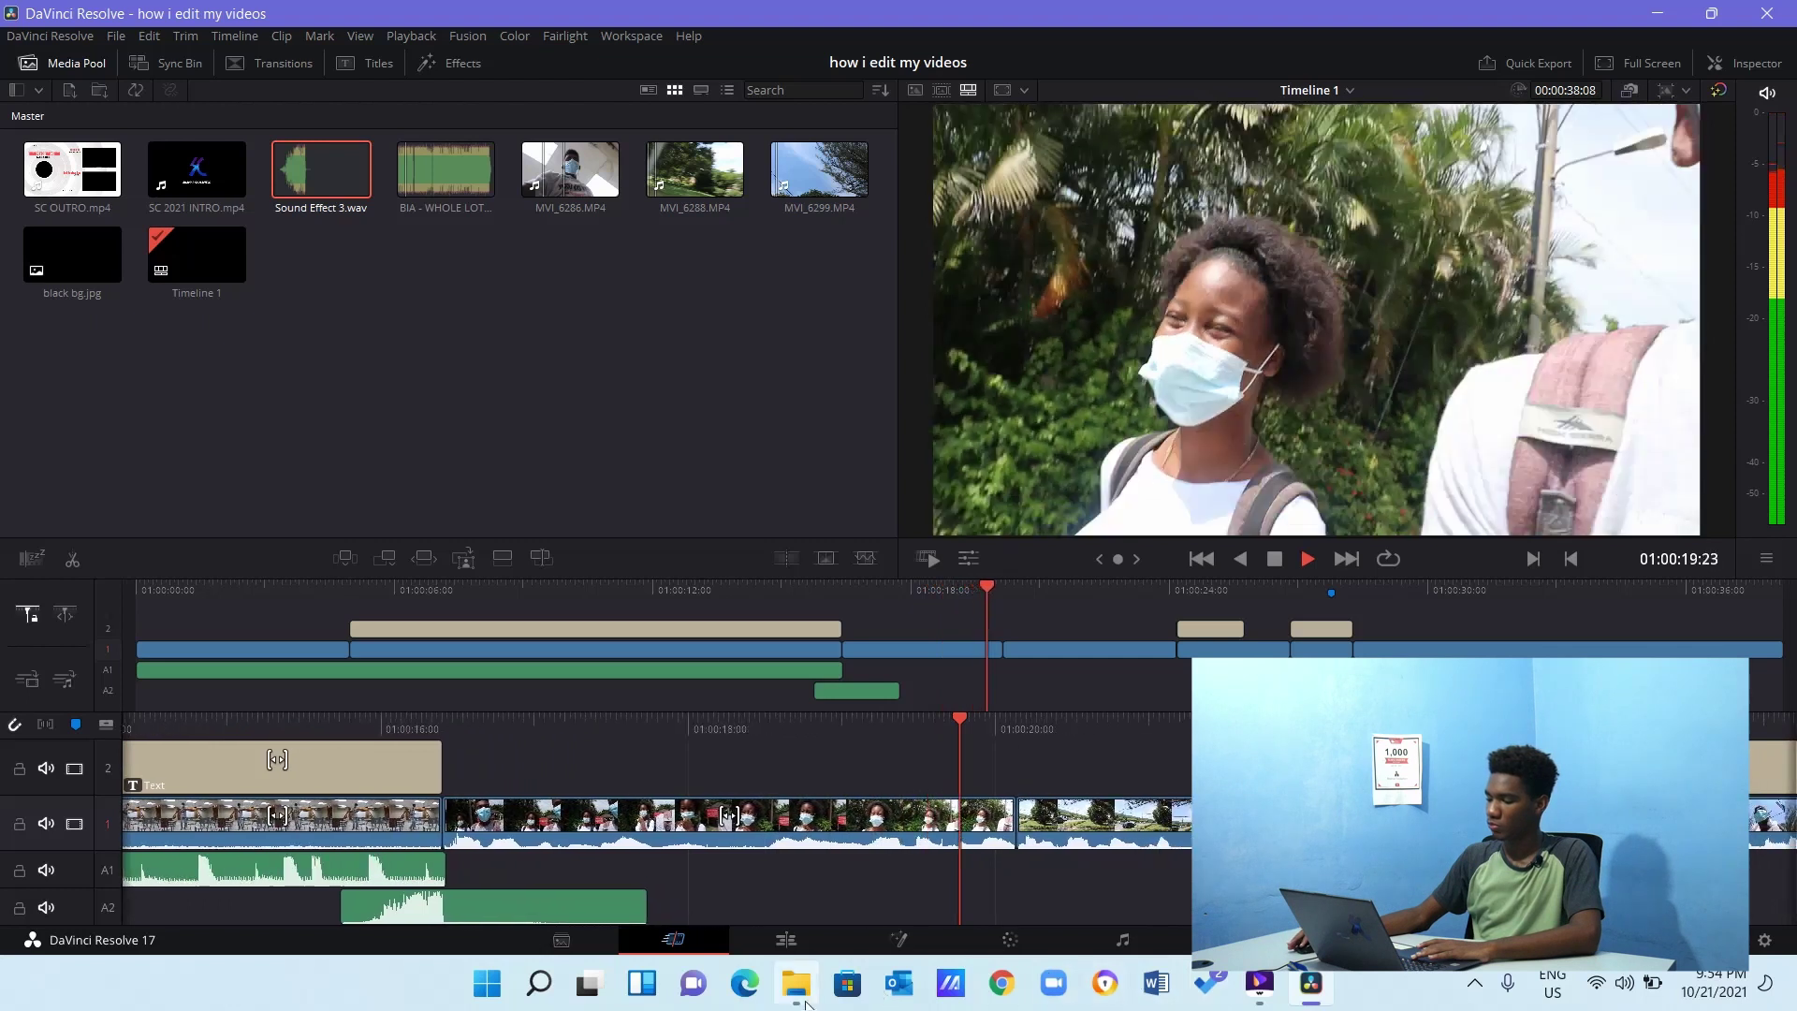
{"action": "key", "text": "space"}
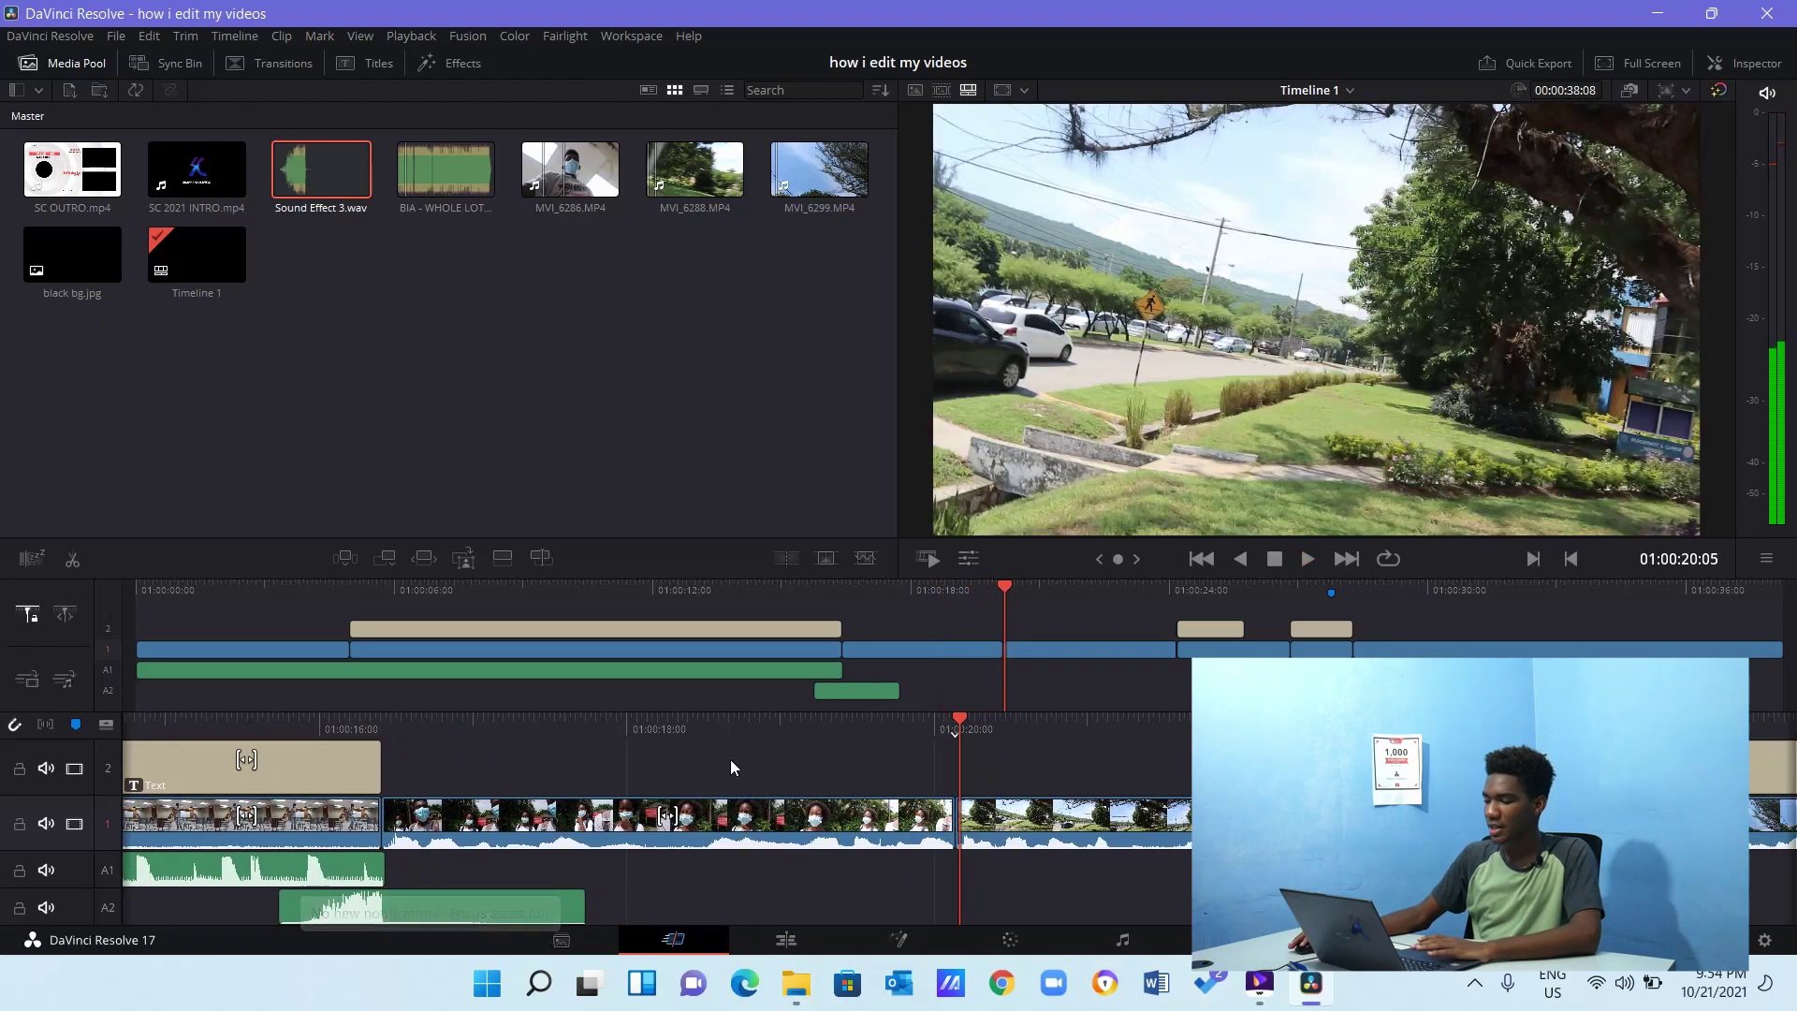
{"action": "key", "text": "Left"}
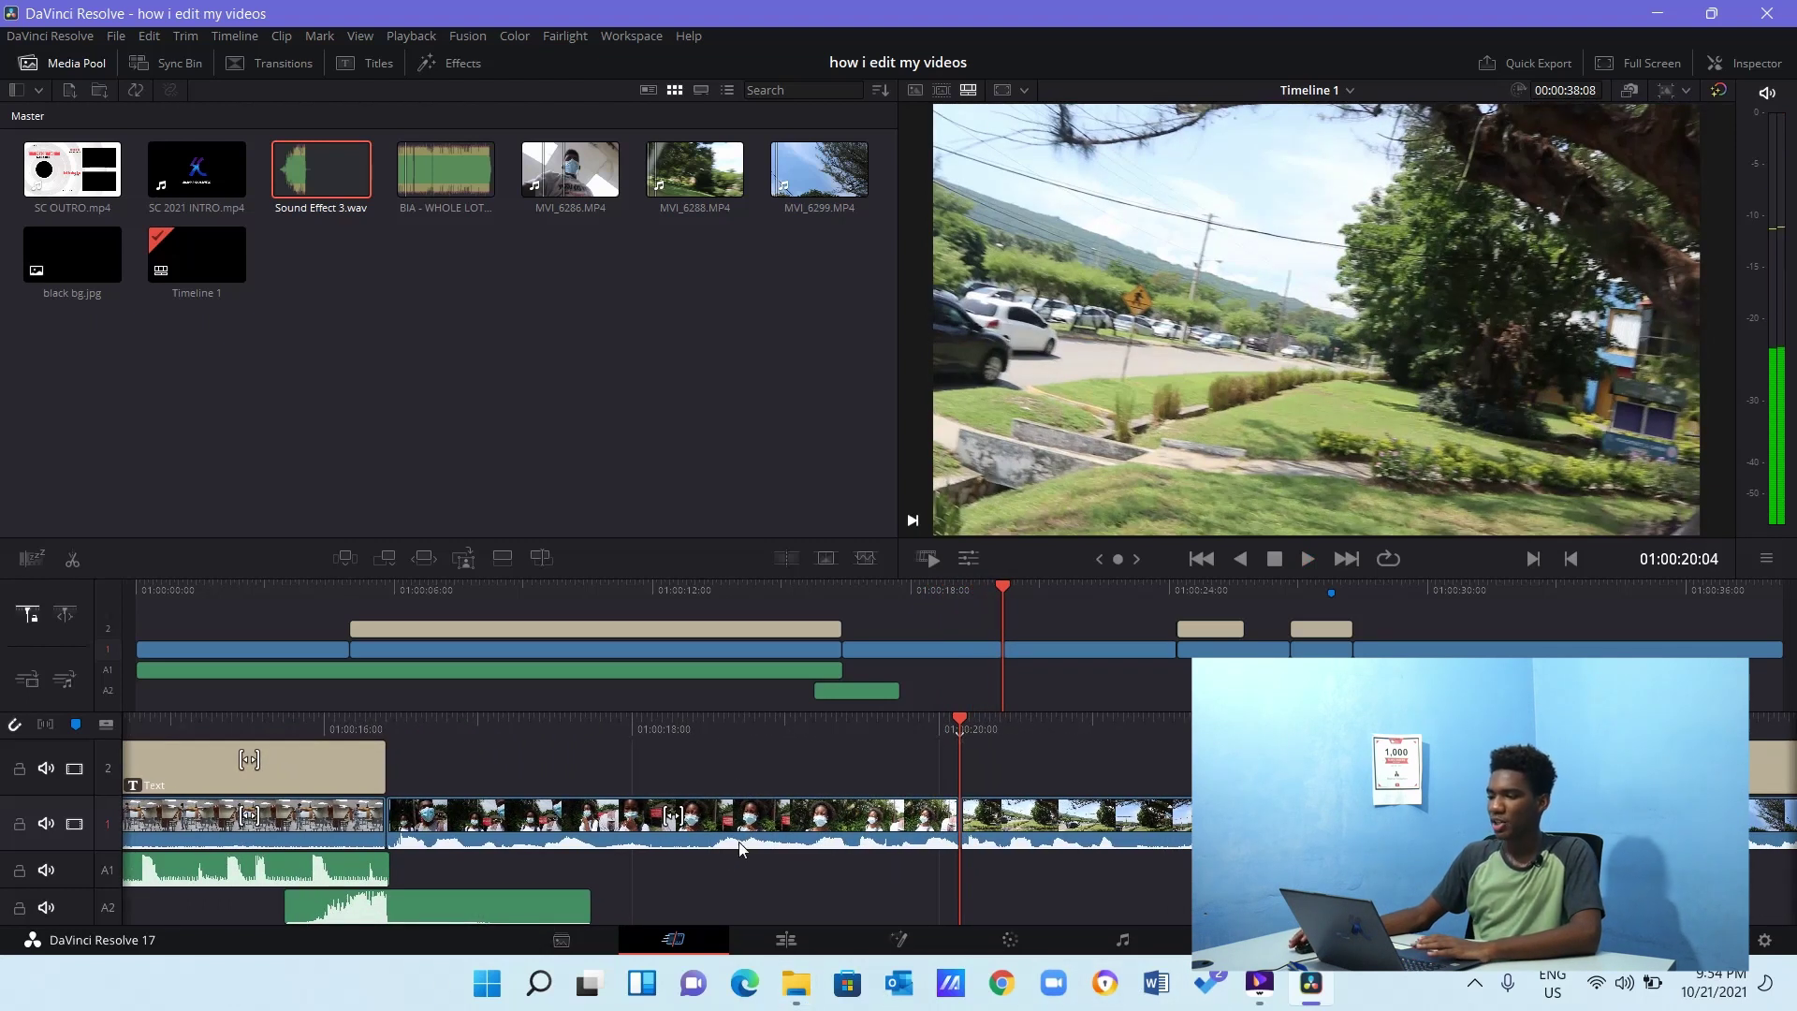
Import BALLIN' INSTRUMENTAL from the NON - COPYRIGHT folder inside MUSIC.
{"action": "left_click", "coordinate": [508, 368]}
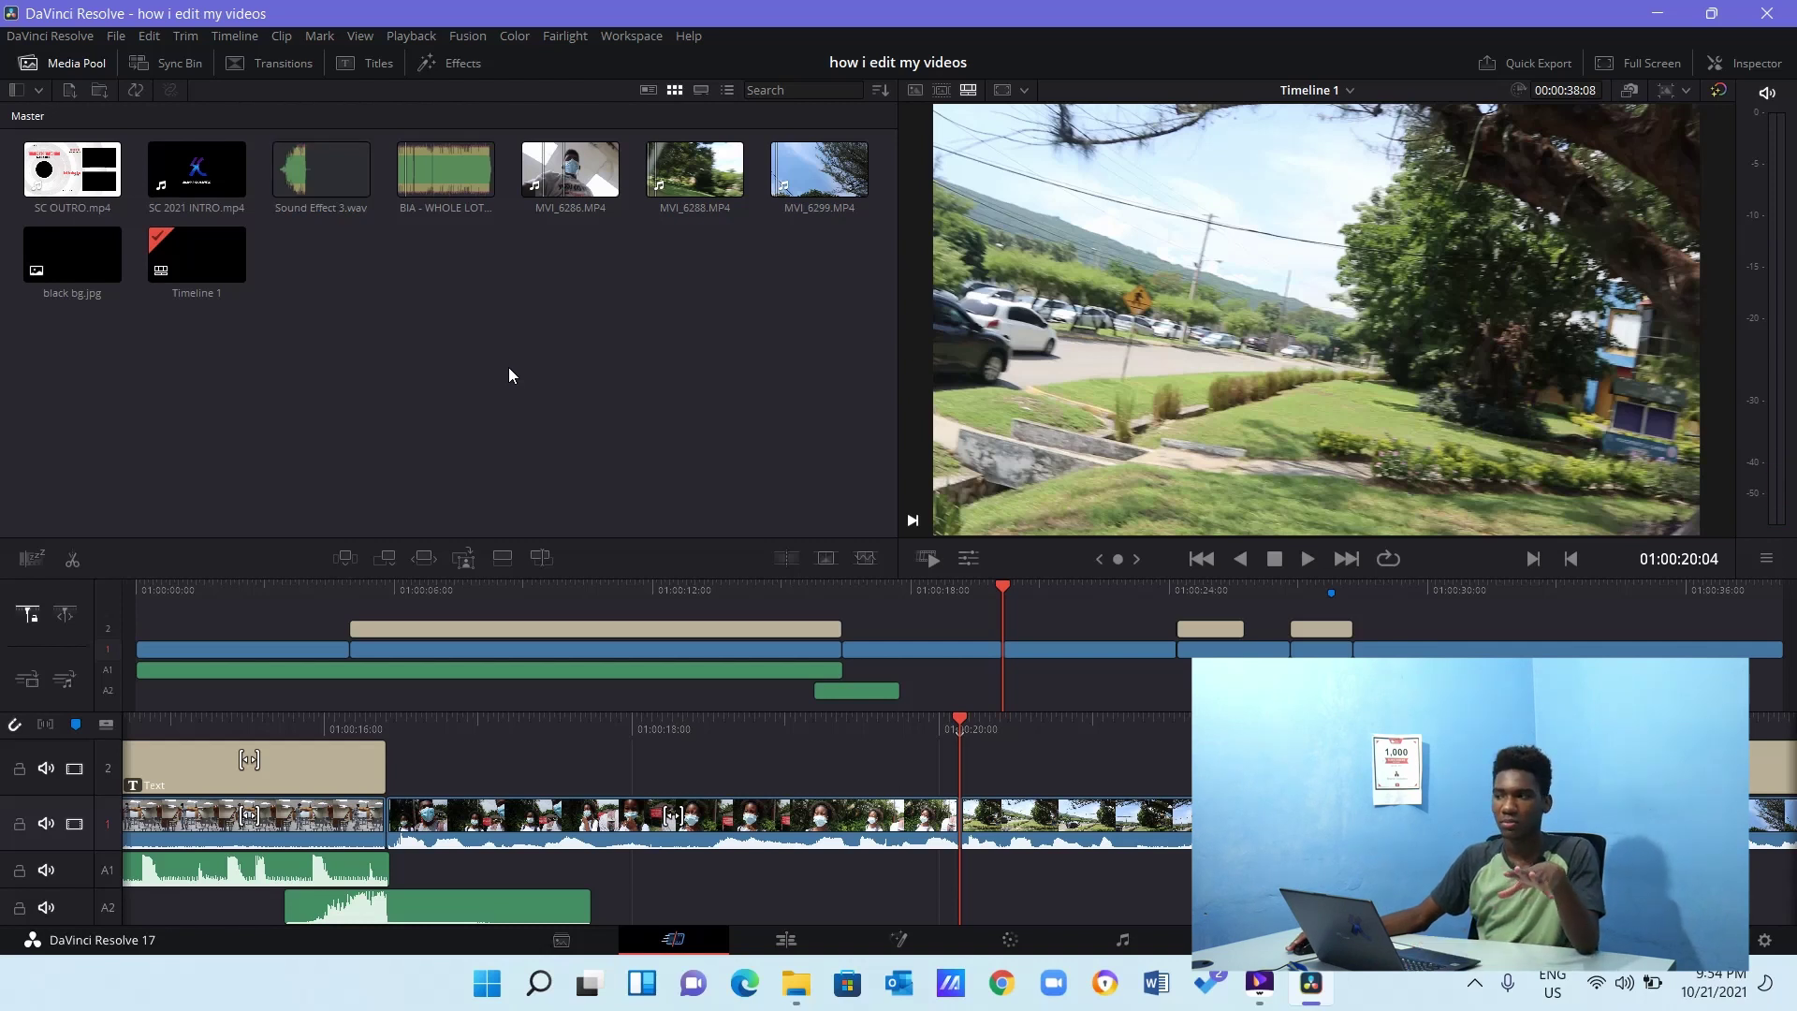
{"action": "key", "text": "ctrl+i"}
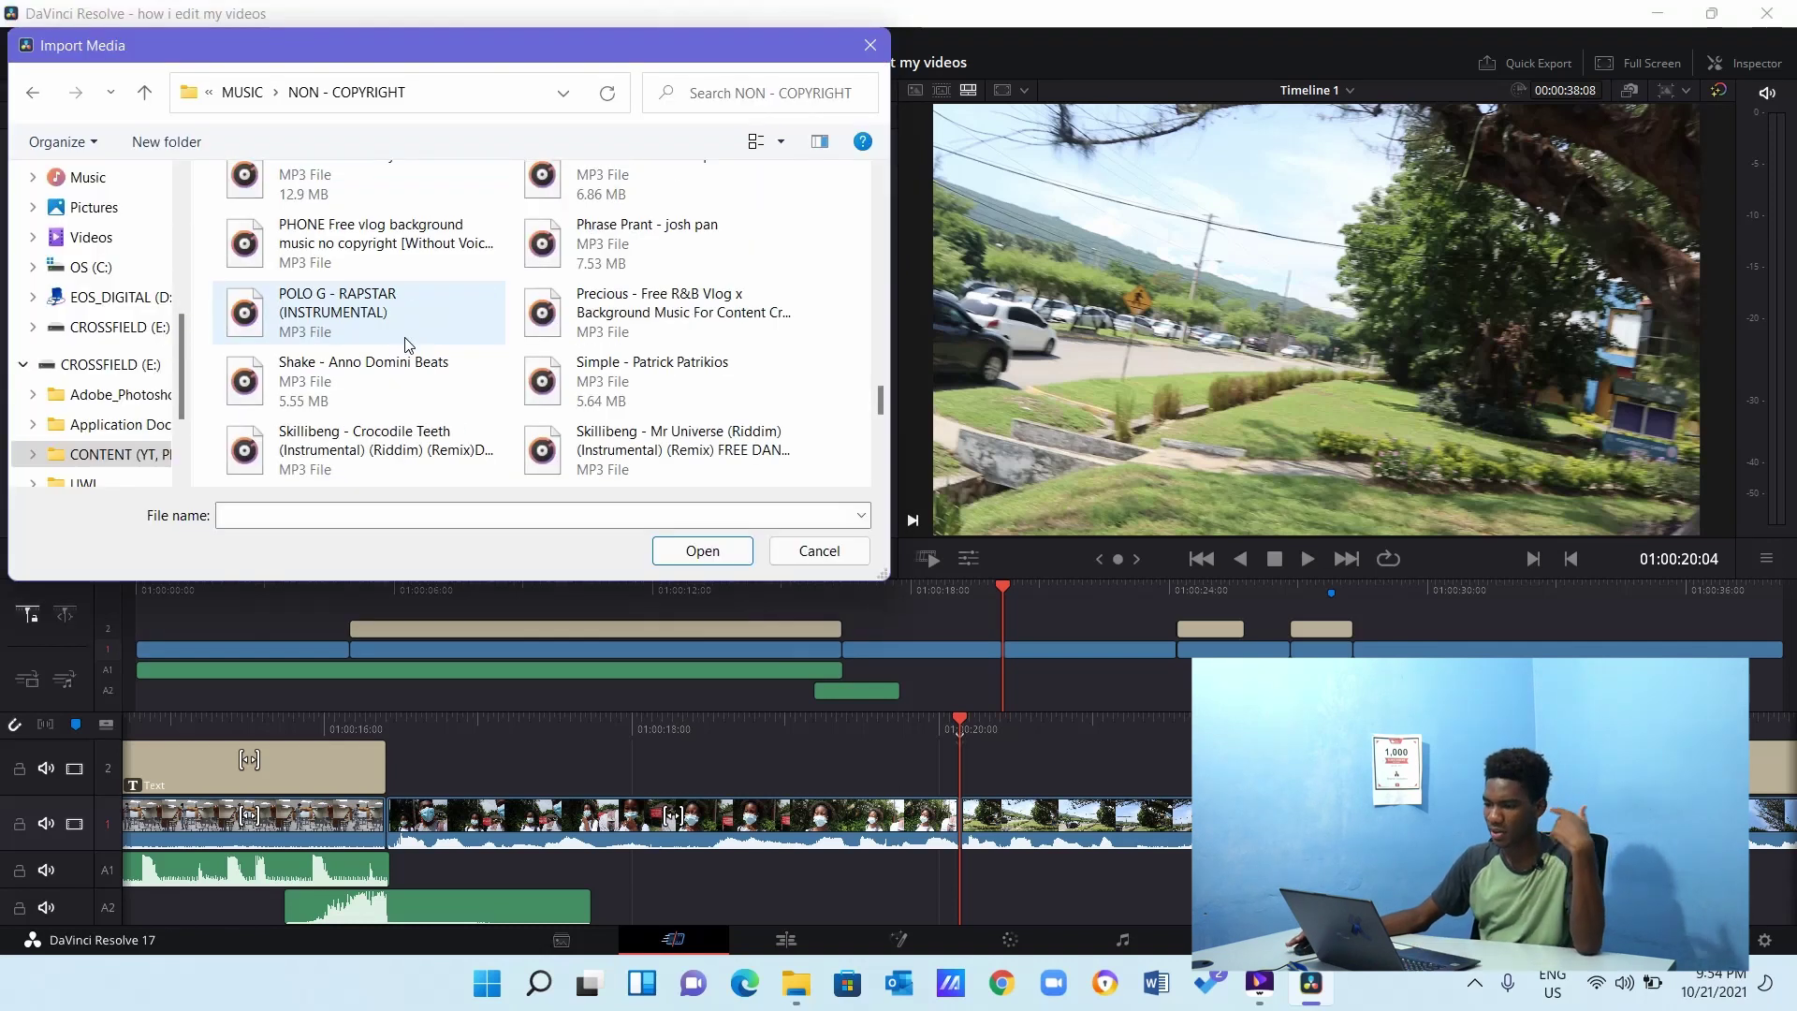
{"action": "scroll", "coordinate": [424, 281], "scroll_direction": "down", "scroll_amount": 5}
{"action": "scroll", "coordinate": [430, 281], "scroll_direction": "down", "scroll_amount": 3}
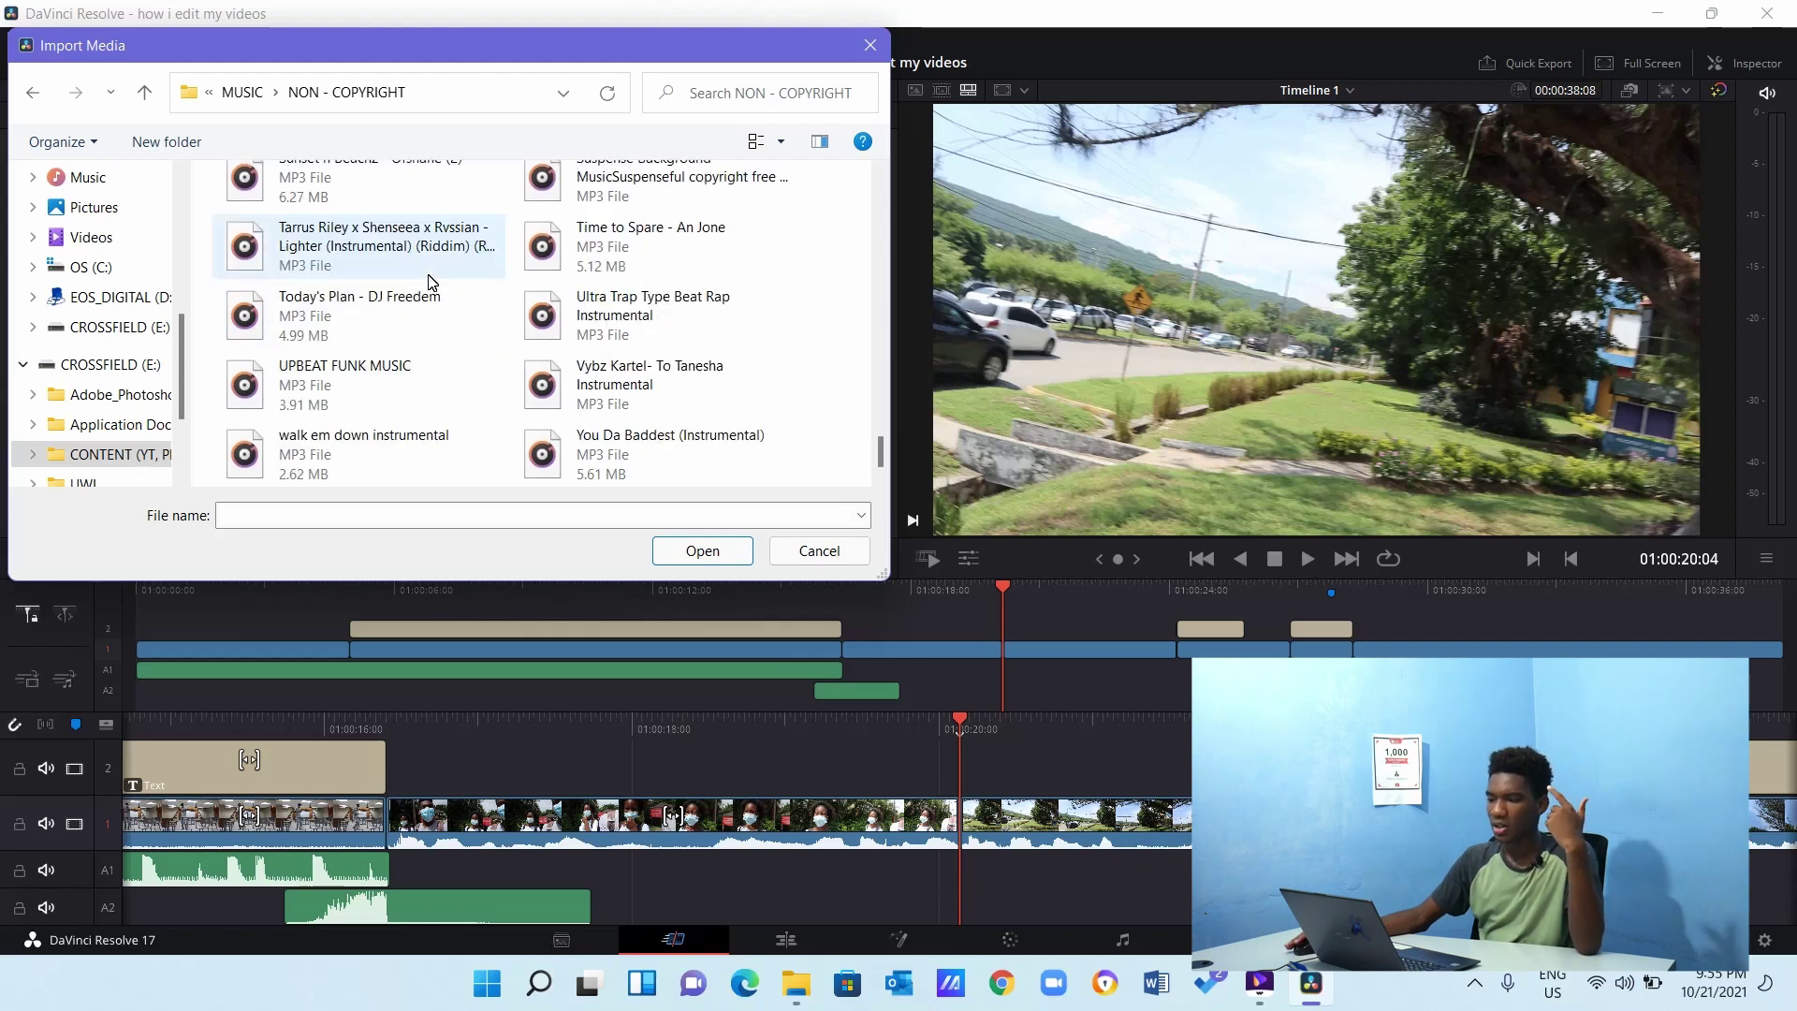
{"action": "scroll", "coordinate": [402, 382], "scroll_direction": "up", "scroll_amount": 15}
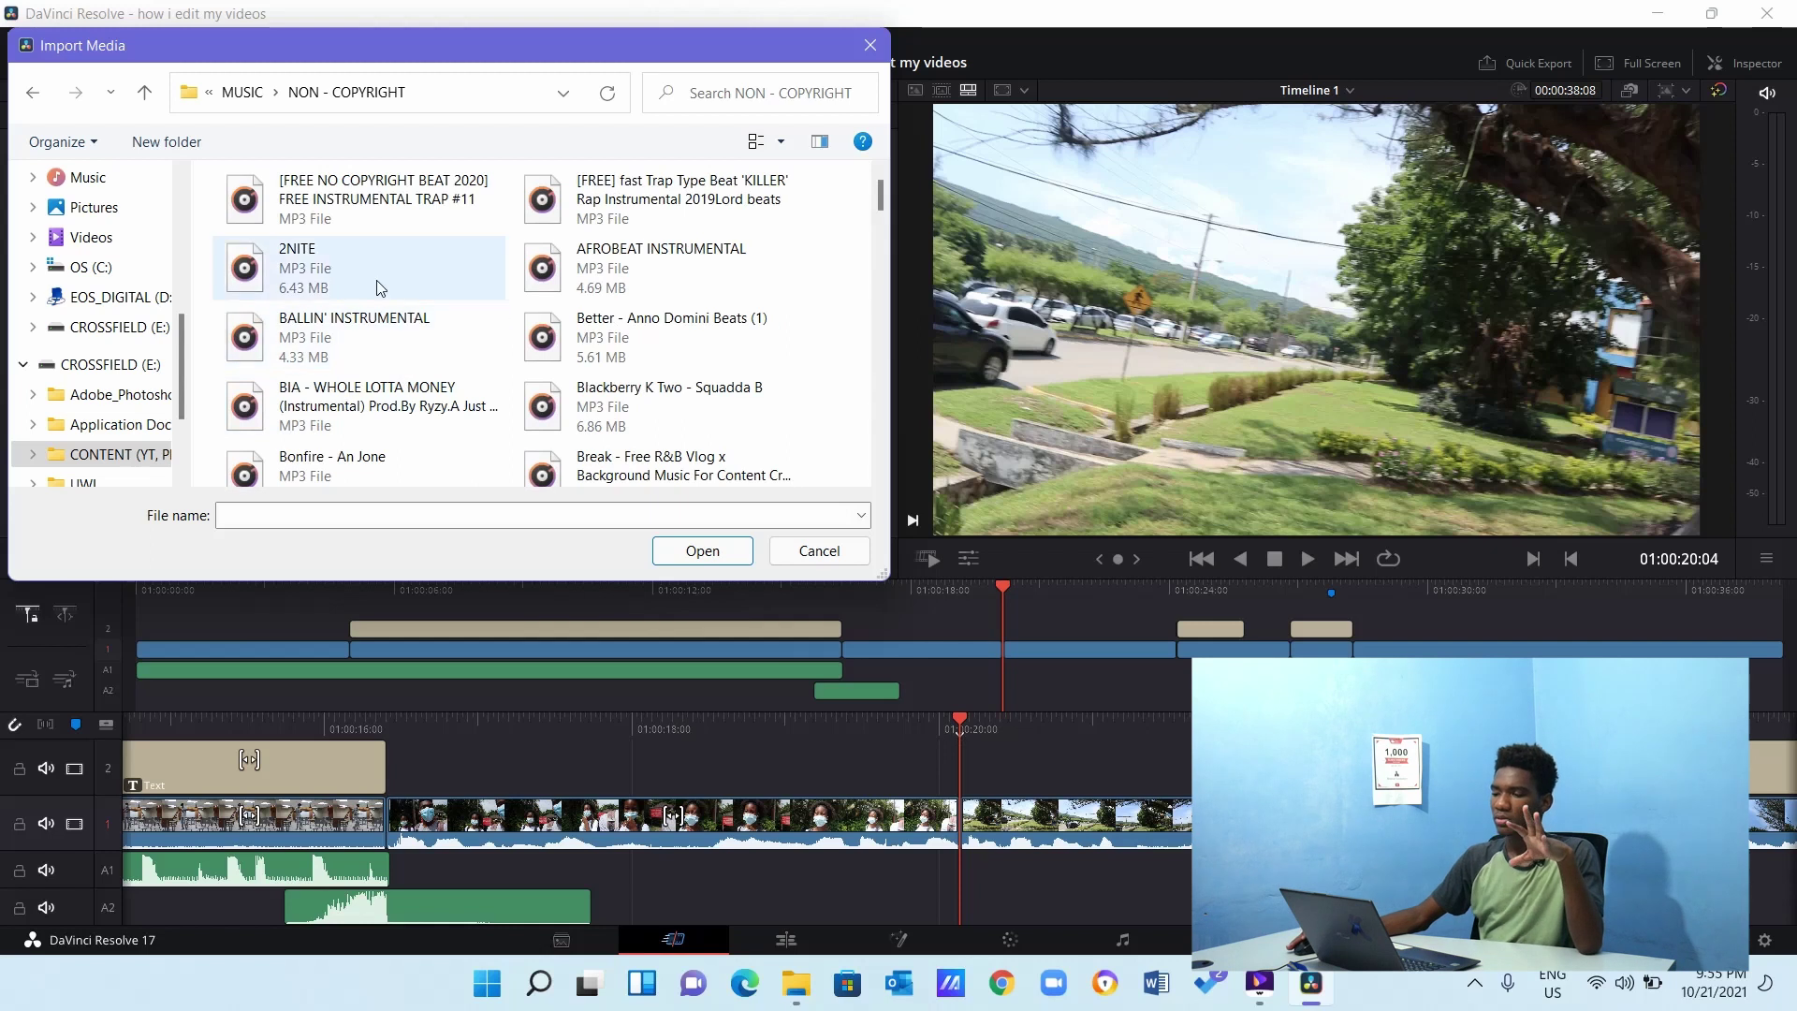
{"action": "left_click", "coordinate": [391, 319]}
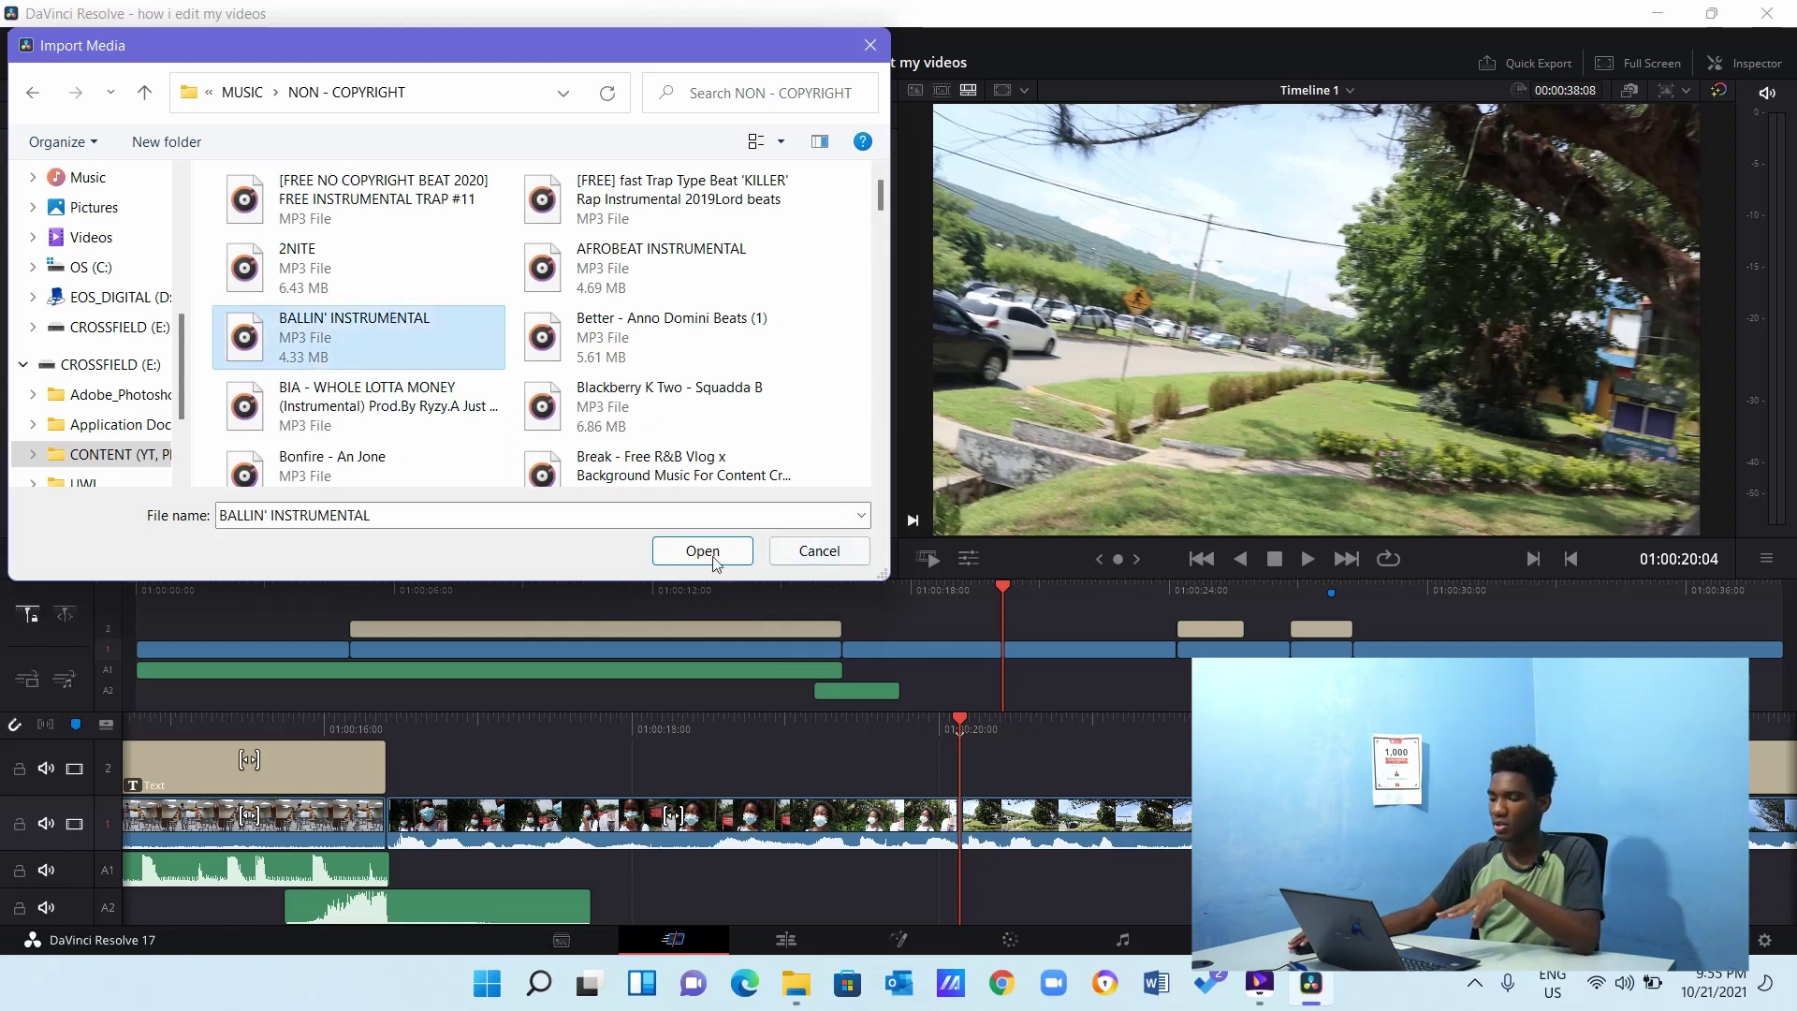
{"action": "left_click", "coordinate": [702, 549]}
Adjust the volume of the BALLIN' INSTRUMENTAL clip under the roadside footage and play back the section up to the black text card.
{"action": "key", "text": "i"}
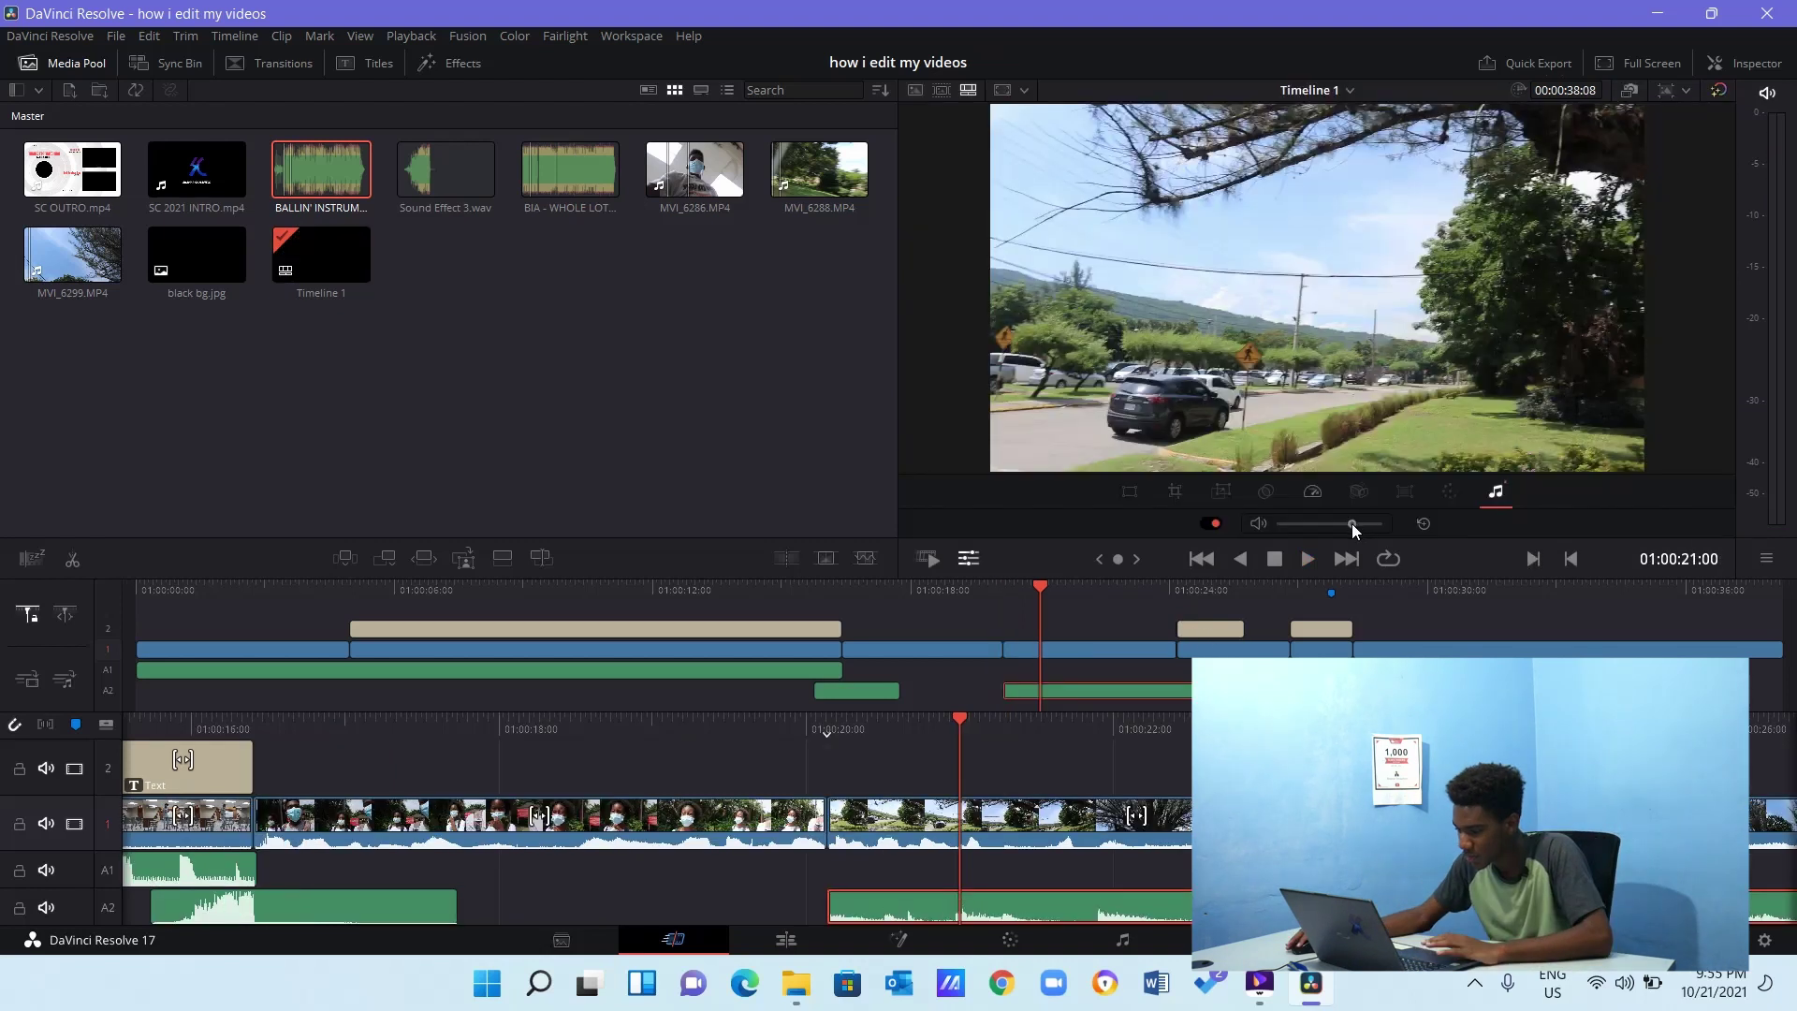
{"action": "left_click", "coordinate": [979, 560]}
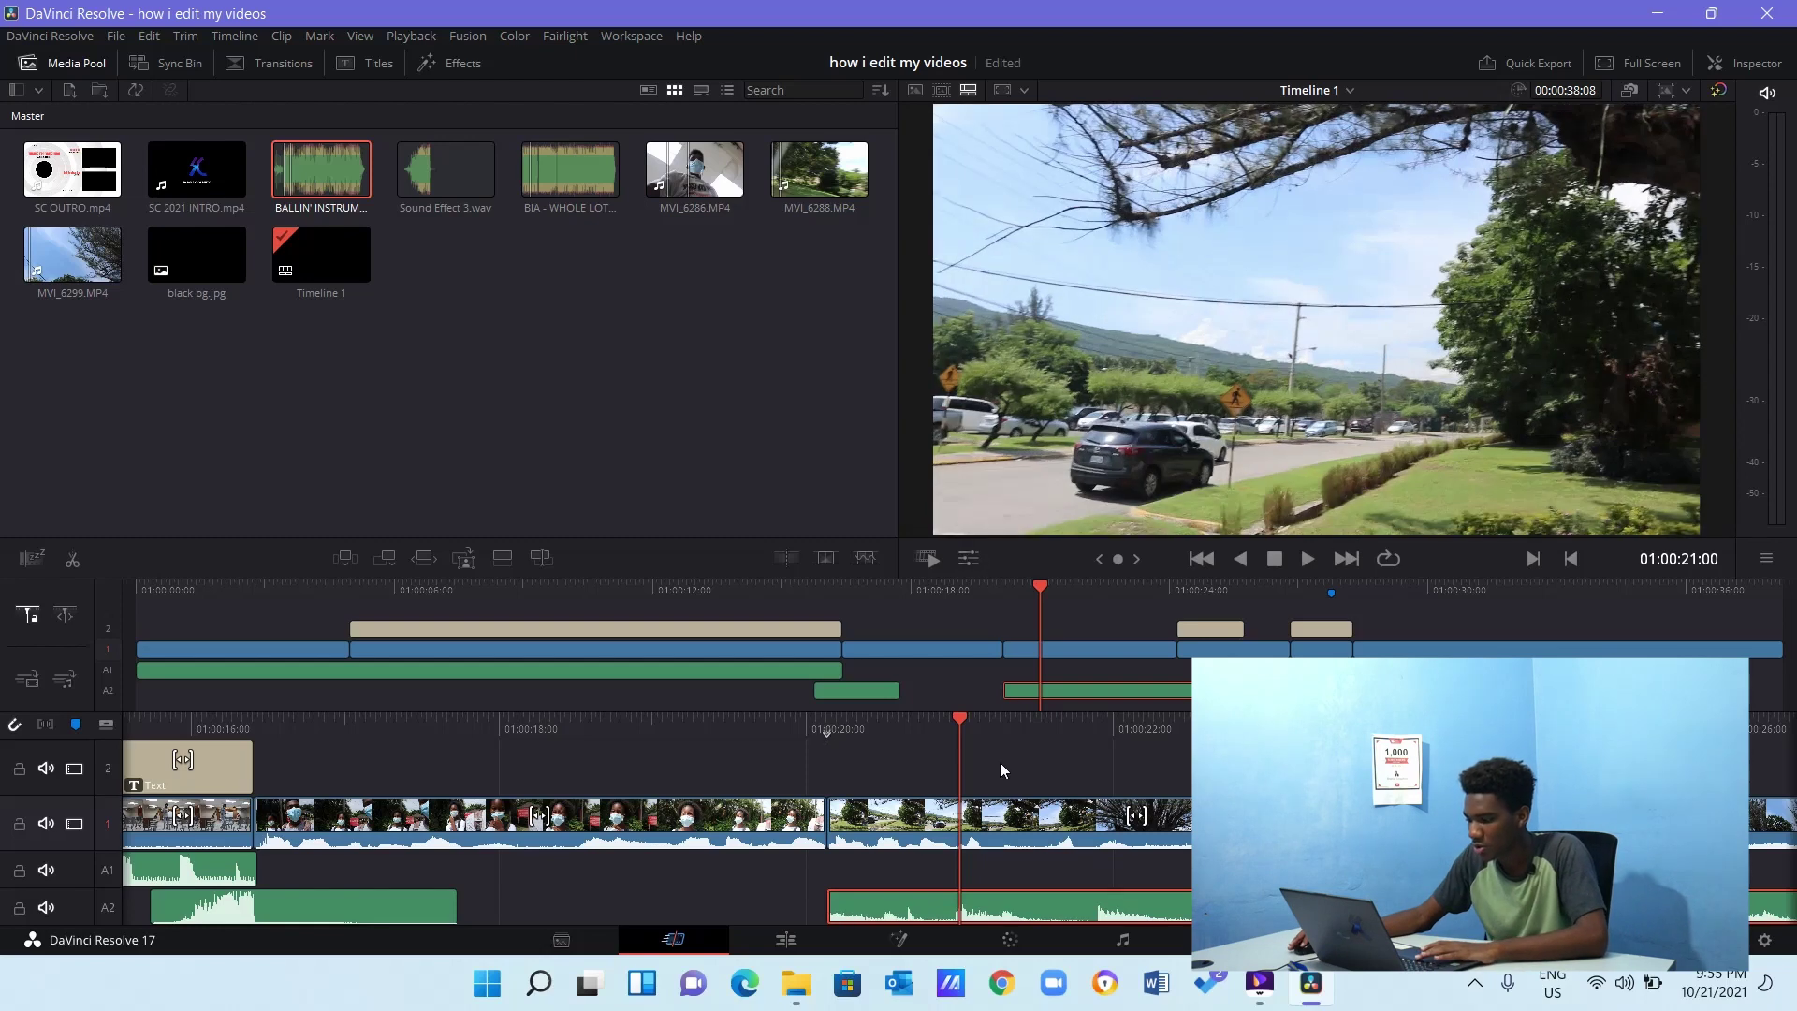
{"action": "left_click_drag", "start_coordinate": [1000, 762], "coordinate": [1114, 756]}
{"action": "key", "text": "space"}
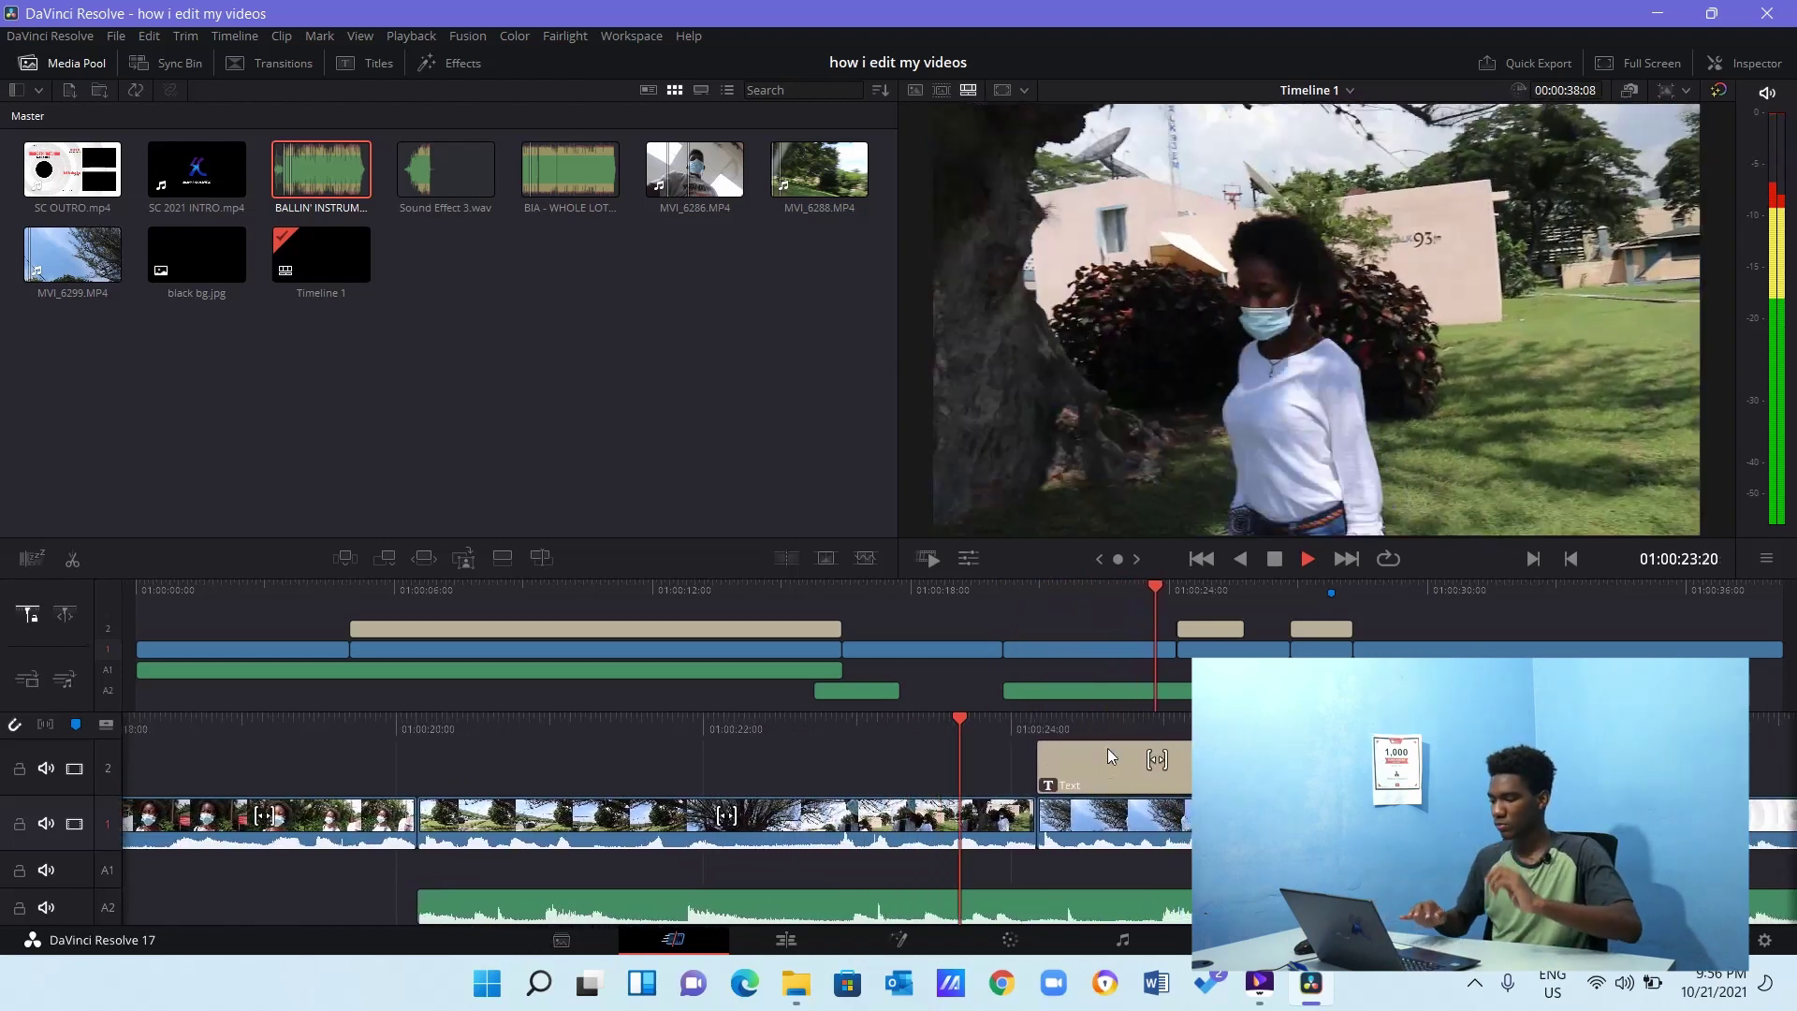
{"action": "key", "text": "space"}
Split the BALLIN' INSTRUMENTAL clip at 01:00:26:24, where the black text card starts, and delete the remainder.
{"action": "left_click", "coordinate": [1064, 895]}
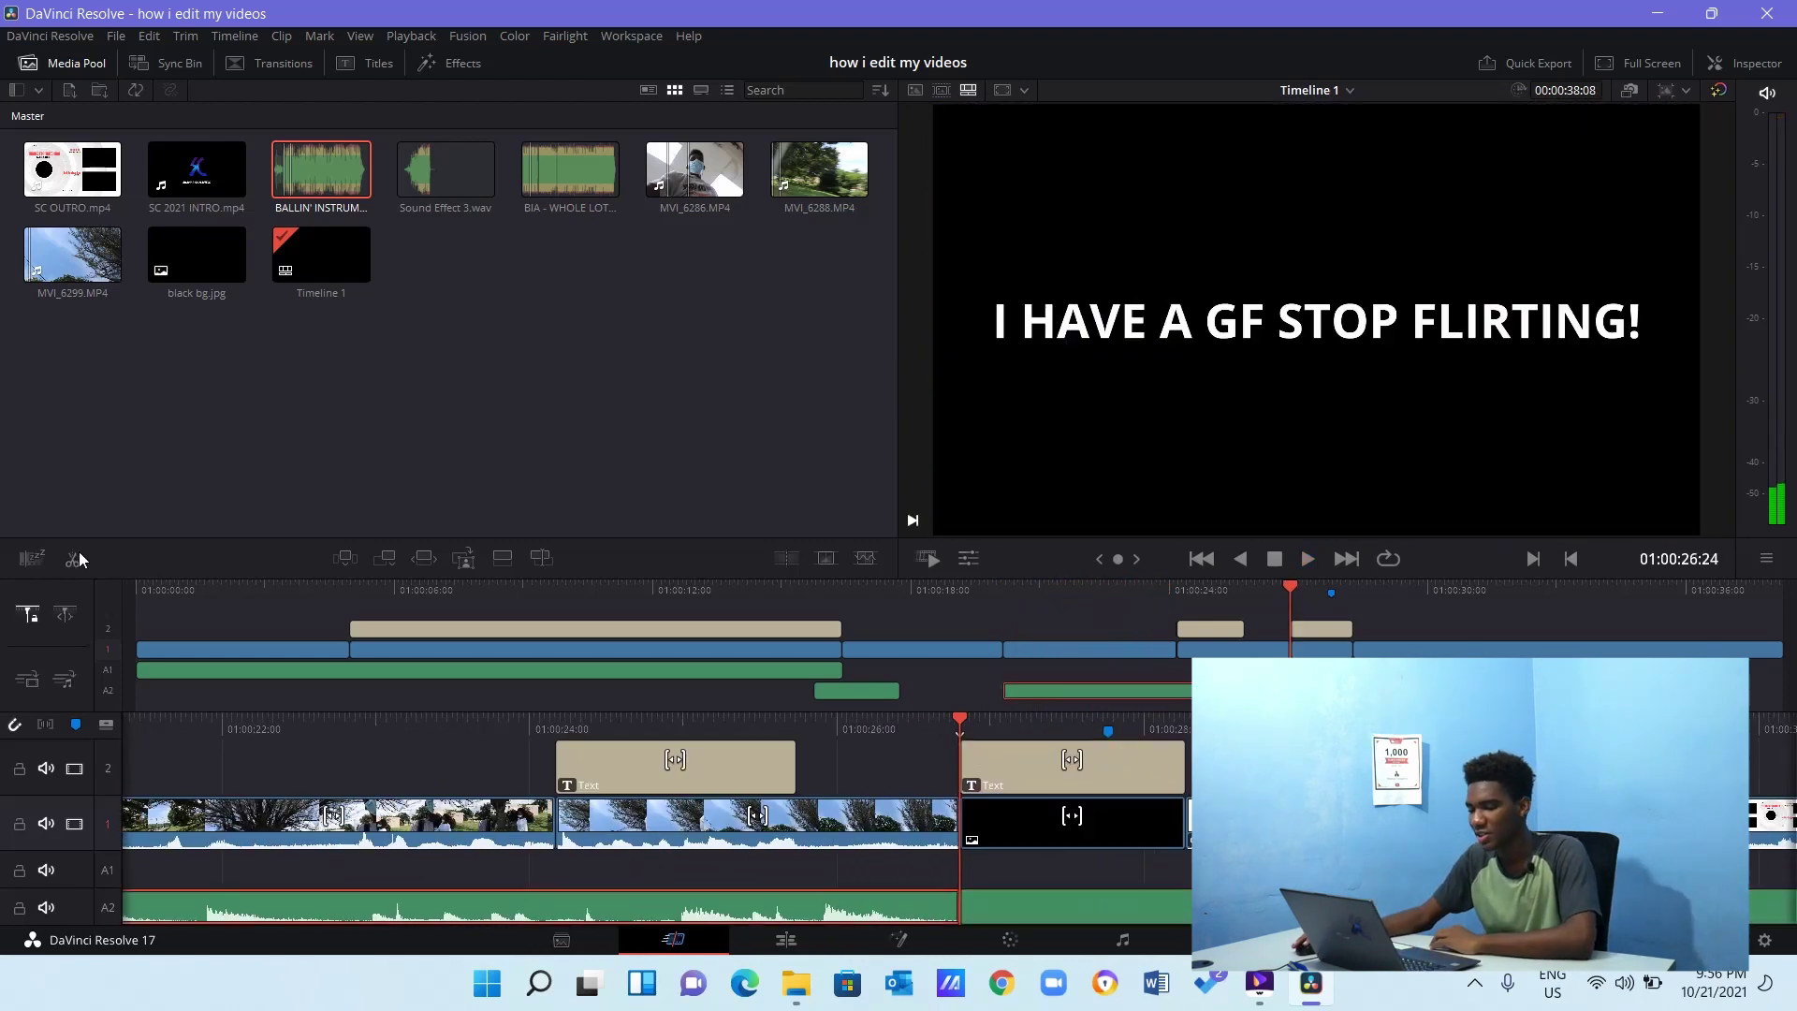
{"action": "left_click", "coordinate": [1013, 910]}
{"action": "key", "text": "Delete"}
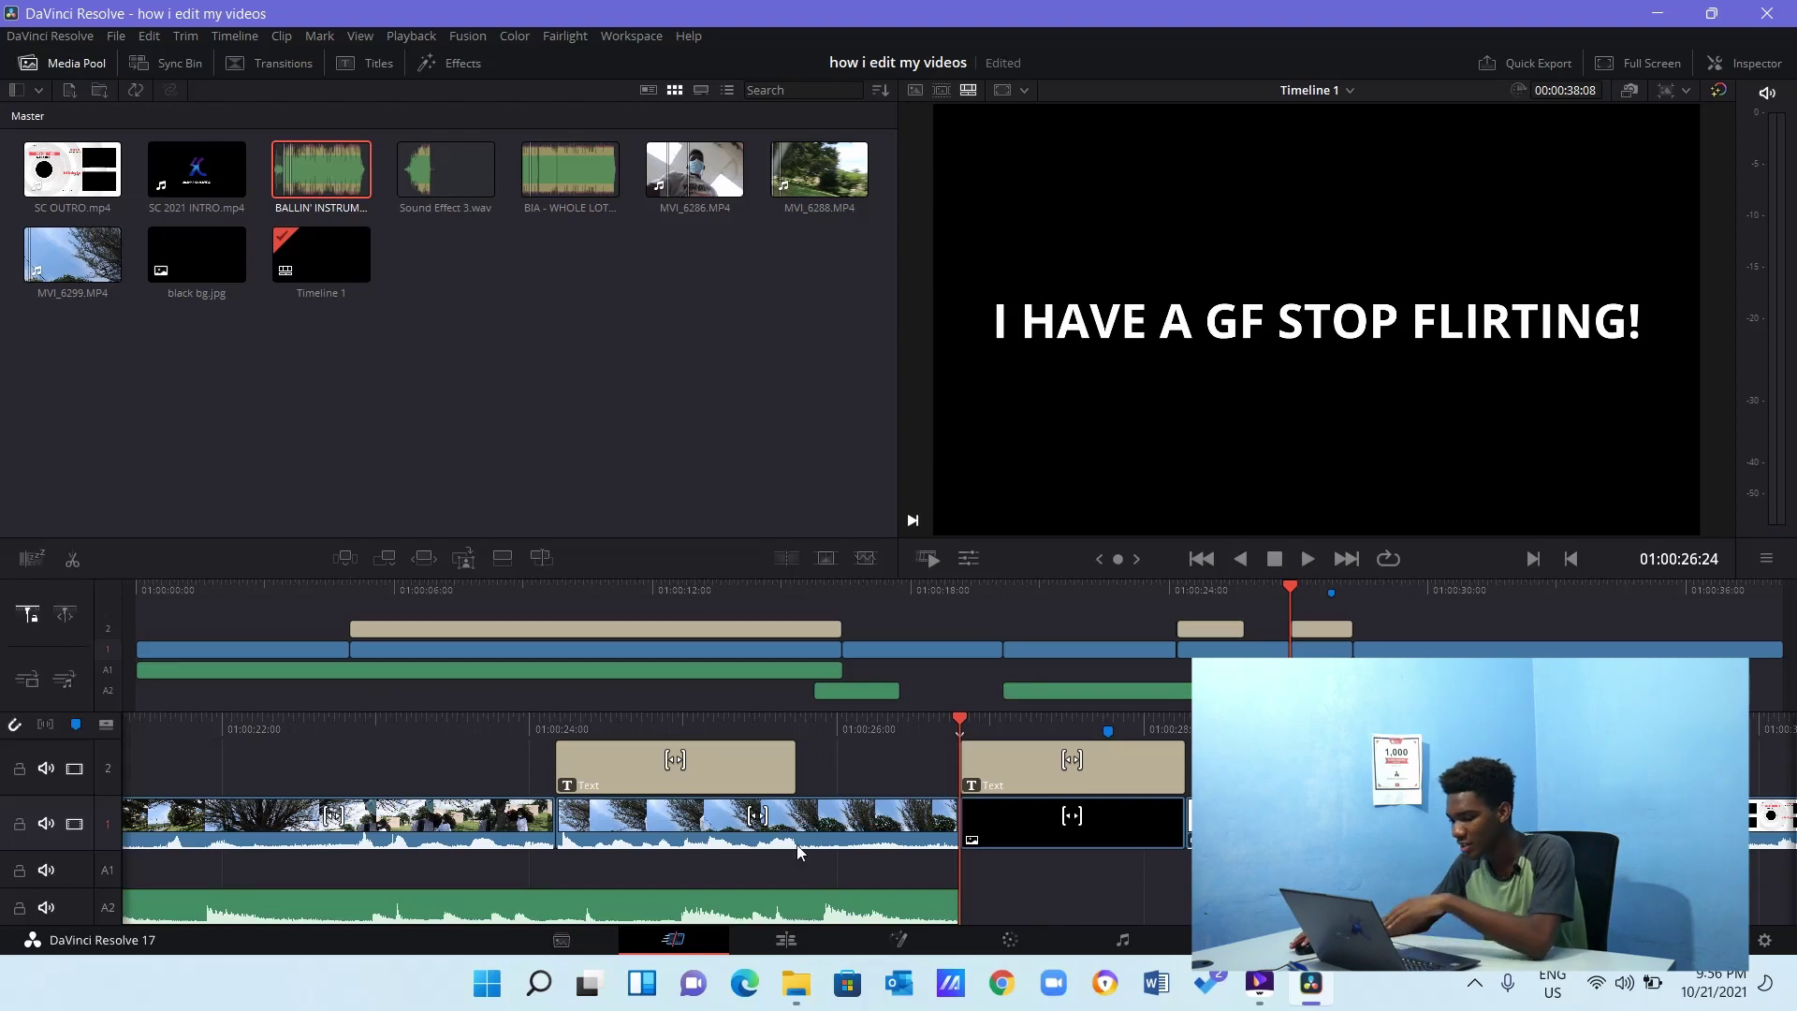
Play back the impact sound on the black text card, then place the BIA - WHOLE LOTTA MONEY instrumental under the outro and review it.
{"action": "left_click", "coordinate": [536, 351]}
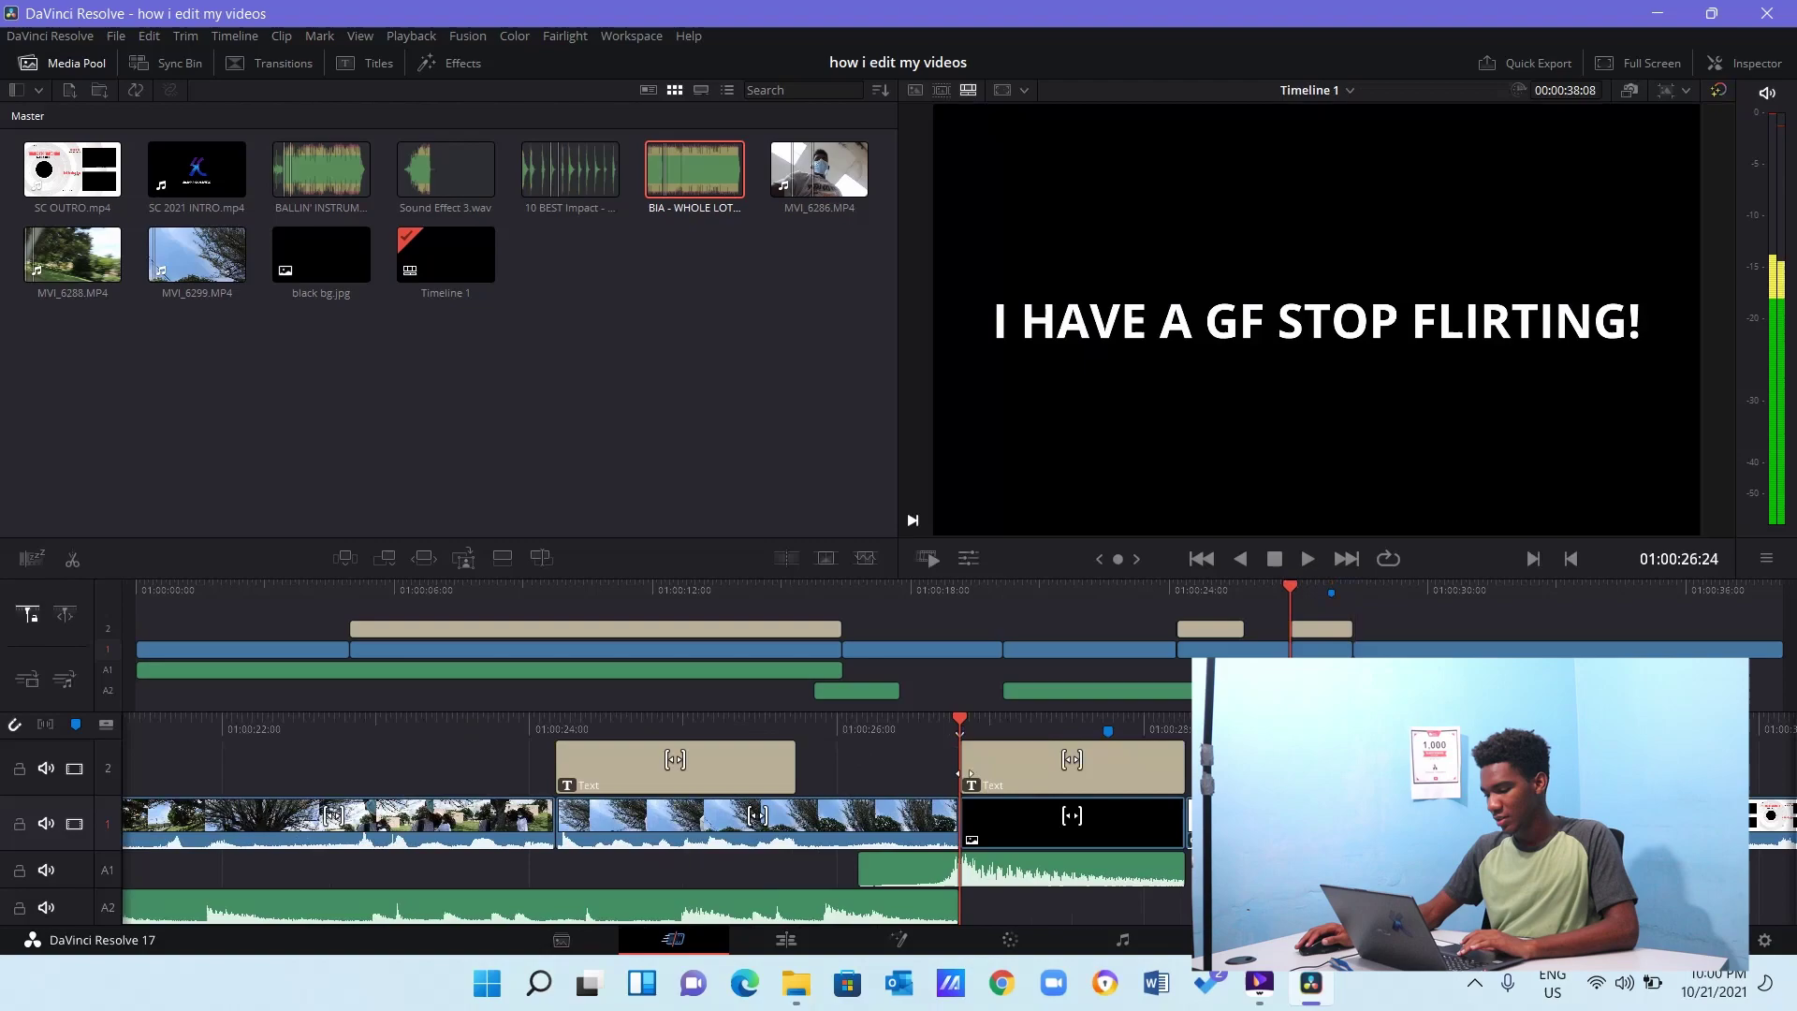
{"action": "key", "text": "space"}
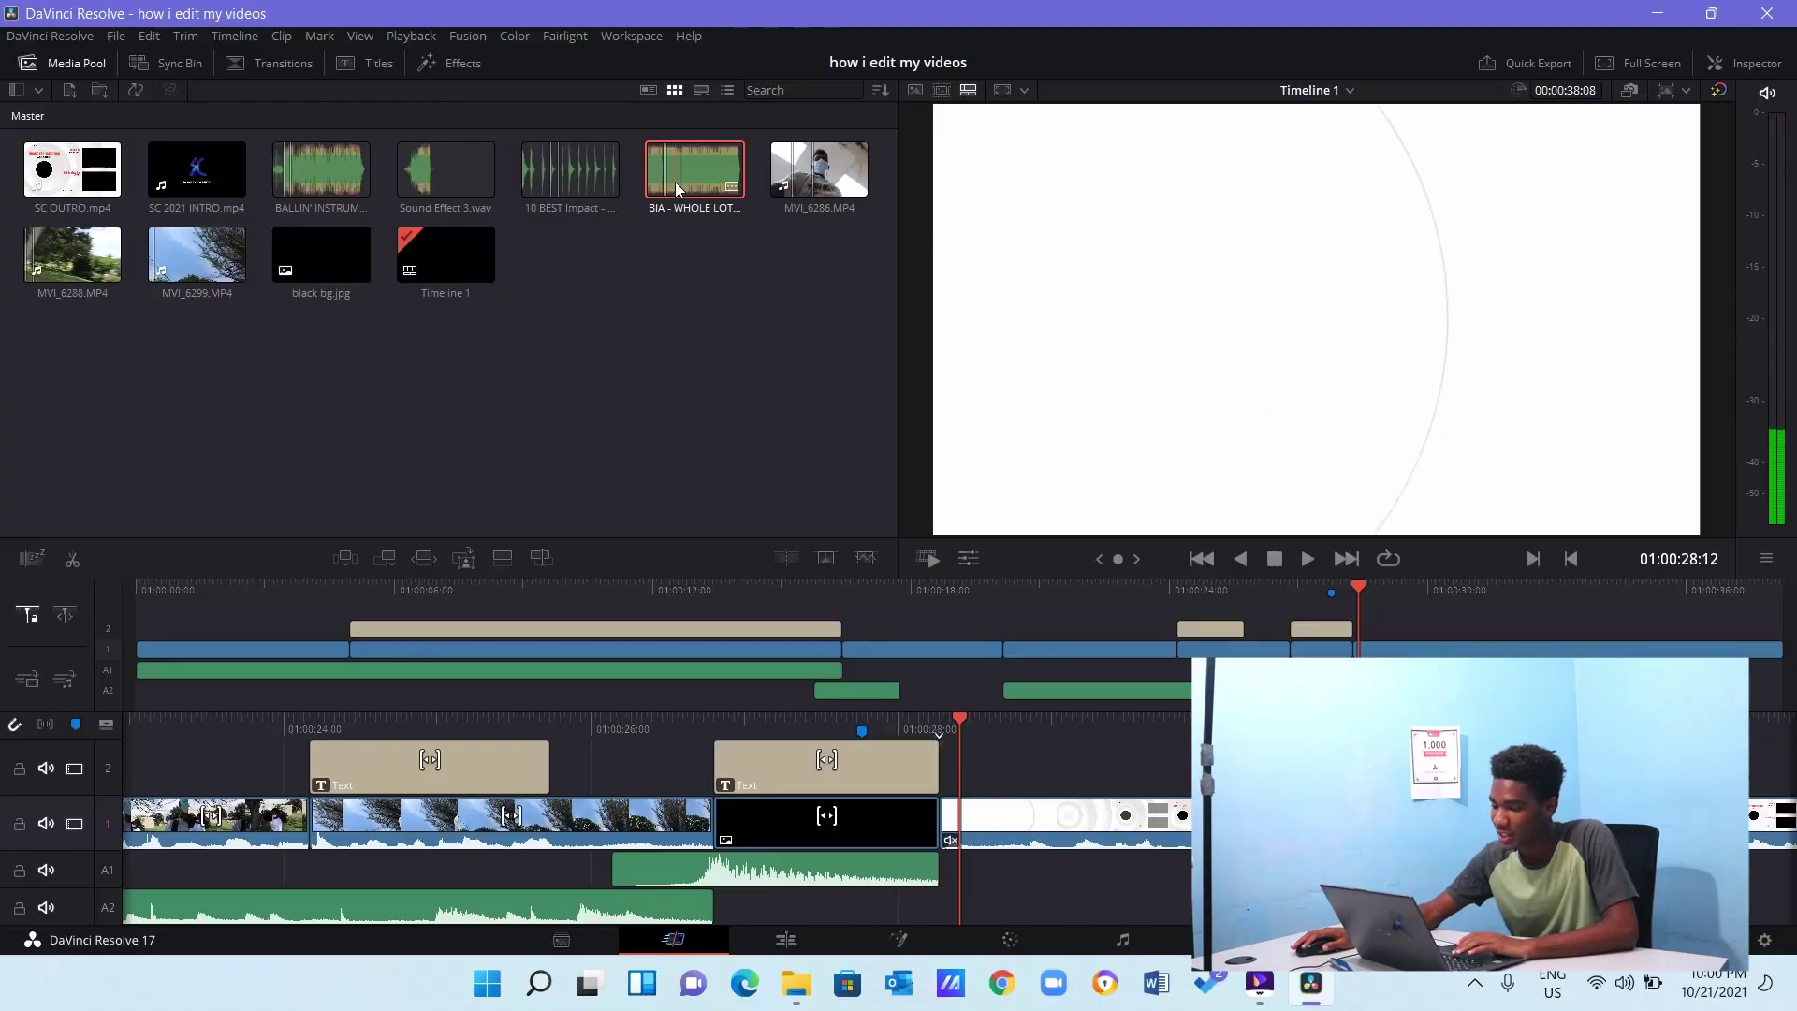
{"action": "left_click_drag", "start_coordinate": [676, 182], "coordinate": [969, 915]}
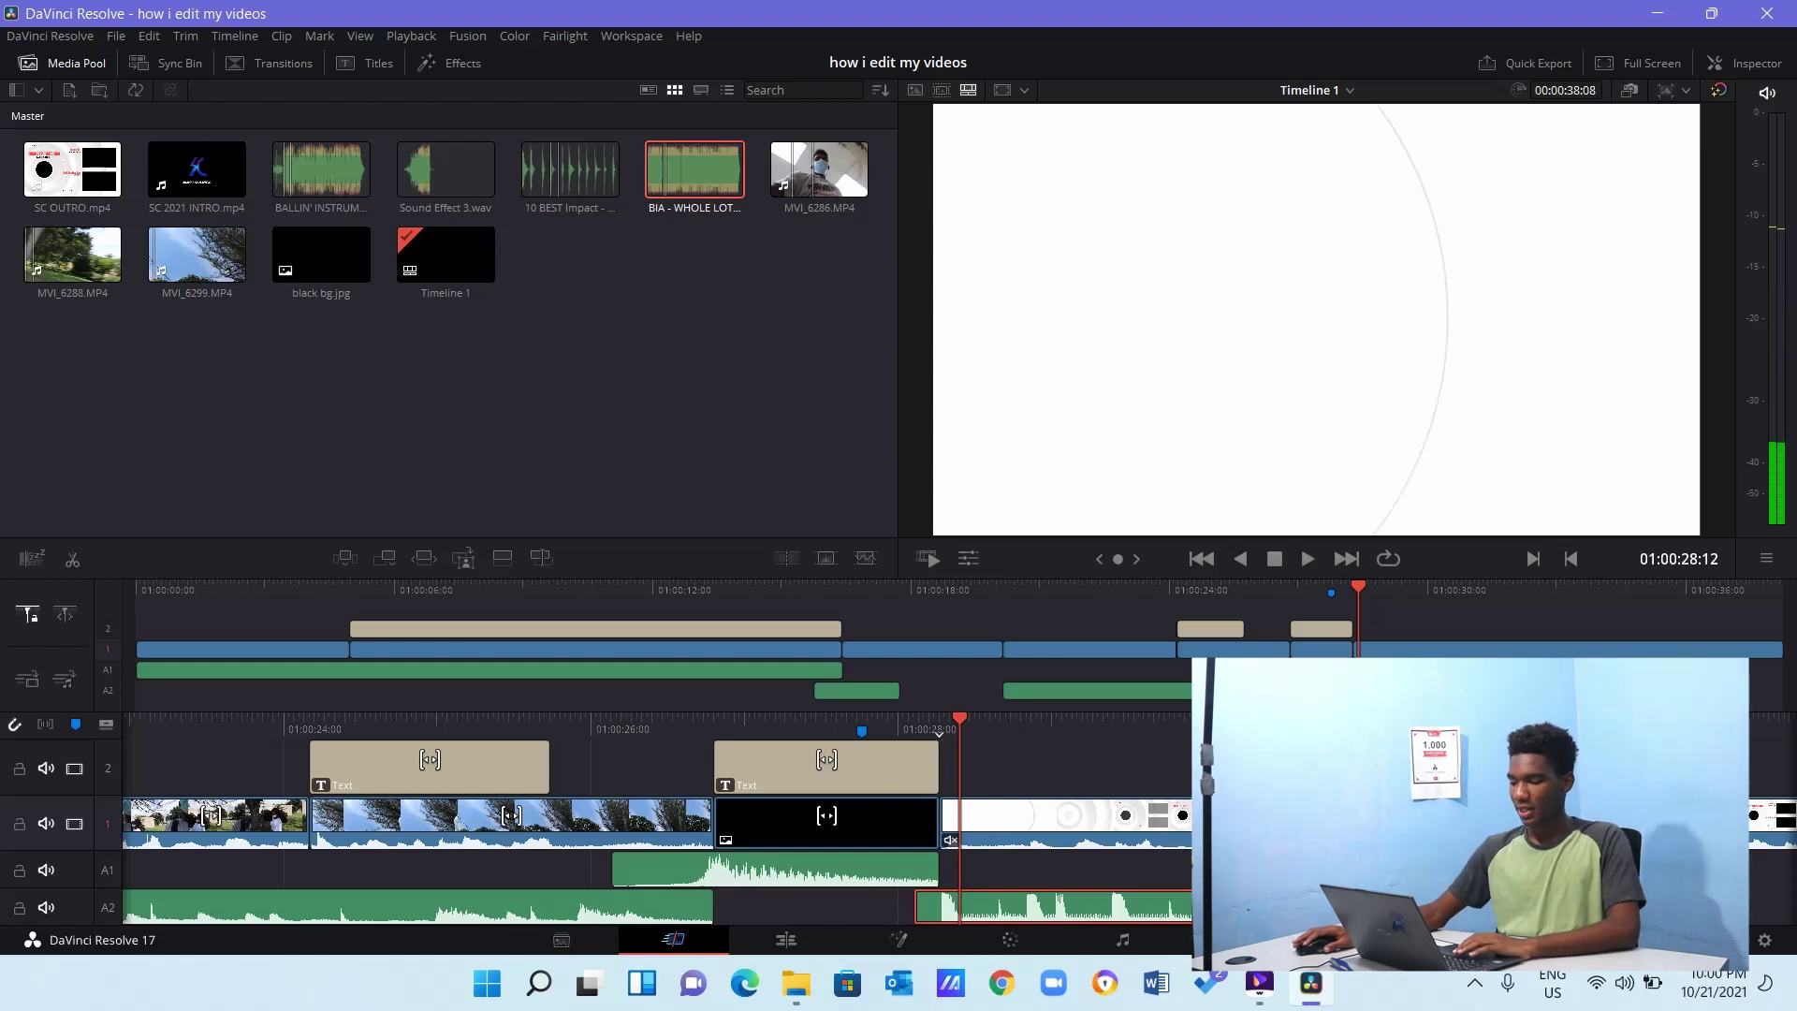
{"action": "left_click_drag", "start_coordinate": [1328, 746], "coordinate": [800, 746]}
{"action": "left_click", "coordinate": [1099, 793]}
{"action": "scroll", "coordinate": [1109, 815], "scroll_direction": "up", "scroll_amount": 6}
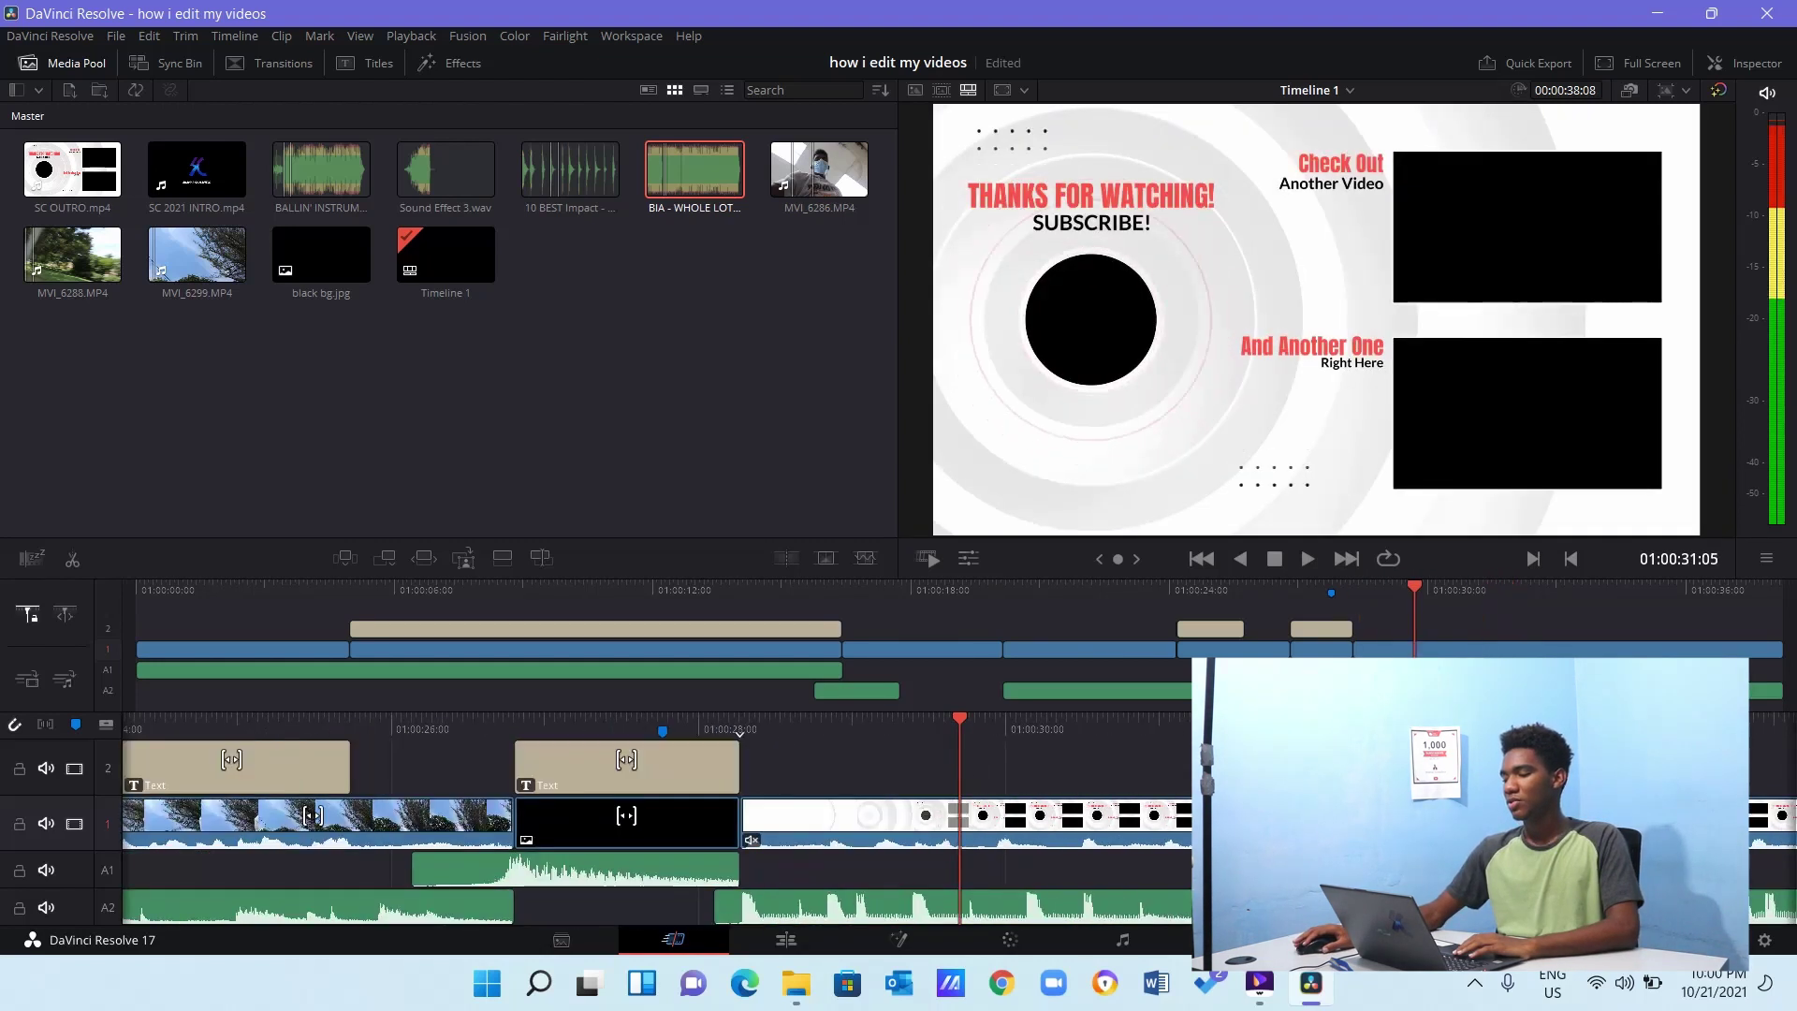
Return to the start of the timeline and play back the finished edit.
{"action": "key", "text": "Home"}
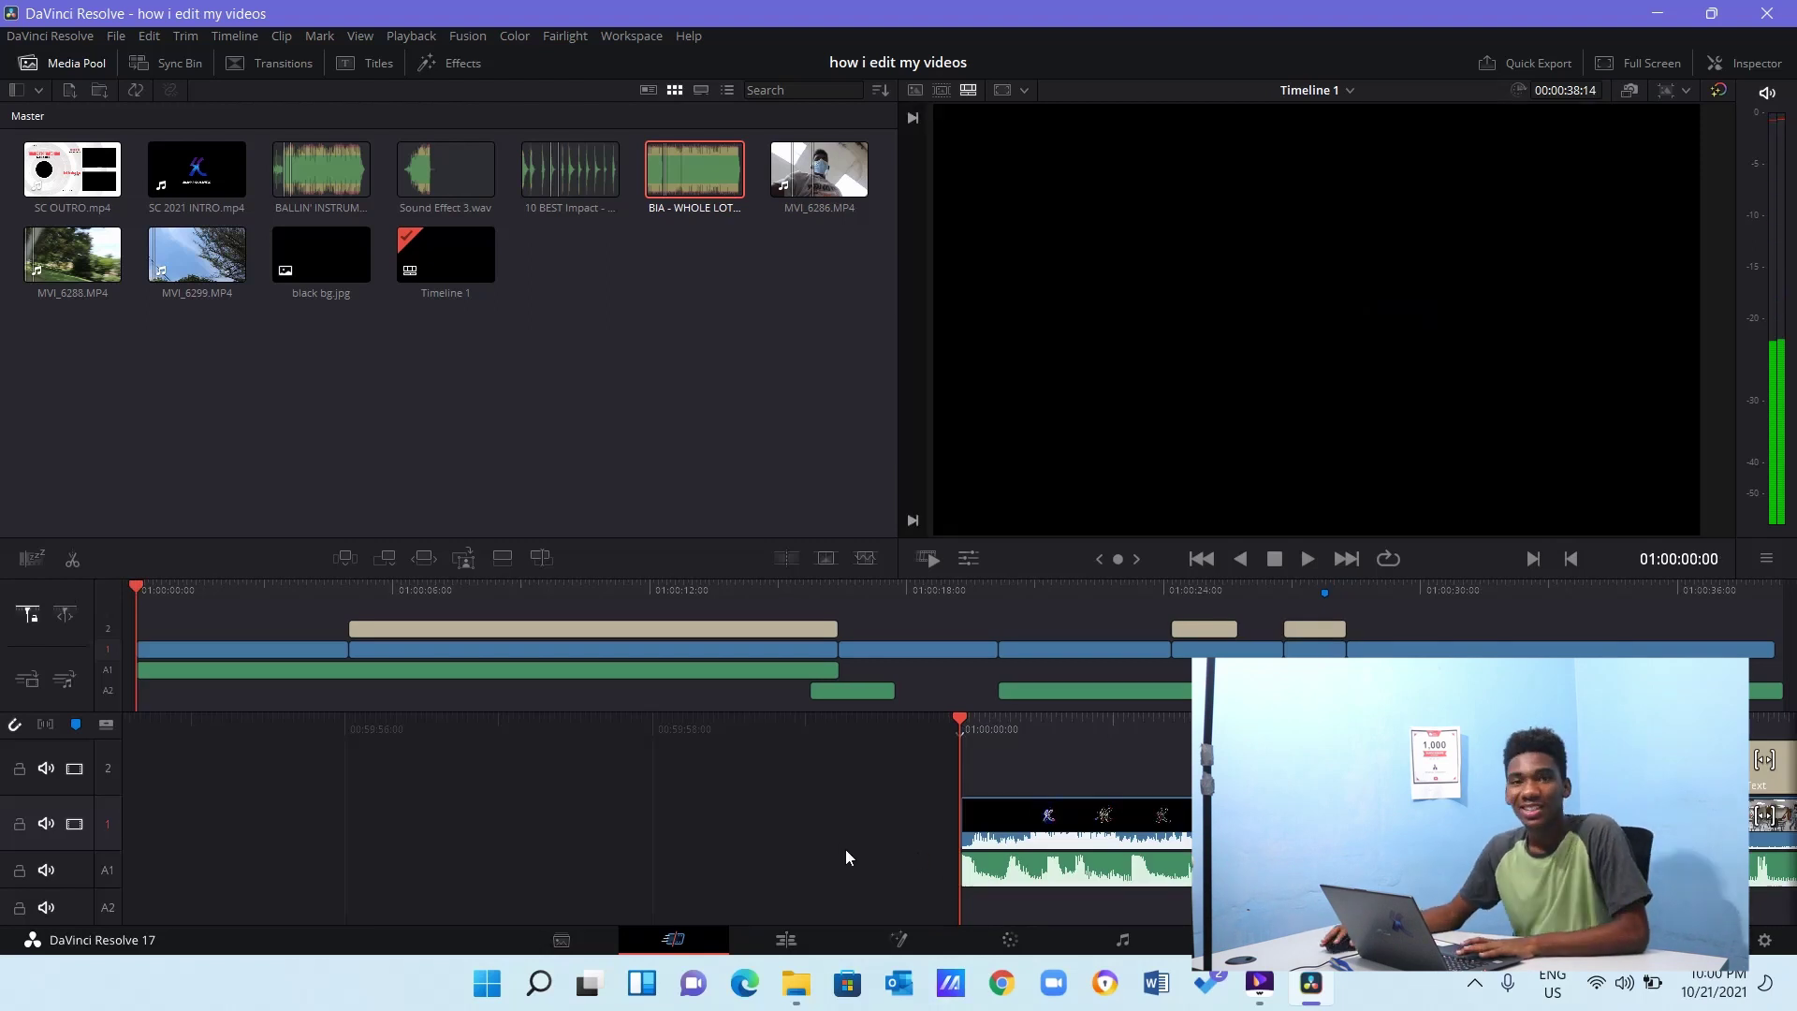
{"action": "left_click", "coordinate": [753, 457]}
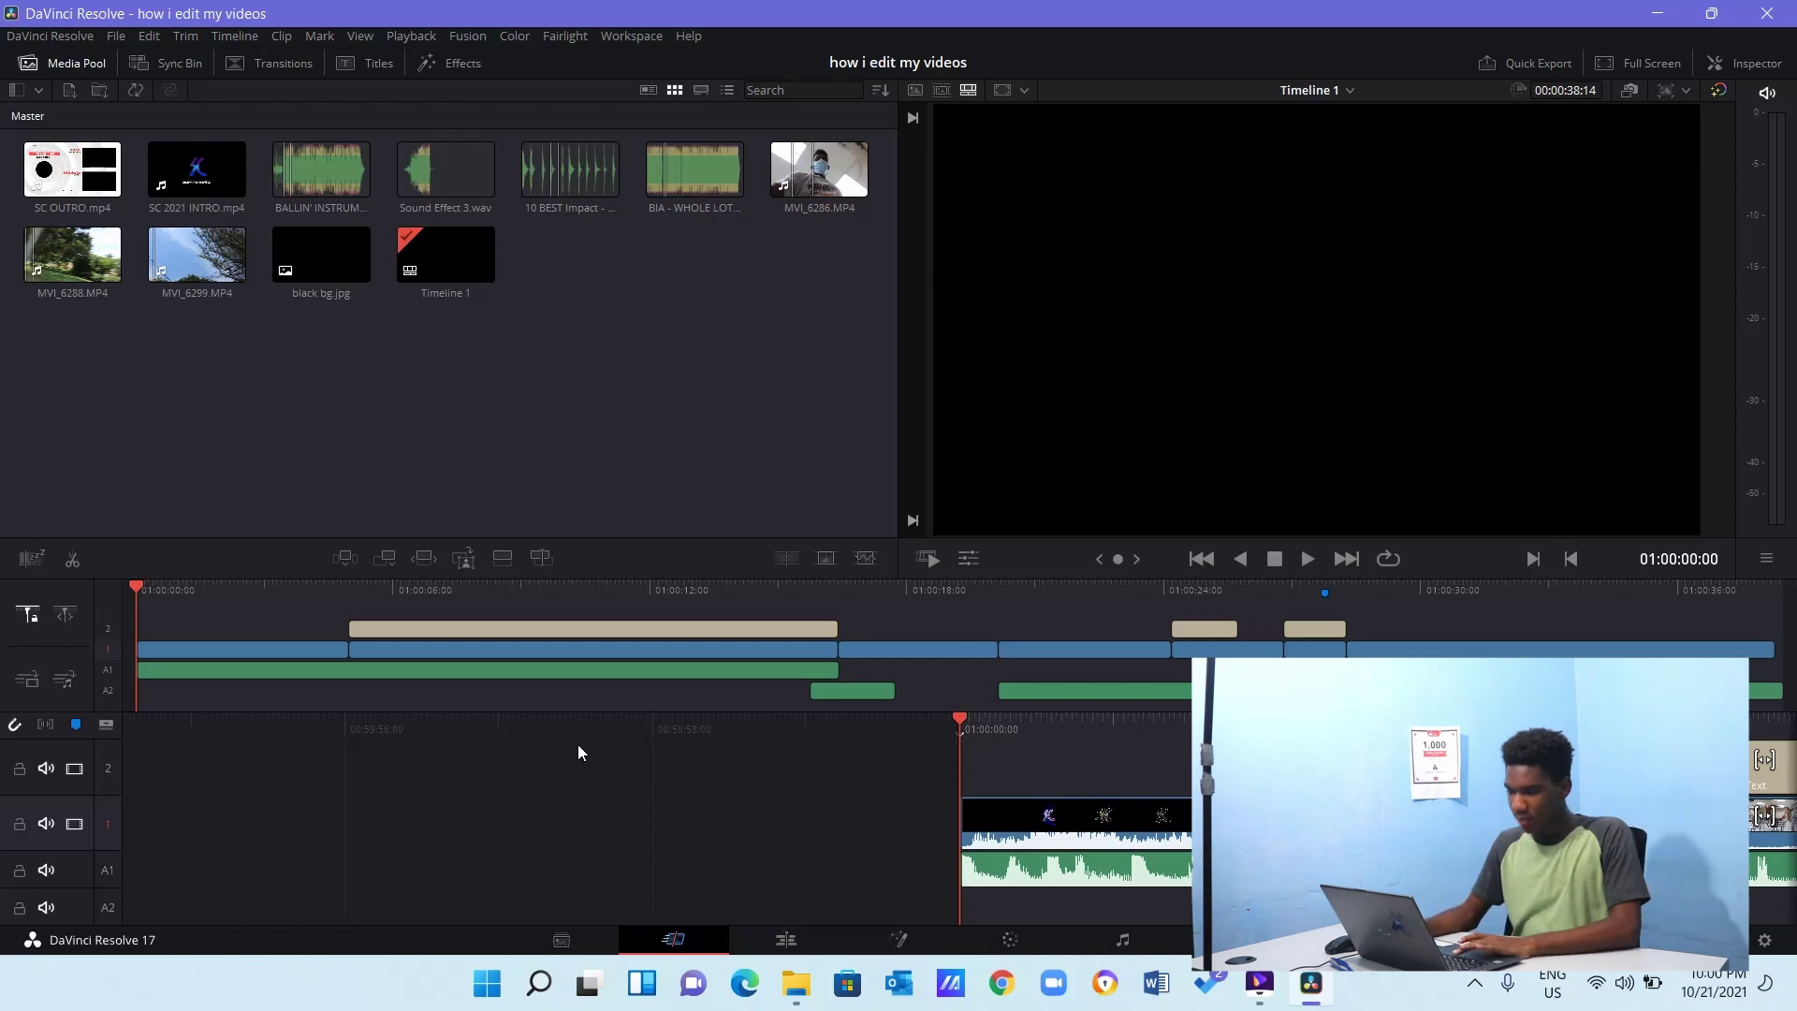
{"action": "key", "text": "space"}
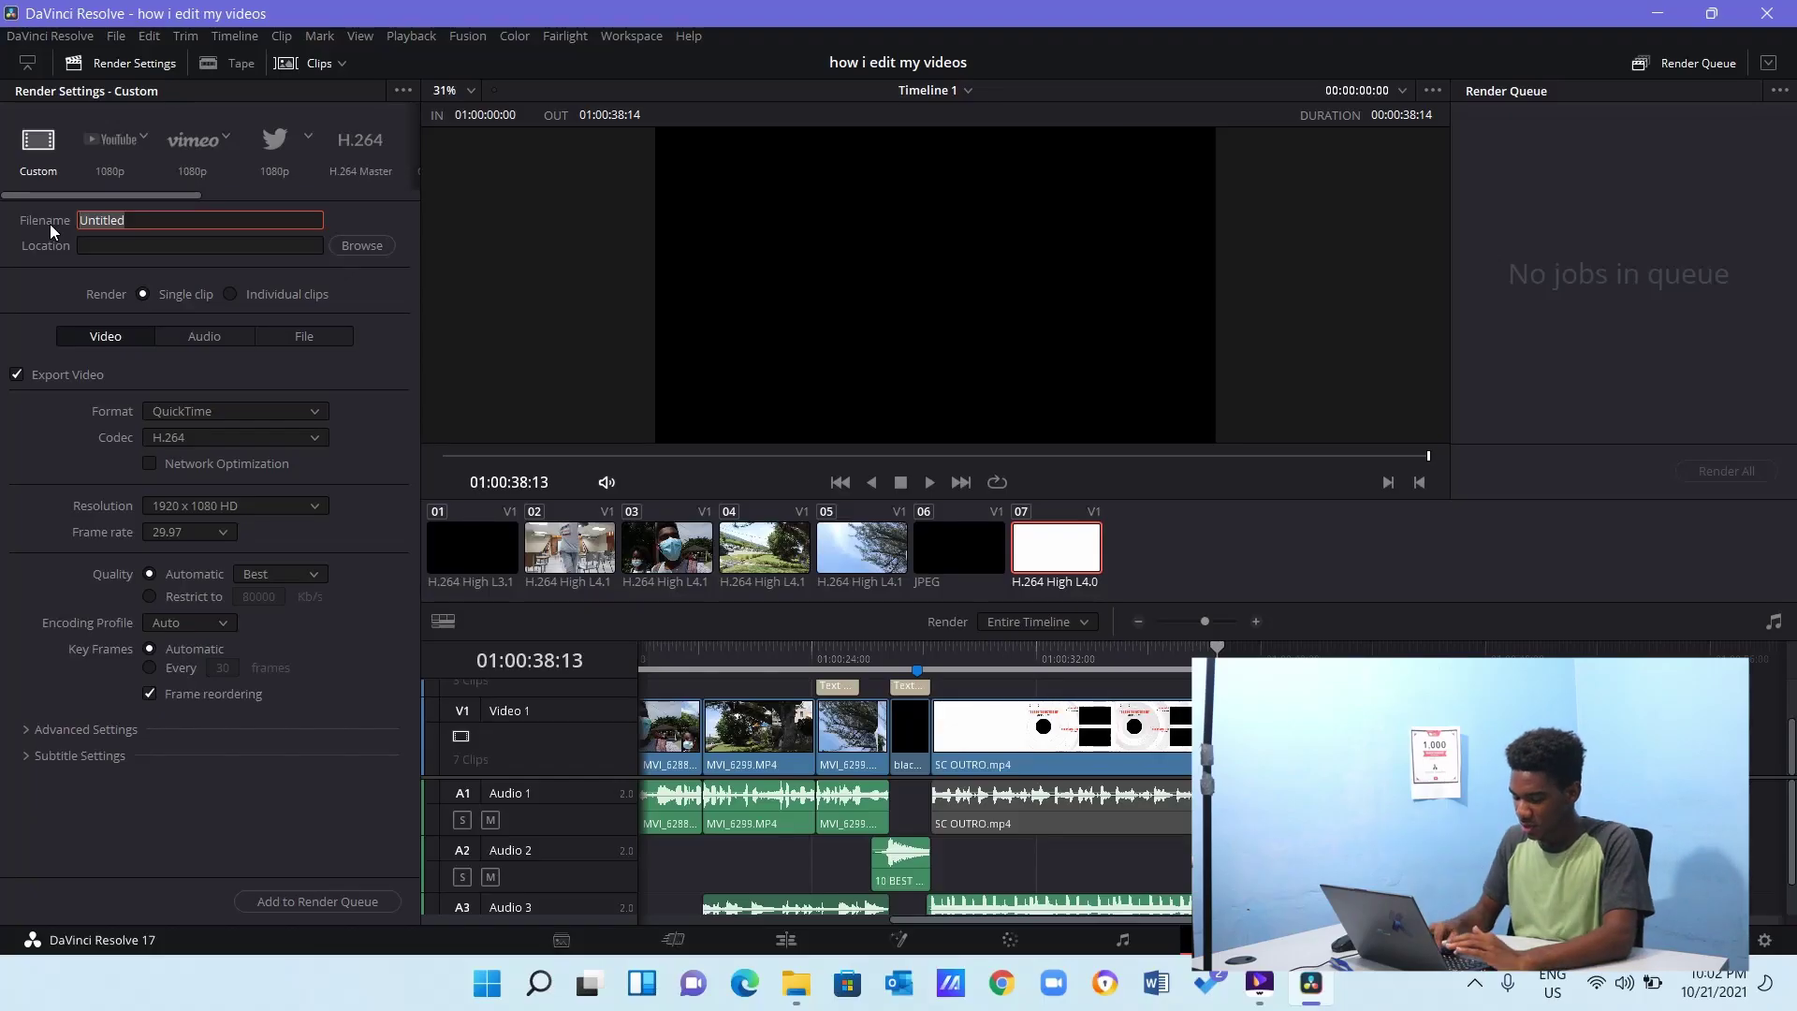
Enter the render filename for Timeline 1, beginning with "how i edi".
{"action": "type", "text": "Hhow i edi"}
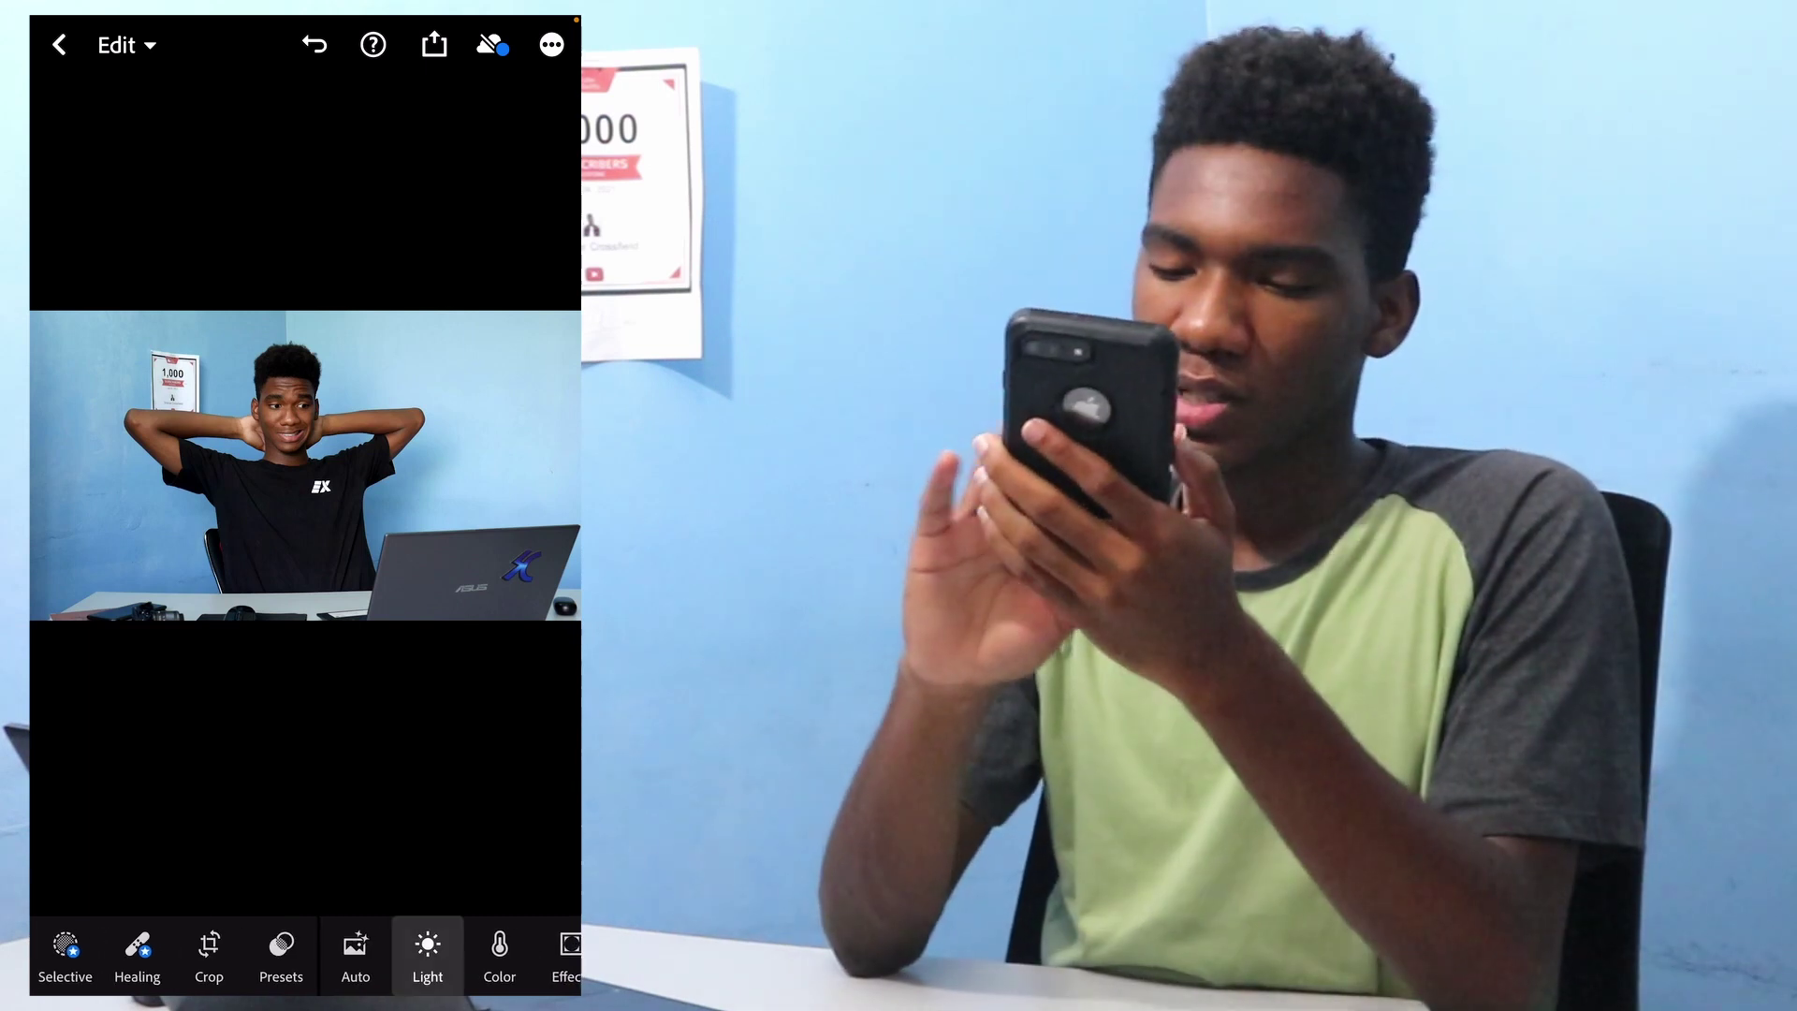
Switch to Lightroom on the phone and set the photo's Highlights to -100.
{"action": "scroll", "coordinate": [305, 955], "scroll_direction": "right", "scroll_amount": 3}
{"action": "scroll", "coordinate": [305, 955], "scroll_direction": "left", "scroll_amount": 2}
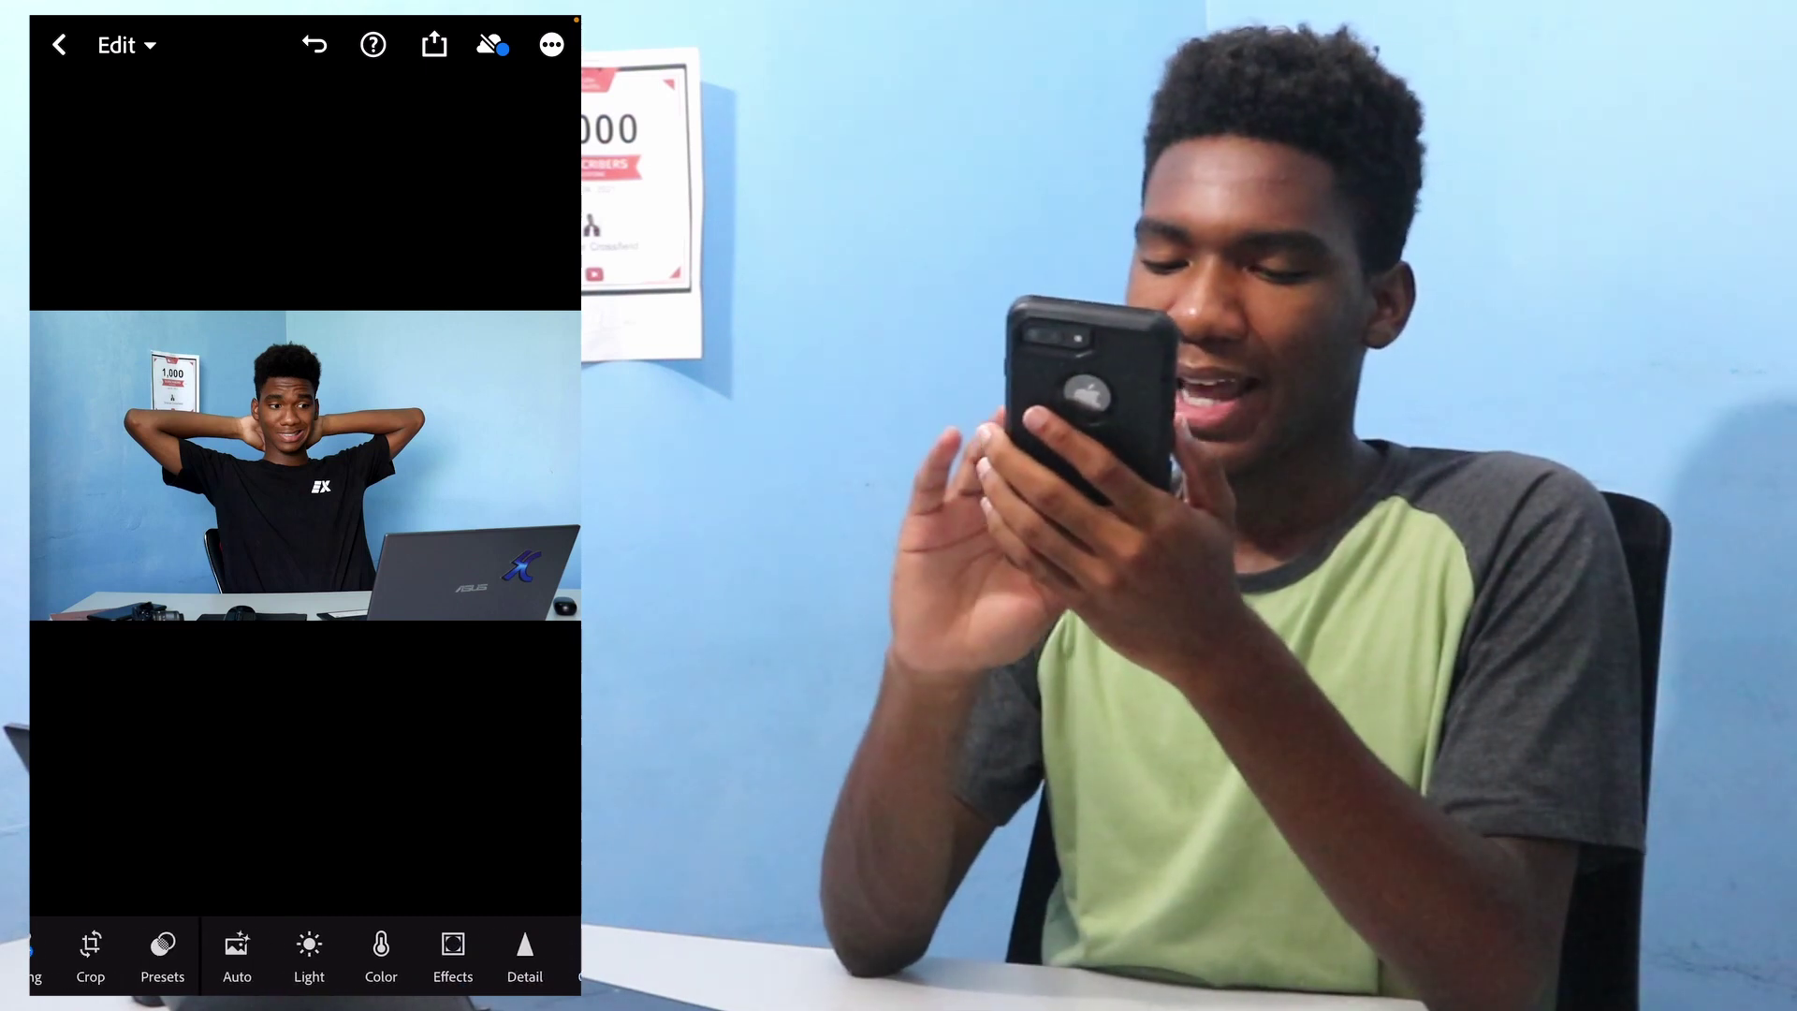
{"action": "left_click", "coordinate": [308, 956]}
{"action": "left_click_drag", "start_coordinate": [305, 727], "coordinate": [69, 713]}
Set the photo's Shadows to +25, Whites to +23 and Blacks to +7.
{"action": "scroll", "coordinate": [305, 758], "scroll_direction": "down", "scroll_amount": 1}
{"action": "scroll", "coordinate": [305, 758], "scroll_direction": "down", "scroll_amount": 1}
{"action": "scroll", "coordinate": [305, 758], "scroll_direction": "down", "scroll_amount": 1}
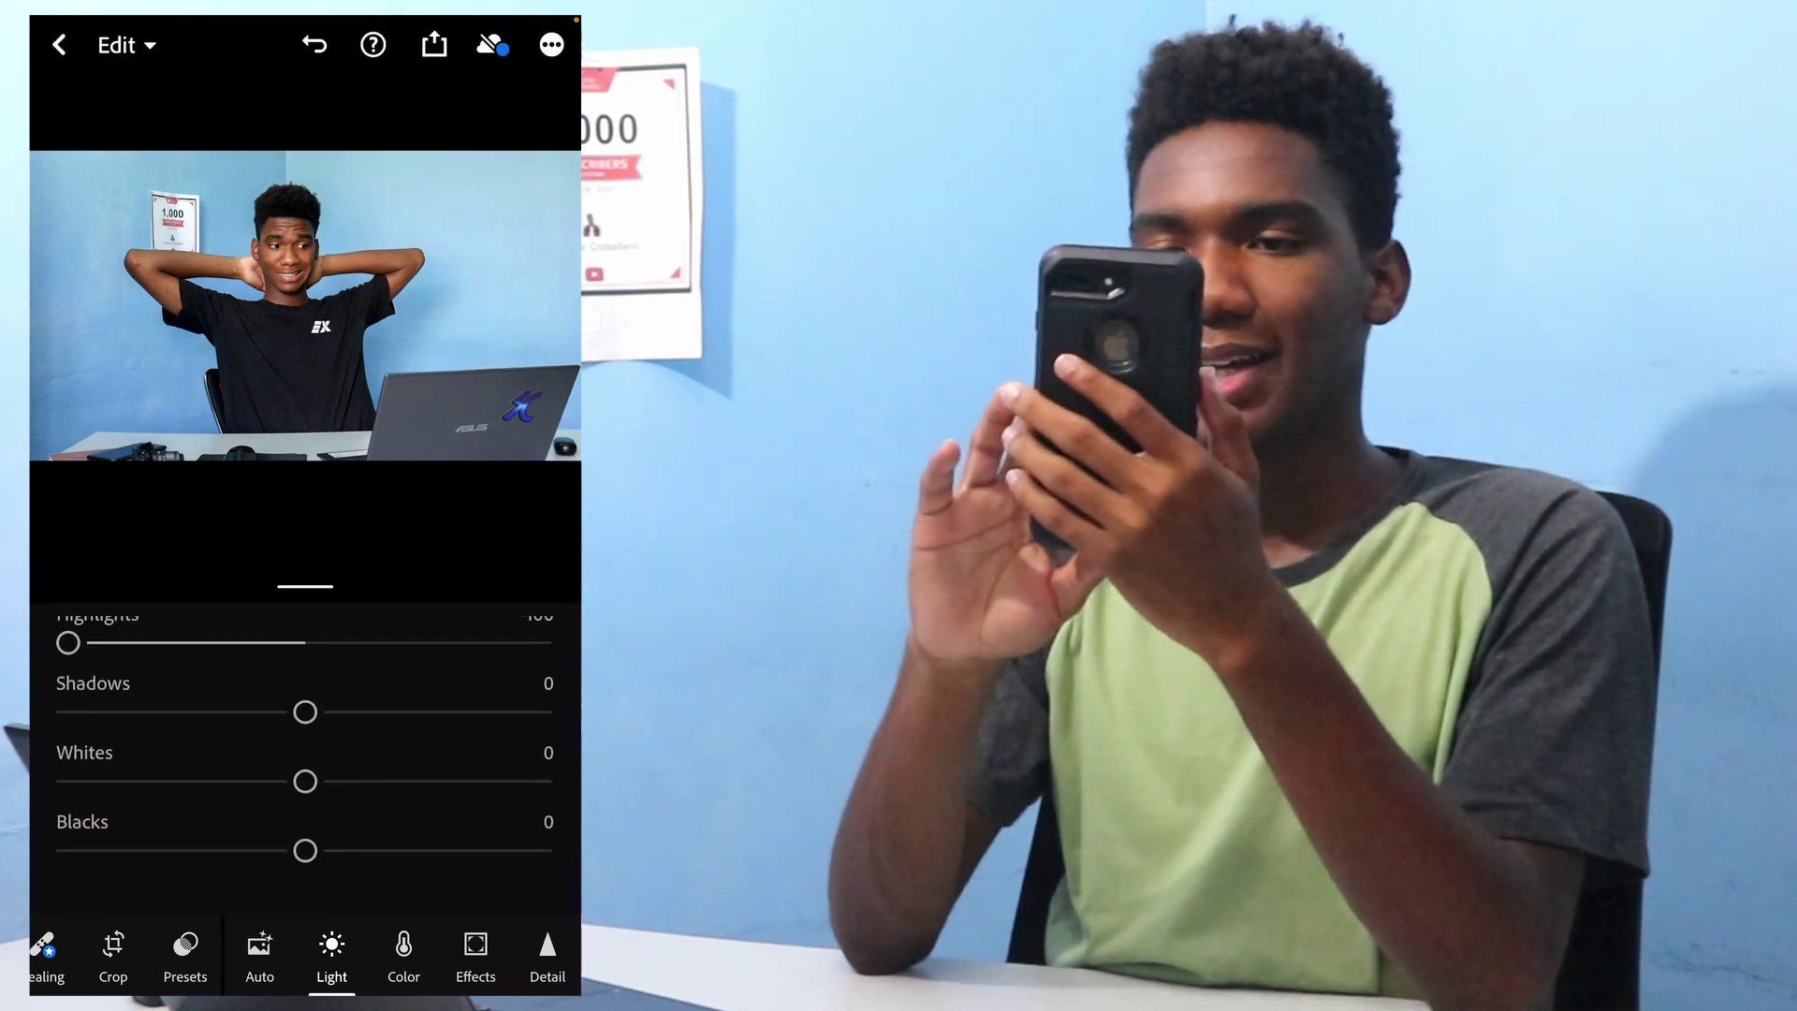
{"action": "left_click_drag", "start_coordinate": [305, 712], "coordinate": [381, 712]}
{"action": "left_click_drag", "start_coordinate": [305, 851], "coordinate": [347, 851]}
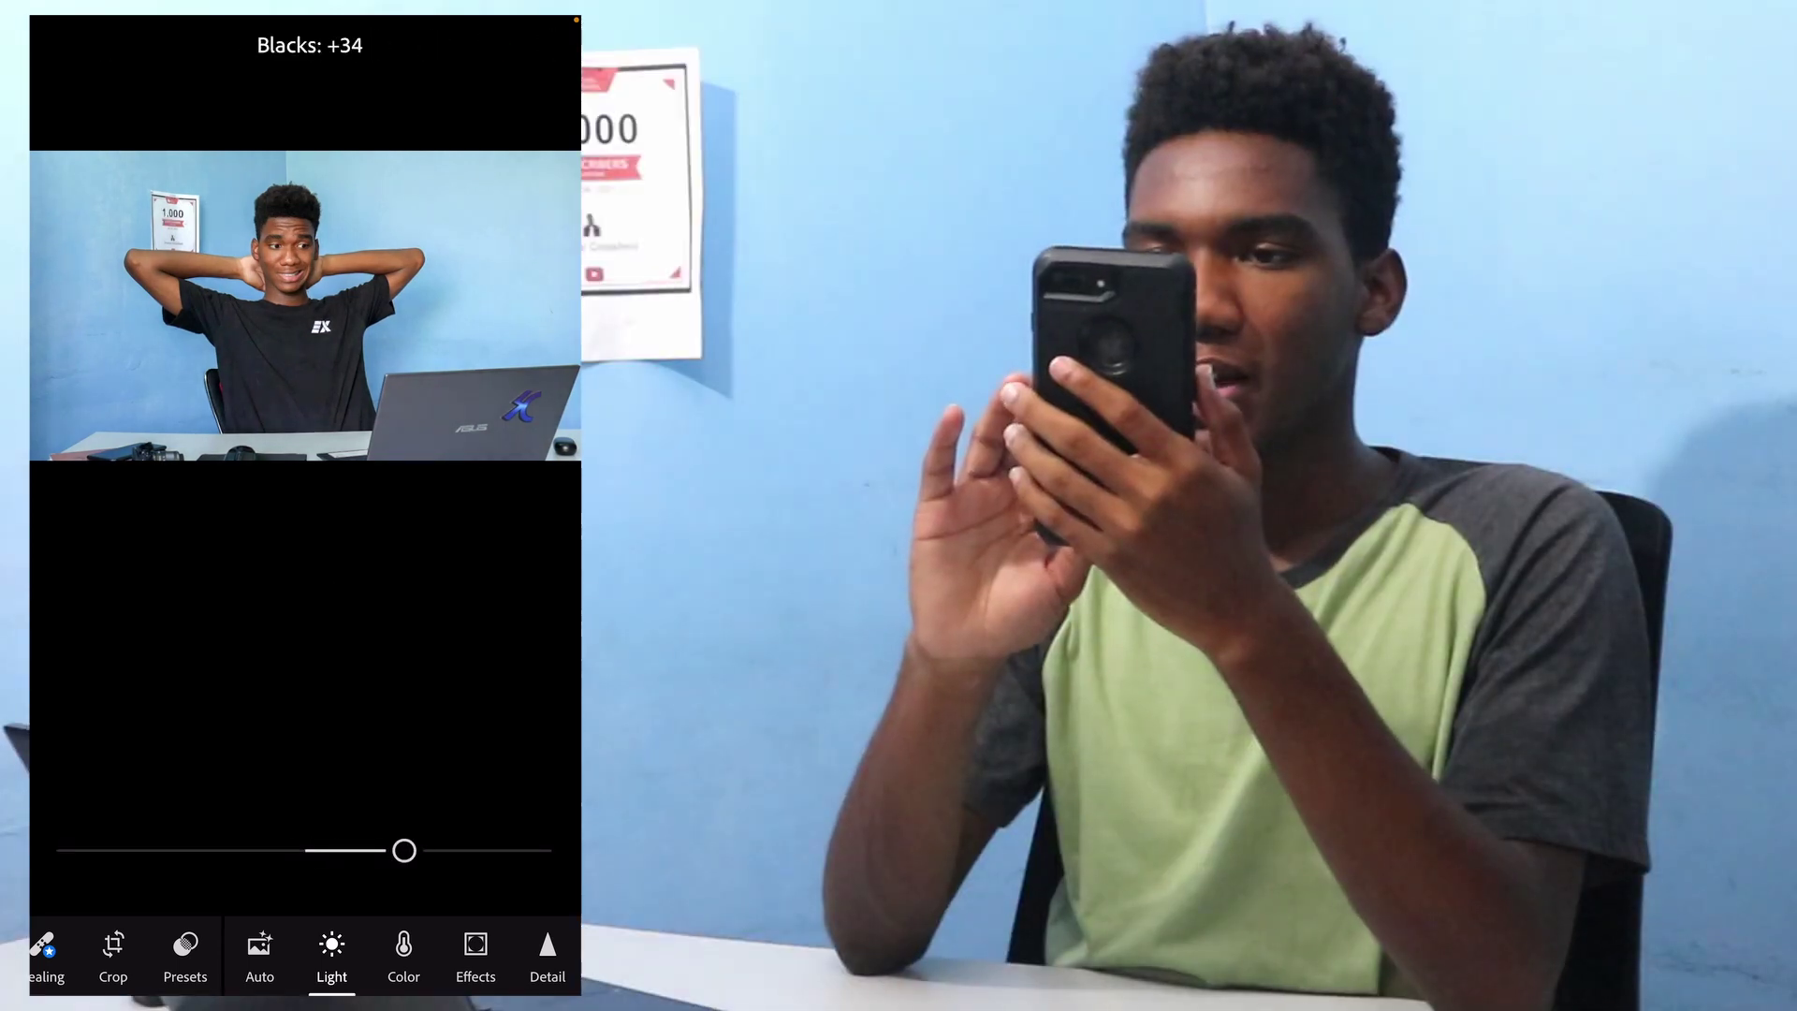
{"action": "left_click_drag", "start_coordinate": [305, 782], "coordinate": [375, 781]}
Adjust the photo's Saturation and set its Sharpening to 17.
{"action": "scroll", "coordinate": [305, 957], "scroll_direction": "right", "scroll_amount": 1}
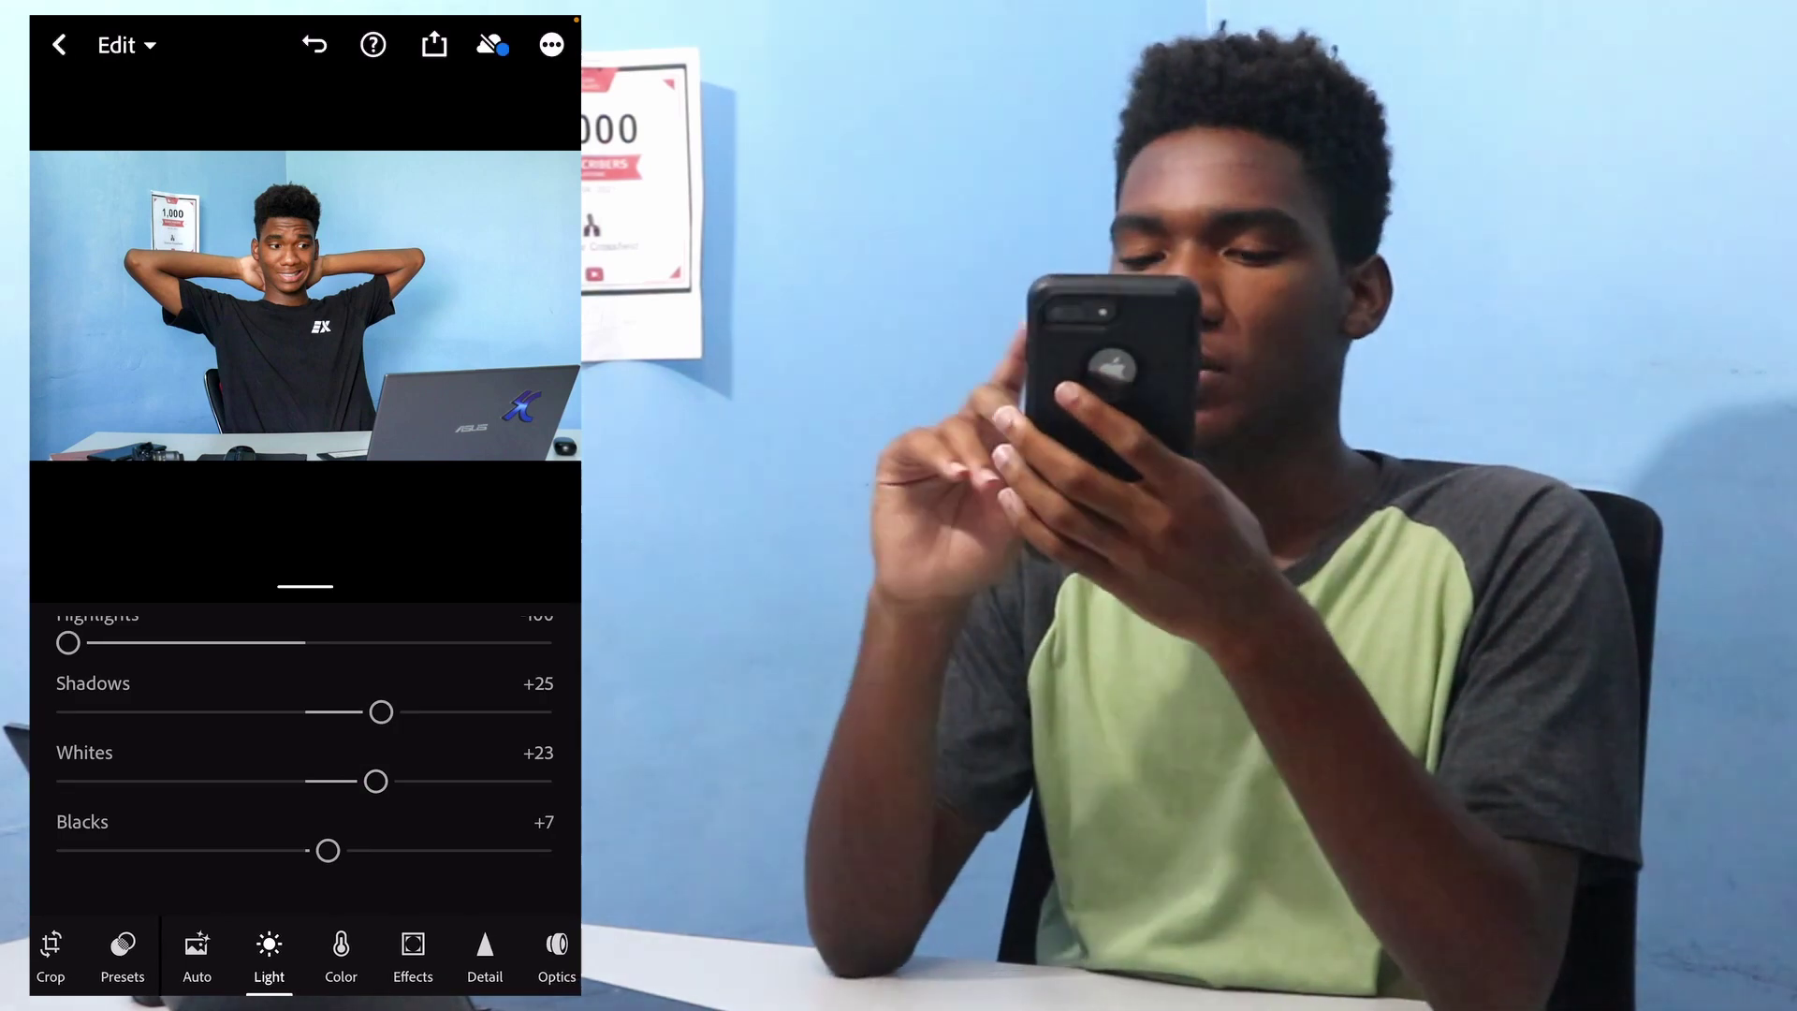
{"action": "left_click", "coordinate": [340, 954]}
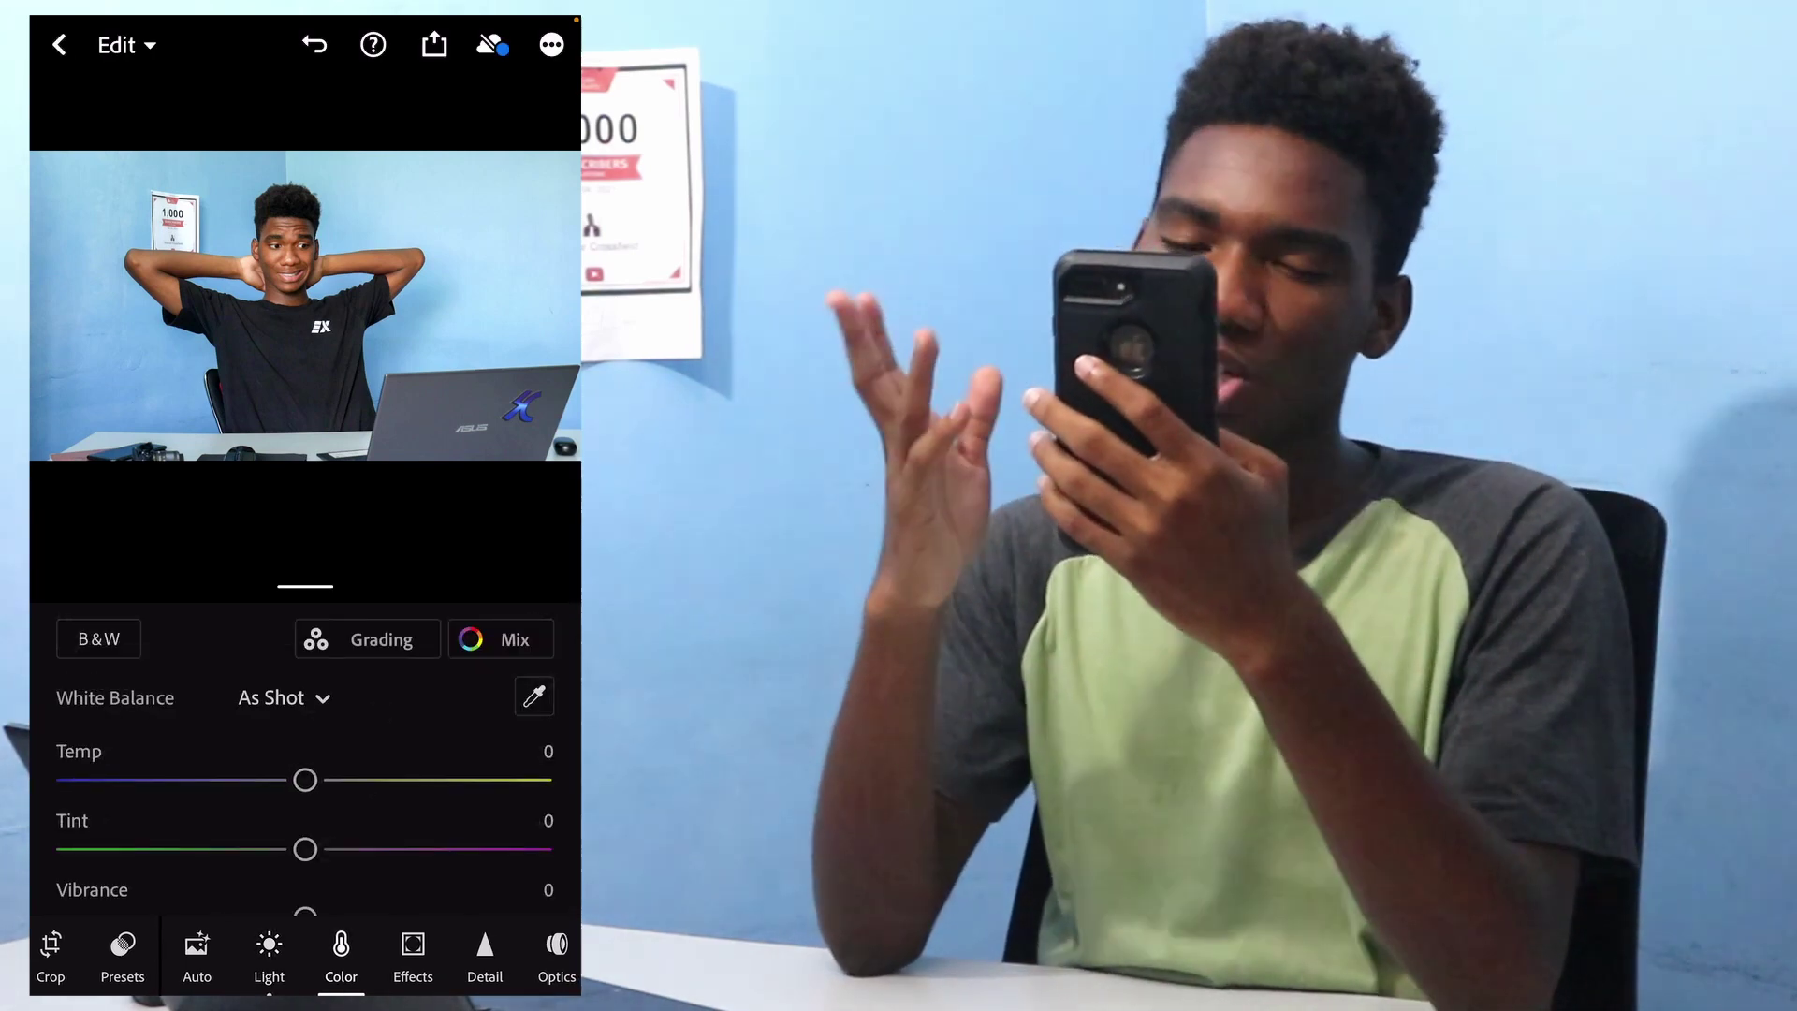
{"action": "scroll", "coordinate": [305, 758], "scroll_direction": "down", "scroll_amount": 2}
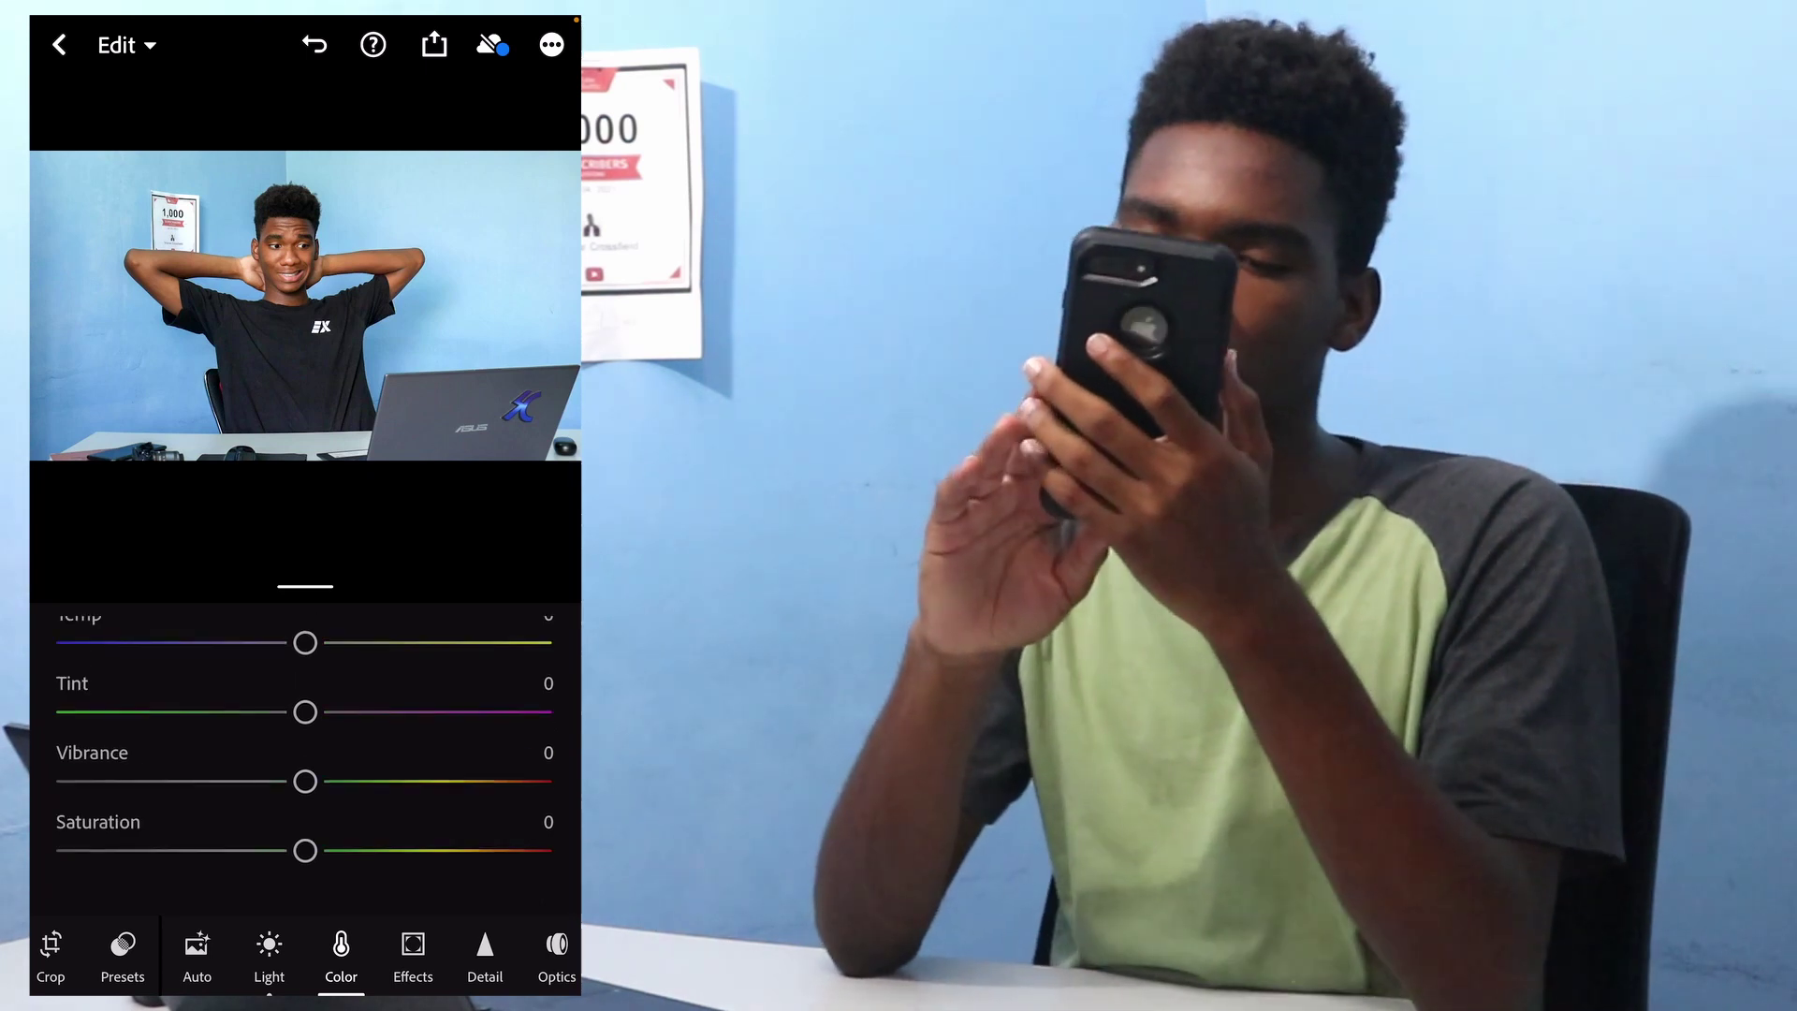
{"action": "left_click_drag", "start_coordinate": [305, 849], "coordinate": [305, 849]}
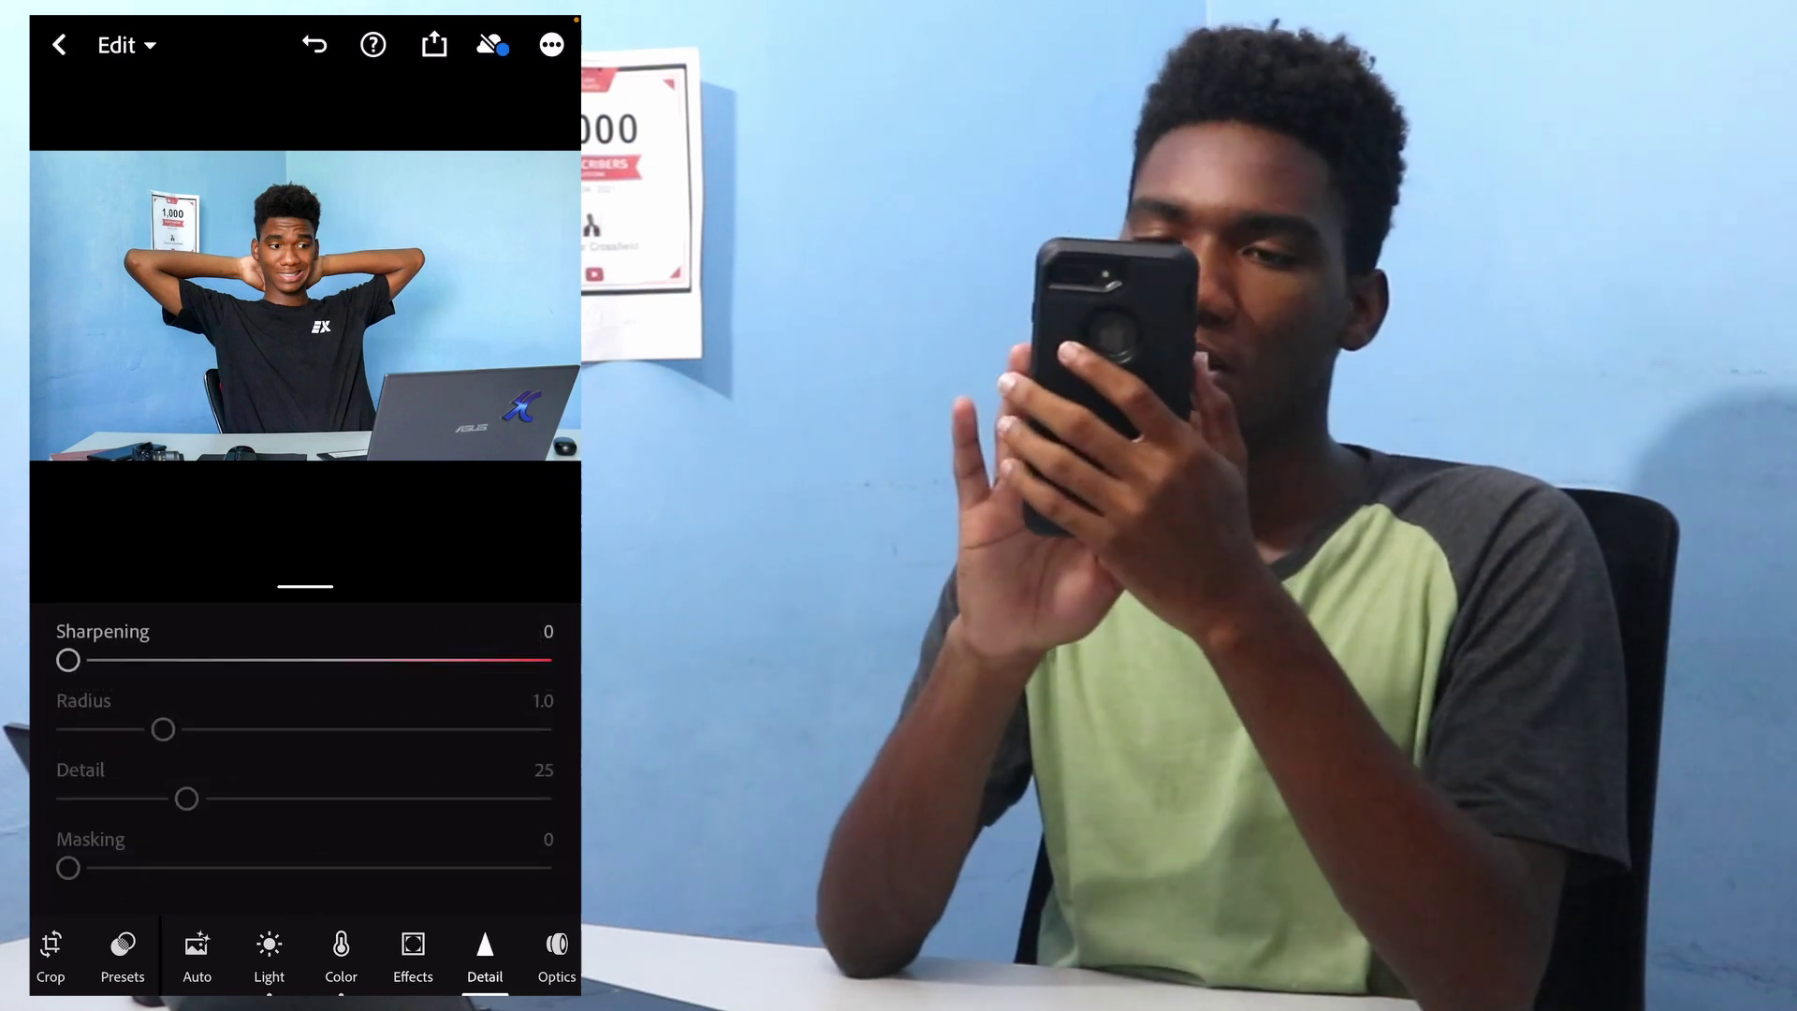
{"action": "left_click_drag", "start_coordinate": [68, 660], "coordinate": [122, 660]}
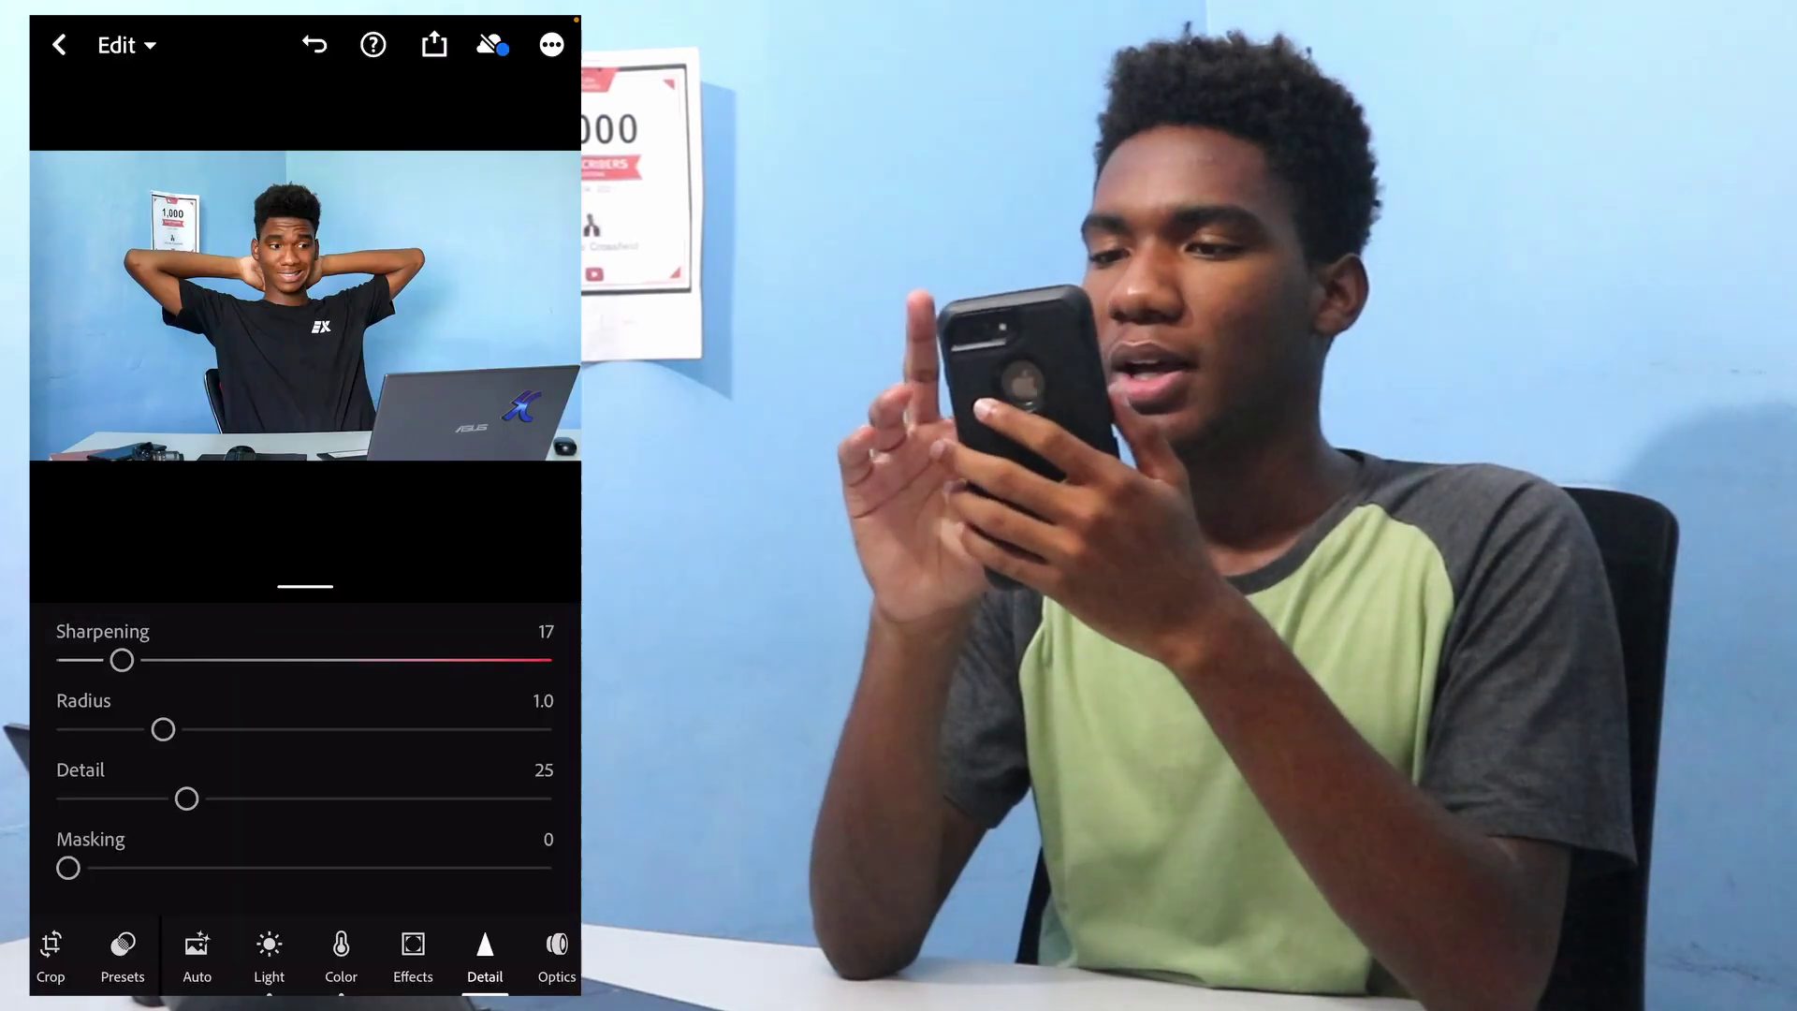
Export the retouched photo to the Camera Roll.
{"action": "left_click", "coordinate": [433, 44]}
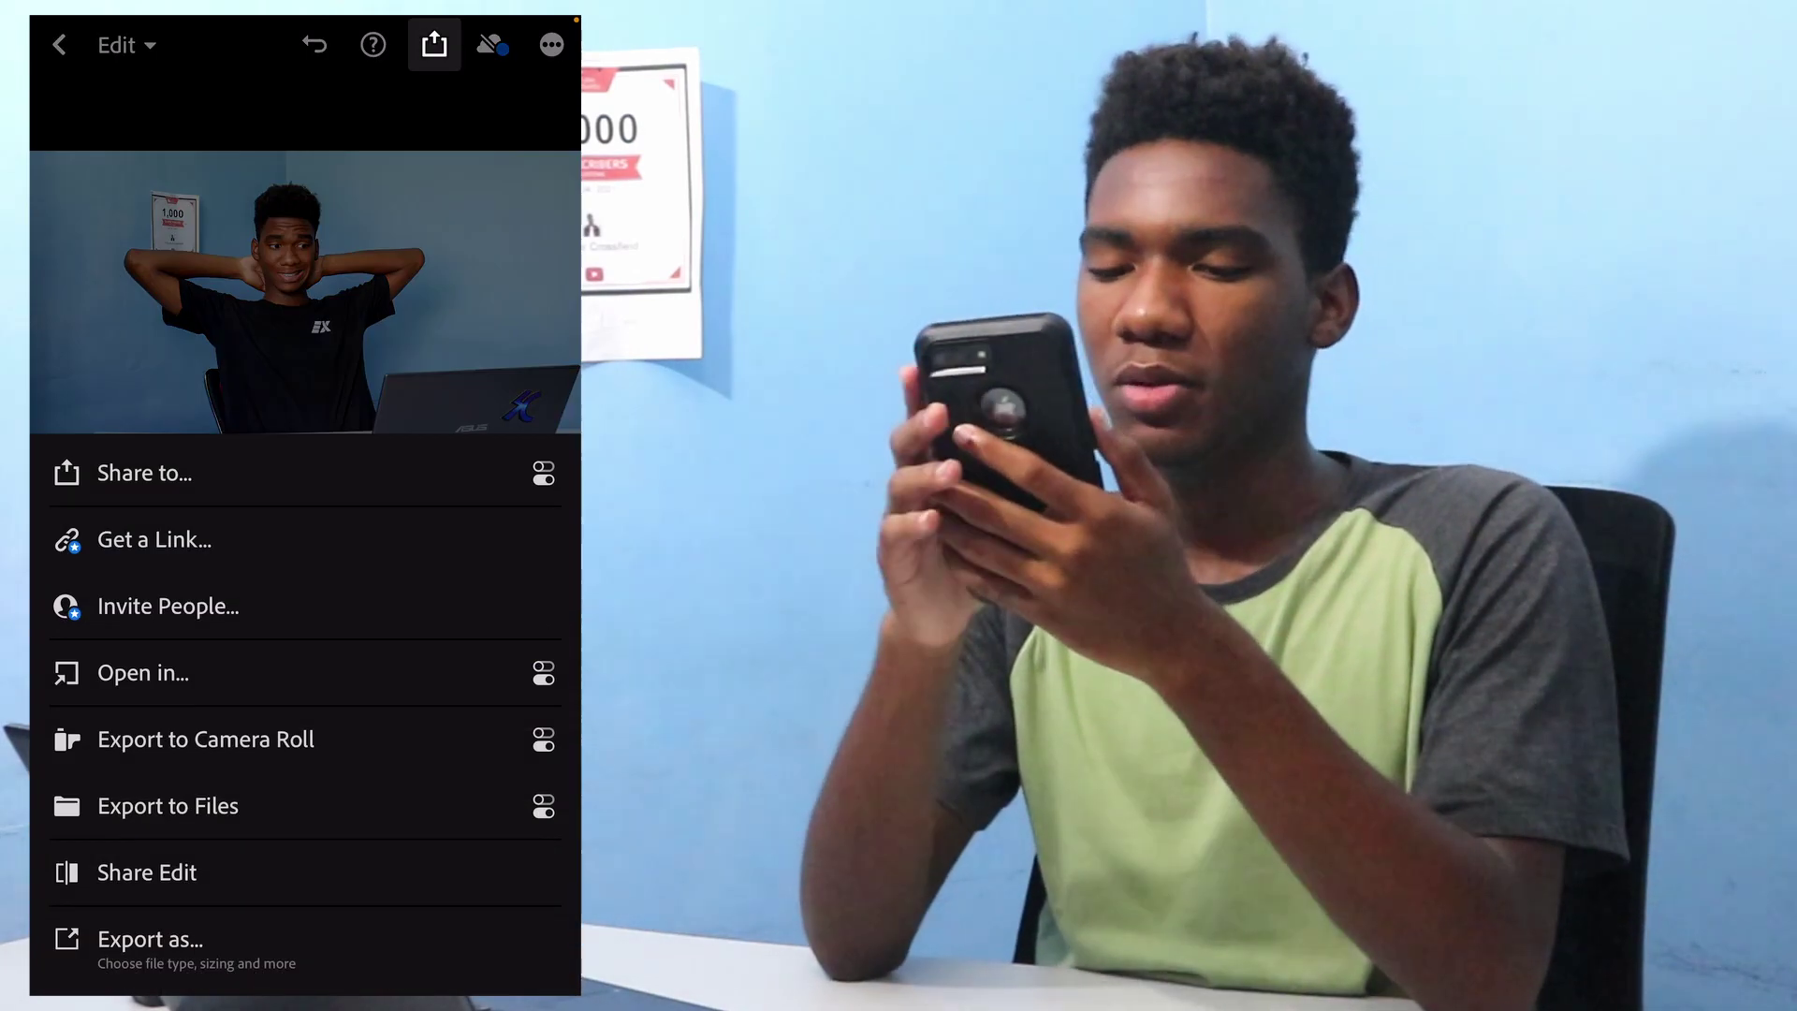
{"action": "left_click", "coordinate": [206, 739]}
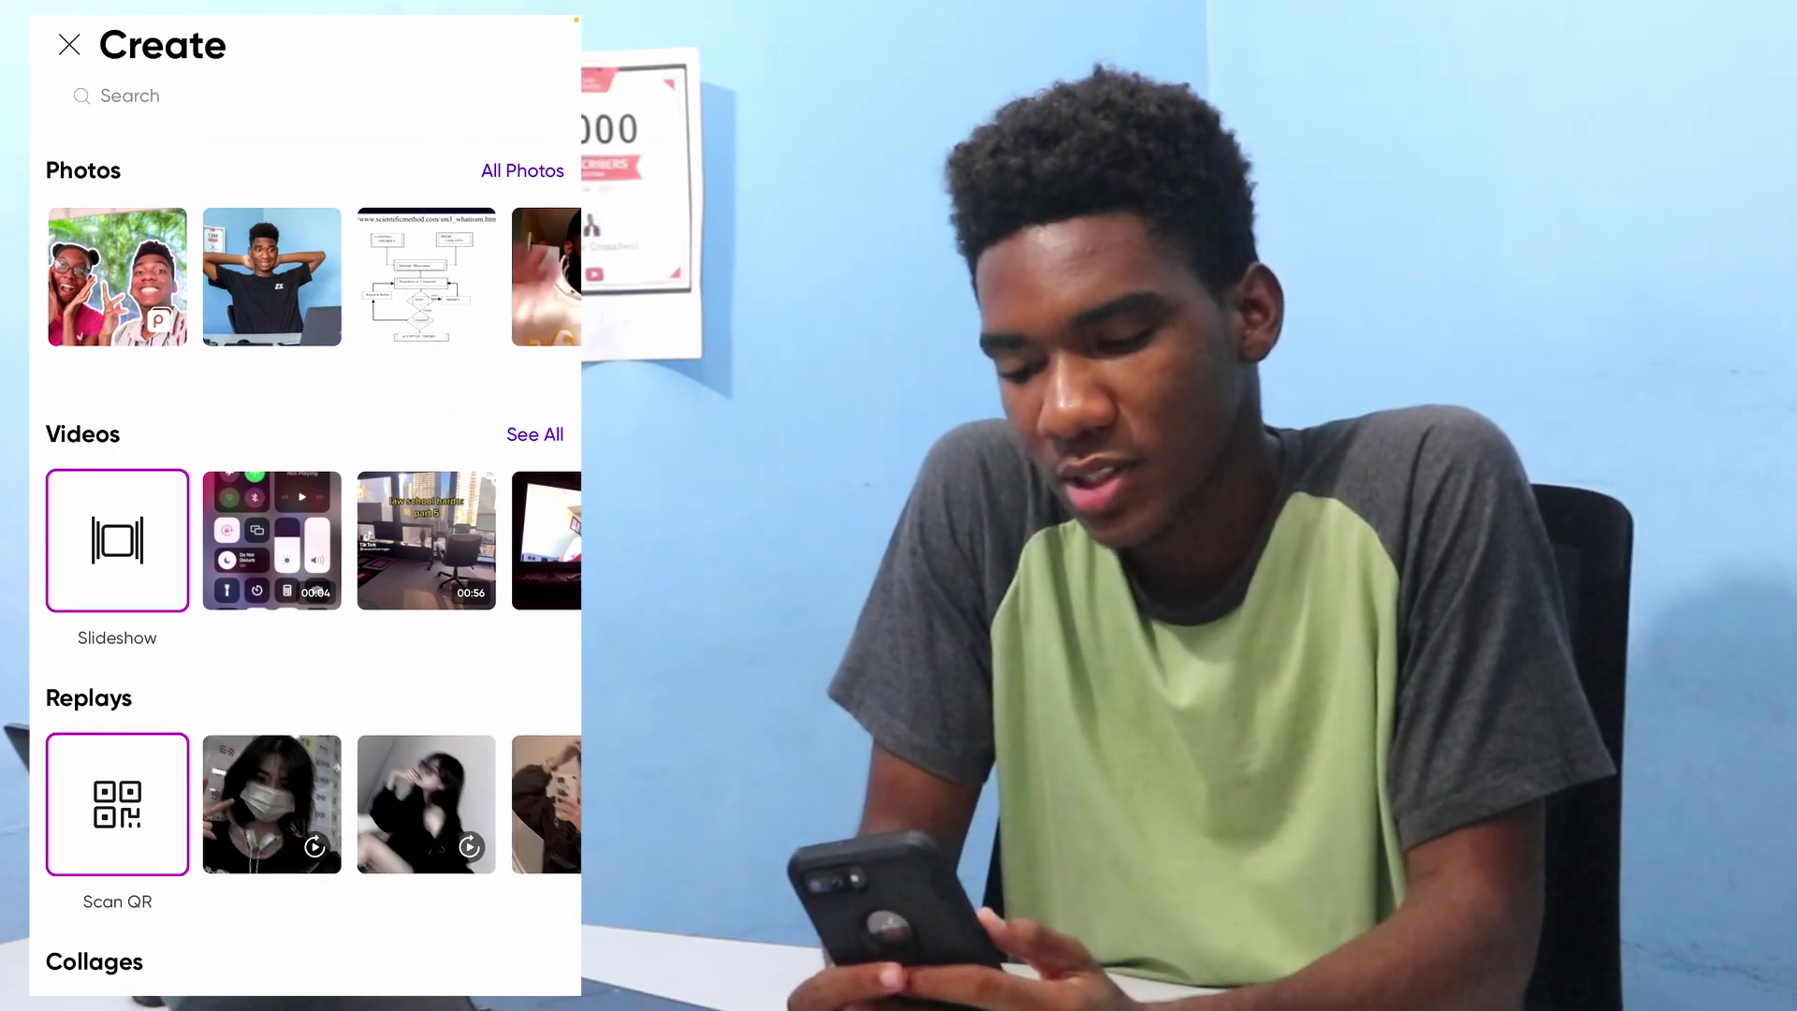
Switch to Picsart, open the bookshelf image from all photos, and crop it to 16:9.
{"action": "left_click", "coordinate": [521, 170]}
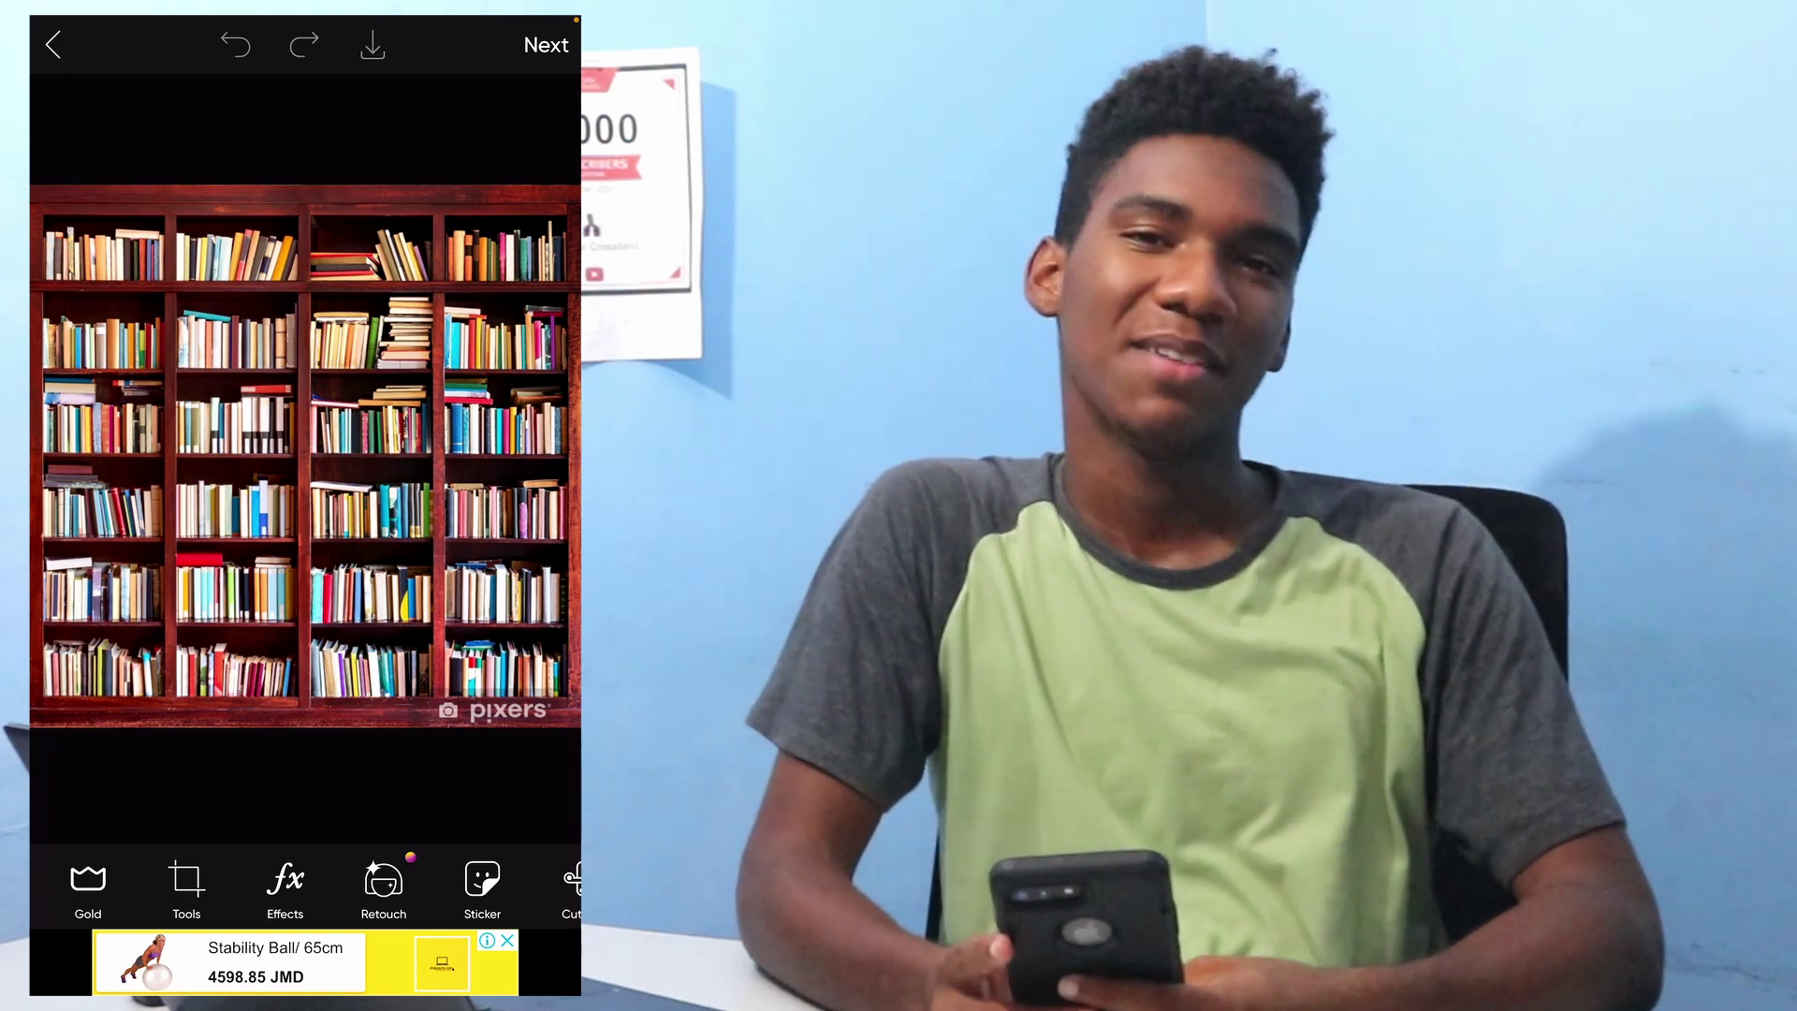
{"action": "left_click", "coordinate": [186, 889]}
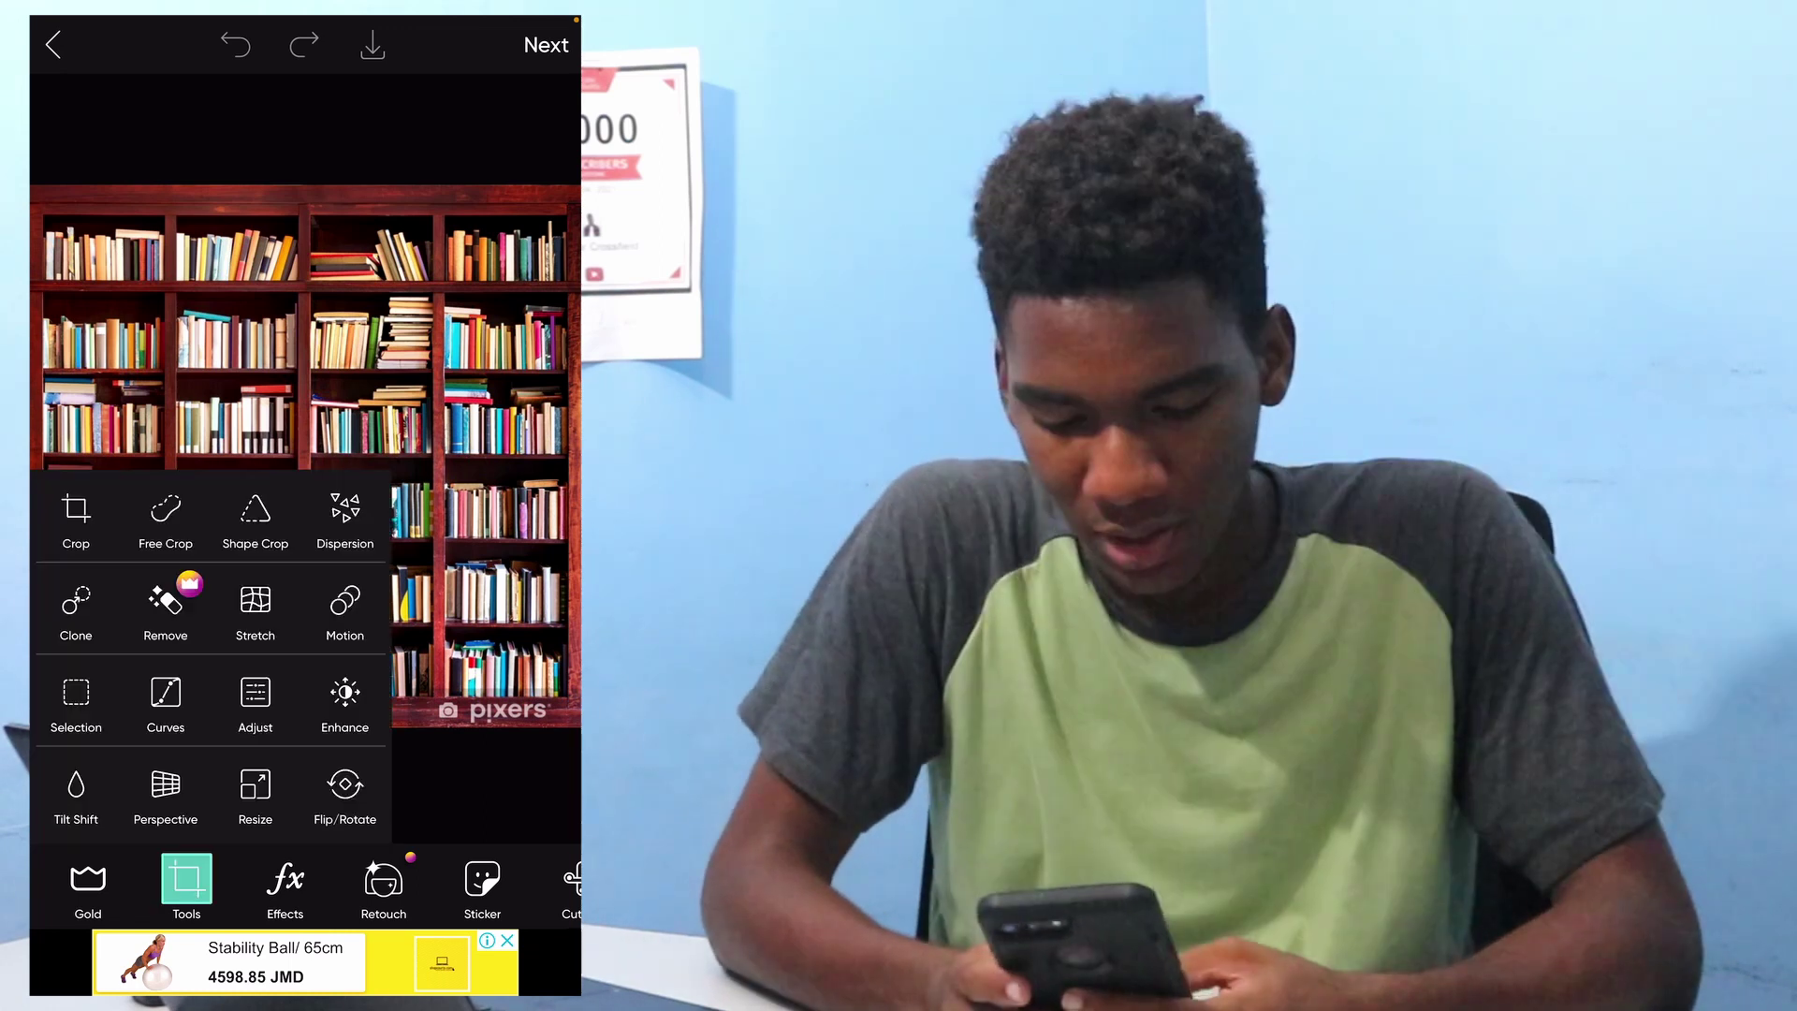
{"action": "left_click", "coordinate": [76, 517]}
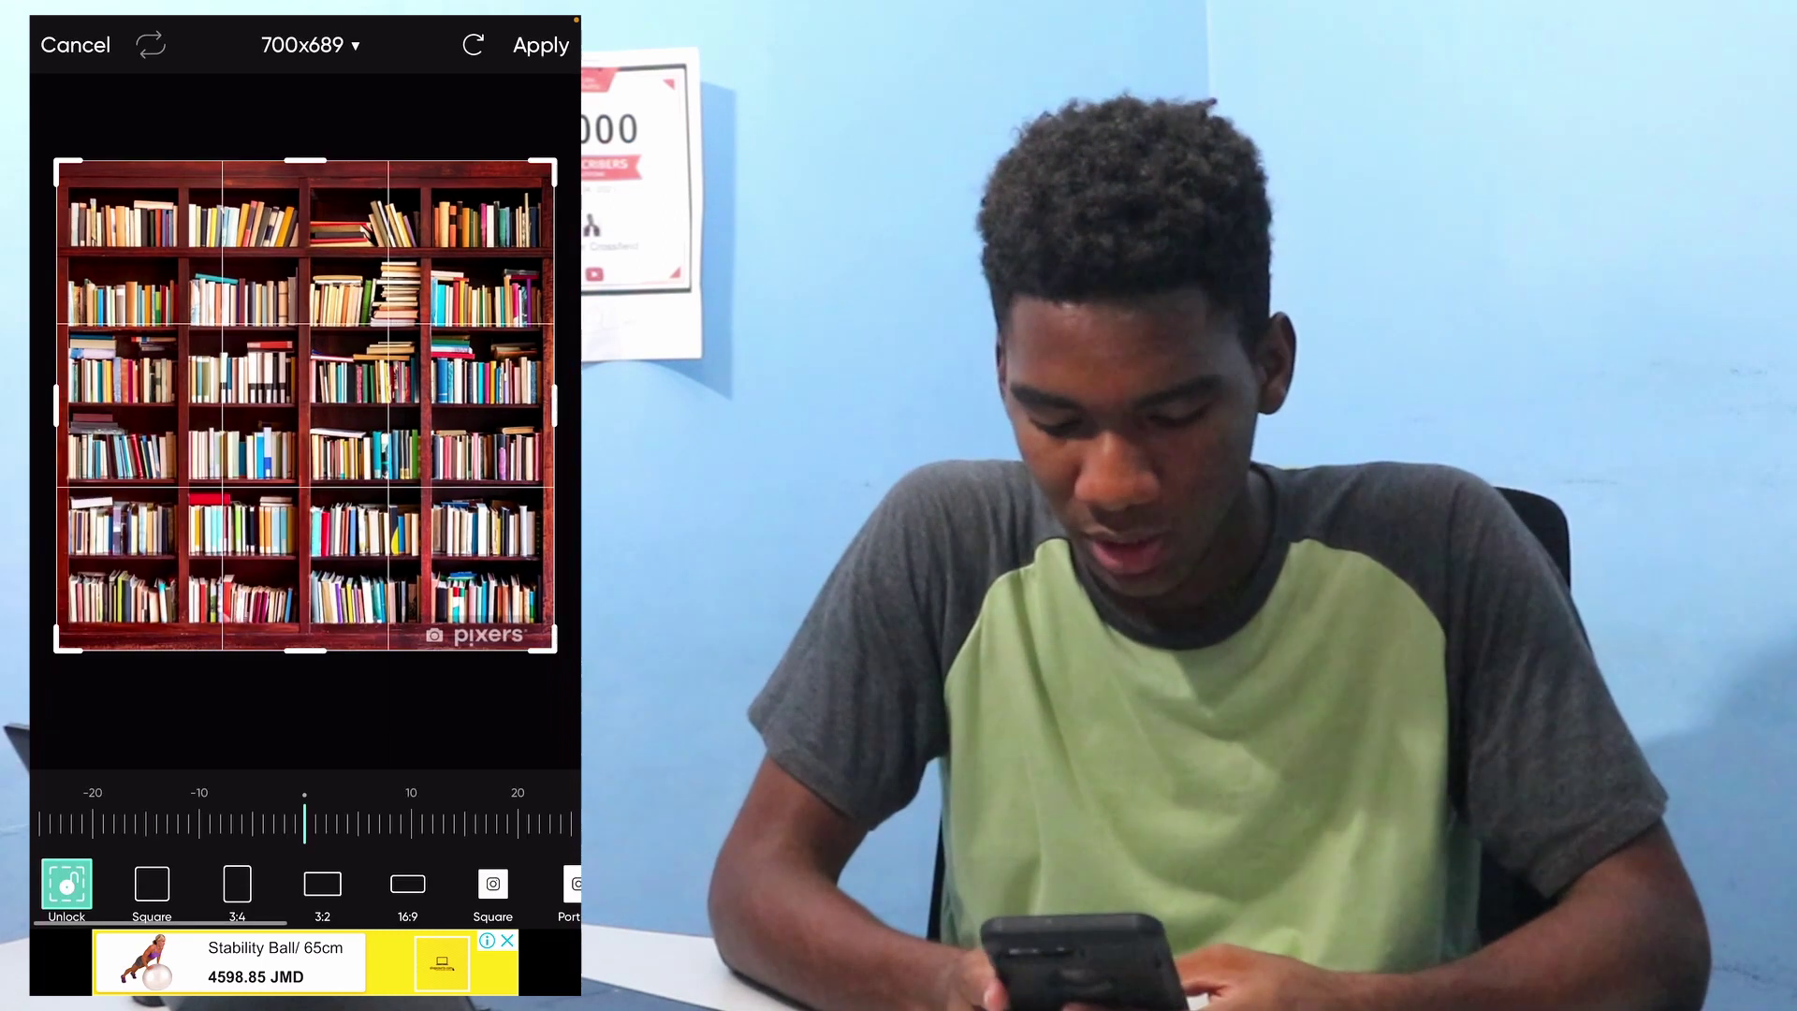
{"action": "left_click", "coordinate": [407, 889]}
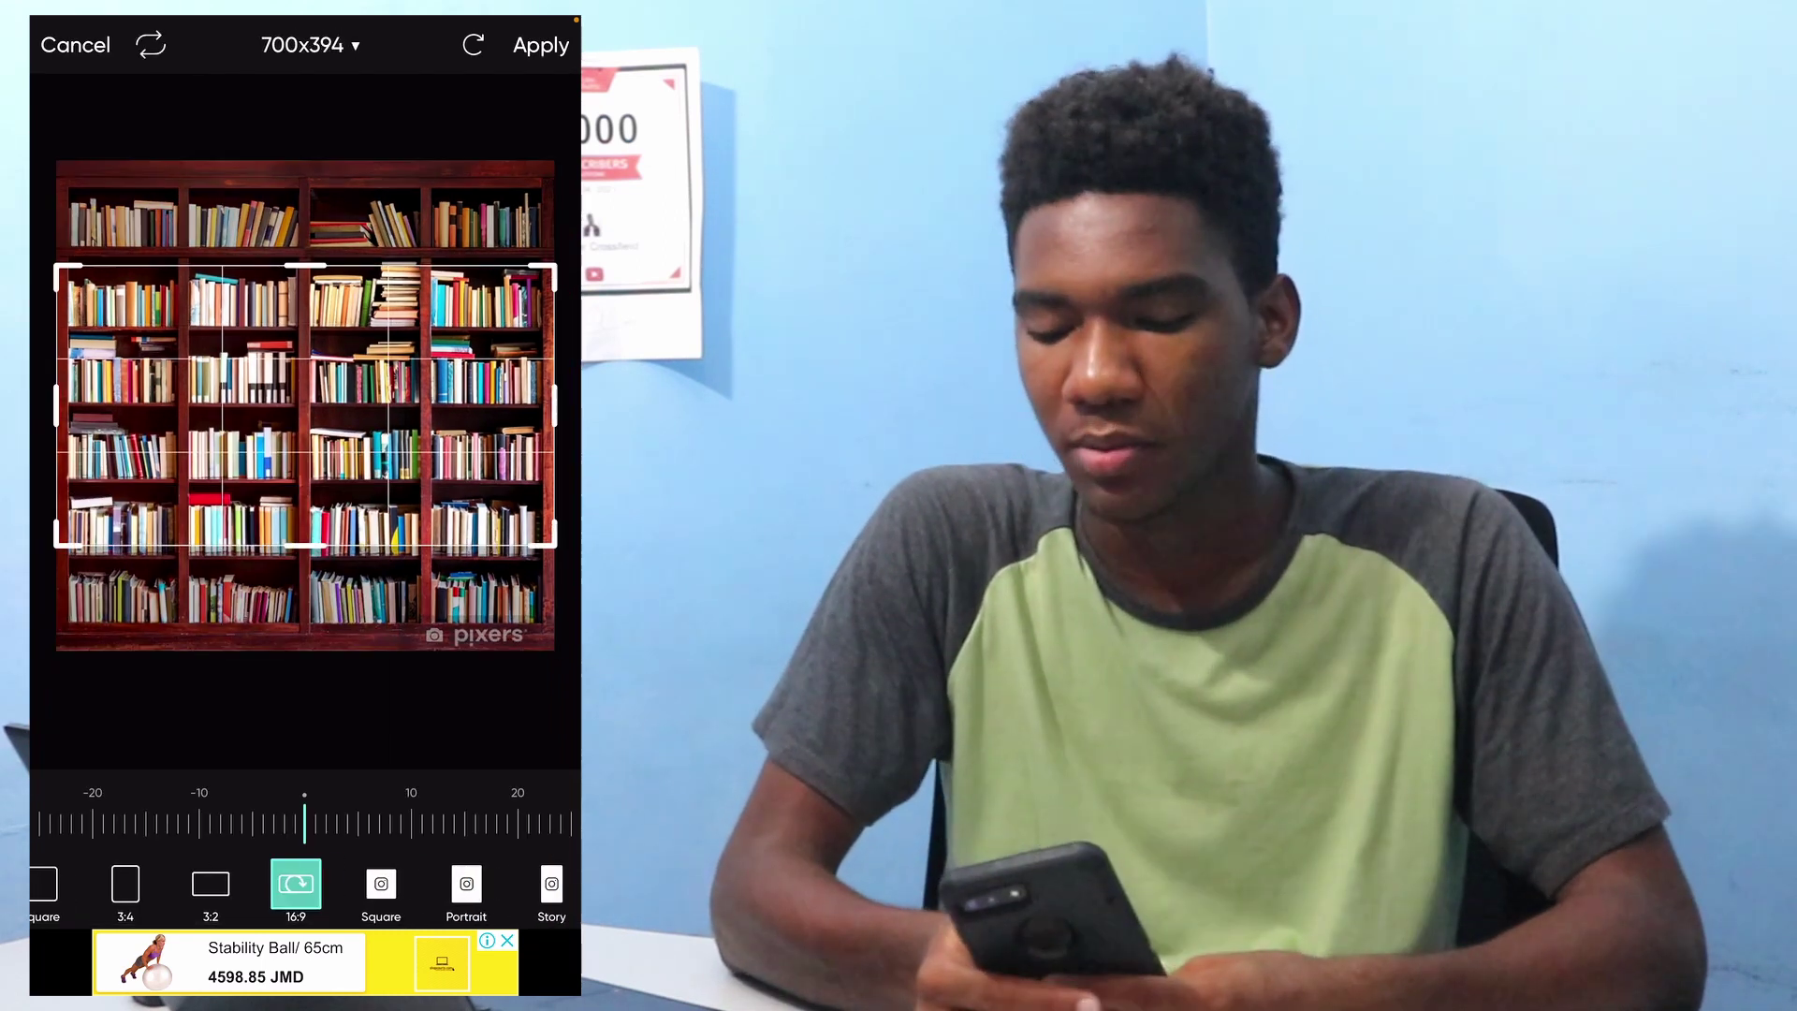
{"action": "left_click", "coordinate": [541, 45]}
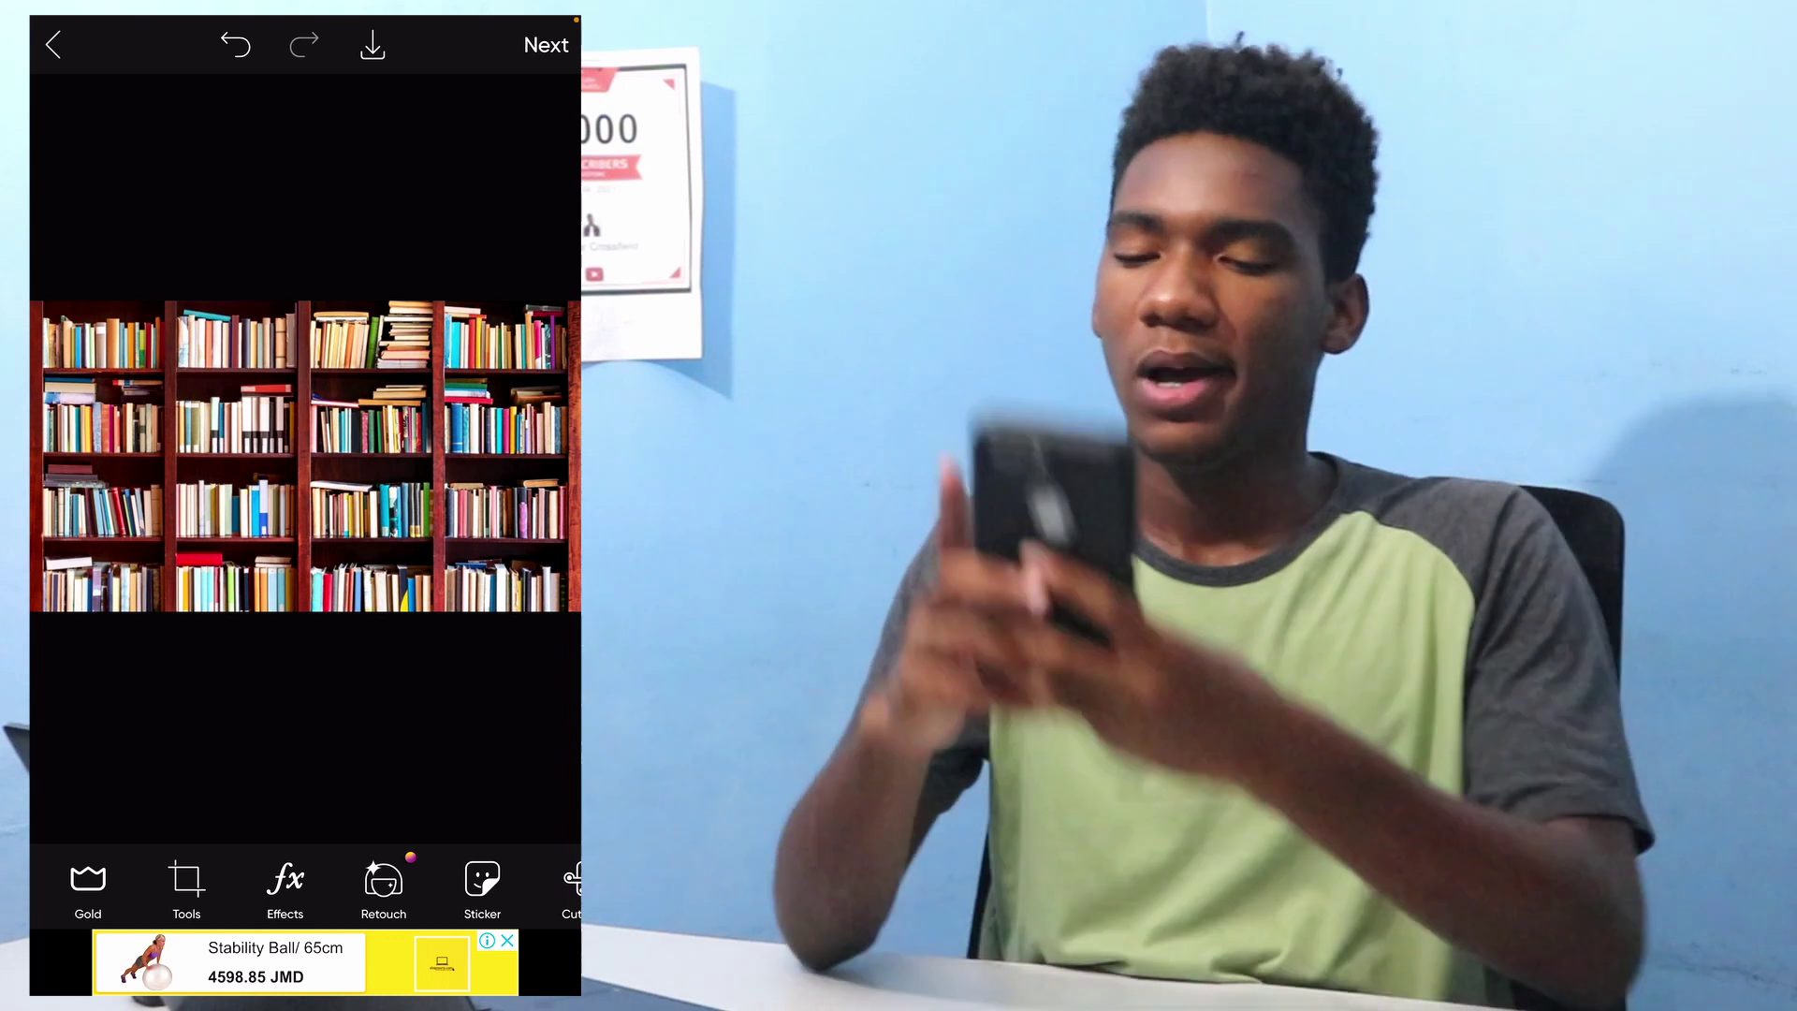
Apply the Blur effect to the bookshelf background with Blur set to 13.
{"action": "left_click", "coordinate": [285, 884]}
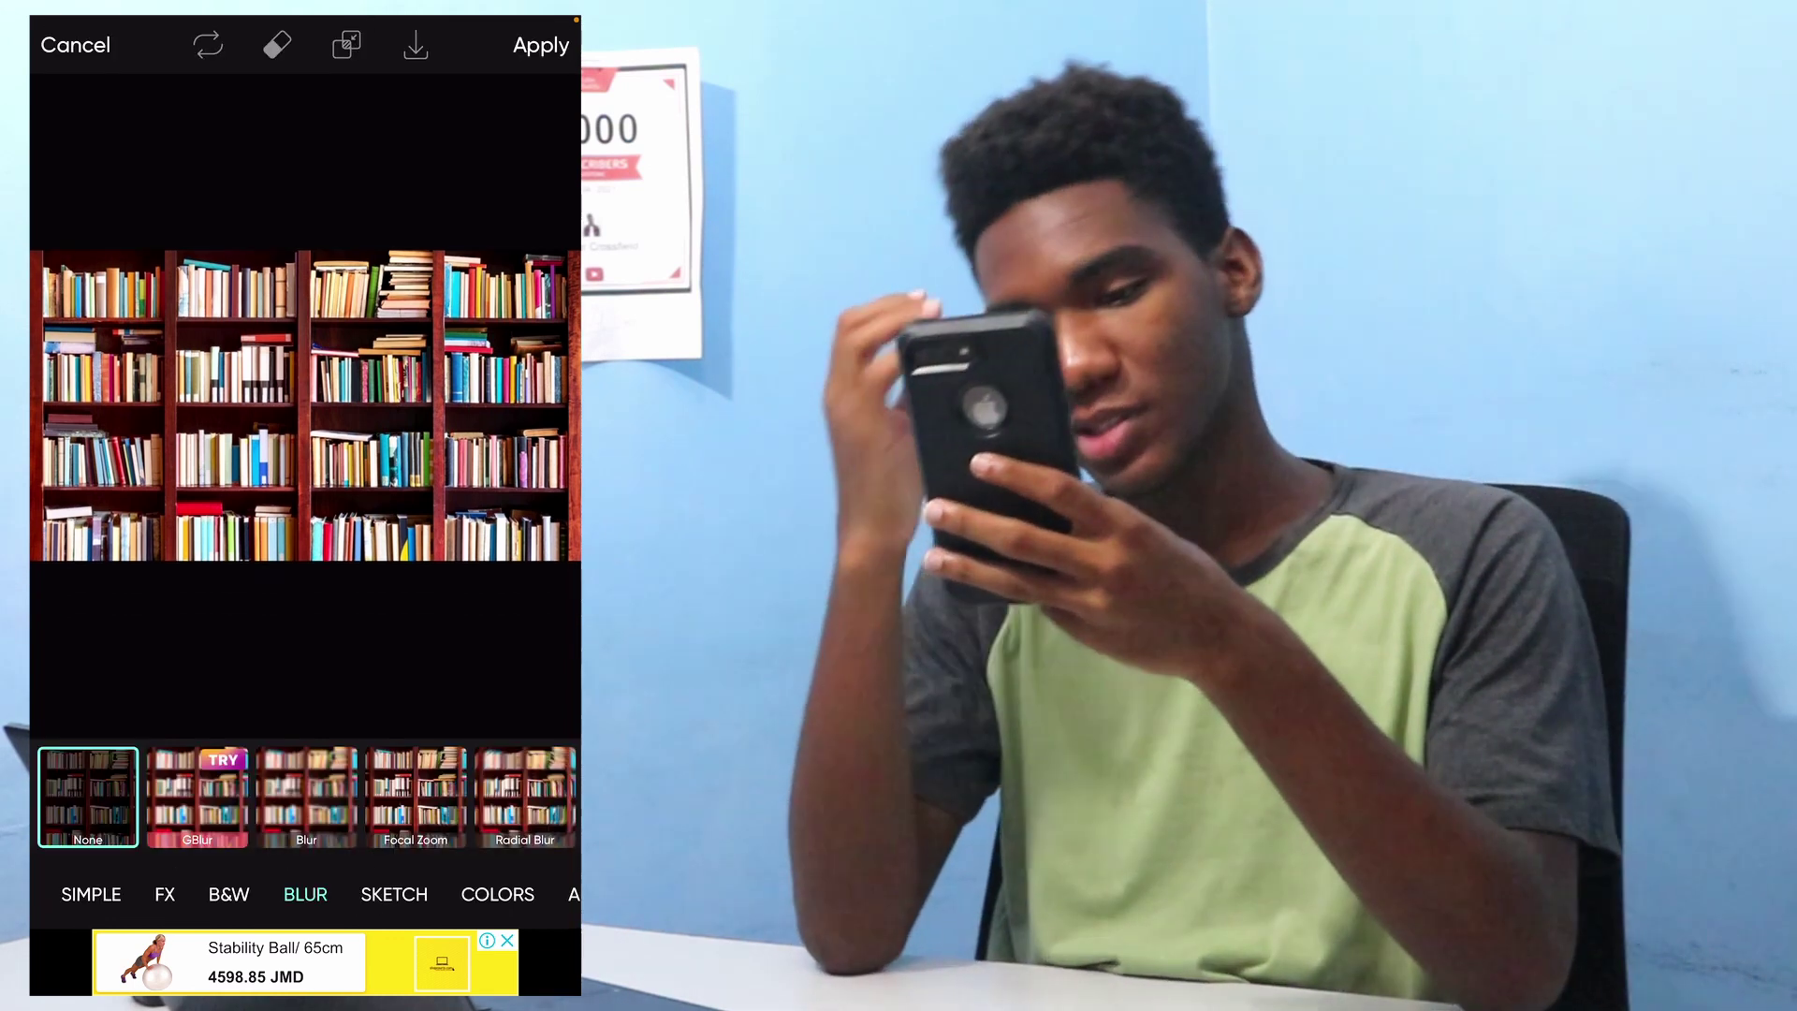
{"action": "left_click", "coordinate": [306, 796]}
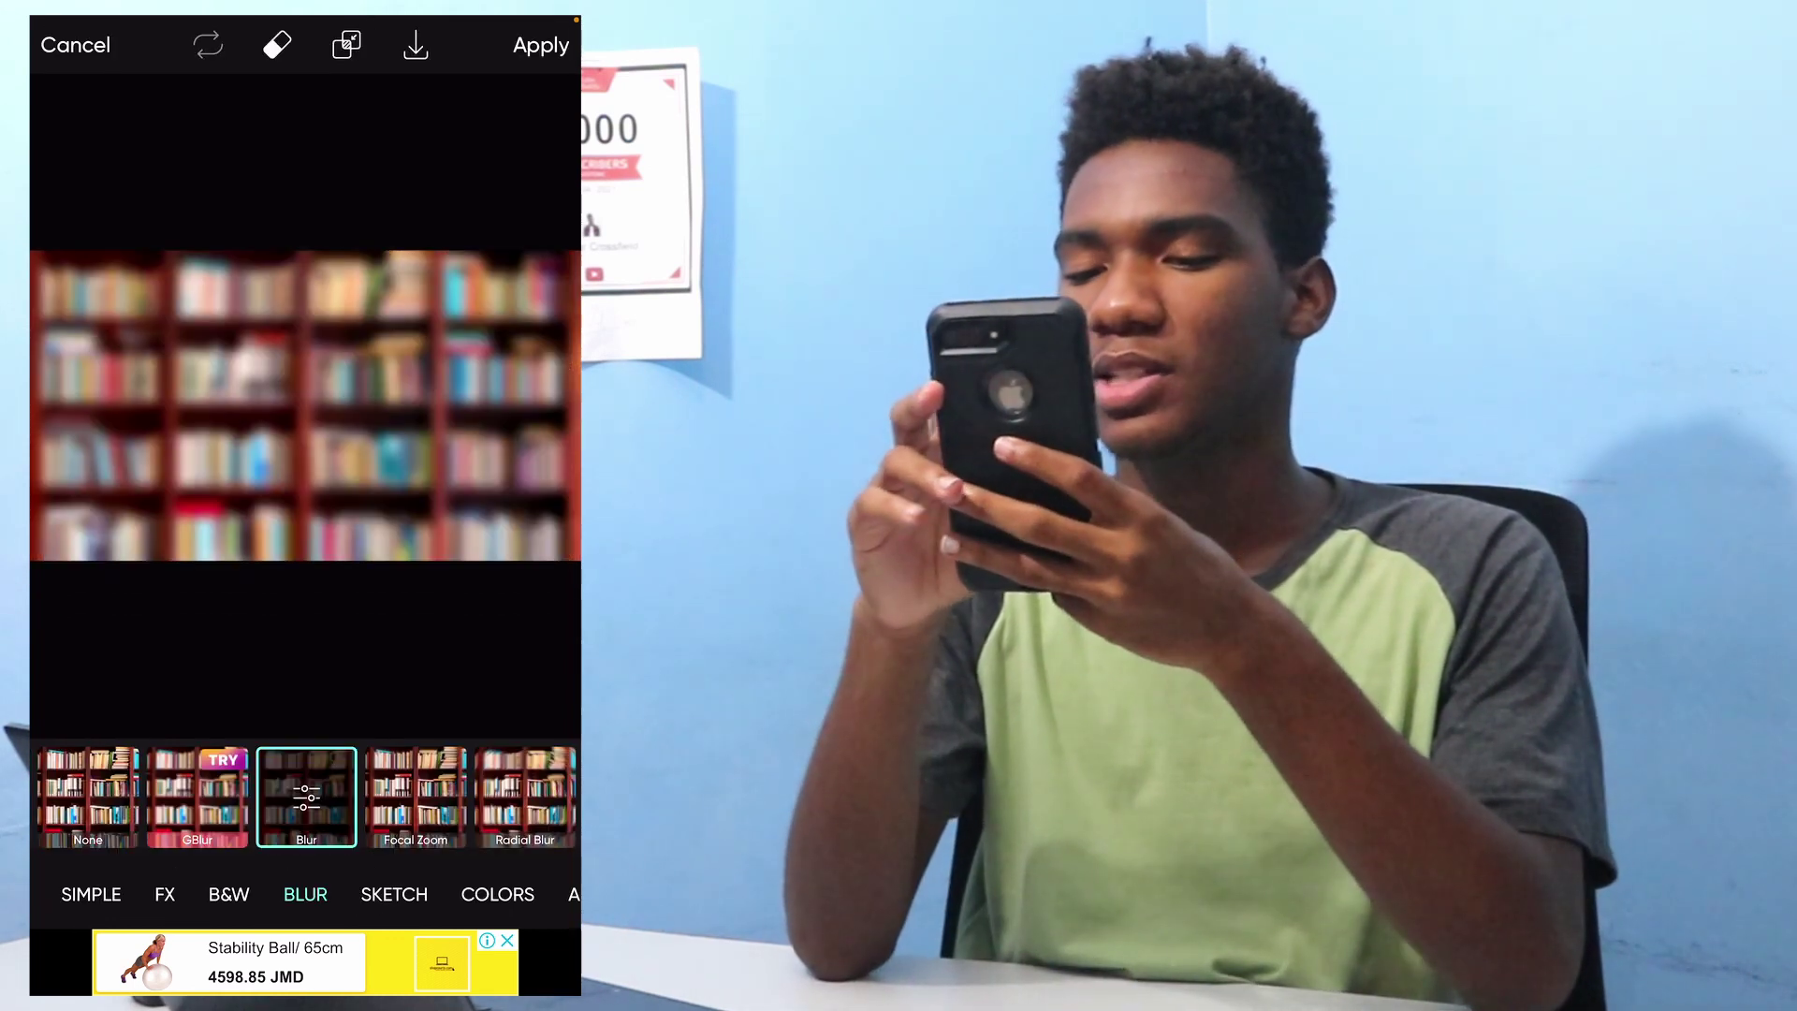
{"action": "left_click", "coordinate": [306, 796]}
{"action": "mouse_move", "coordinate": [198, 581]}
{"action": "left_mouse_down"}
{"action": "mouse_move", "coordinate": [160, 582]}
{"action": "mouse_move", "coordinate": [193, 581]}
{"action": "left_mouse_up"}
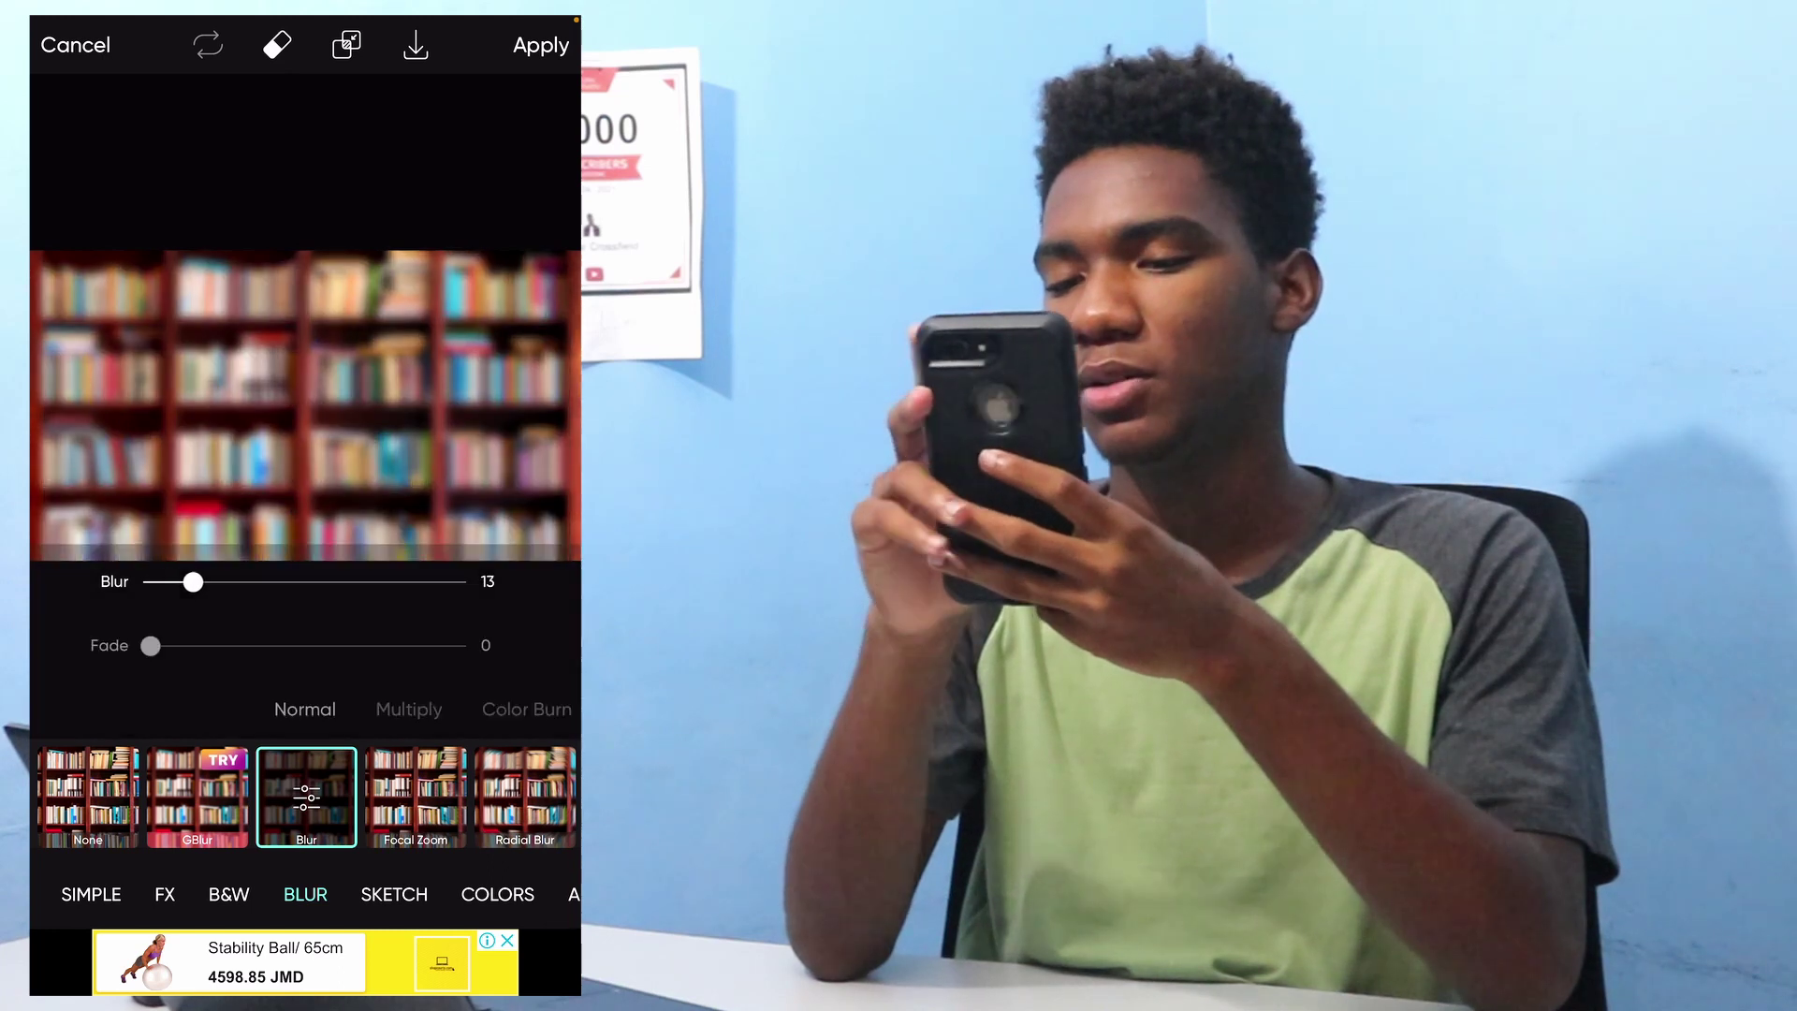
{"action": "left_click", "coordinate": [541, 45]}
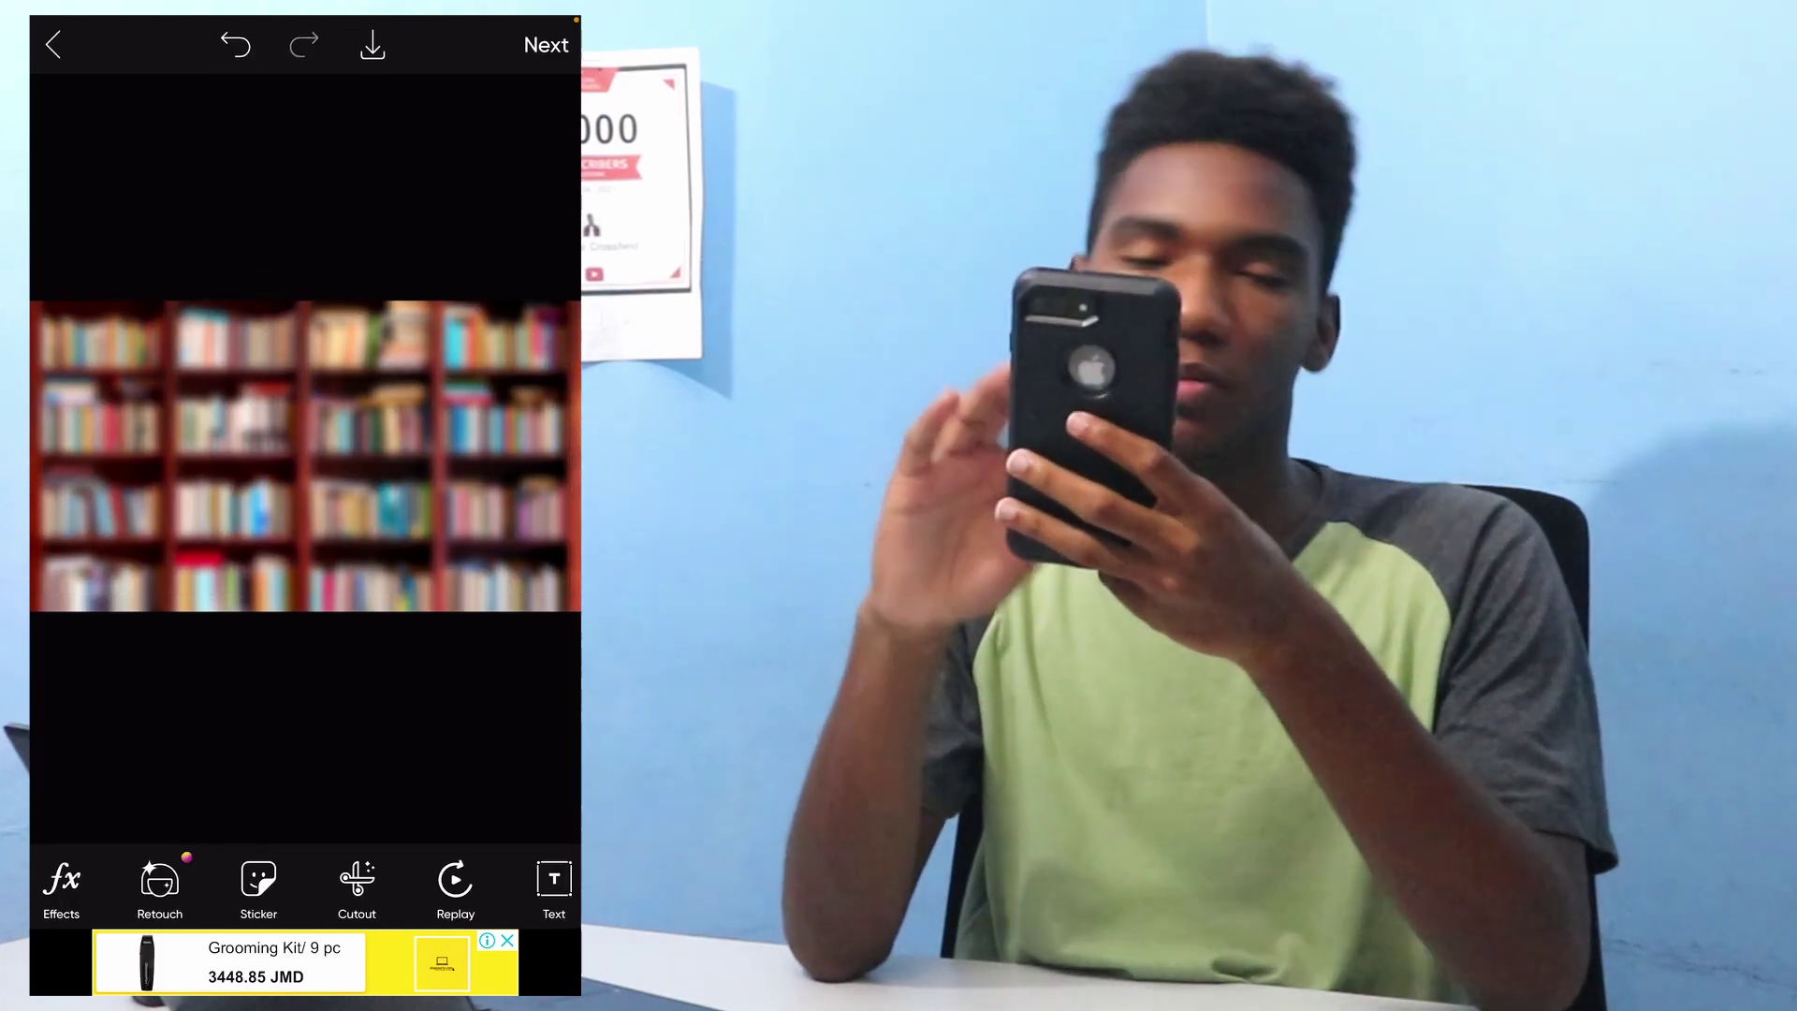
Add the retouched photo of the man at the desk over the background and enlarge it to nearly fill the frame.
{"action": "scroll", "coordinate": [305, 889], "scroll_direction": "right", "scroll_amount": 3}
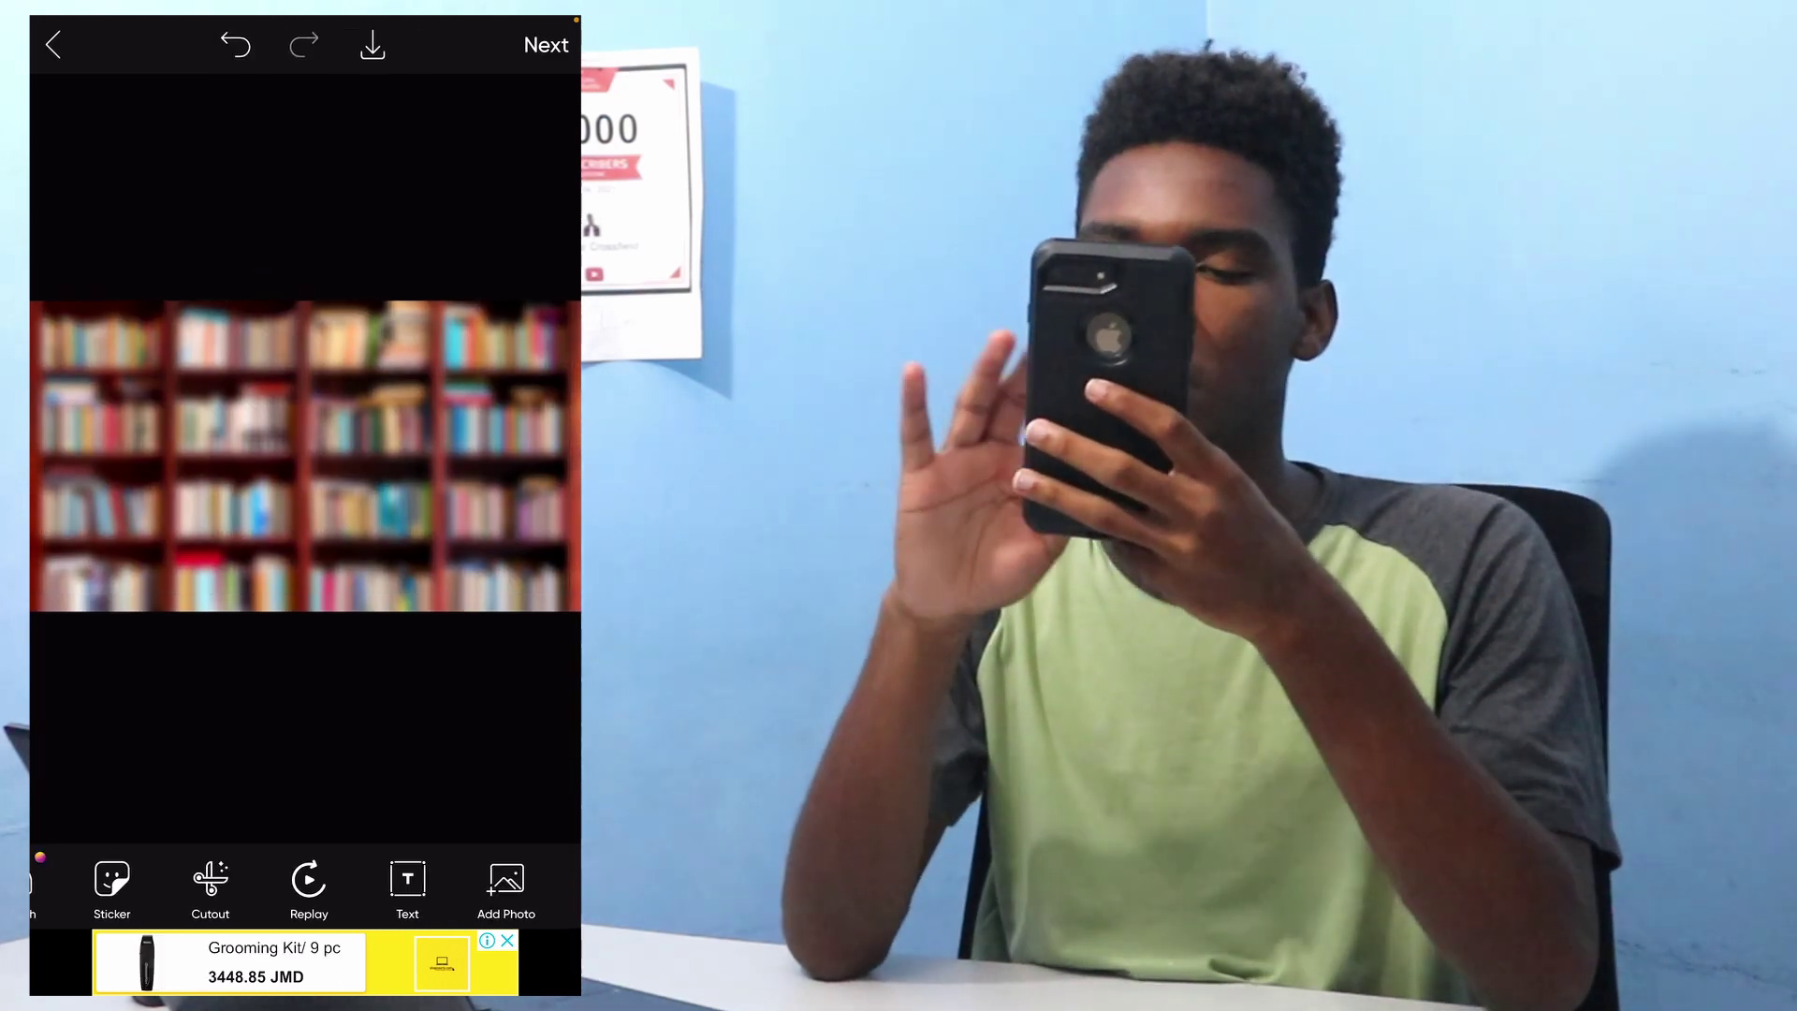
{"action": "scroll", "coordinate": [305, 889], "scroll_direction": "left", "scroll_amount": 3}
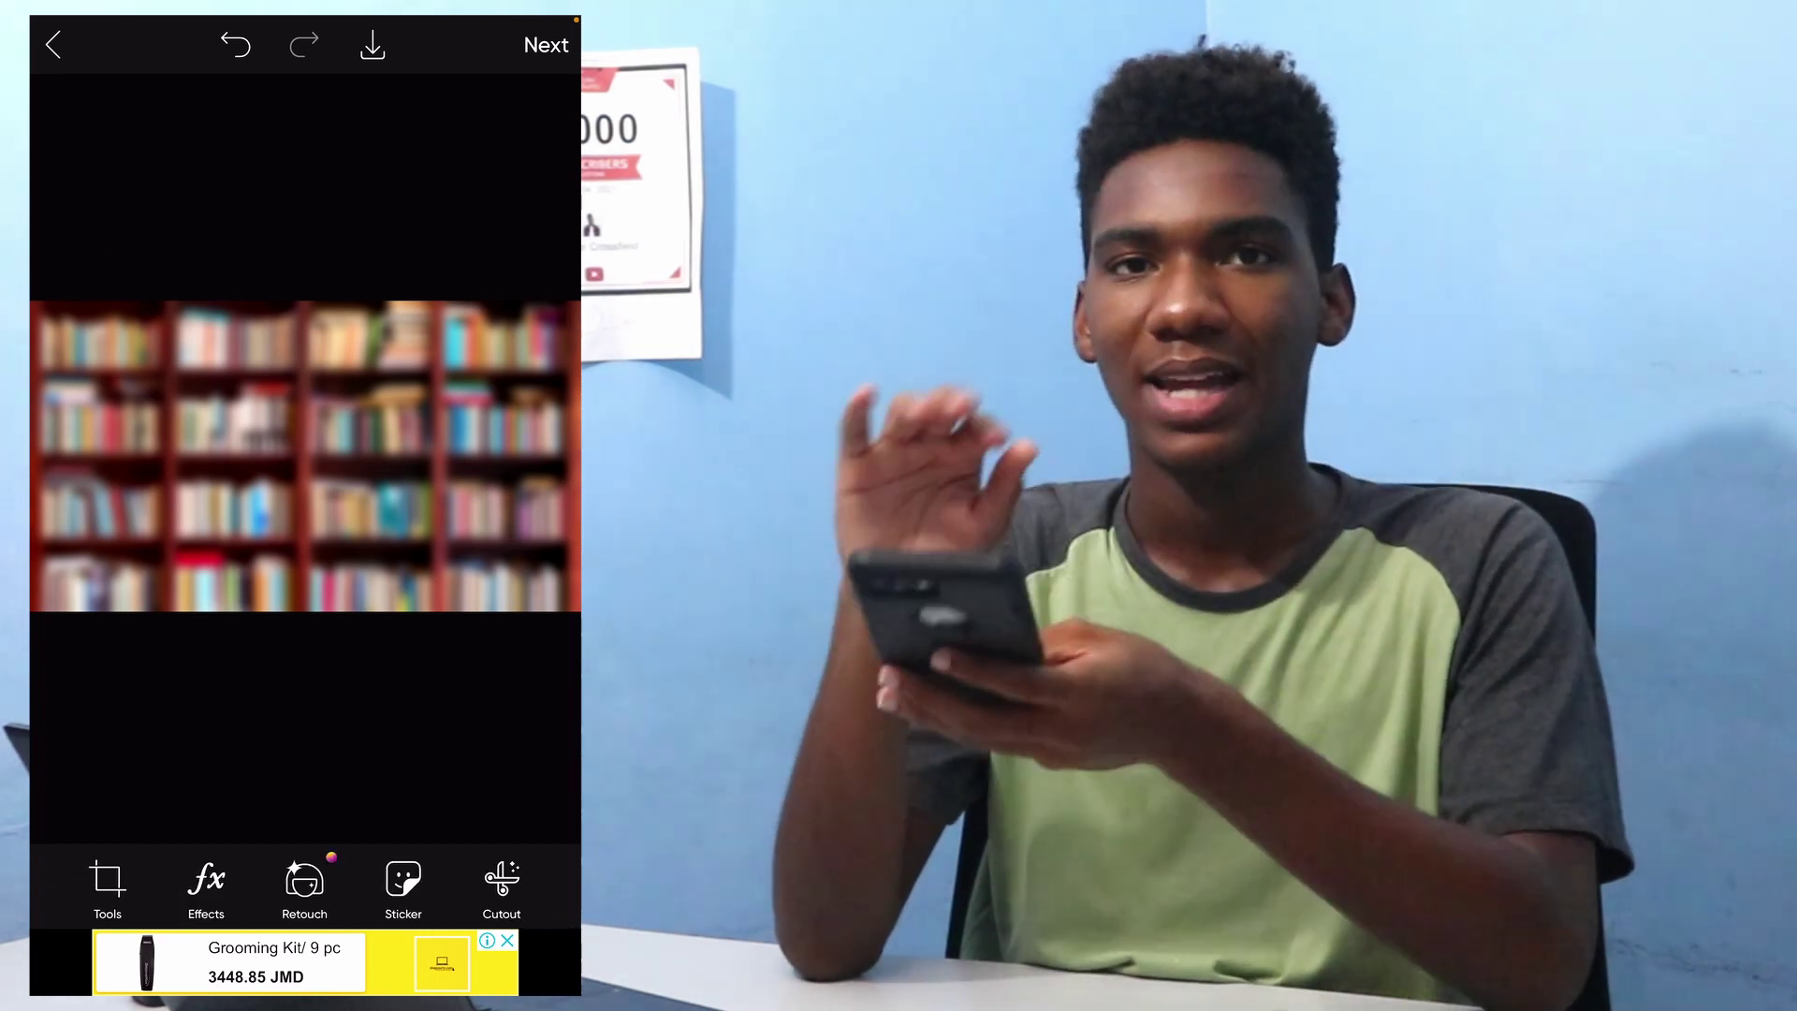
{"action": "scroll", "coordinate": [305, 889], "scroll_direction": "right", "scroll_amount": 3}
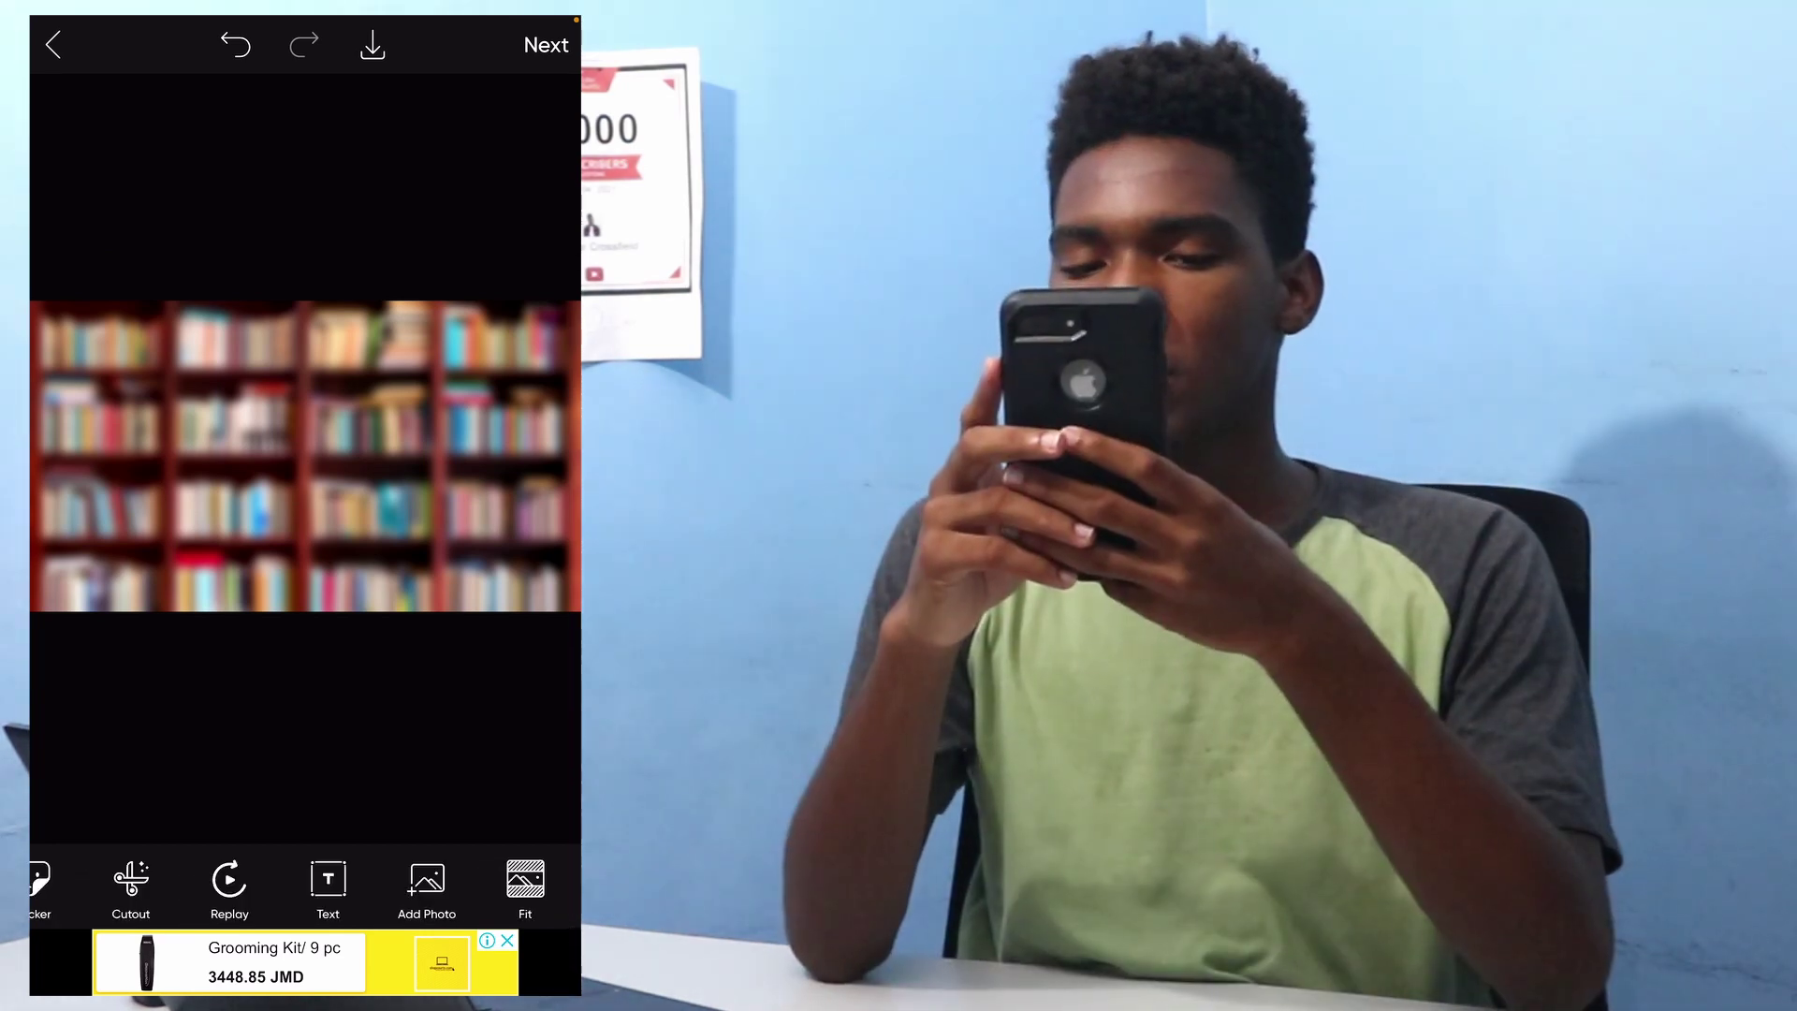
{"action": "left_click", "coordinate": [426, 889]}
{"action": "left_click", "coordinate": [372, 144]}
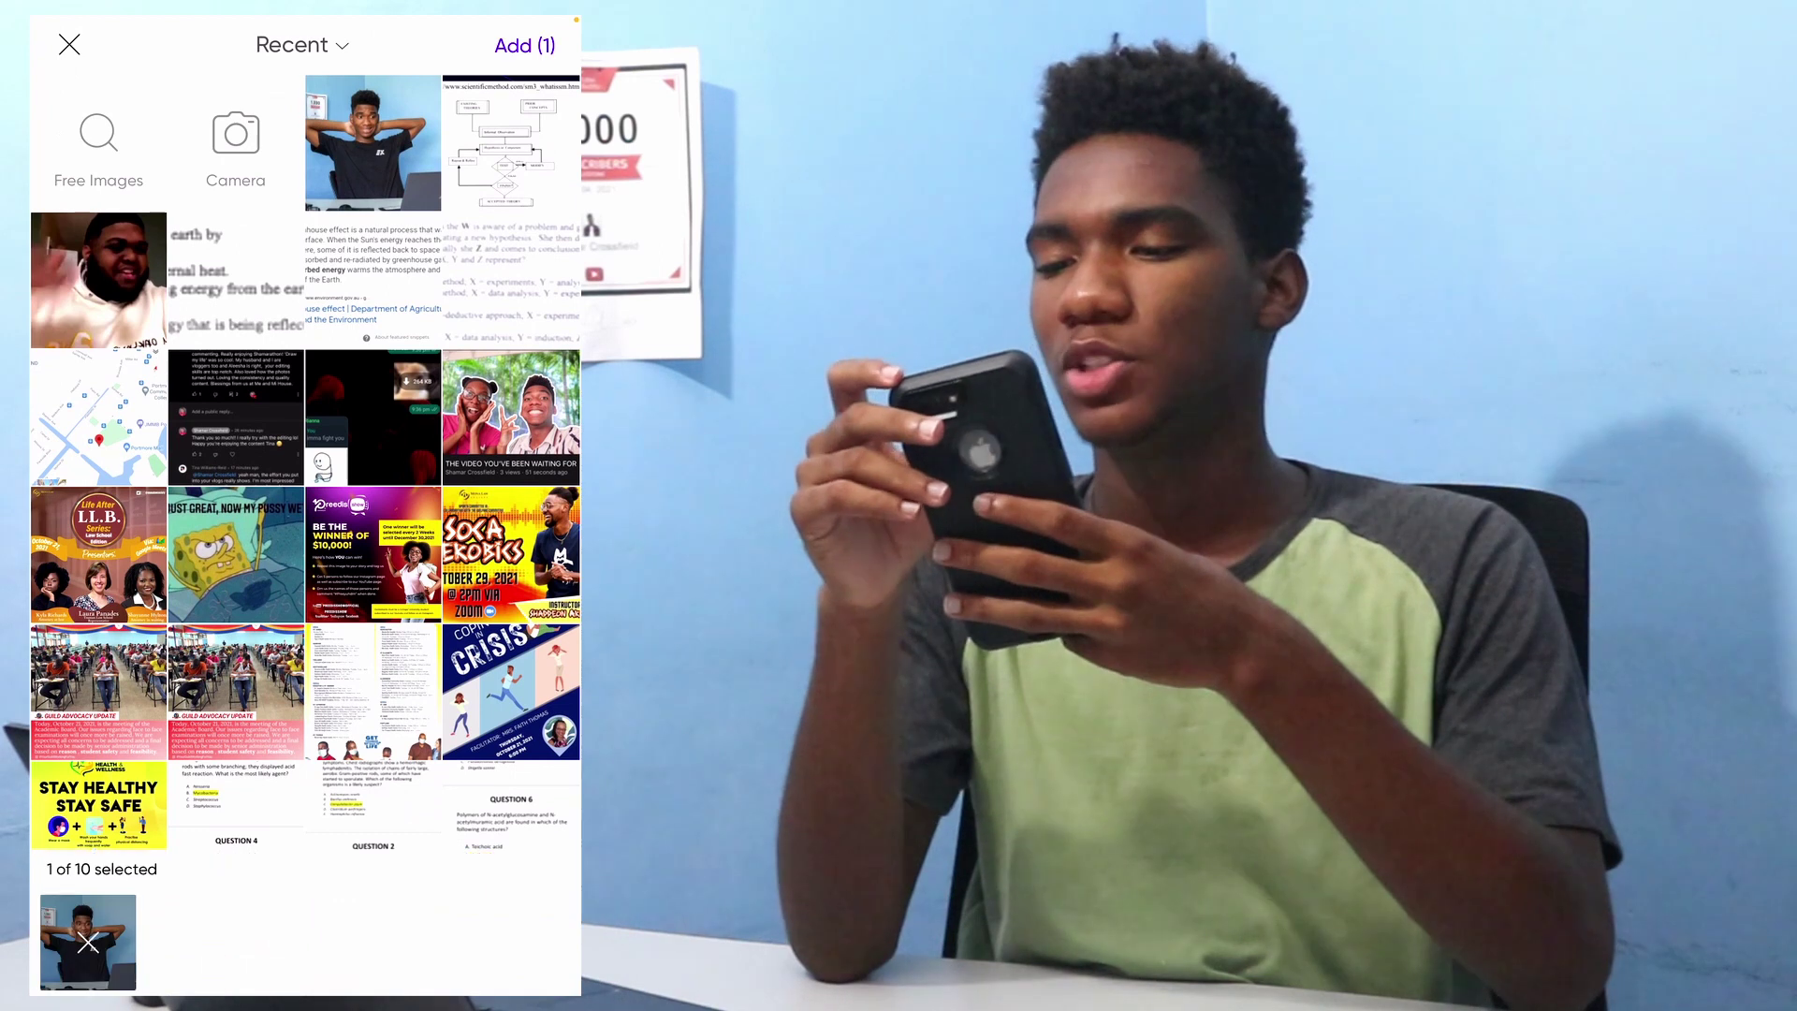
{"action": "left_click", "coordinate": [525, 44]}
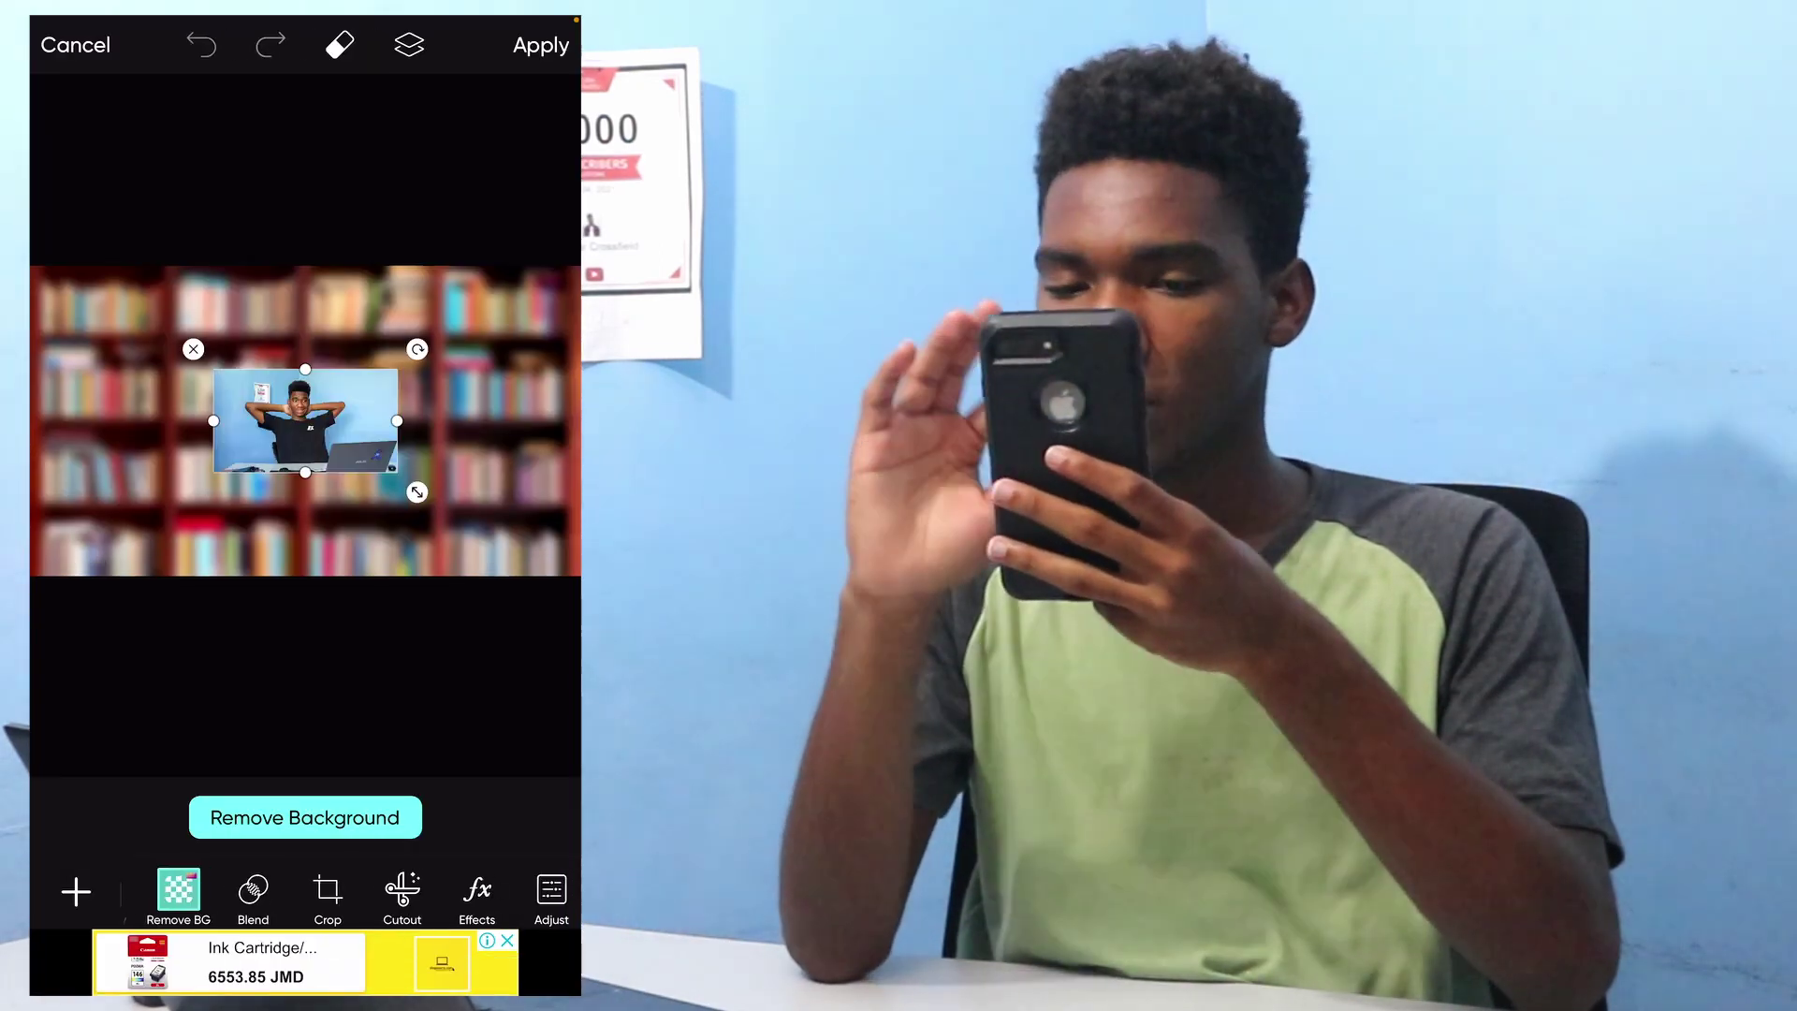
{"action": "left_click_drag", "start_coordinate": [417, 493], "coordinate": [439, 502]}
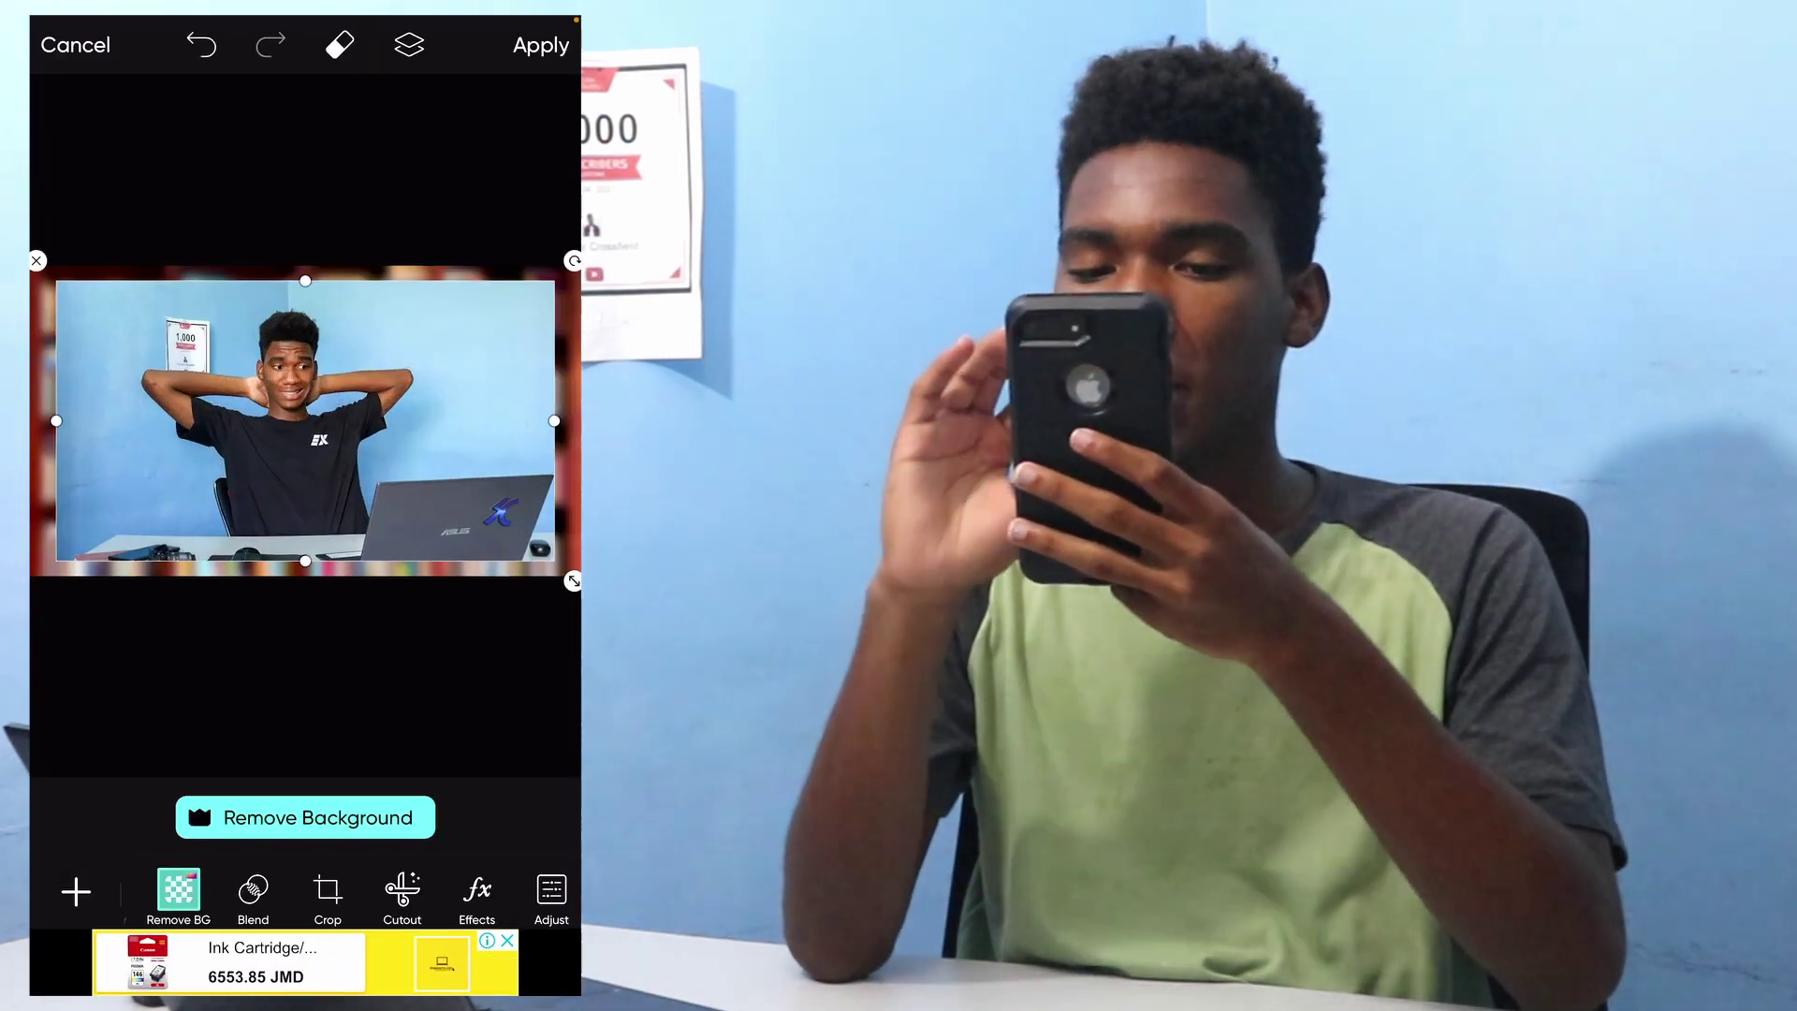
Outline the man, desk and laptop for a cutout, and restore the missing desk and camera areas to the selection.
{"action": "left_click", "coordinate": [401, 896]}
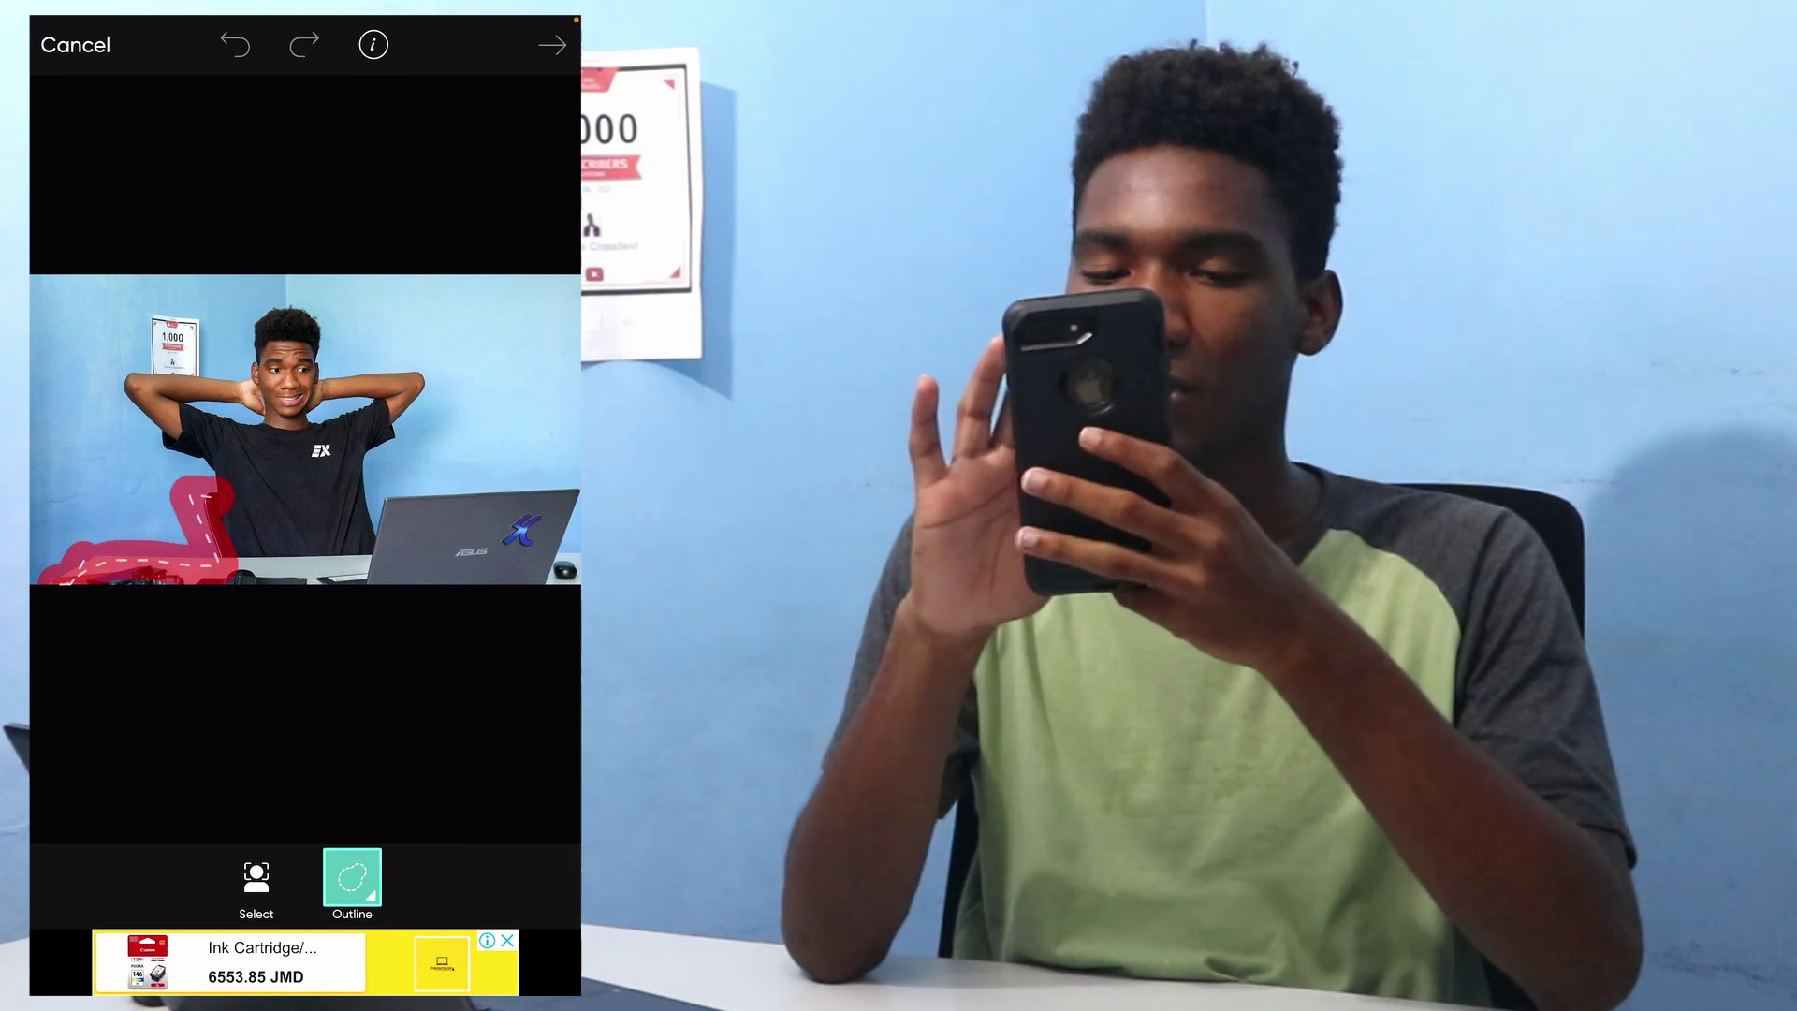
{"action": "left_click_drag", "start_coordinate": [242, 302], "coordinate": [373, 360]}
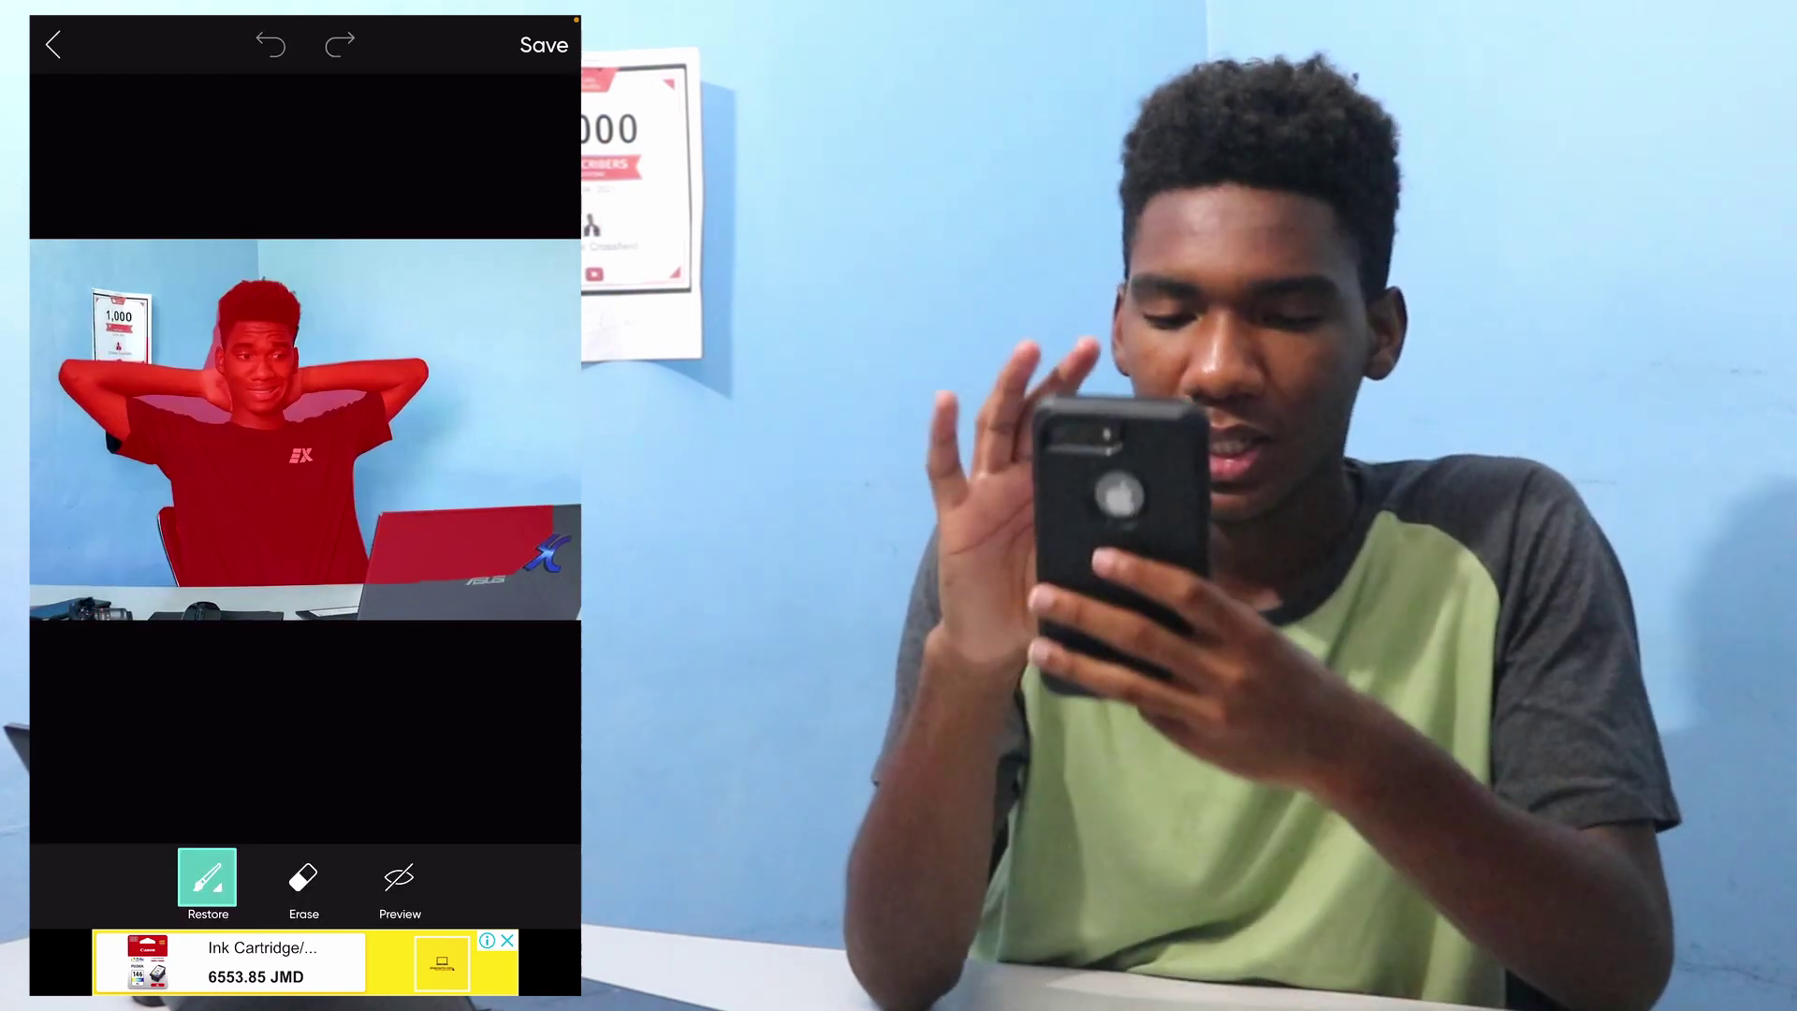
{"action": "scroll", "coordinate": [305, 429], "scroll_direction": "up", "scroll_amount": 5}
{"action": "scroll", "coordinate": [305, 428], "scroll_direction": "down", "scroll_amount": 2}
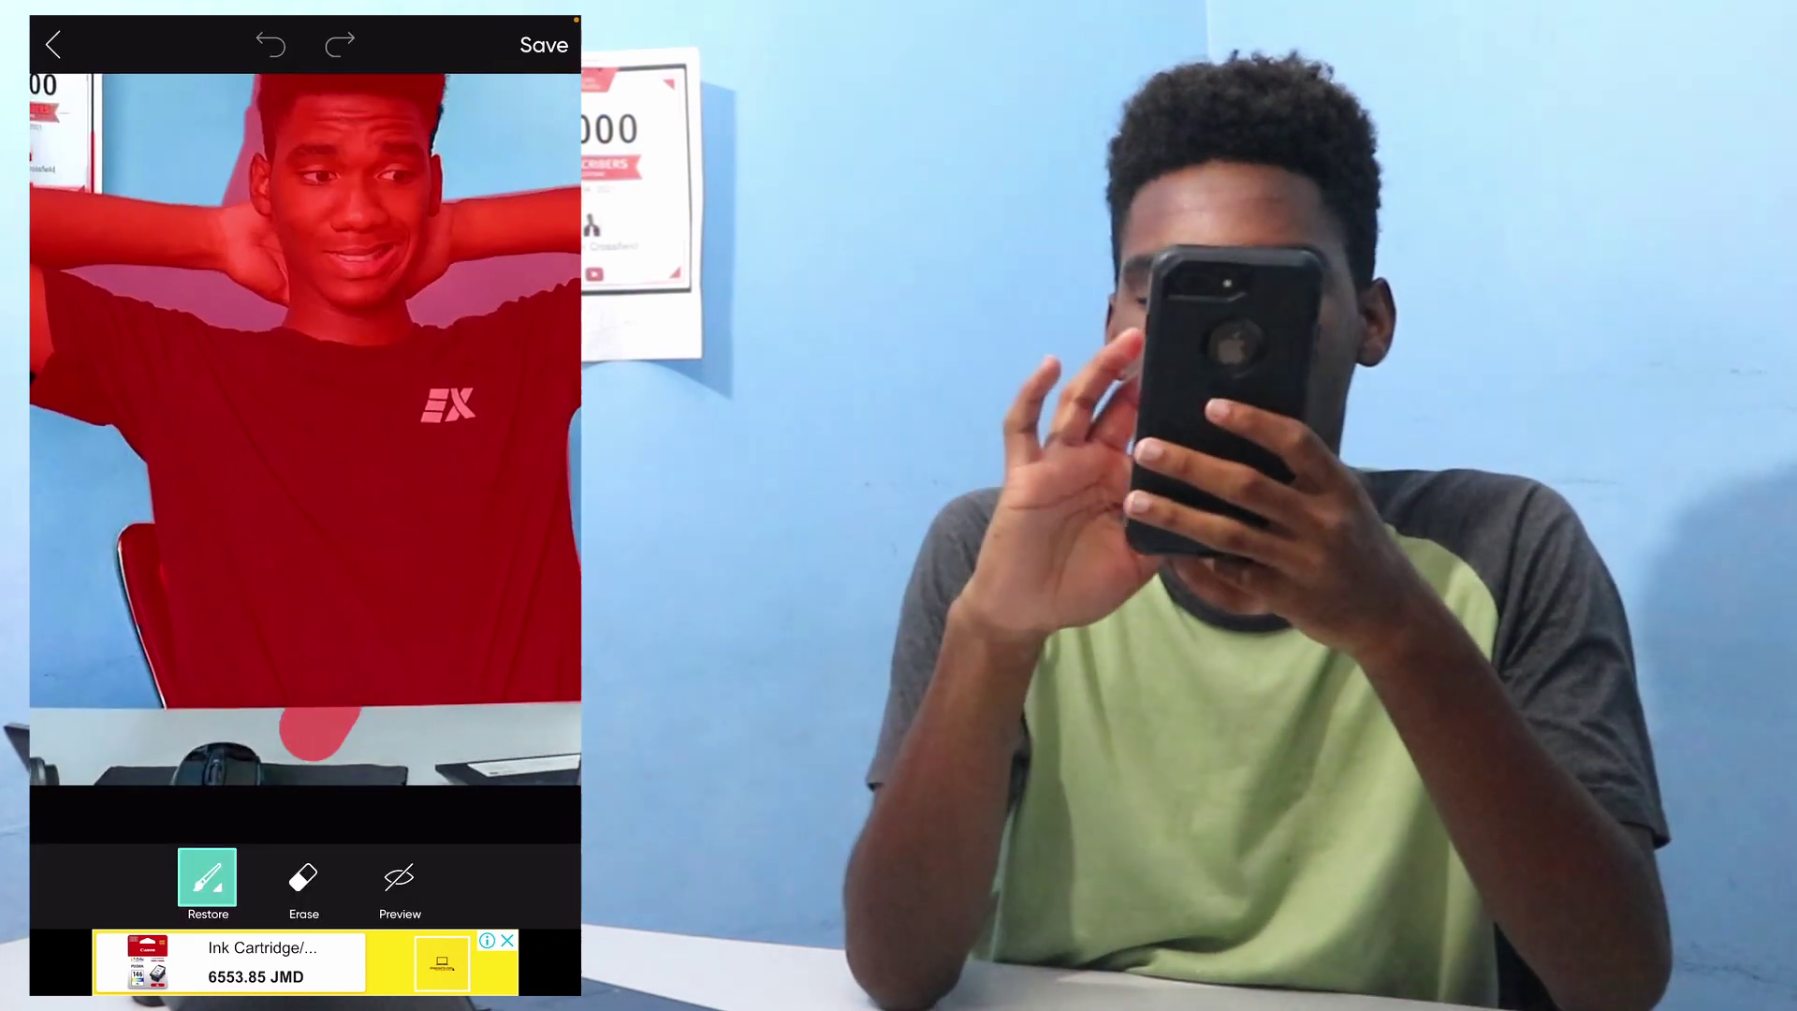
{"action": "left_click_drag", "start_coordinate": [393, 749], "coordinate": [519, 735]}
{"action": "scroll", "coordinate": [305, 428], "scroll_direction": "up", "scroll_amount": 2}
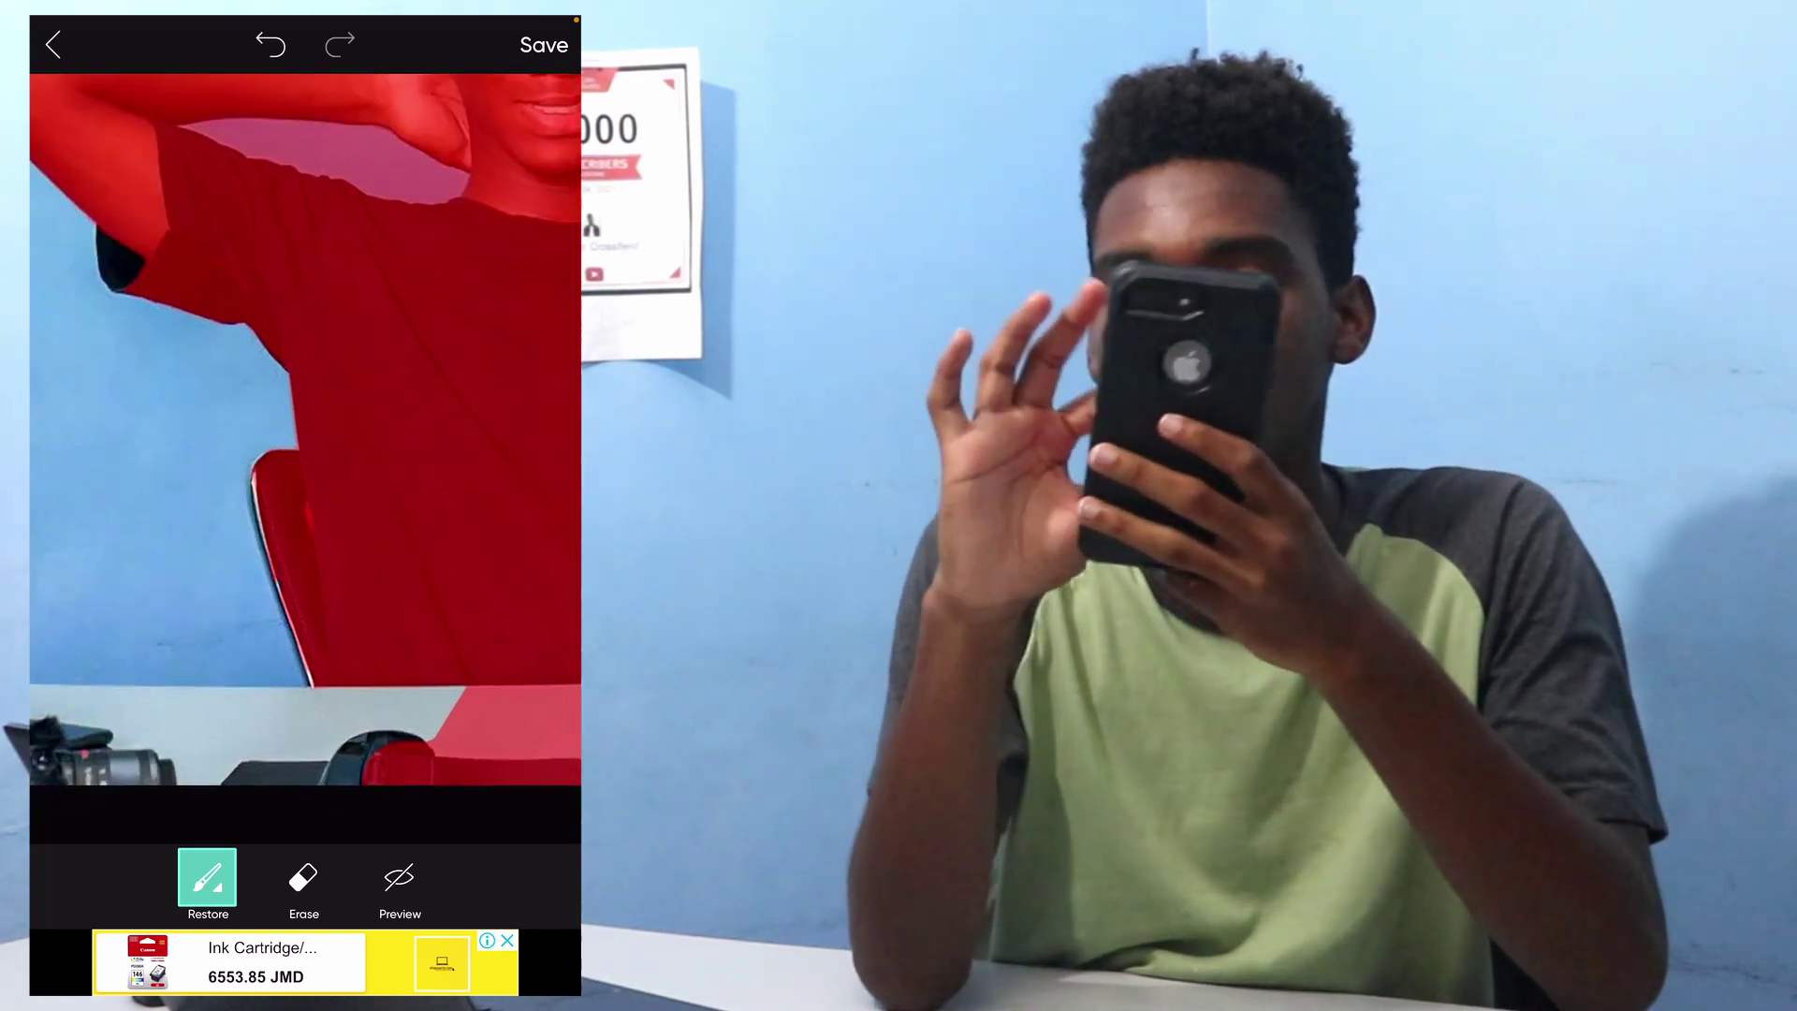
{"action": "left_click_drag", "start_coordinate": [412, 739], "coordinate": [93, 767]}
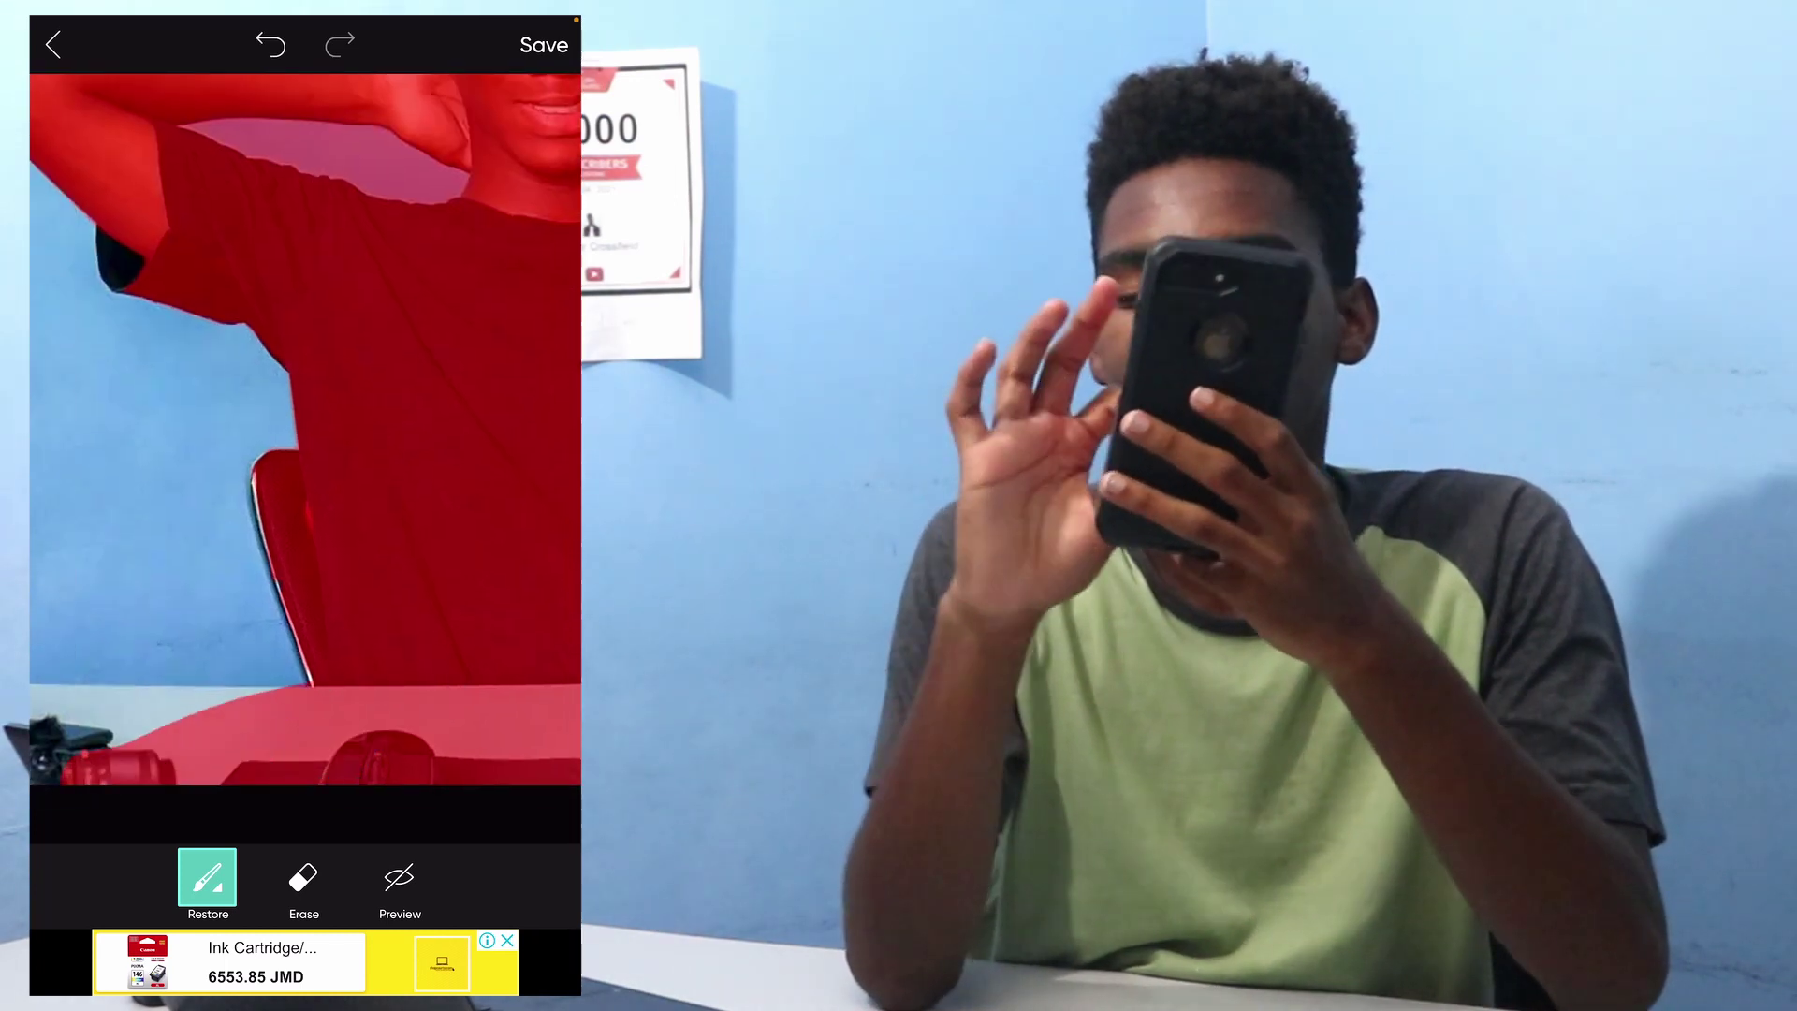
{"action": "scroll", "coordinate": [305, 429], "scroll_direction": "left", "scroll_amount": 3}
{"action": "mouse_move", "coordinate": [467, 725]}
{"action": "left_mouse_down"}
{"action": "mouse_move", "coordinate": [300, 735]}
{"action": "mouse_move", "coordinate": [187, 711]}
{"action": "mouse_move", "coordinate": [56, 739]}
{"action": "mouse_move", "coordinate": [253, 763]}
{"action": "left_mouse_up"}
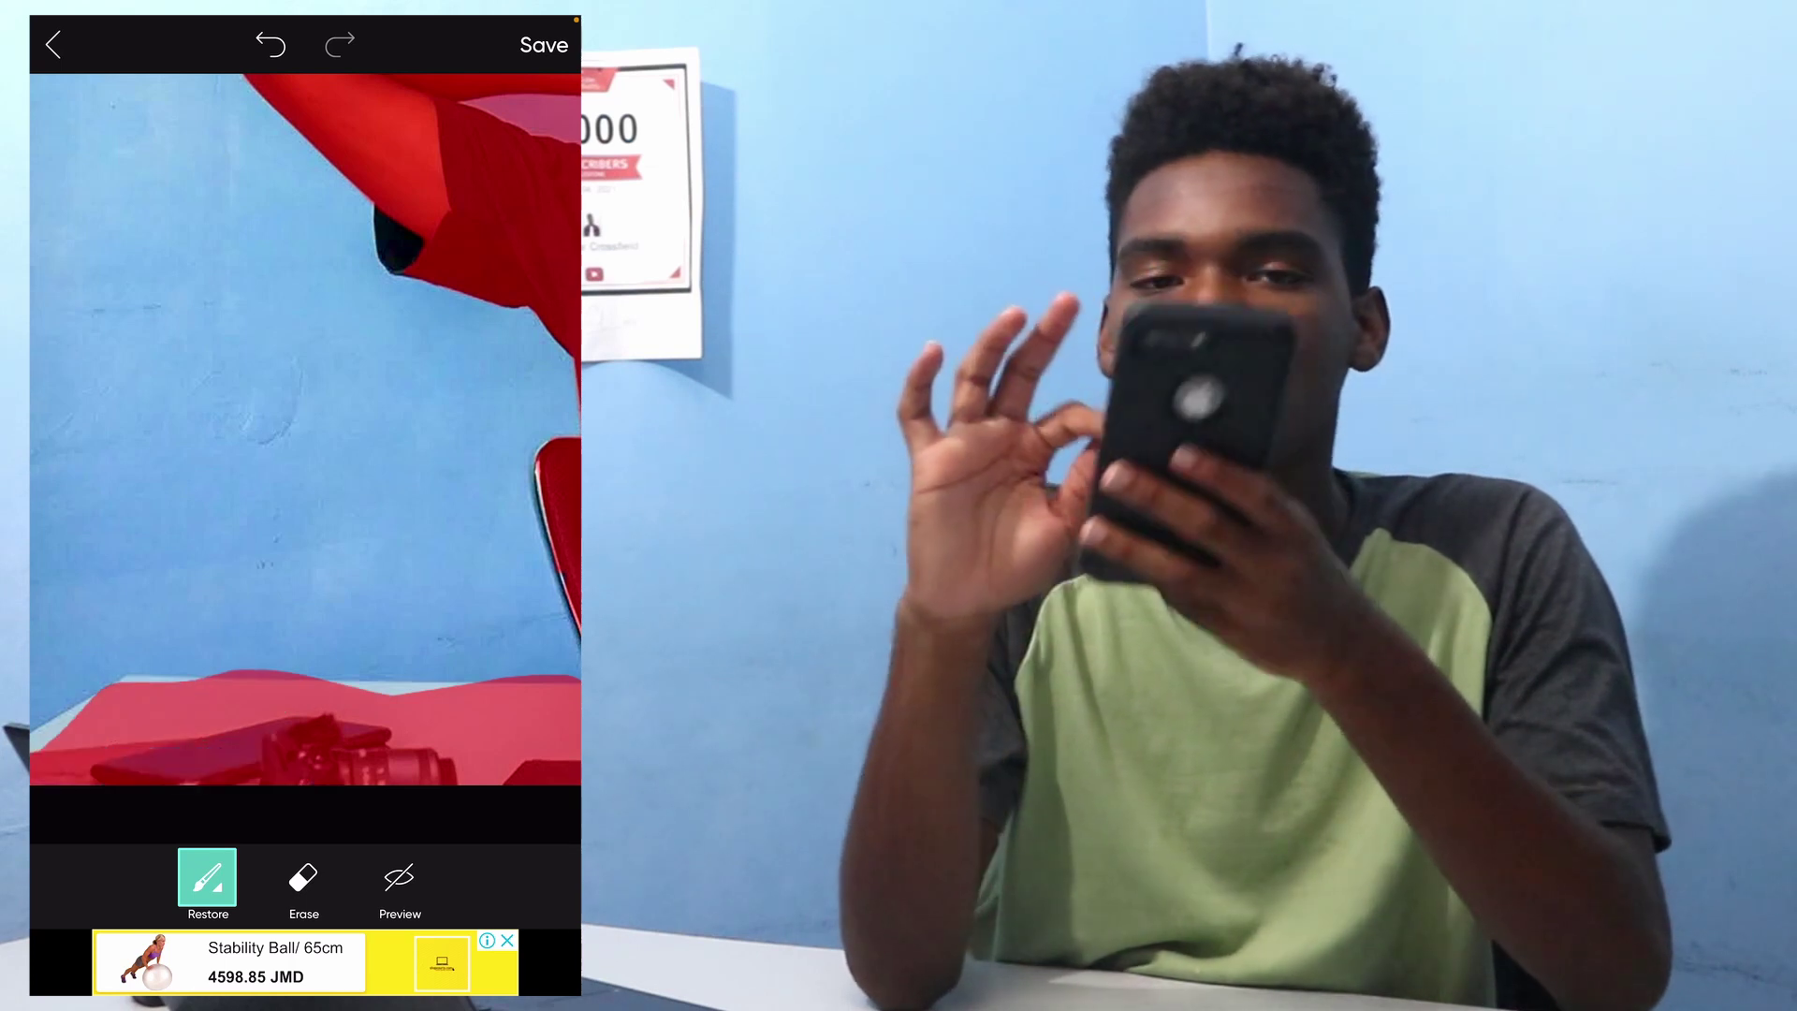
Restore the lower part of the laptop and the desk beside it to the cutout selection.
{"action": "scroll", "coordinate": [305, 428], "scroll_direction": "down", "scroll_amount": 3}
{"action": "scroll", "coordinate": [491, 483], "scroll_direction": "up", "scroll_amount": 3}
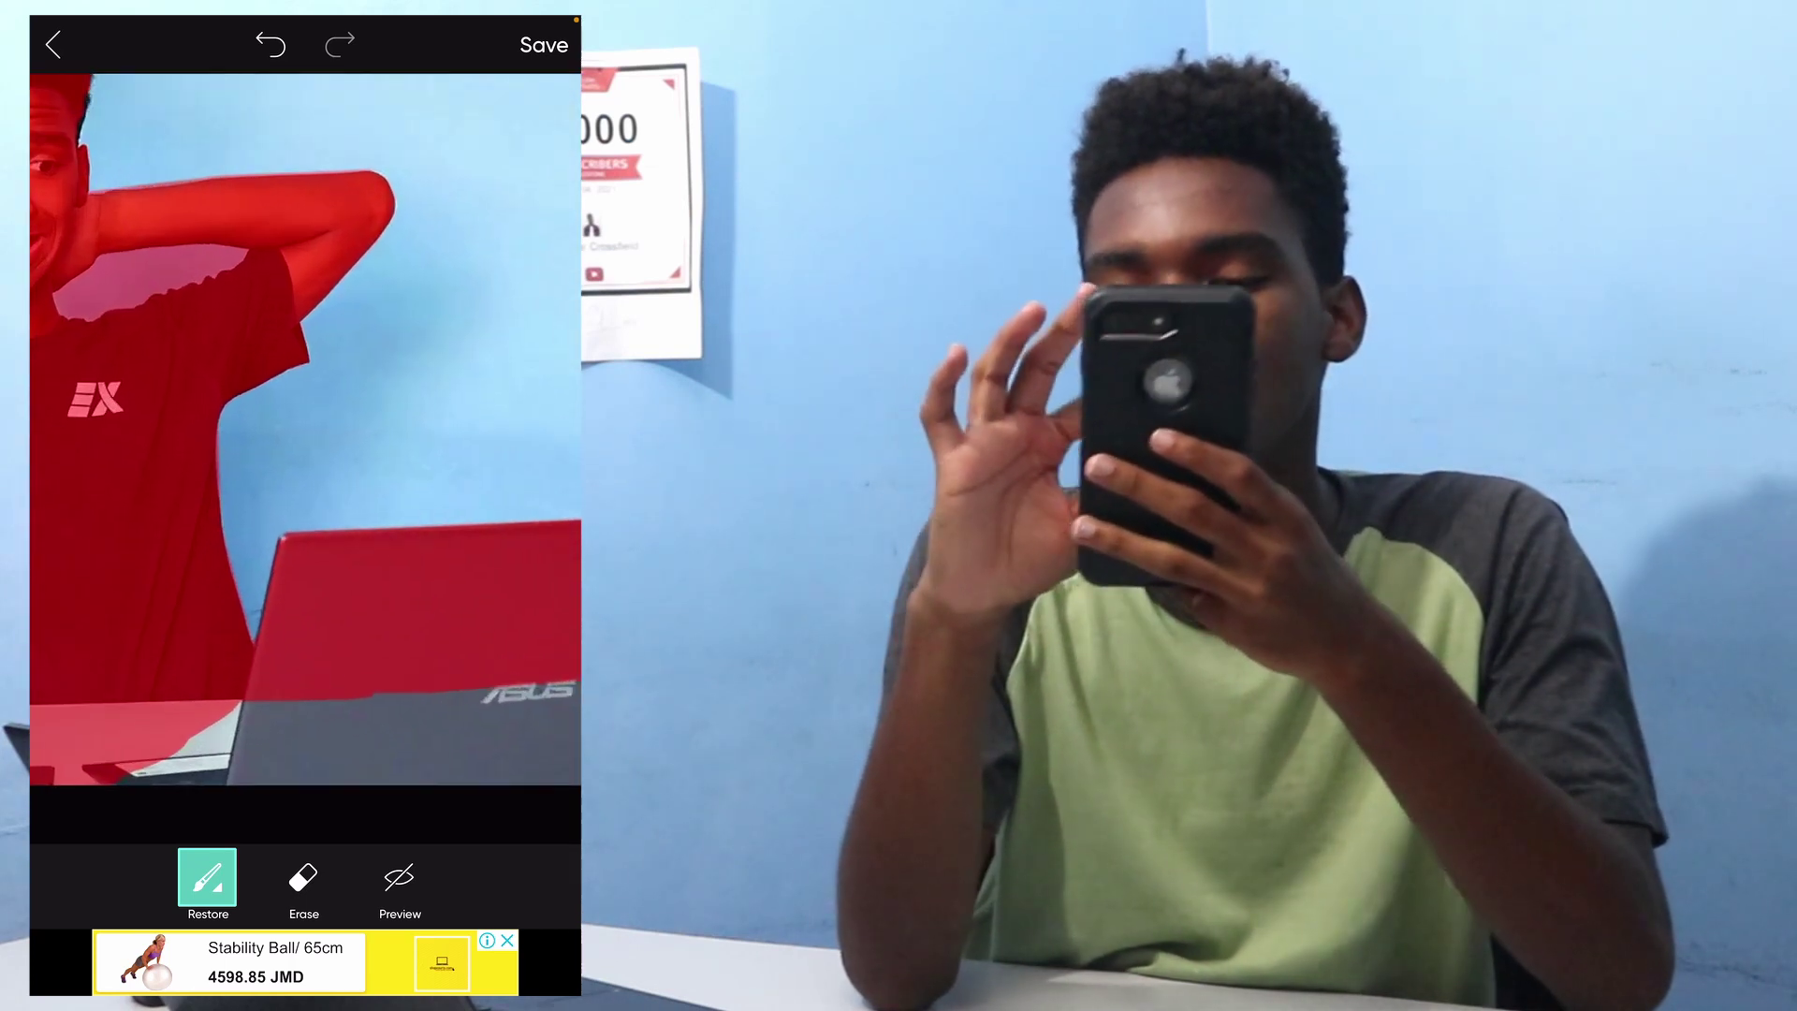
{"action": "mouse_move", "coordinate": [449, 707]}
{"action": "left_mouse_down"}
{"action": "mouse_move", "coordinate": [206, 725]}
{"action": "mouse_move", "coordinate": [421, 753]}
{"action": "mouse_move", "coordinate": [524, 702]}
{"action": "left_mouse_up"}
{"action": "left_click_drag", "start_coordinate": [412, 772], "coordinate": [562, 735]}
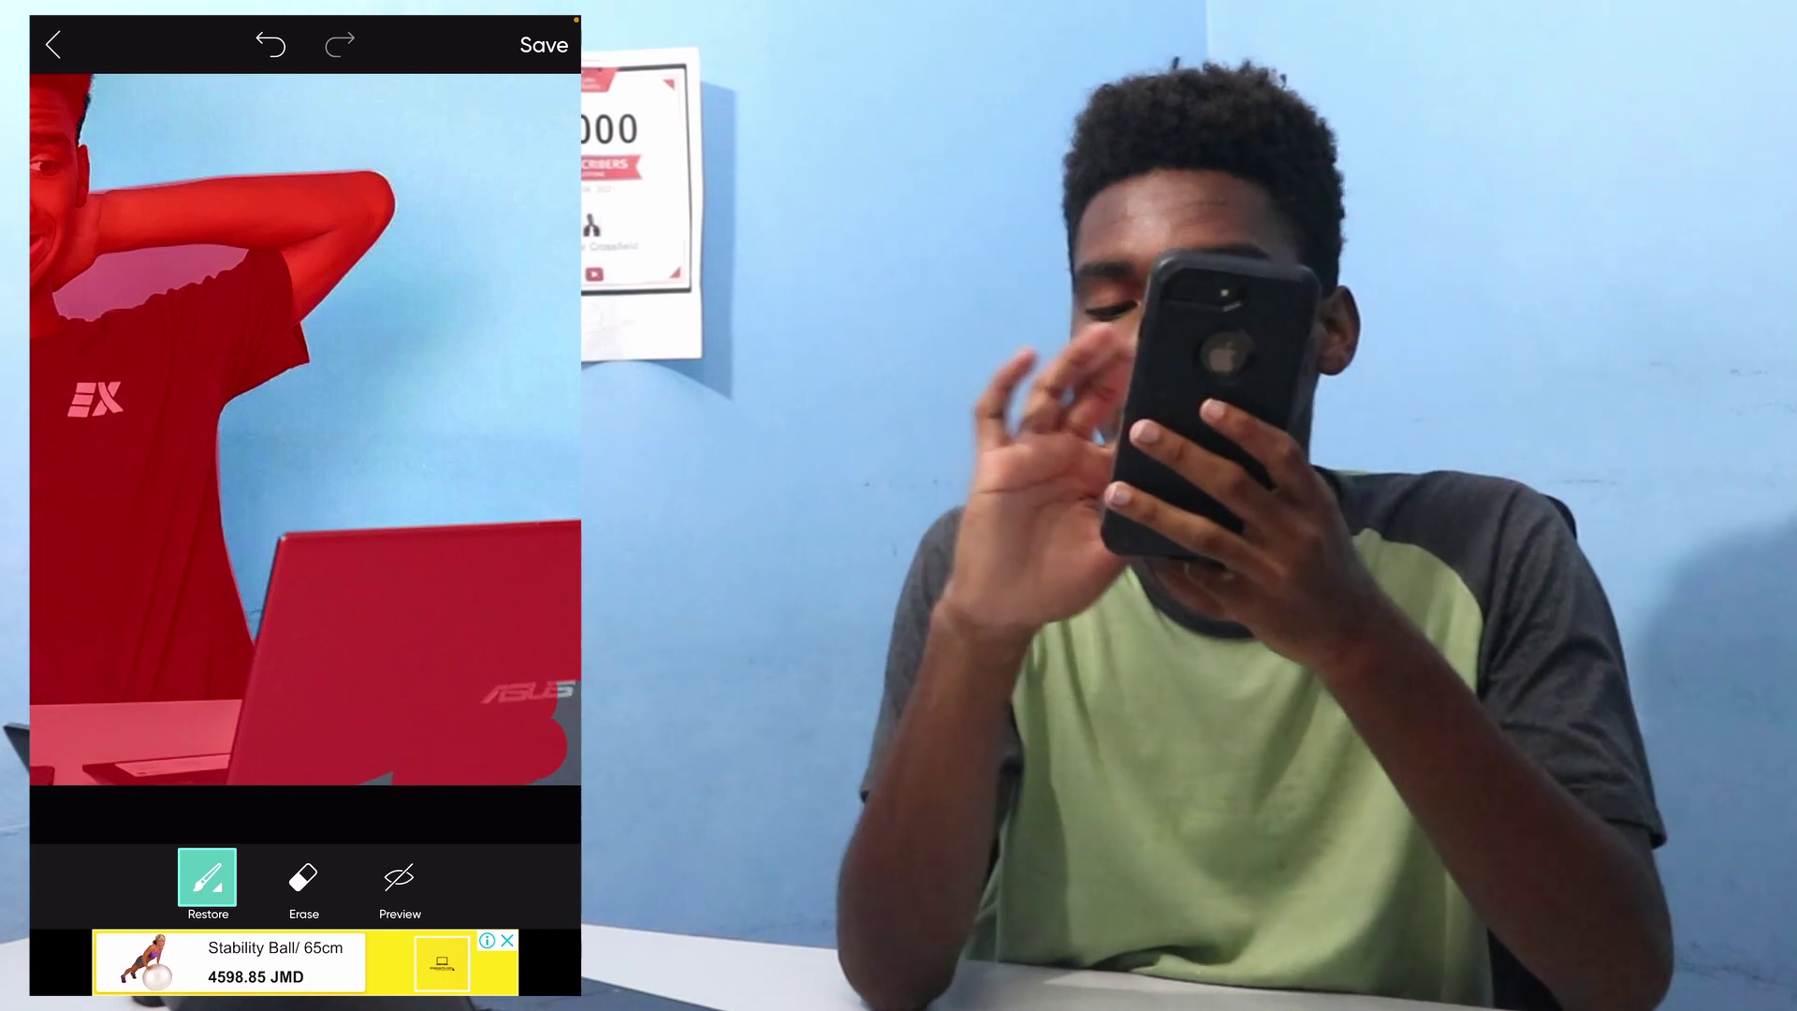
{"action": "scroll", "coordinate": [305, 428], "scroll_direction": "down", "scroll_amount": 5}
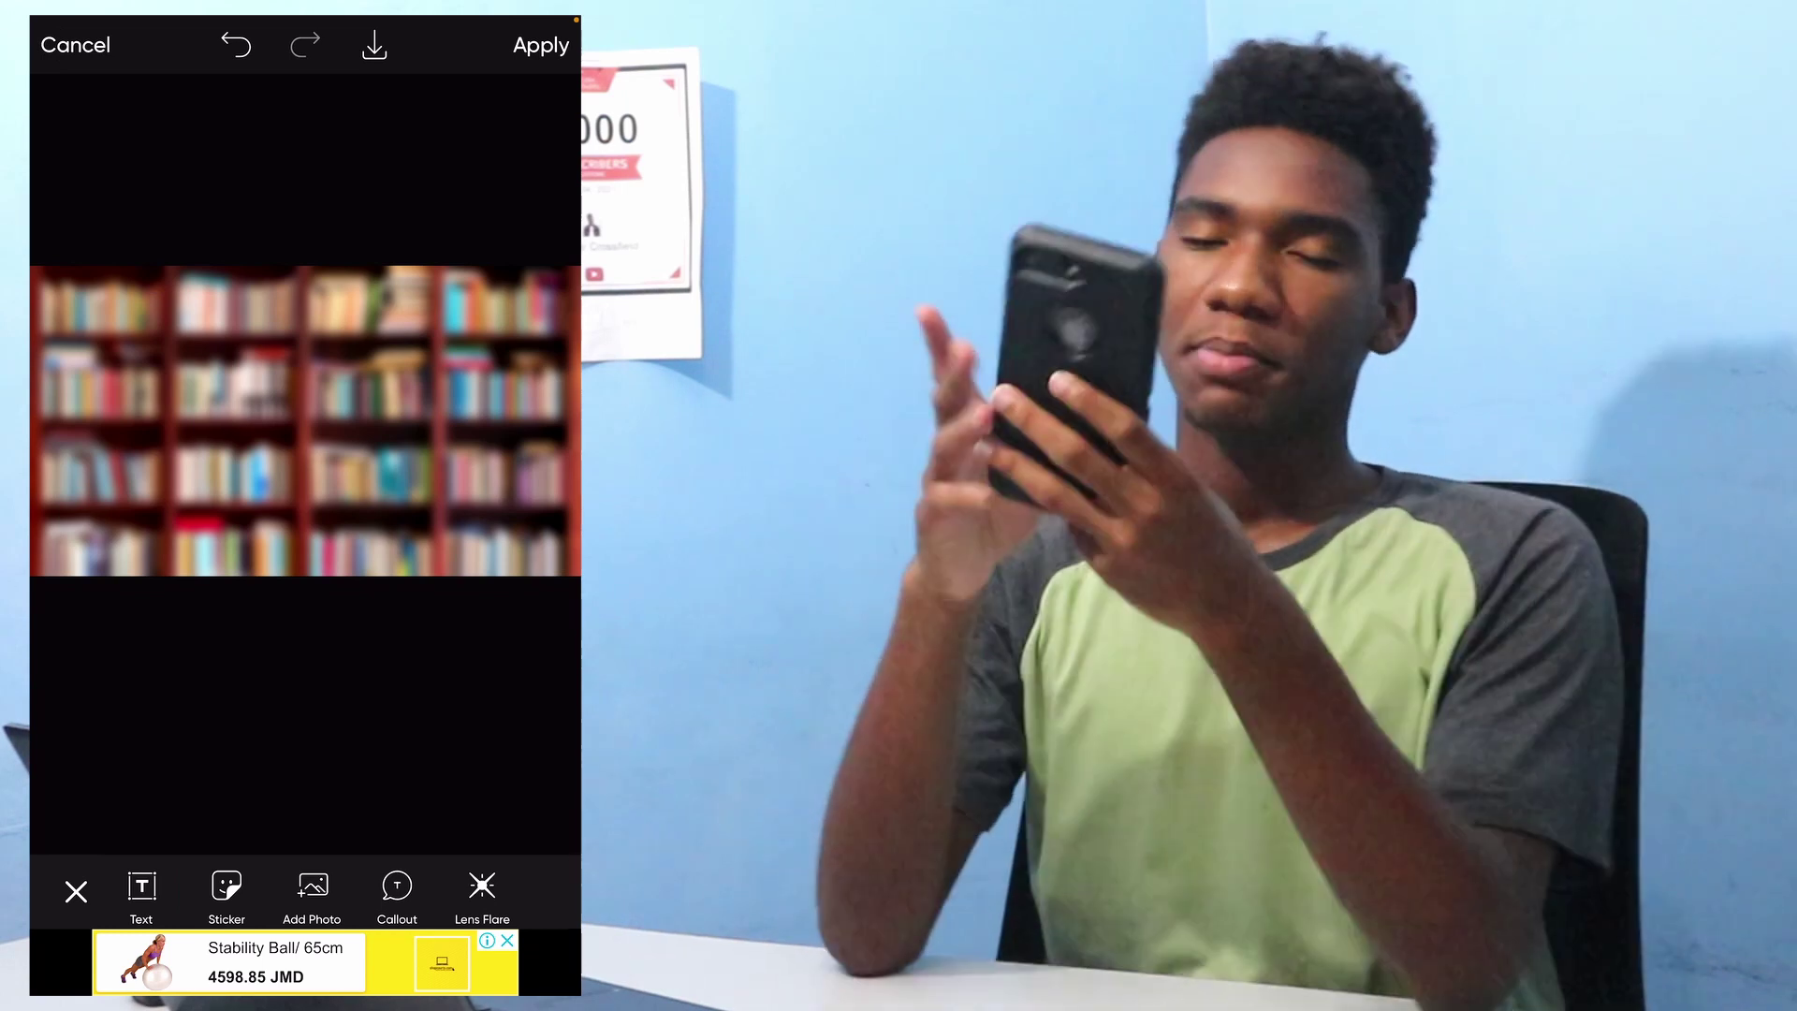
Insert the saved cutout of the man at the desk as a sticker from the Private Items collection.
{"action": "left_click", "coordinate": [226, 896]}
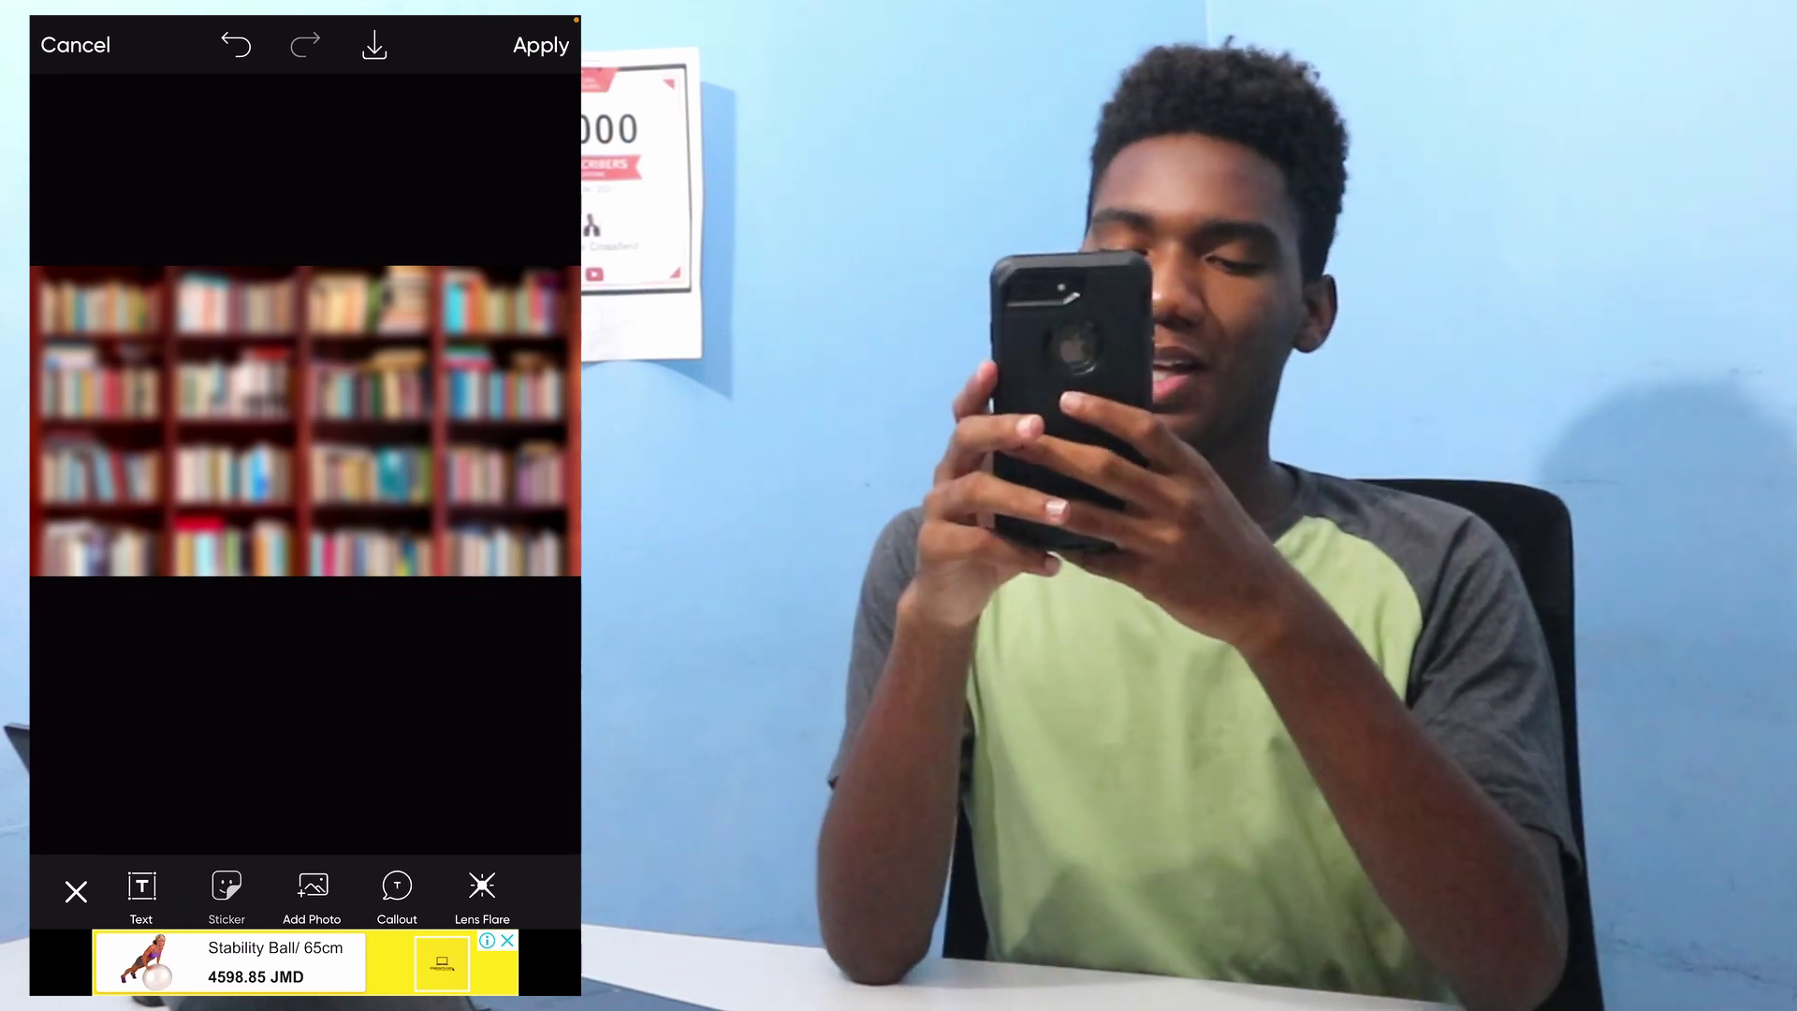
{"action": "left_click", "coordinate": [236, 966]}
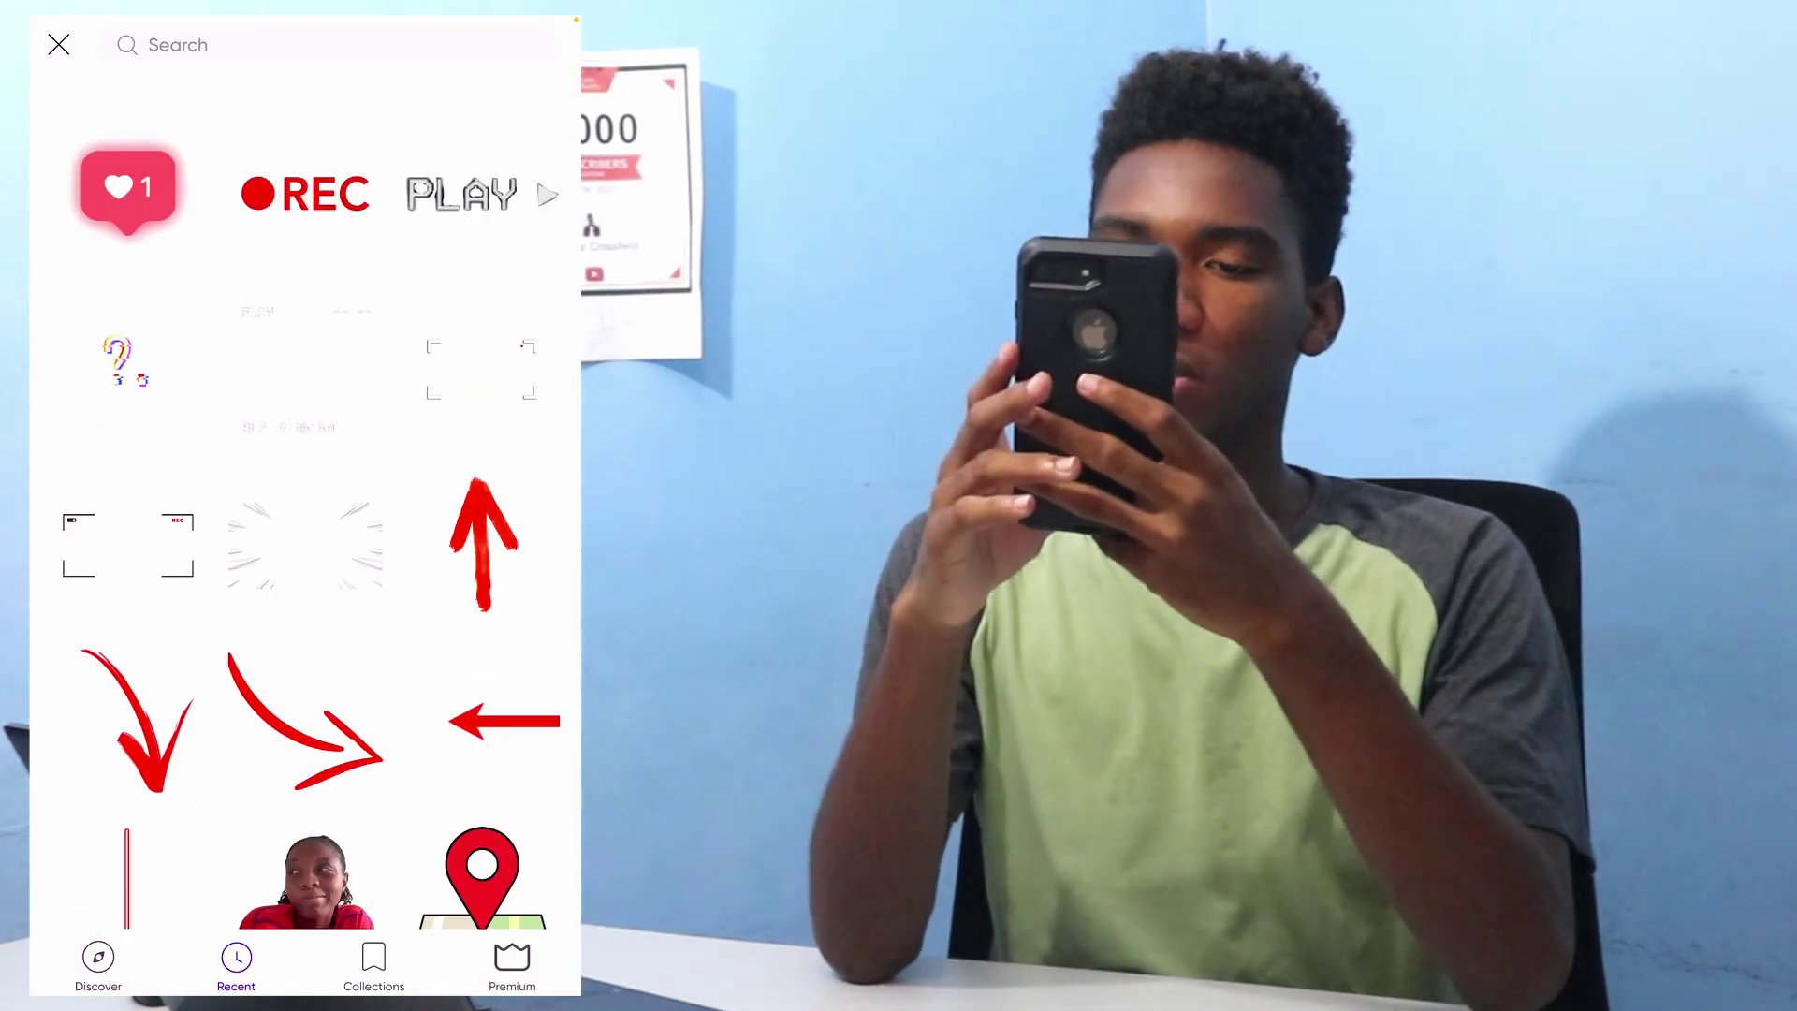
{"action": "scroll", "coordinate": [305, 506], "scroll_direction": "down", "scroll_amount": 5}
{"action": "left_click", "coordinate": [373, 966]}
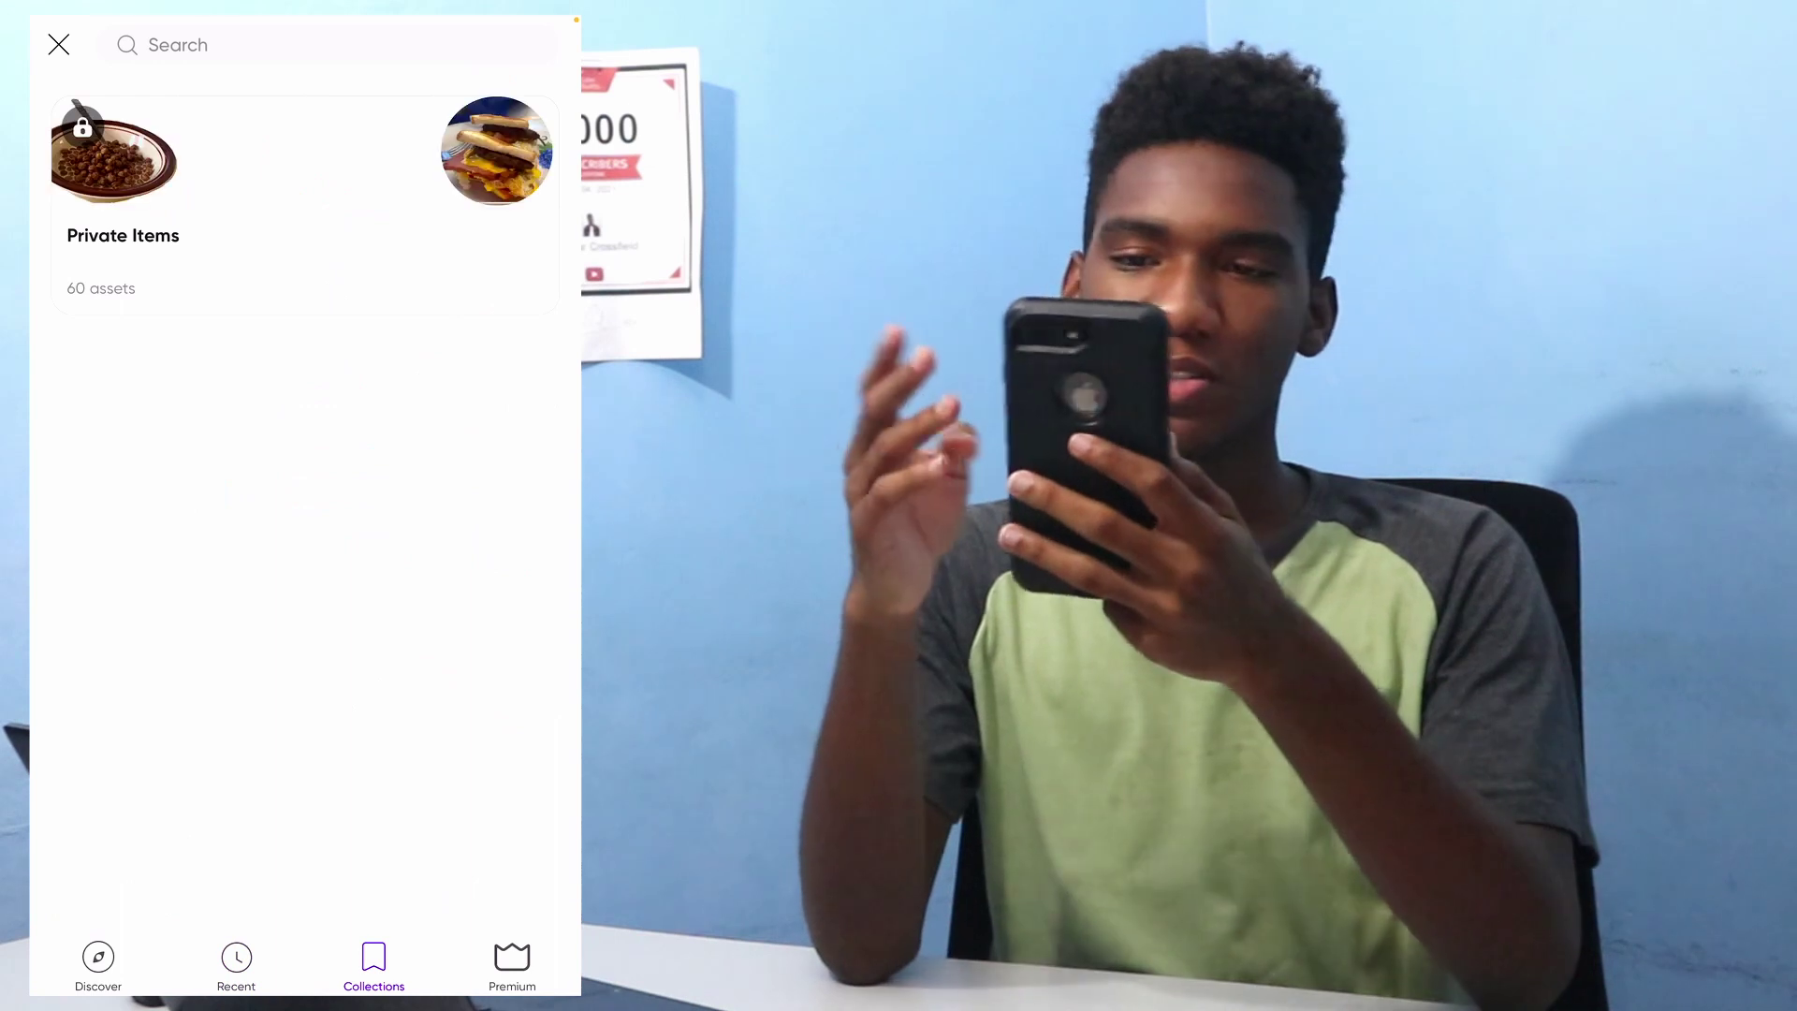
{"action": "left_click", "coordinate": [281, 206]}
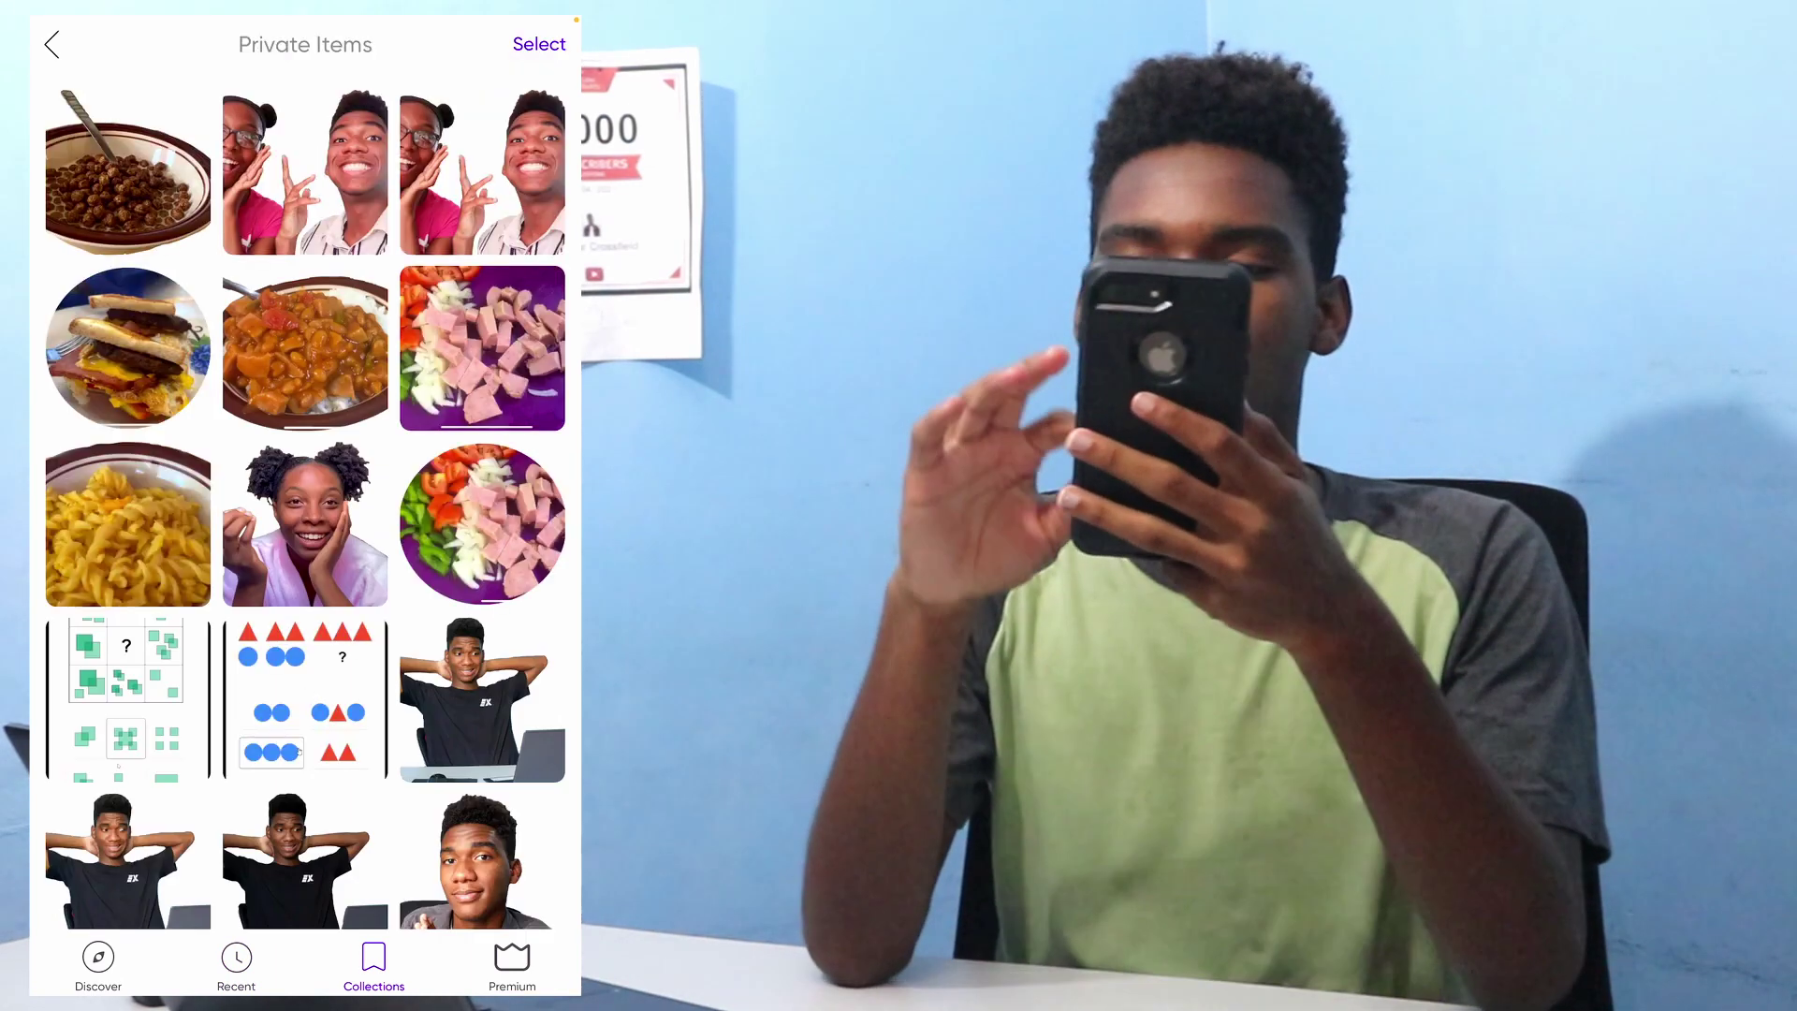
{"action": "scroll", "coordinate": [305, 487], "scroll_direction": "down", "scroll_amount": 3}
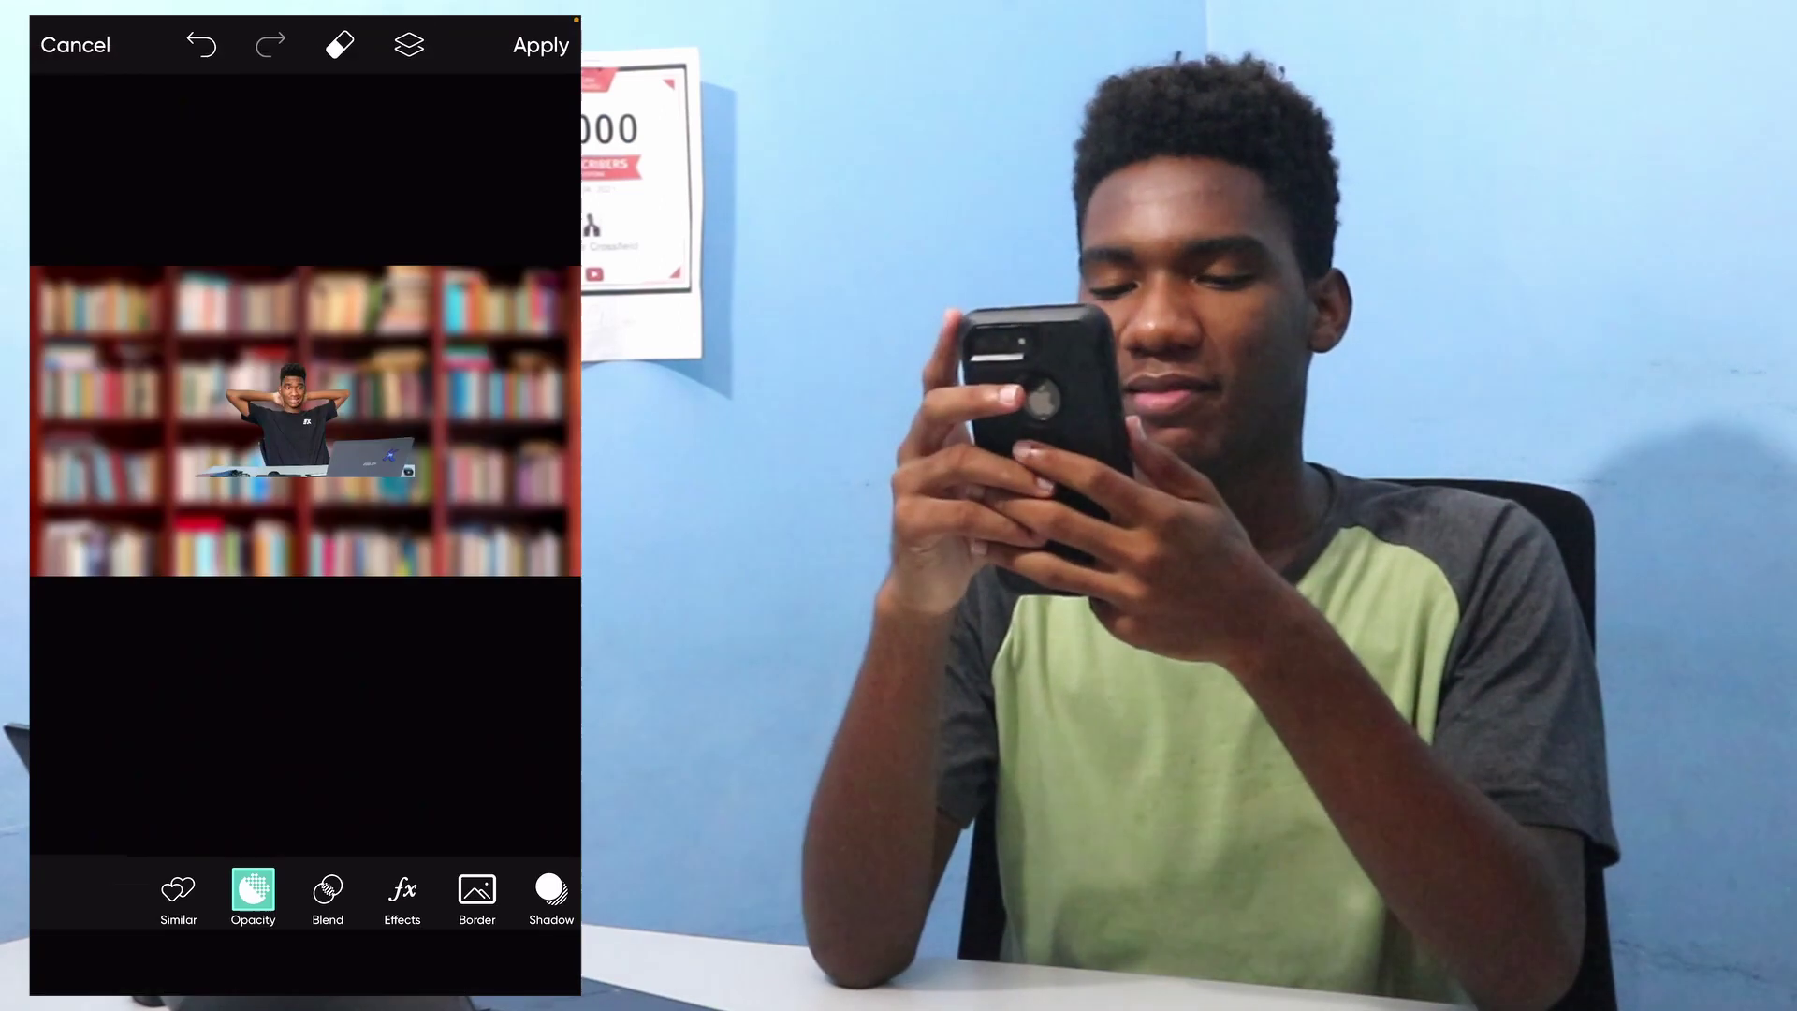
Enlarge the cutout sticker to the background's width and align the desk with the background's lower edge.
{"action": "left_click_drag", "start_coordinate": [436, 501], "coordinate": [580, 575]}
{"action": "scroll", "coordinate": [306, 421], "scroll_direction": "down", "scroll_amount": 3}
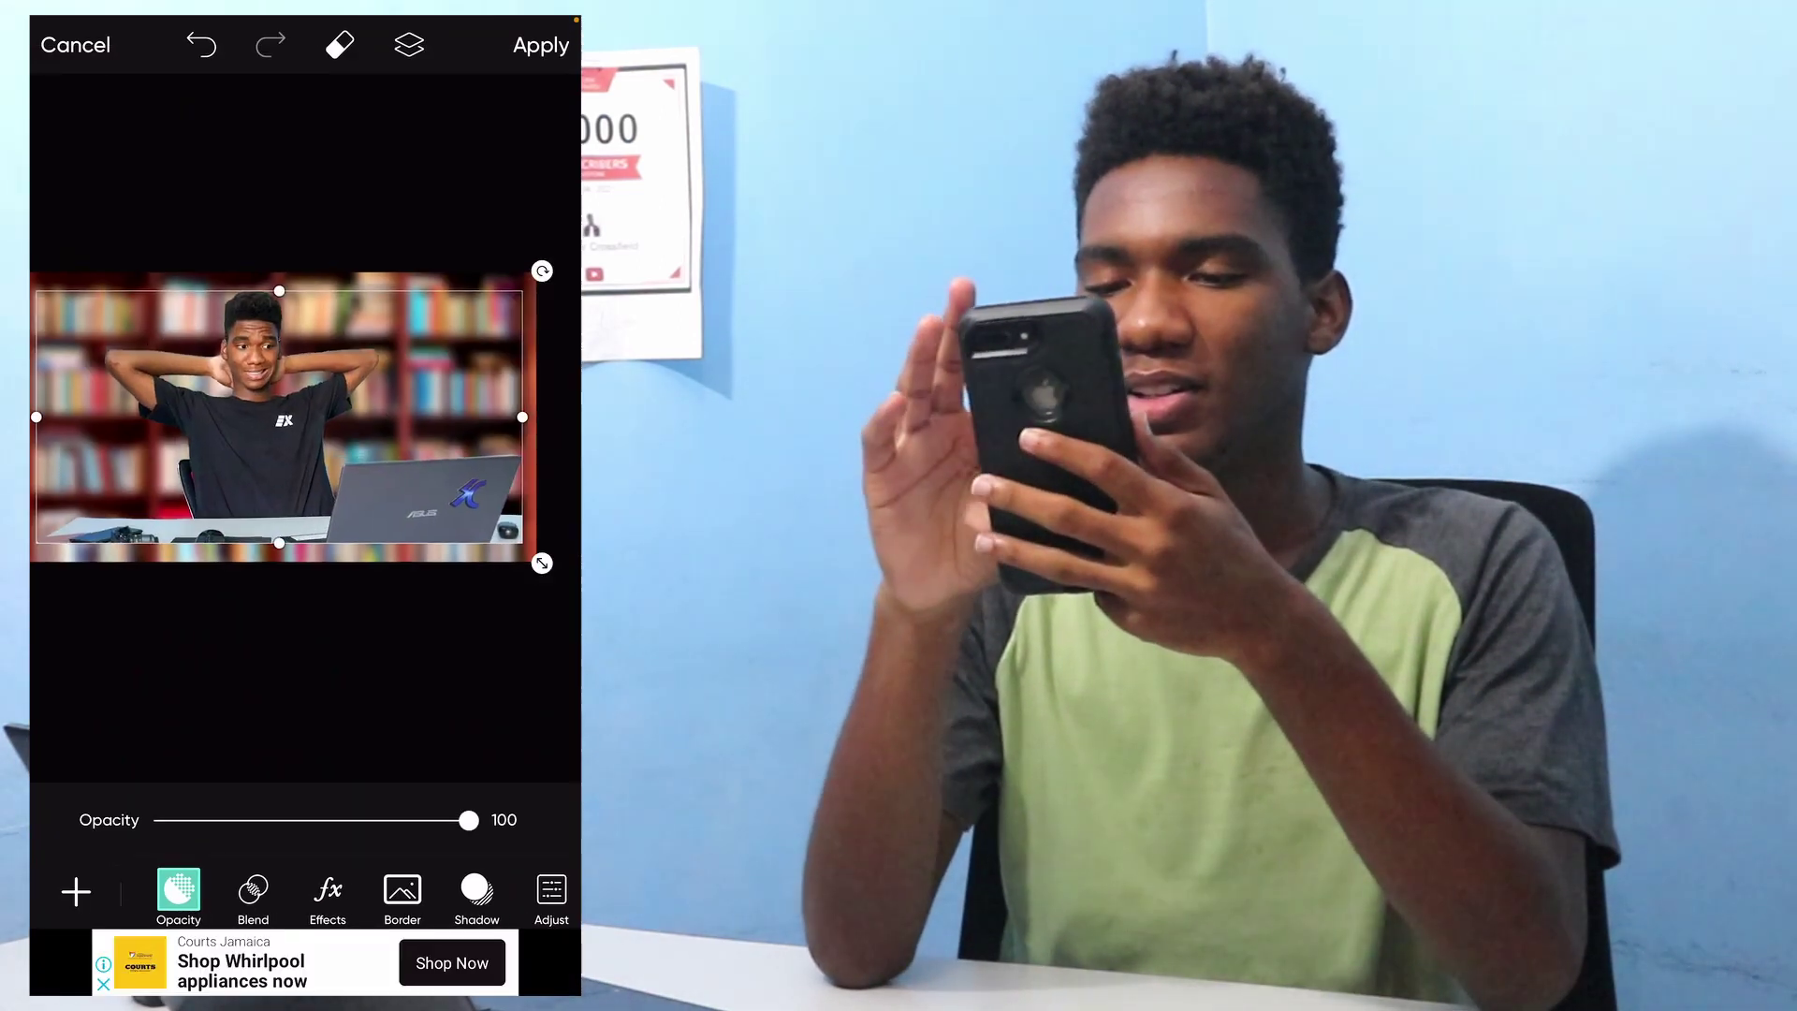
{"action": "left_click_drag", "start_coordinate": [485, 505], "coordinate": [505, 518]}
{"action": "scroll", "coordinate": [276, 393], "scroll_direction": "up", "scroll_amount": 3}
{"action": "scroll", "coordinate": [305, 466], "scroll_direction": "up", "scroll_amount": 1}
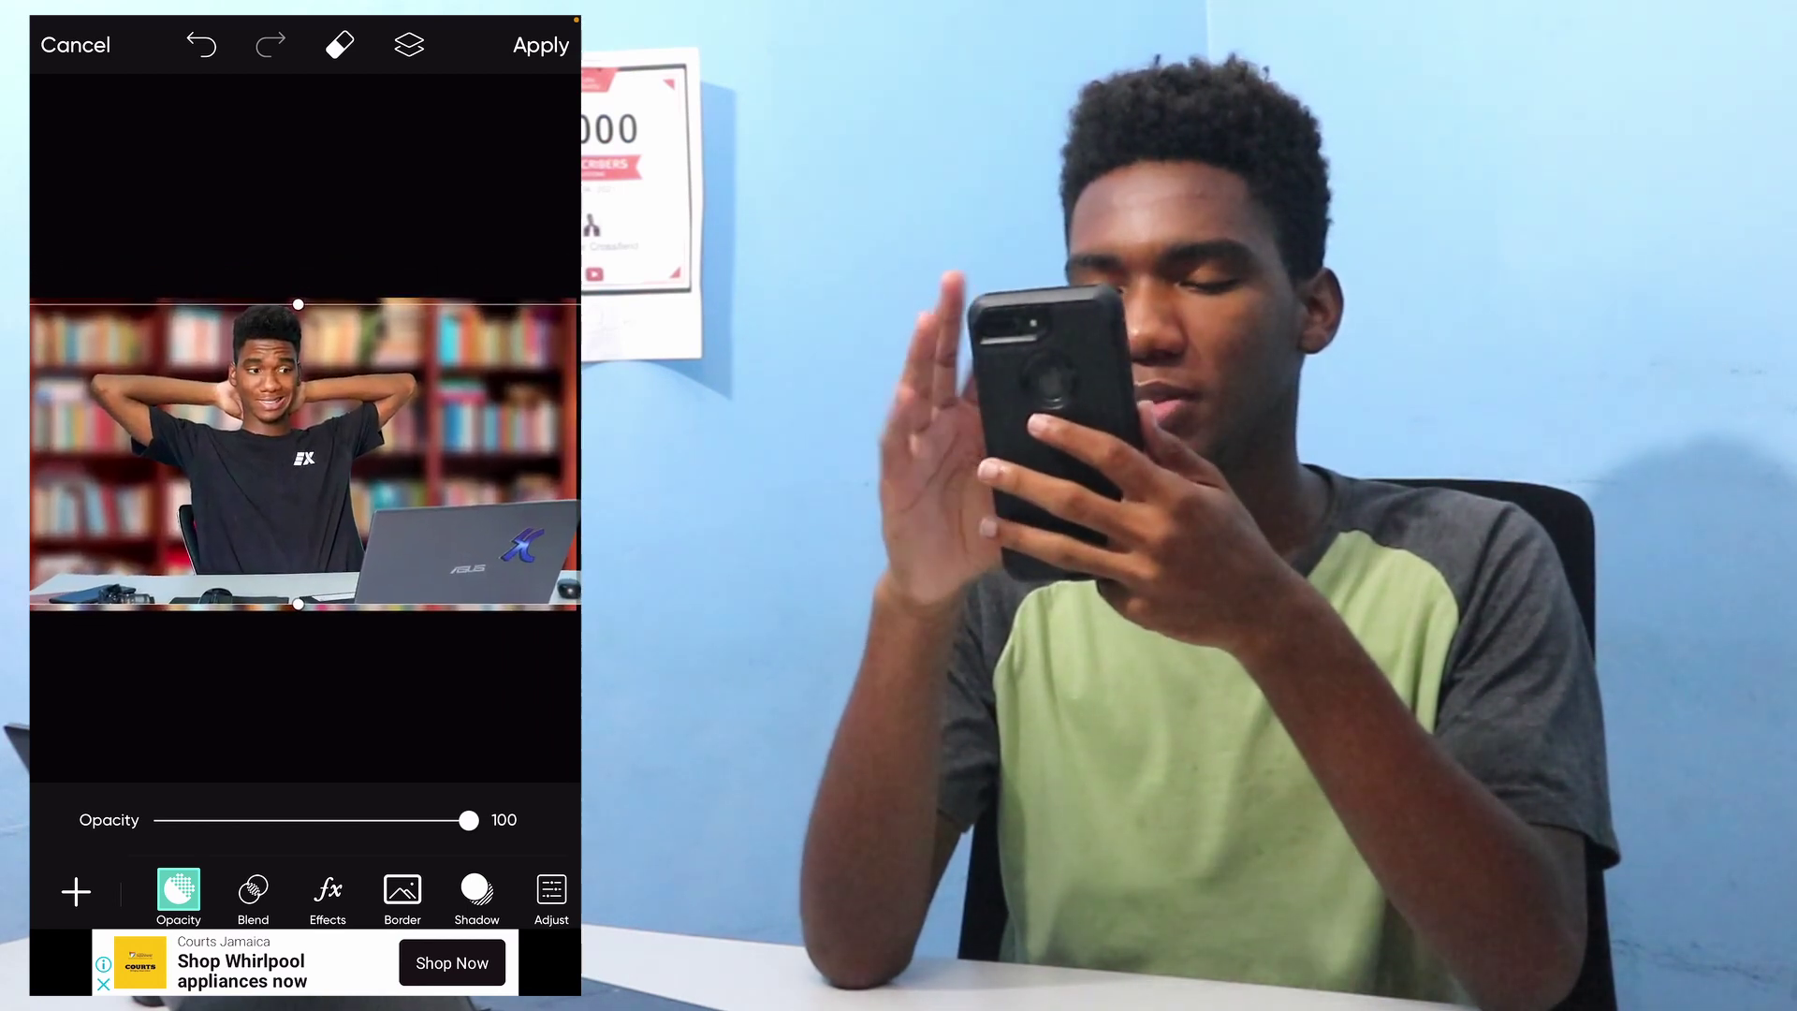
{"action": "left_click_drag", "start_coordinate": [298, 454], "coordinate": [297, 461]}
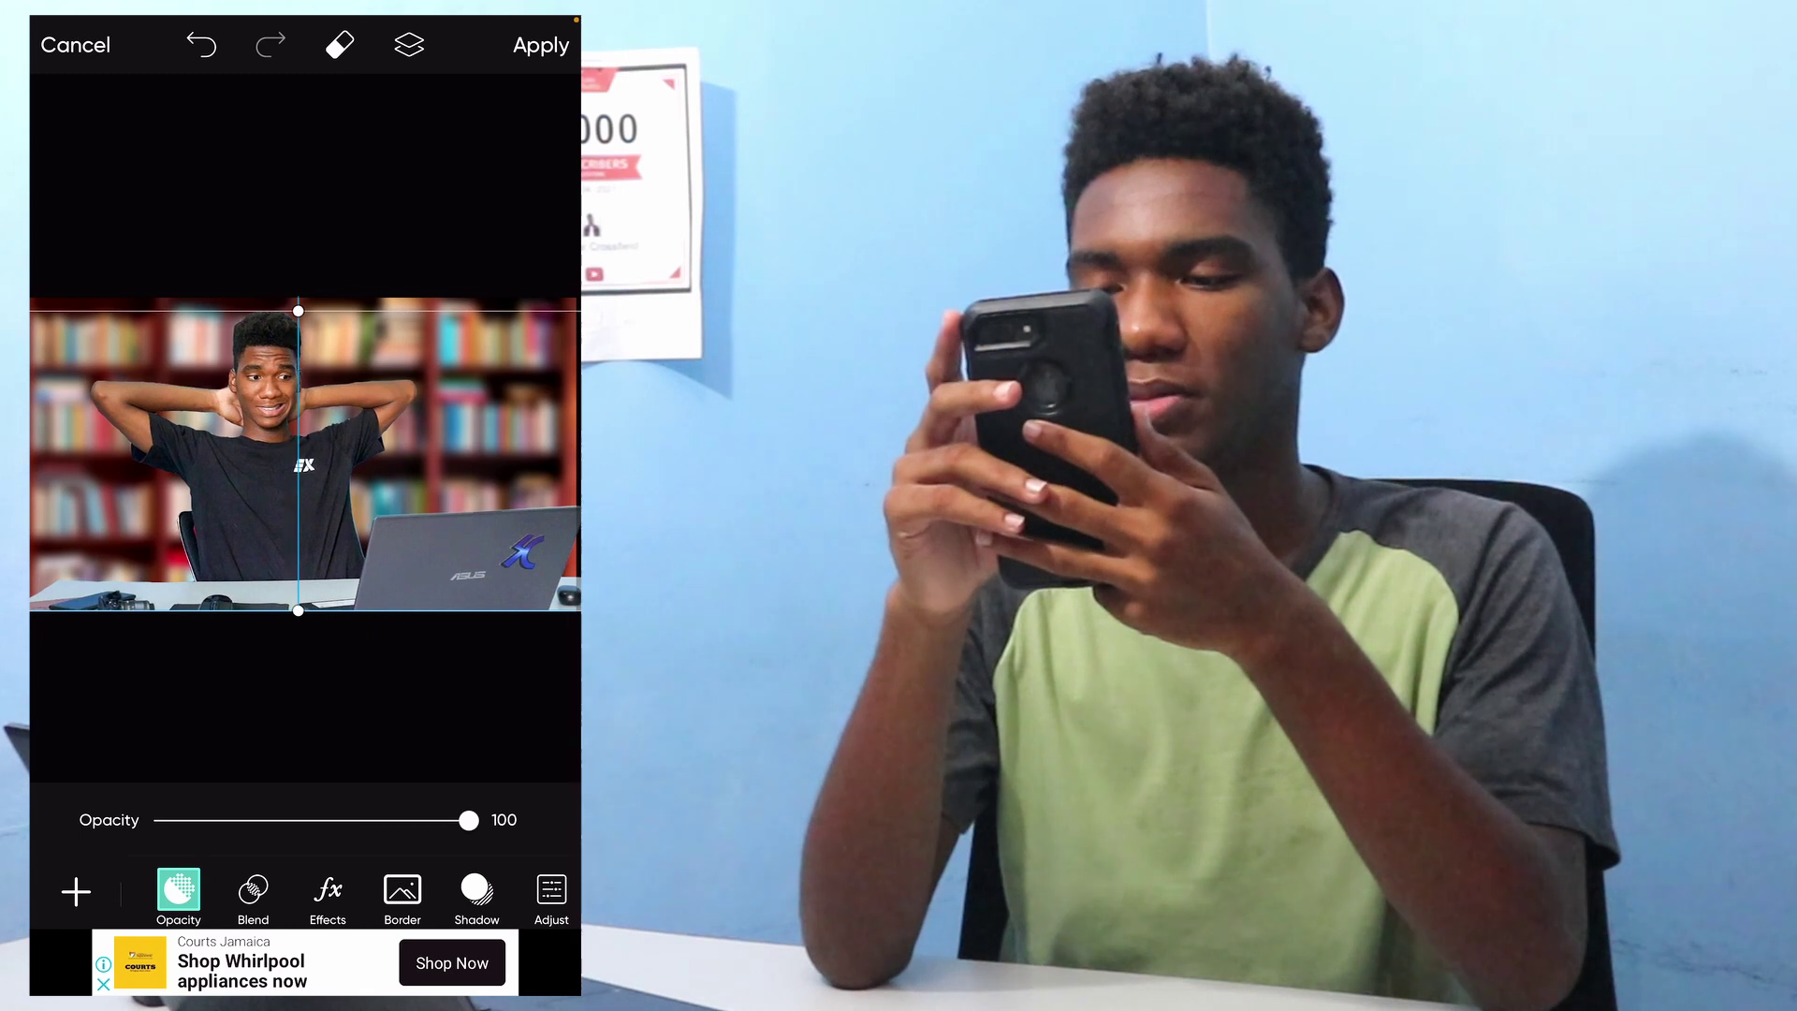
{"action": "left_click", "coordinate": [305, 693]}
{"action": "scroll", "coordinate": [305, 454], "scroll_direction": "down", "scroll_amount": 1}
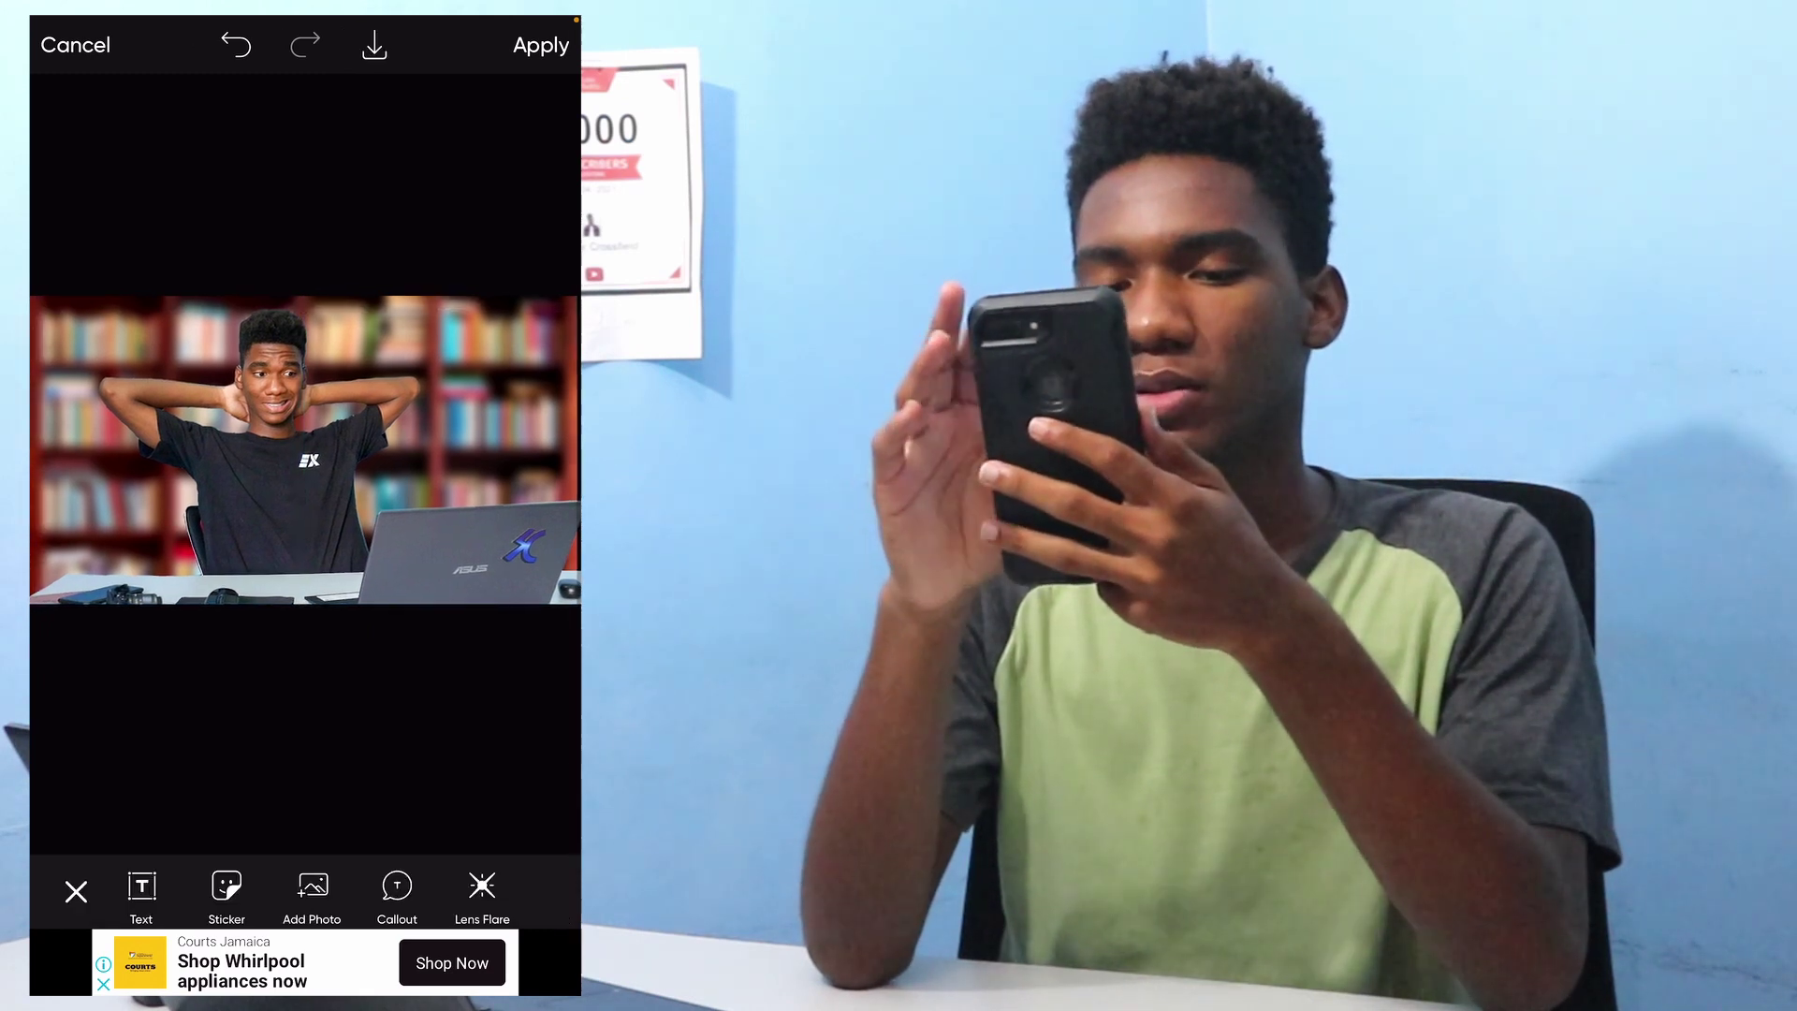
Add a thin white border around the cutout sticker of the man, desk and laptop.
{"action": "left_click", "coordinate": [299, 460]}
{"action": "left_click", "coordinate": [402, 889]}
{"action": "left_click_drag", "start_coordinate": [221, 760], "coordinate": [172, 761]}
Add a shadow to the cutout sticker and color it light periwinkle blue.
{"action": "left_click", "coordinate": [476, 889]}
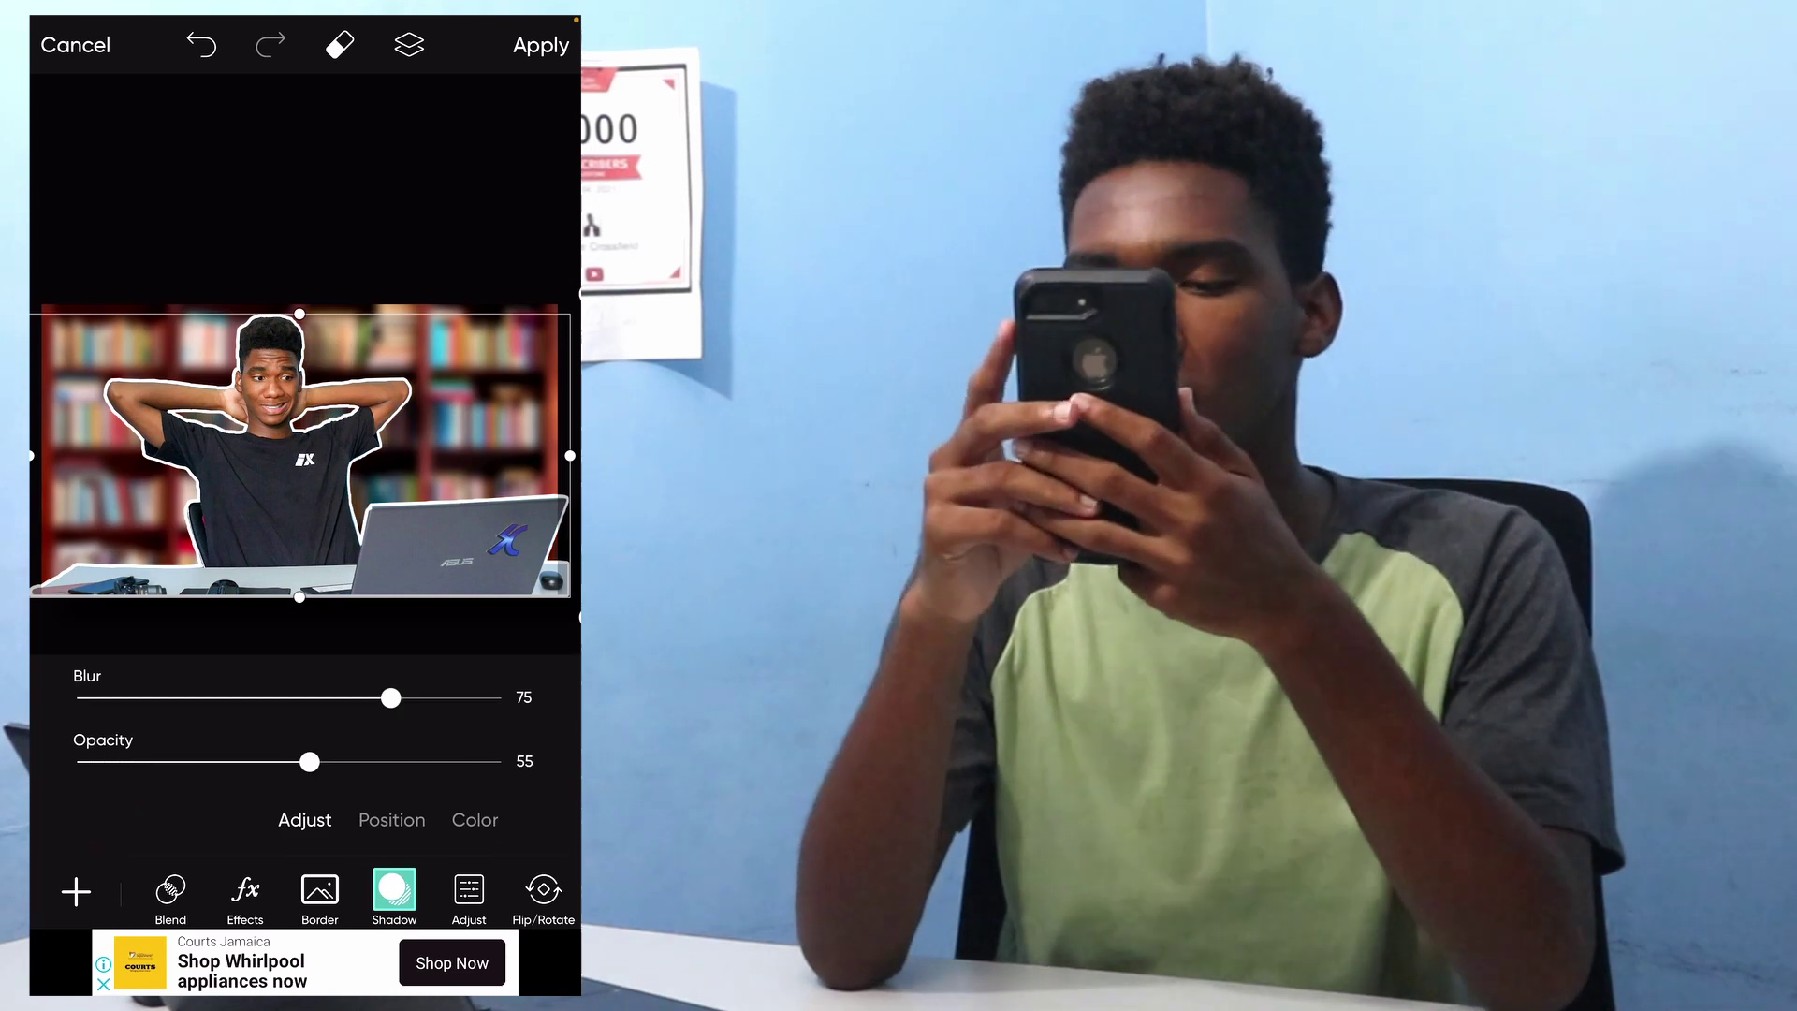
{"action": "left_click", "coordinate": [474, 819]}
{"action": "scroll", "coordinate": [305, 749], "scroll_direction": "right", "scroll_amount": 3}
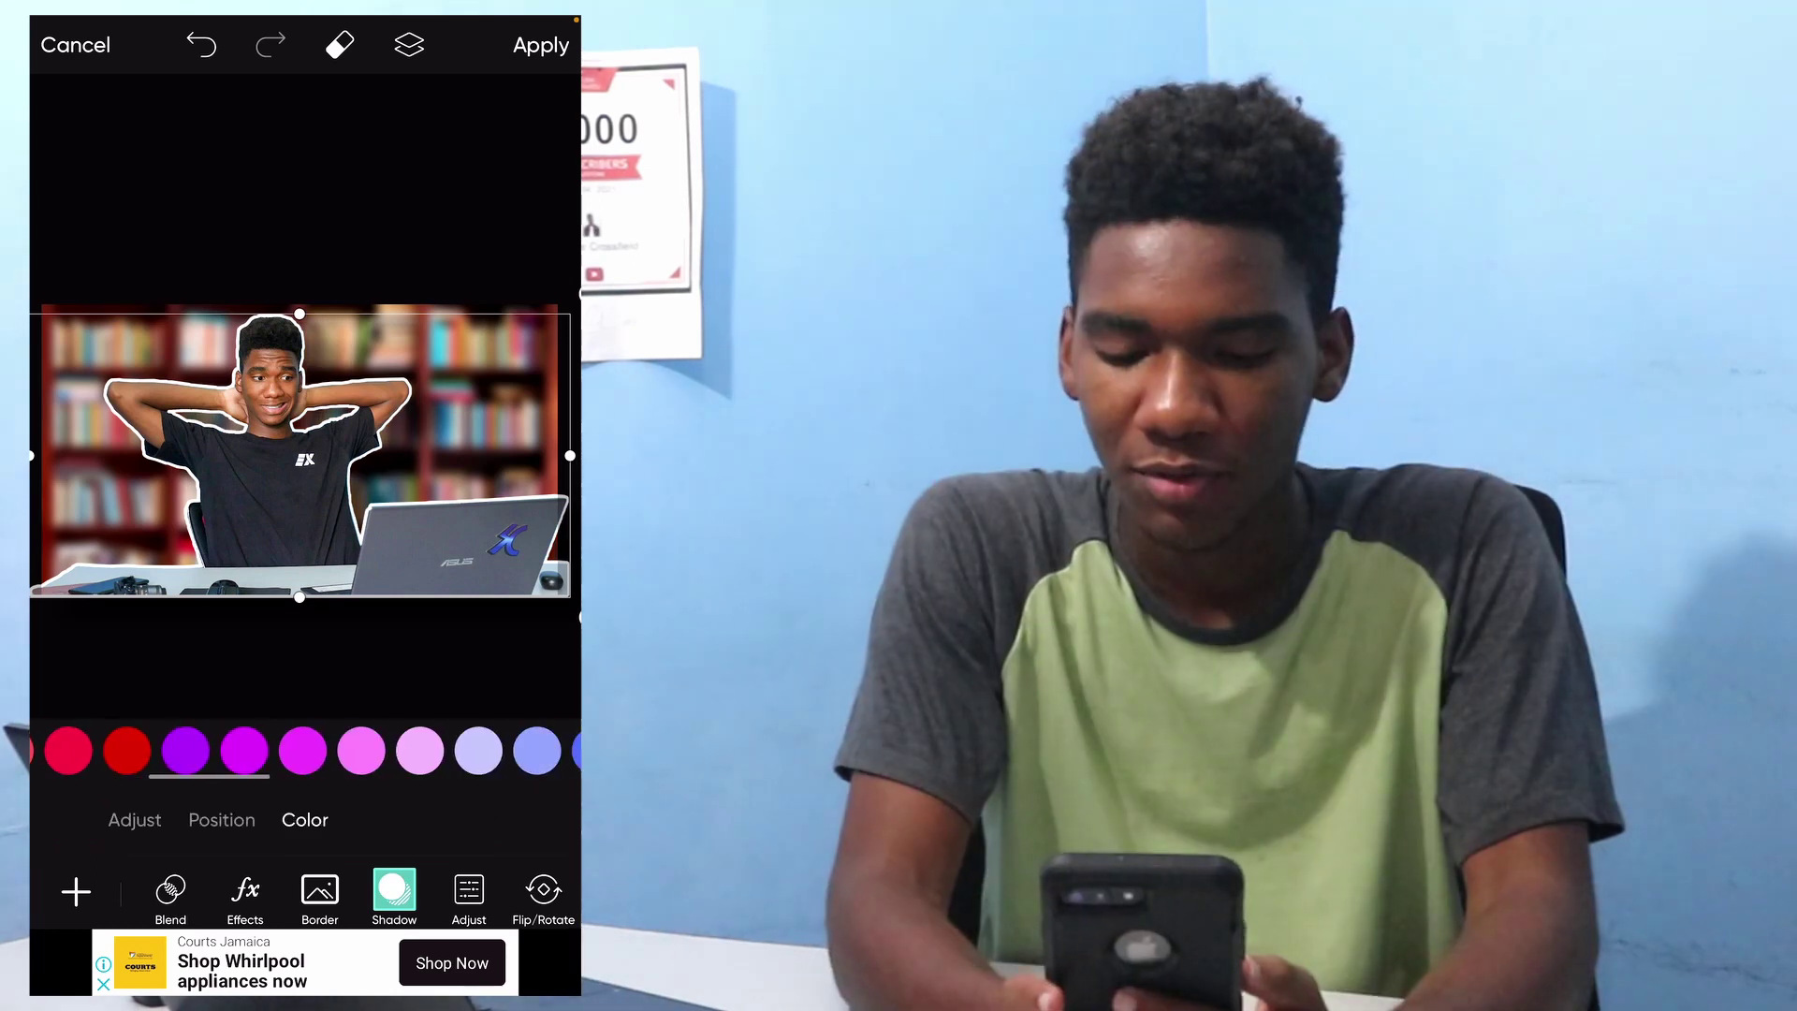
{"action": "scroll", "coordinate": [305, 750], "scroll_direction": "right", "scroll_amount": 3}
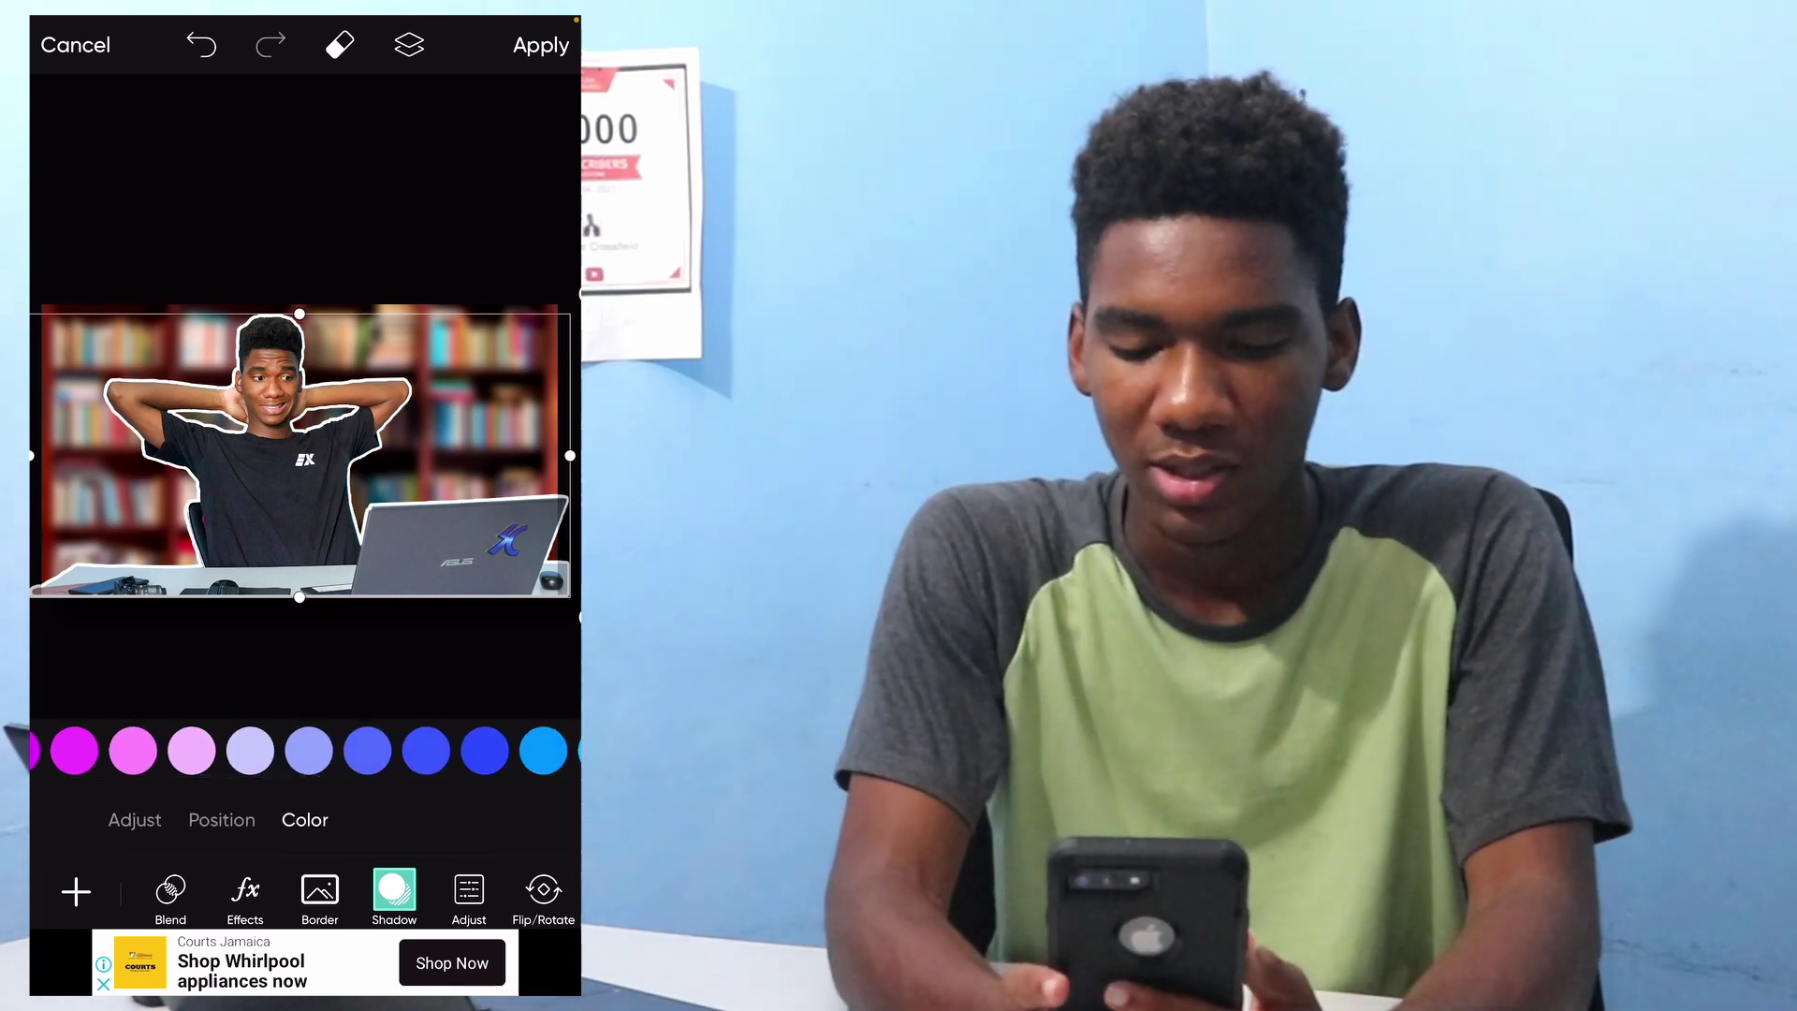
{"action": "left_click", "coordinate": [309, 750]}
Set the shadow's vertical offset to 0 and its blur and opacity to 100, and apply the sticker edits.
{"action": "left_click", "coordinate": [221, 819]}
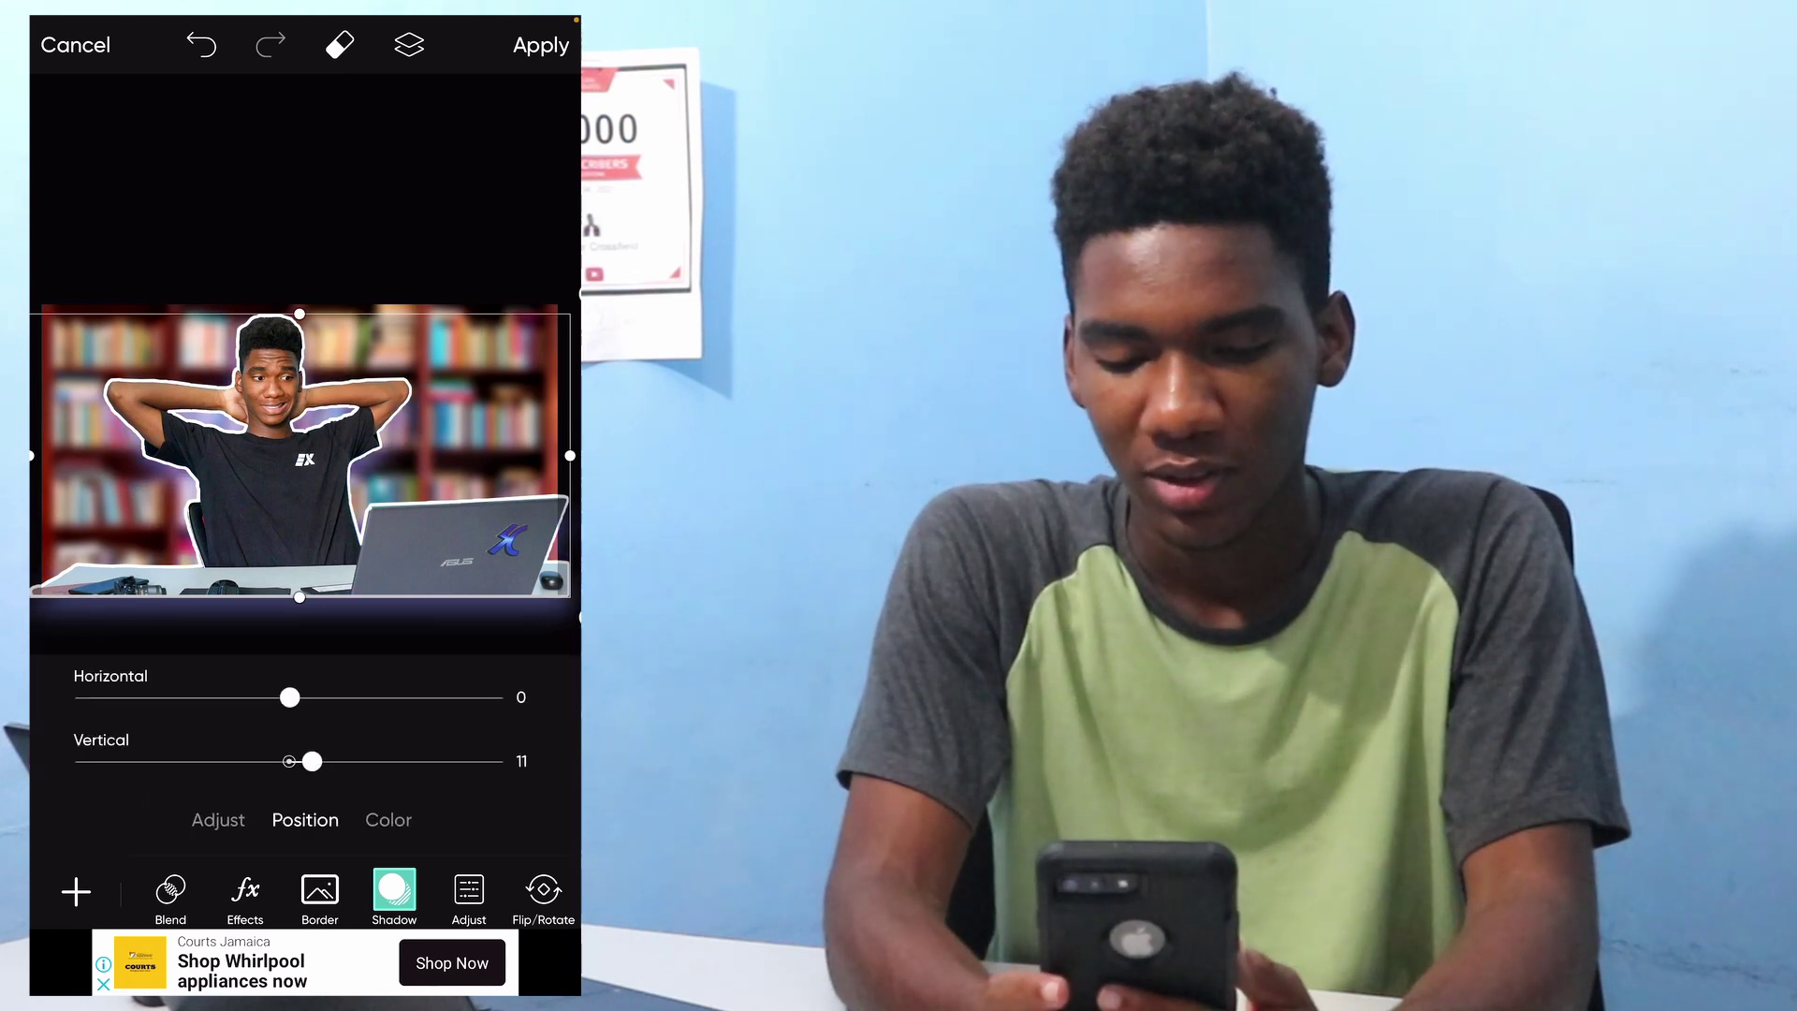
{"action": "left_click_drag", "start_coordinate": [311, 761], "coordinate": [287, 761]}
{"action": "left_click", "coordinate": [218, 818]}
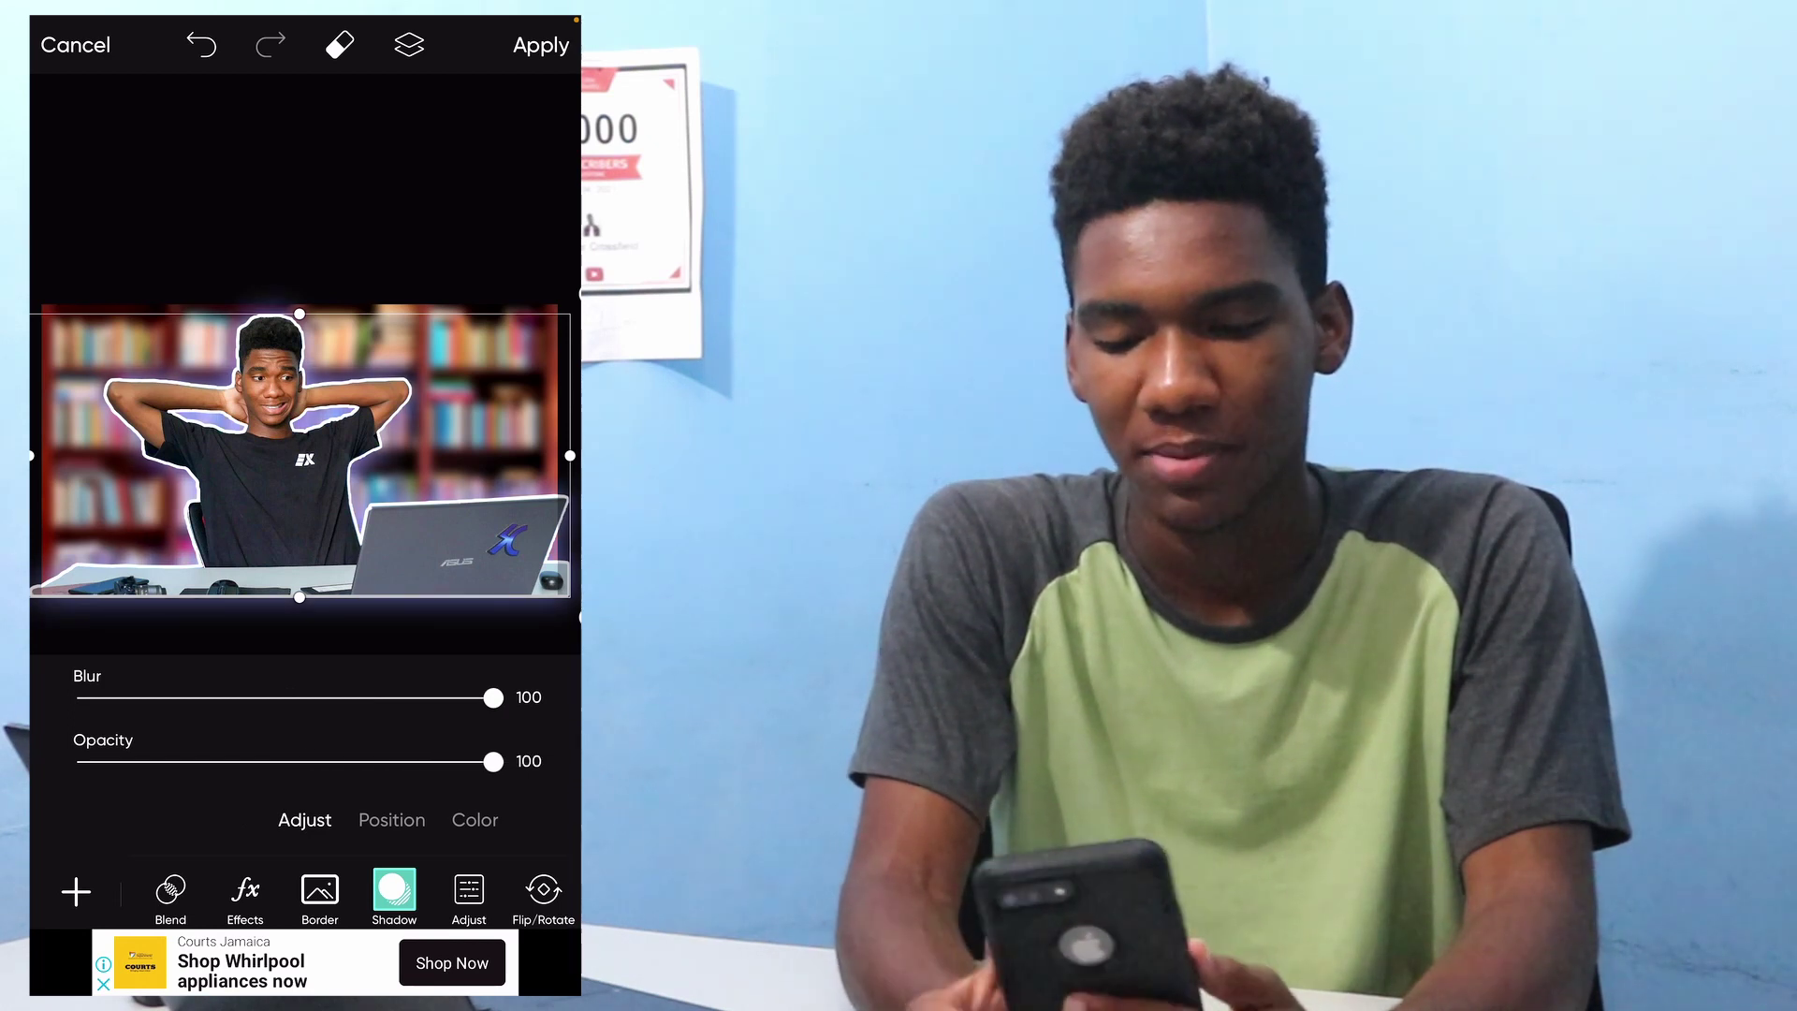
{"action": "left_click", "coordinate": [76, 890]}
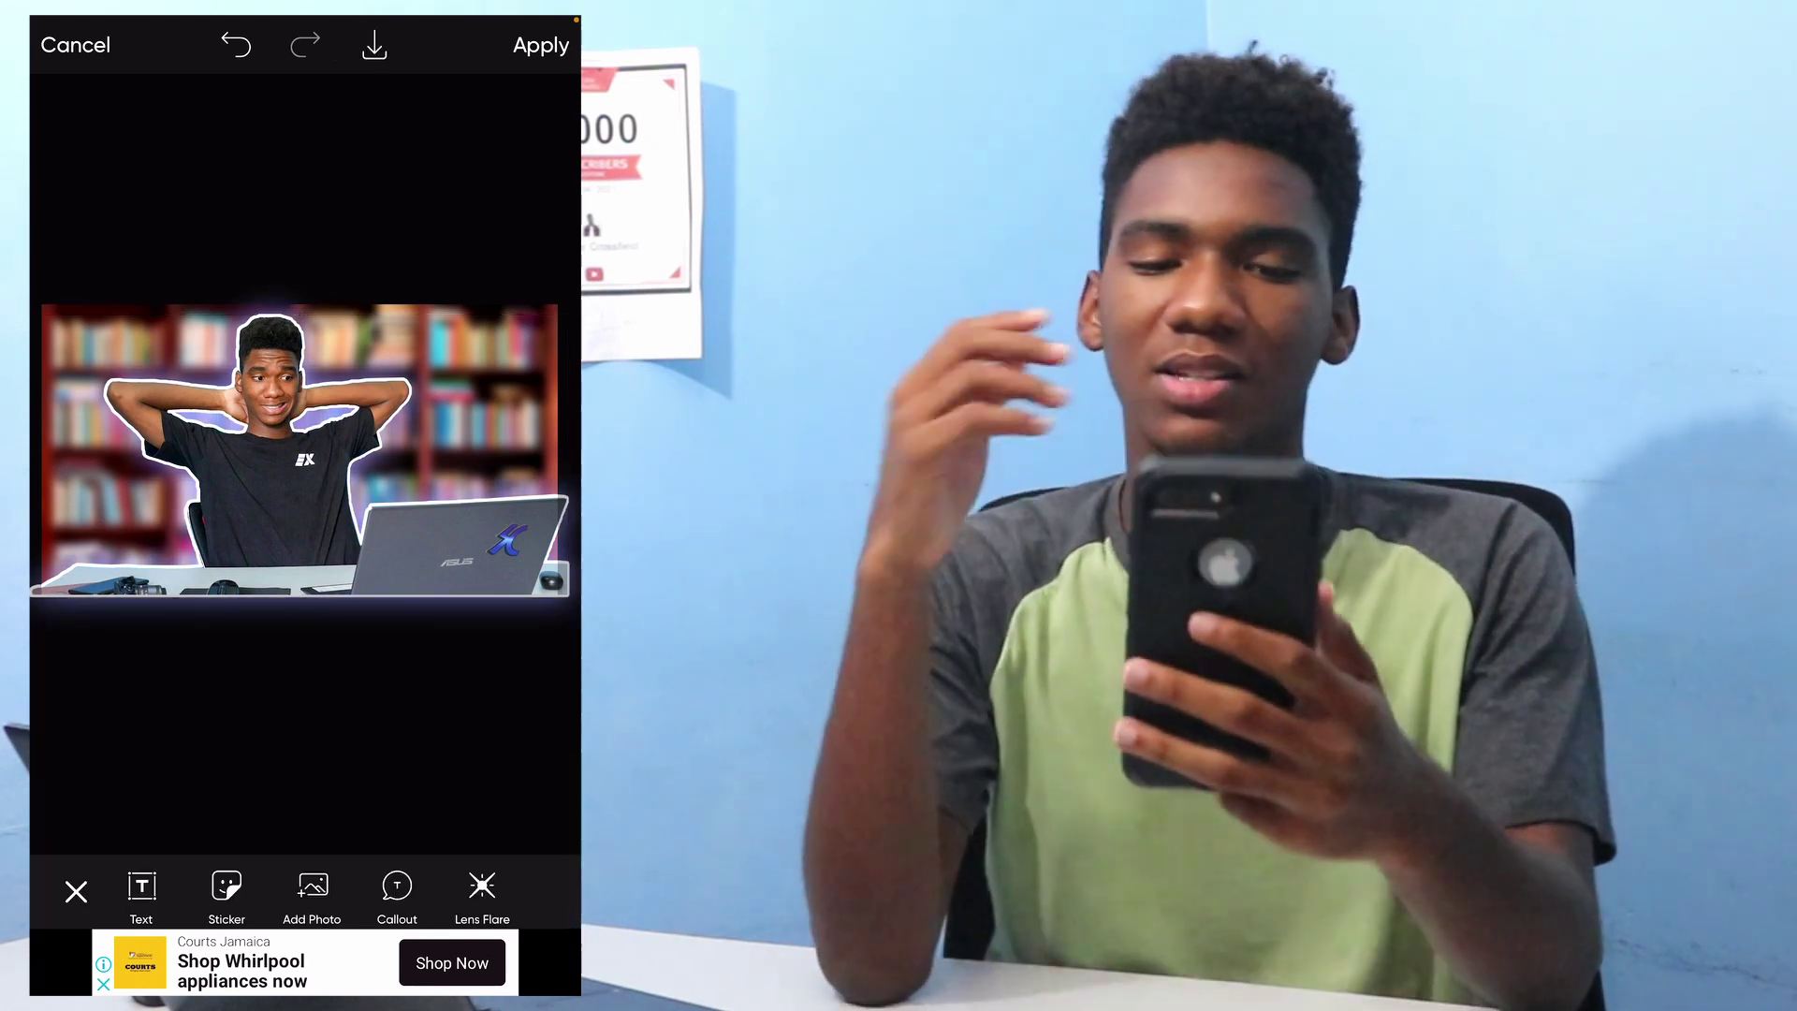
{"action": "left_click", "coordinate": [540, 45]}
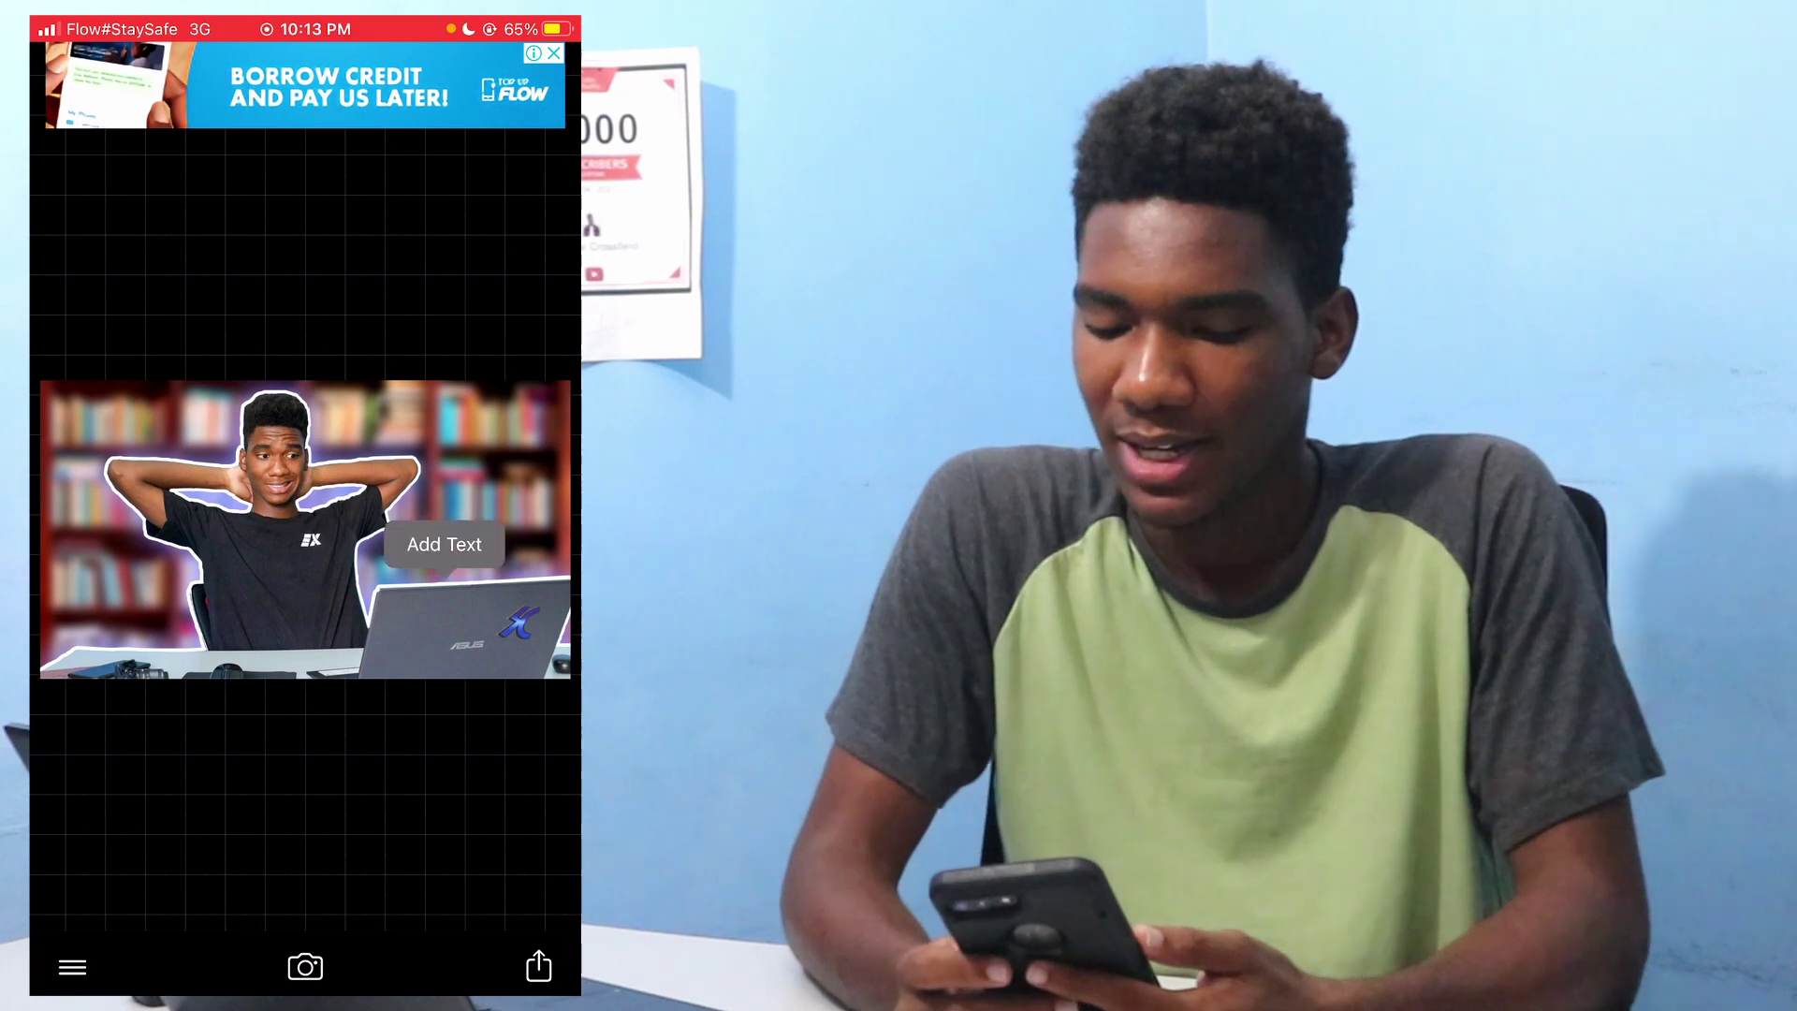
Add the text "IQ TEST" in a bold slanted font at the upper right of the thumbnail image.
{"action": "left_click", "coordinate": [444, 544]}
{"action": "type", "text": "IQ "}
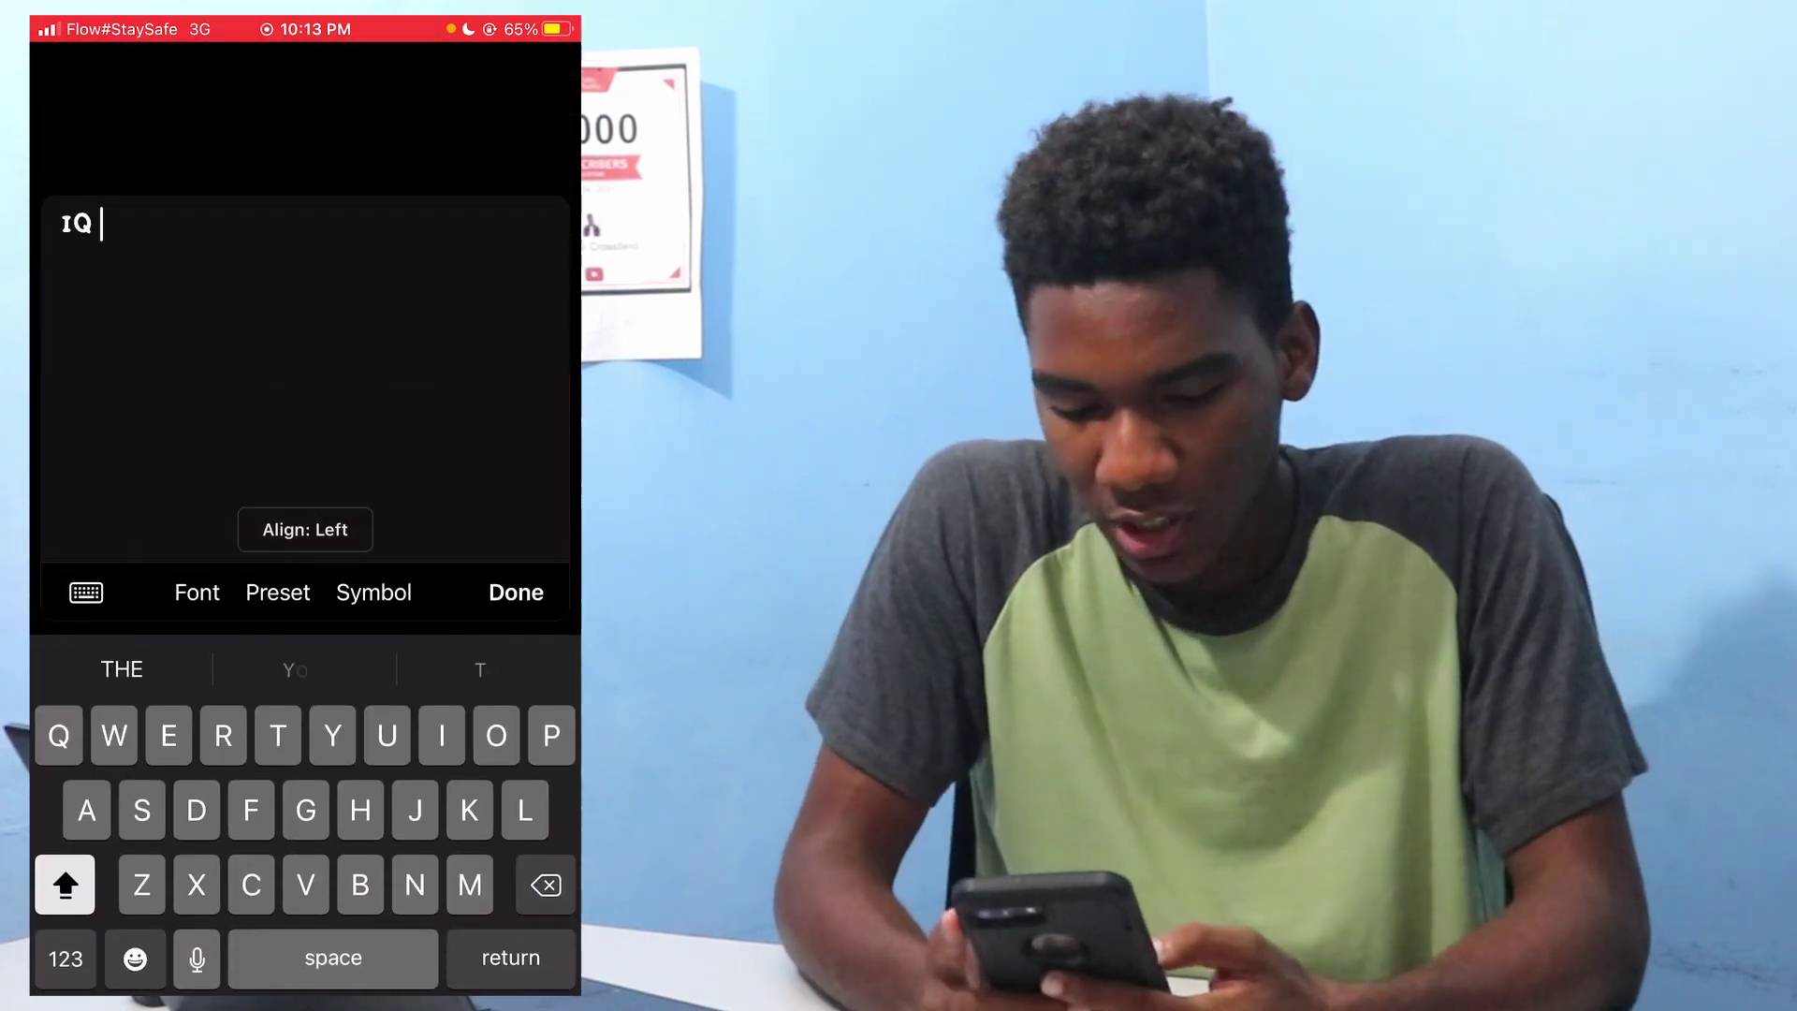
{"action": "type", "text": "TEST"}
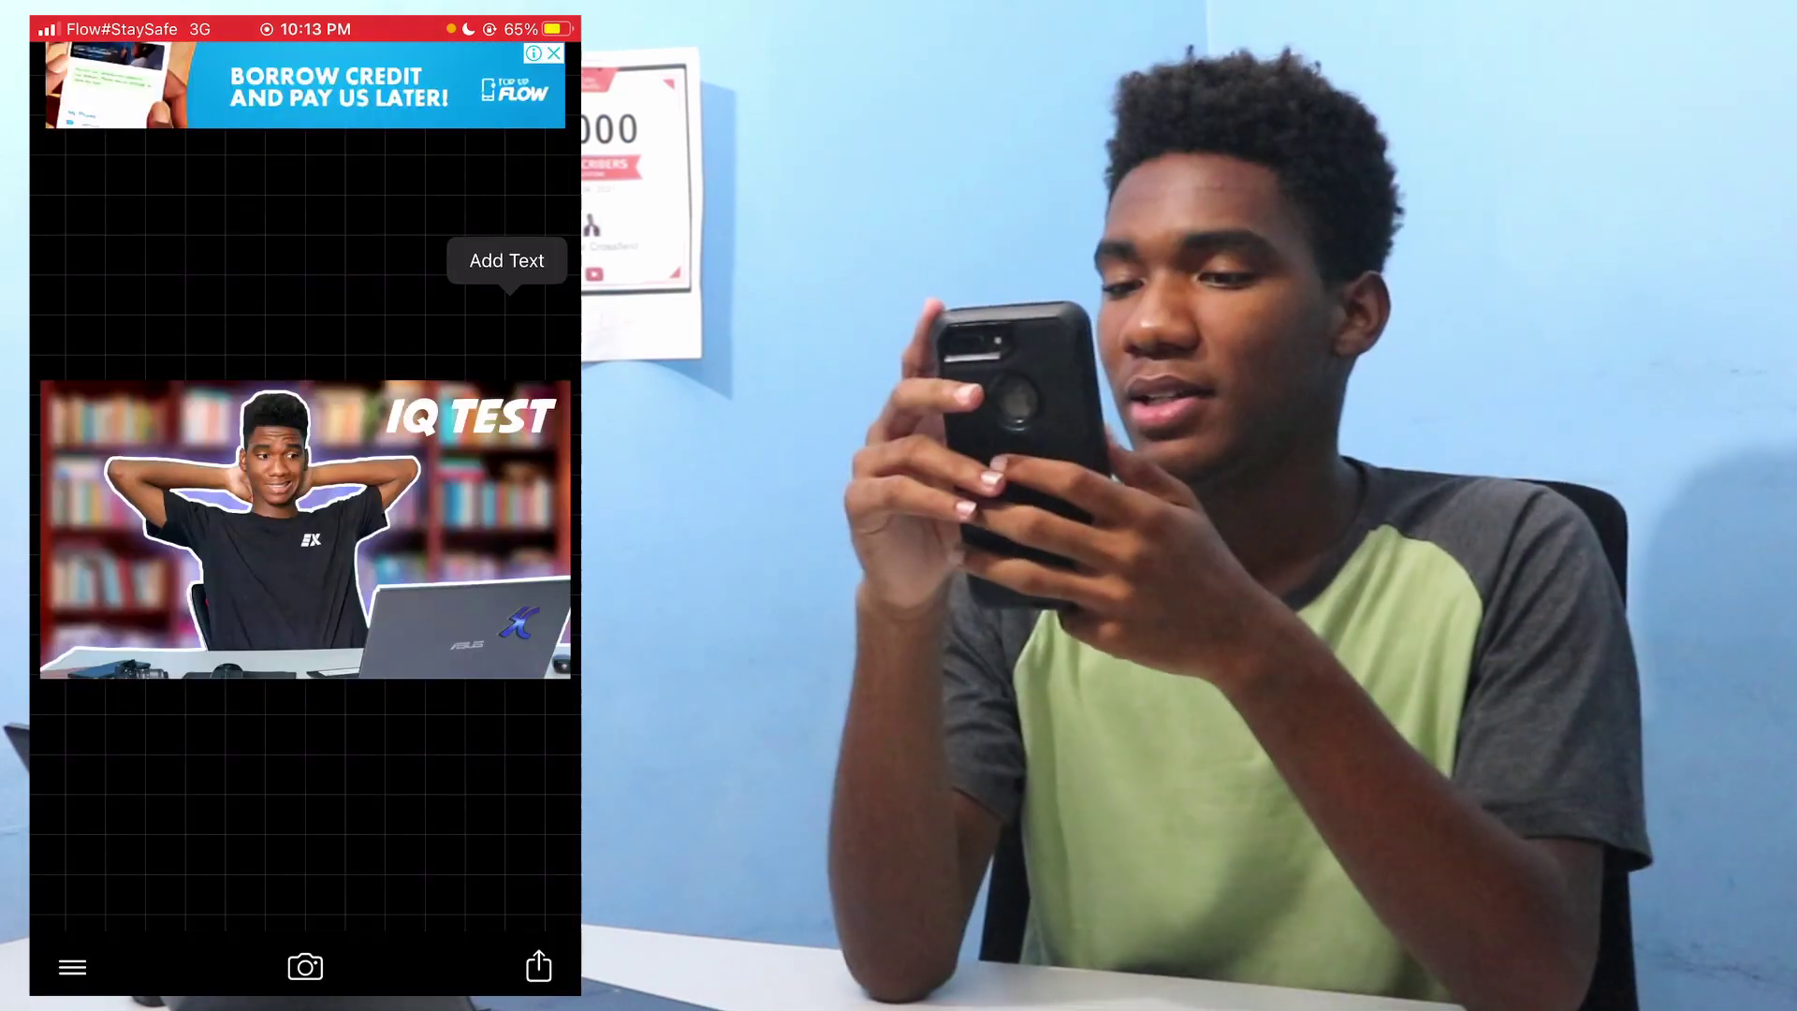
Give the "IQ TEST" text a black stroke with alpha 100 and width 16.
{"action": "left_click", "coordinate": [471, 416]}
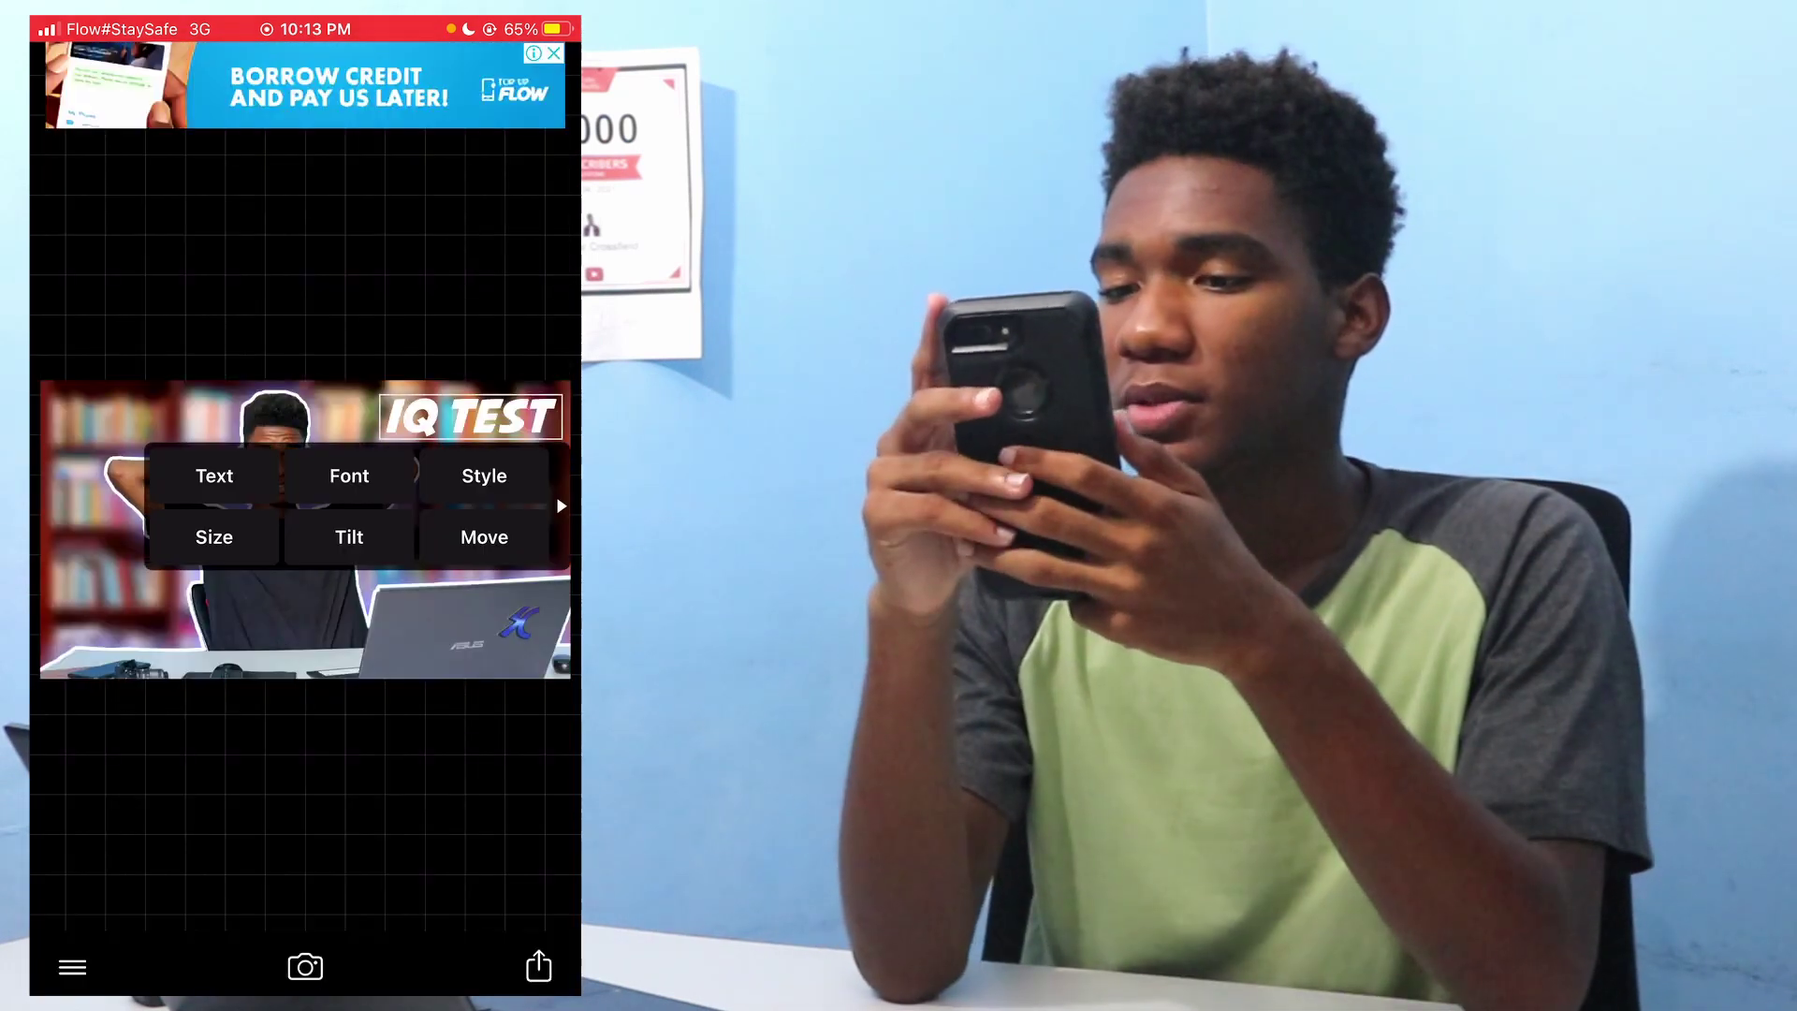
{"action": "left_click", "coordinate": [483, 475]}
{"action": "left_click", "coordinate": [306, 506]}
{"action": "left_click_drag", "start_coordinate": [161, 828], "coordinate": [416, 828]}
{"action": "left_click_drag", "start_coordinate": [238, 895], "coordinate": [292, 895]}
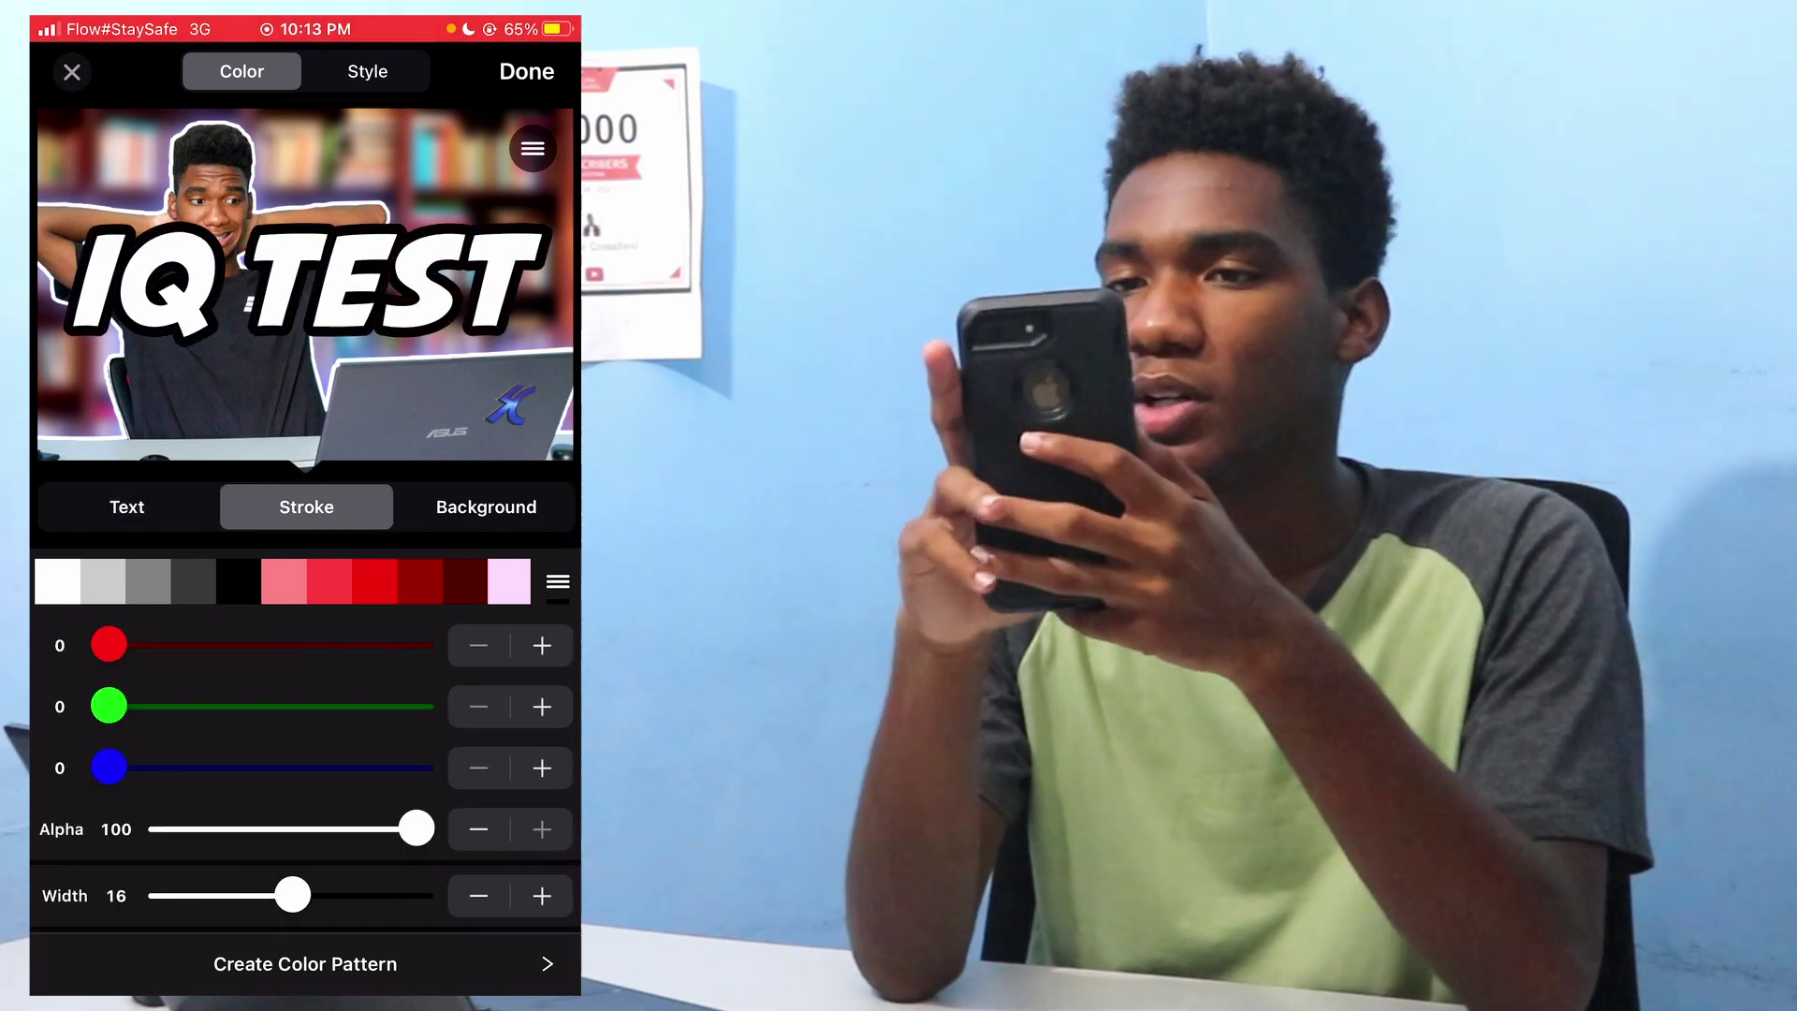
Set the "IQ TEST" text's shadow alpha to 48, and shift the text slightly left within the image.
{"action": "left_click", "coordinate": [366, 71]}
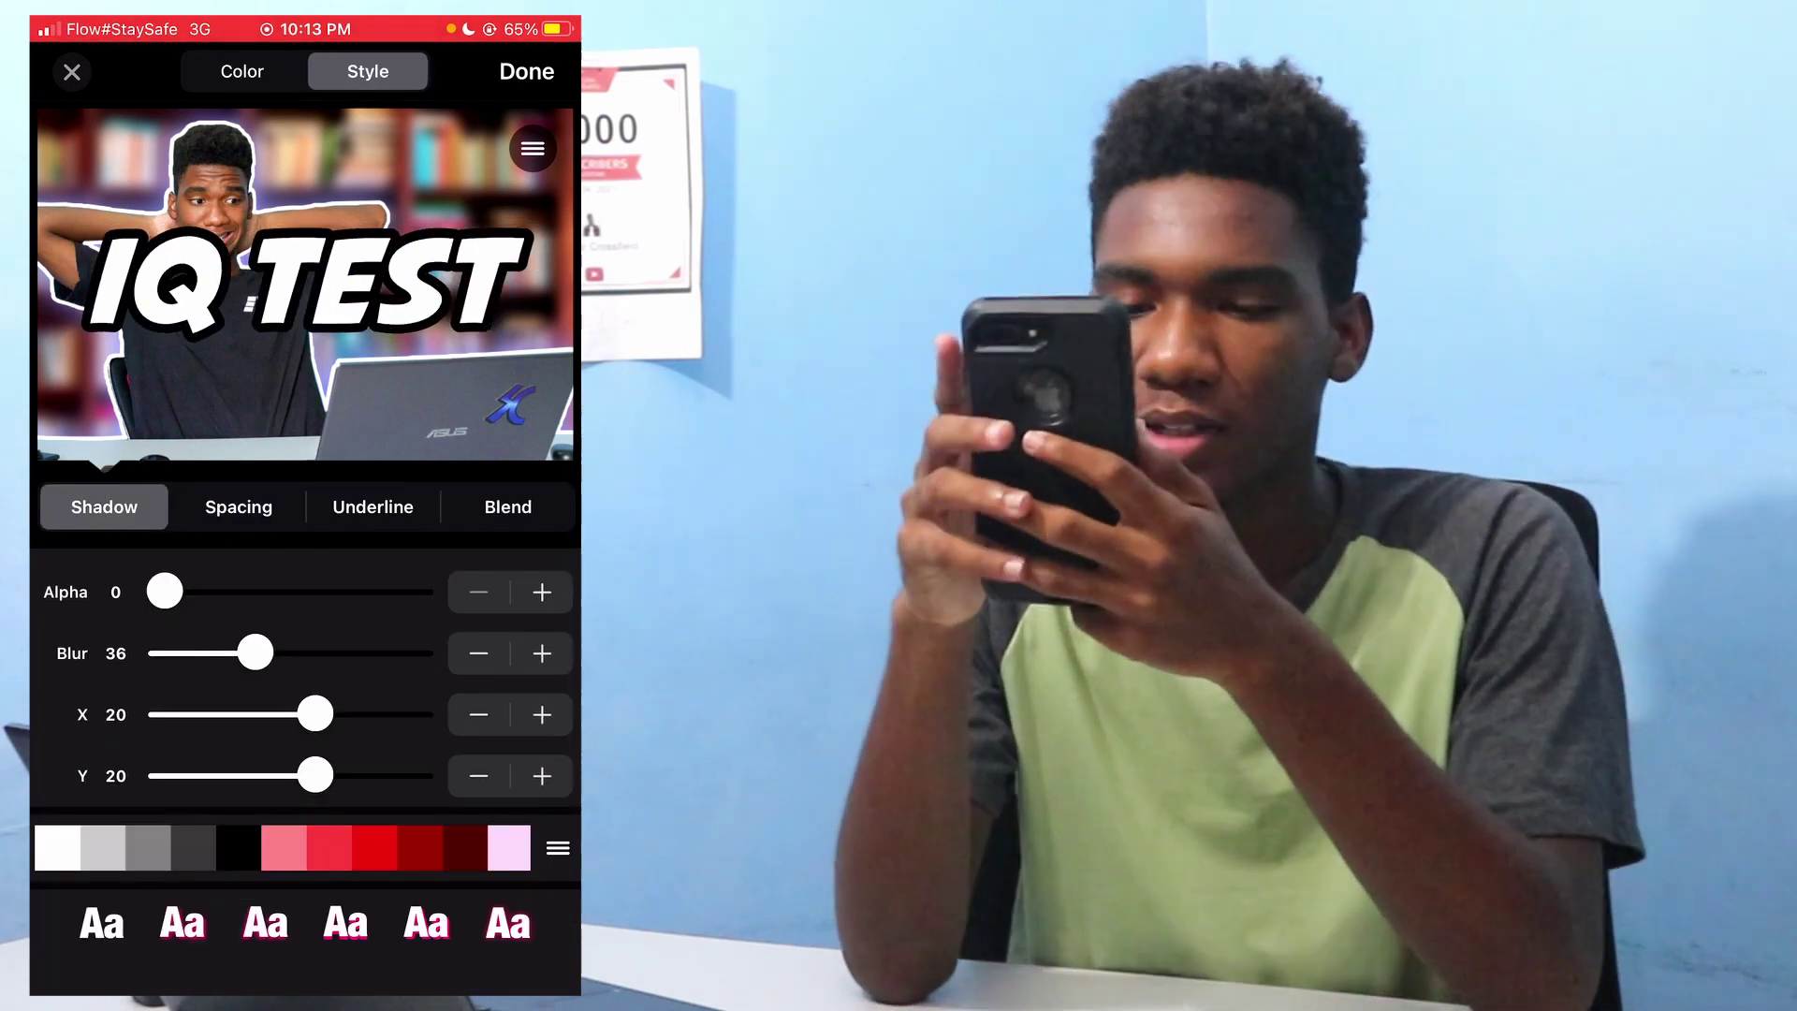
{"action": "left_click_drag", "start_coordinate": [165, 591], "coordinate": [285, 591]}
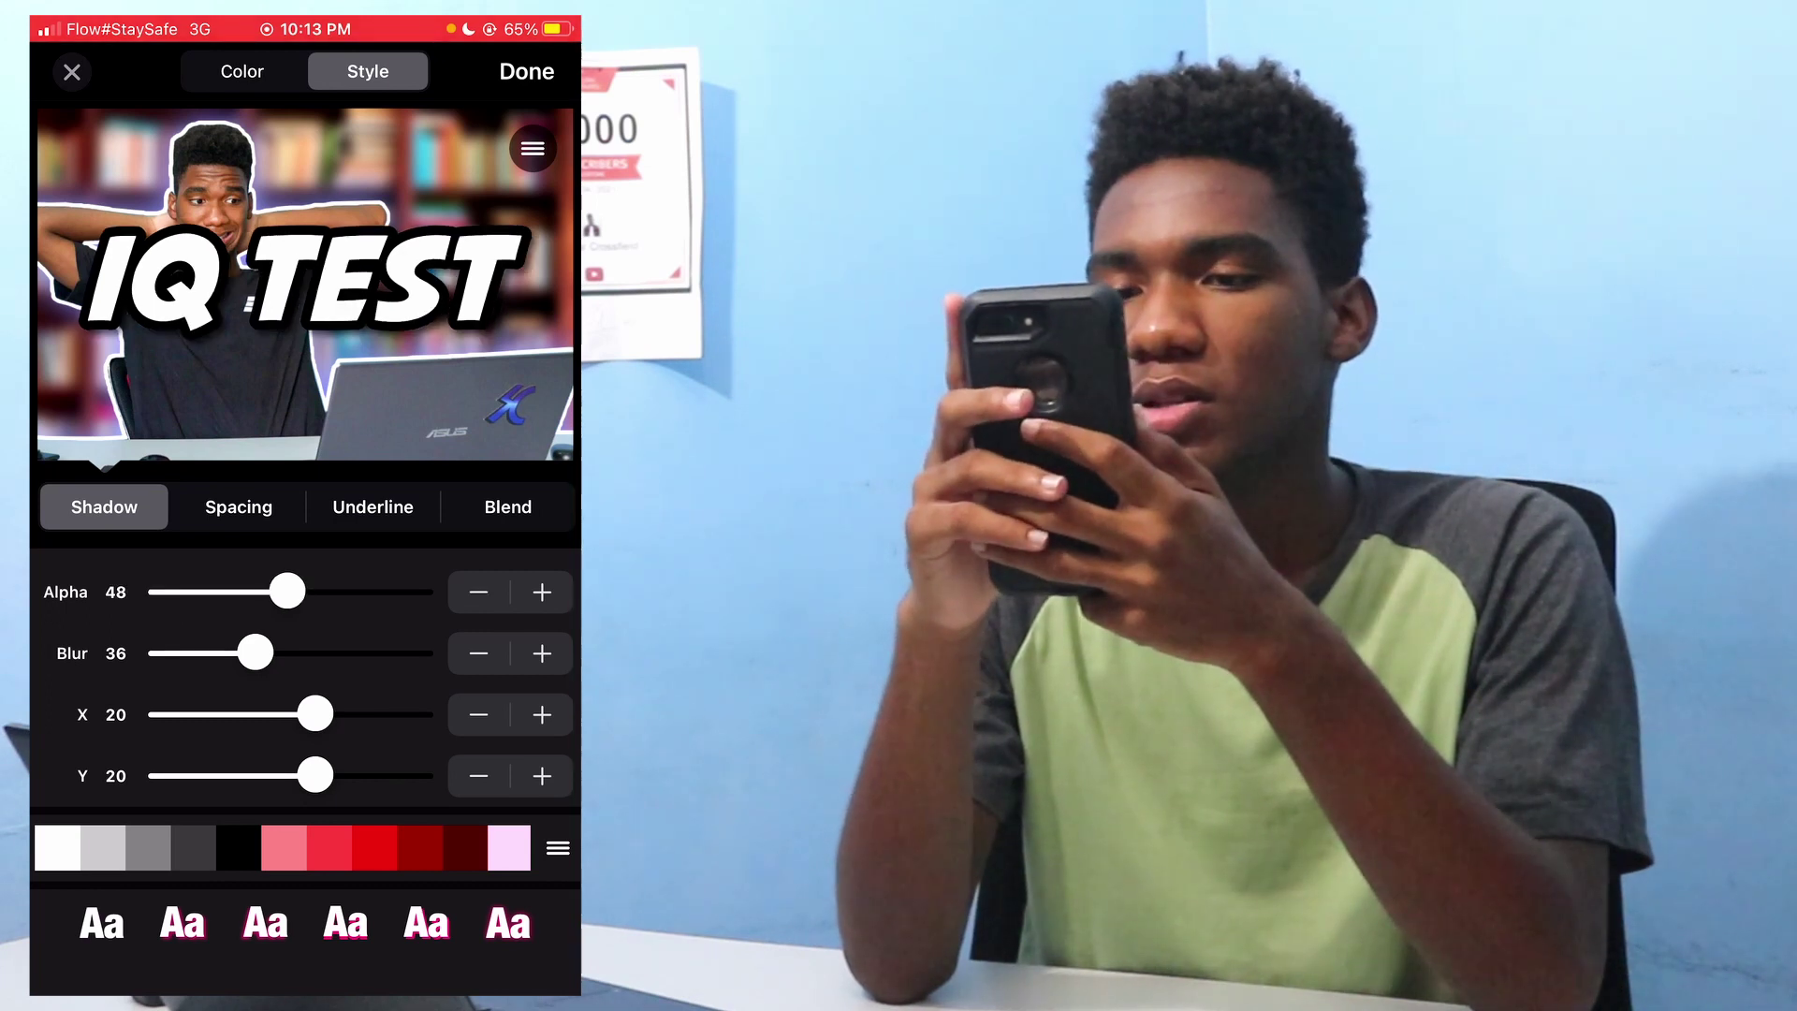
{"action": "left_click", "coordinate": [526, 71]}
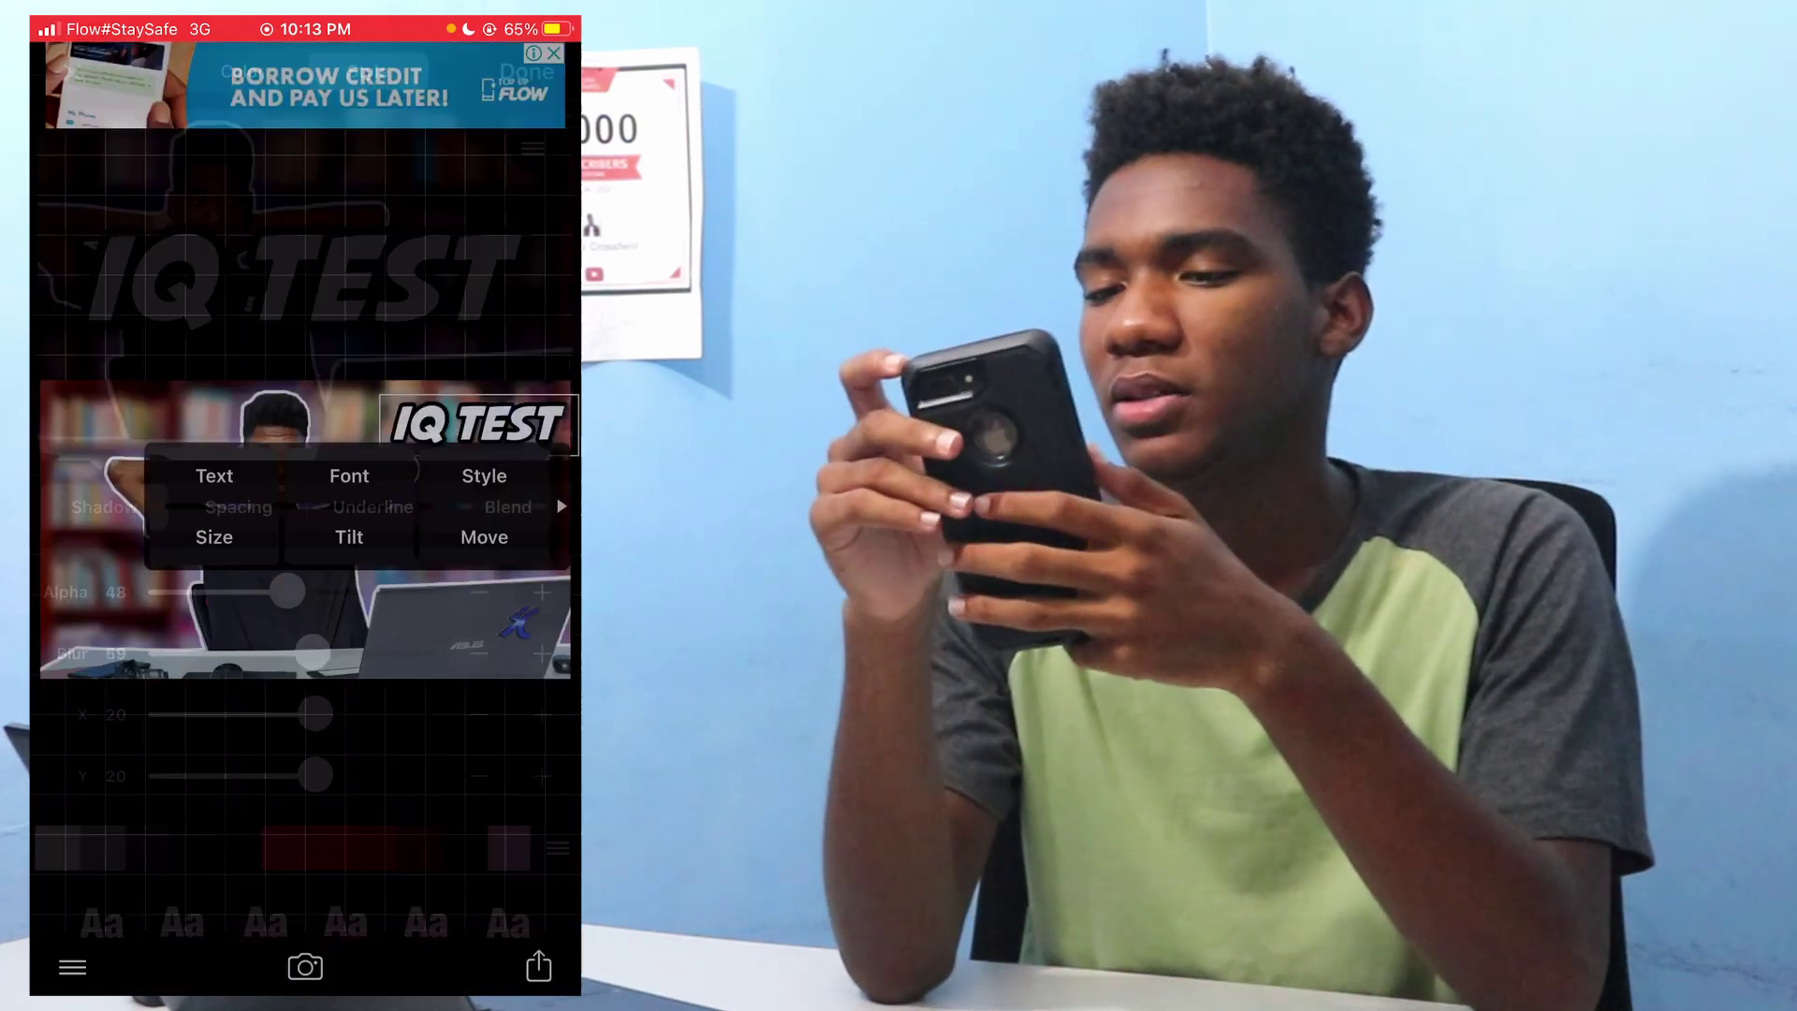
{"action": "left_click", "coordinate": [305, 795]}
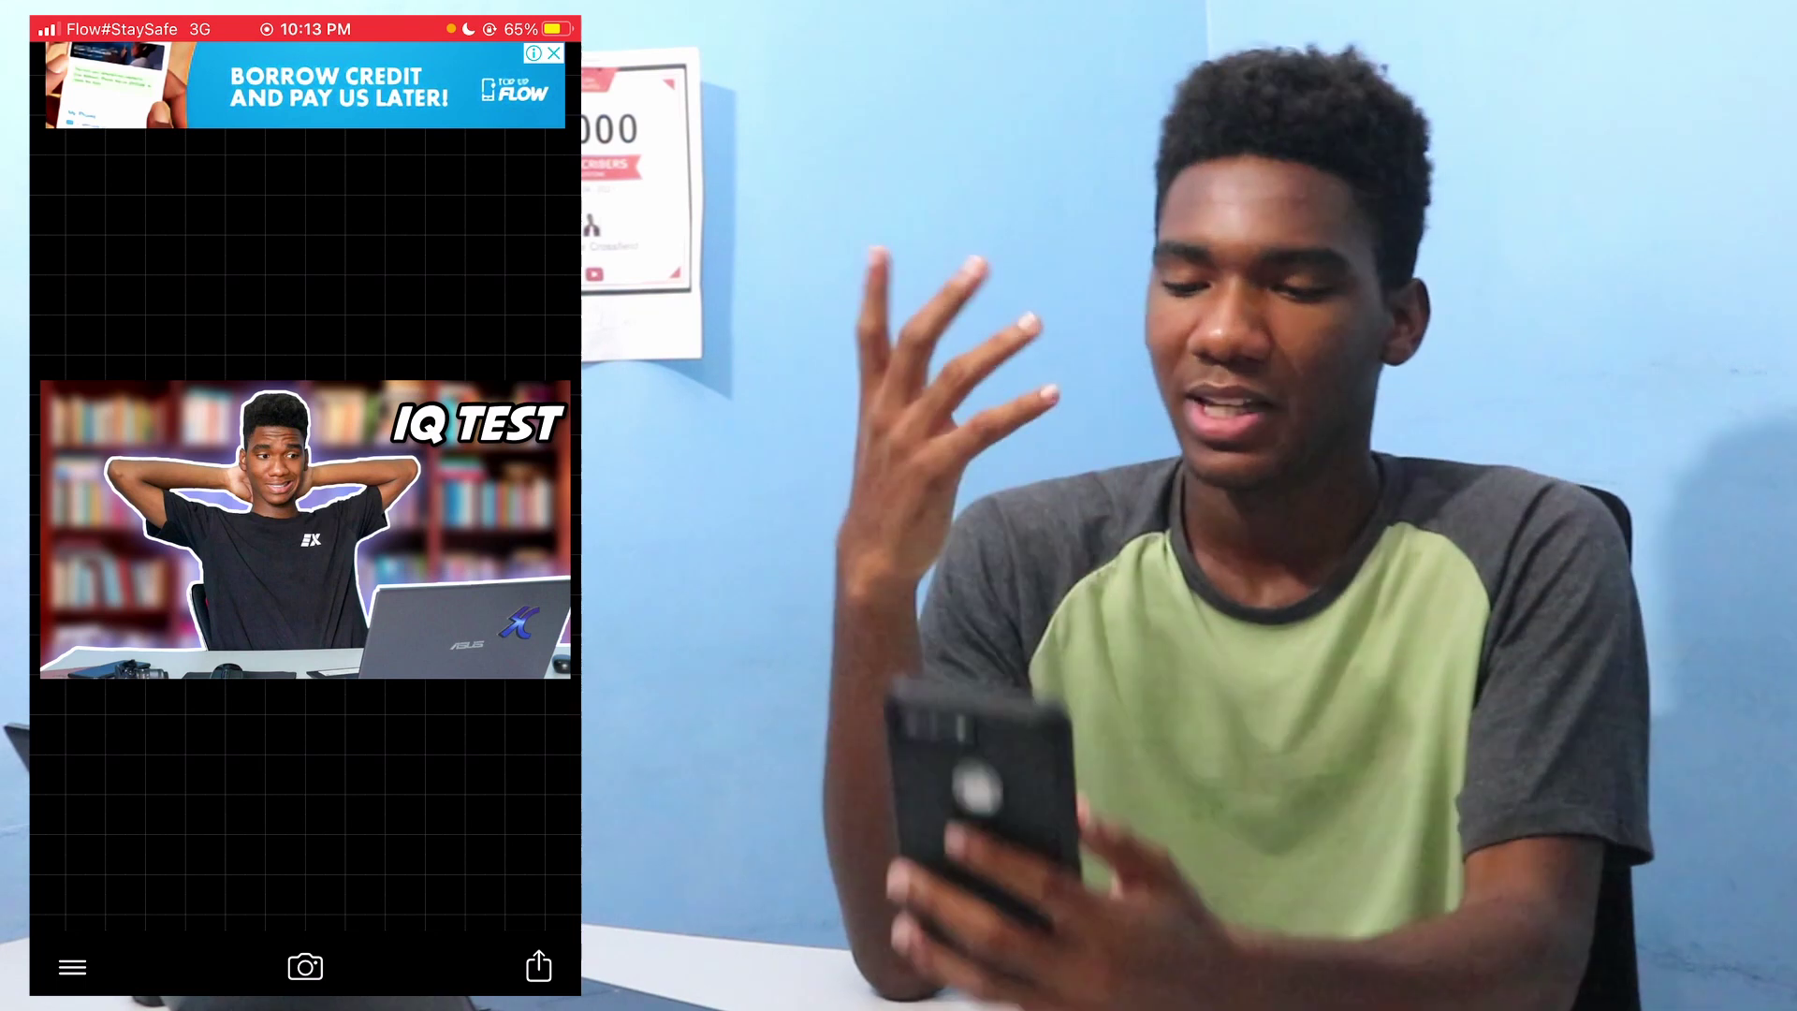
{"action": "left_click_drag", "start_coordinate": [477, 423], "coordinate": [471, 423]}
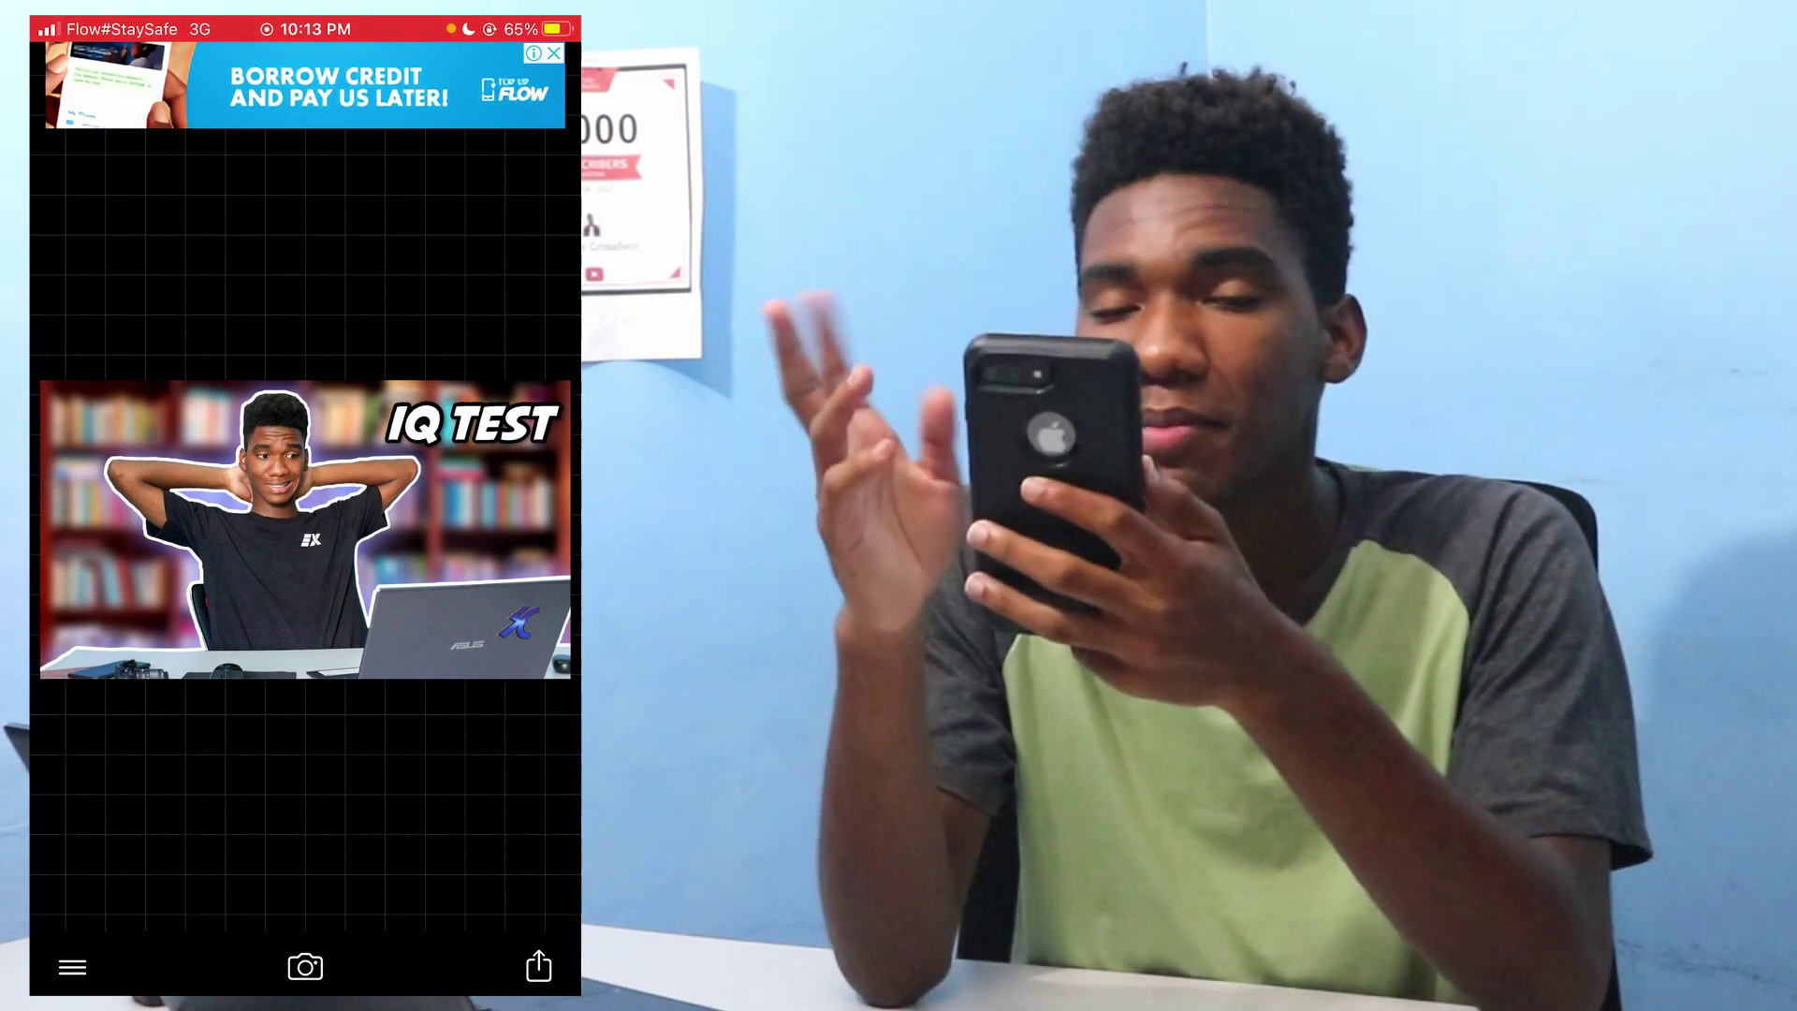
Duplicate the "IQ TEST" text over the laptop's upper-left corner and change the copy to "DIFFICULT".
{"action": "left_click", "coordinate": [473, 424]}
{"action": "left_click", "coordinate": [407, 644]}
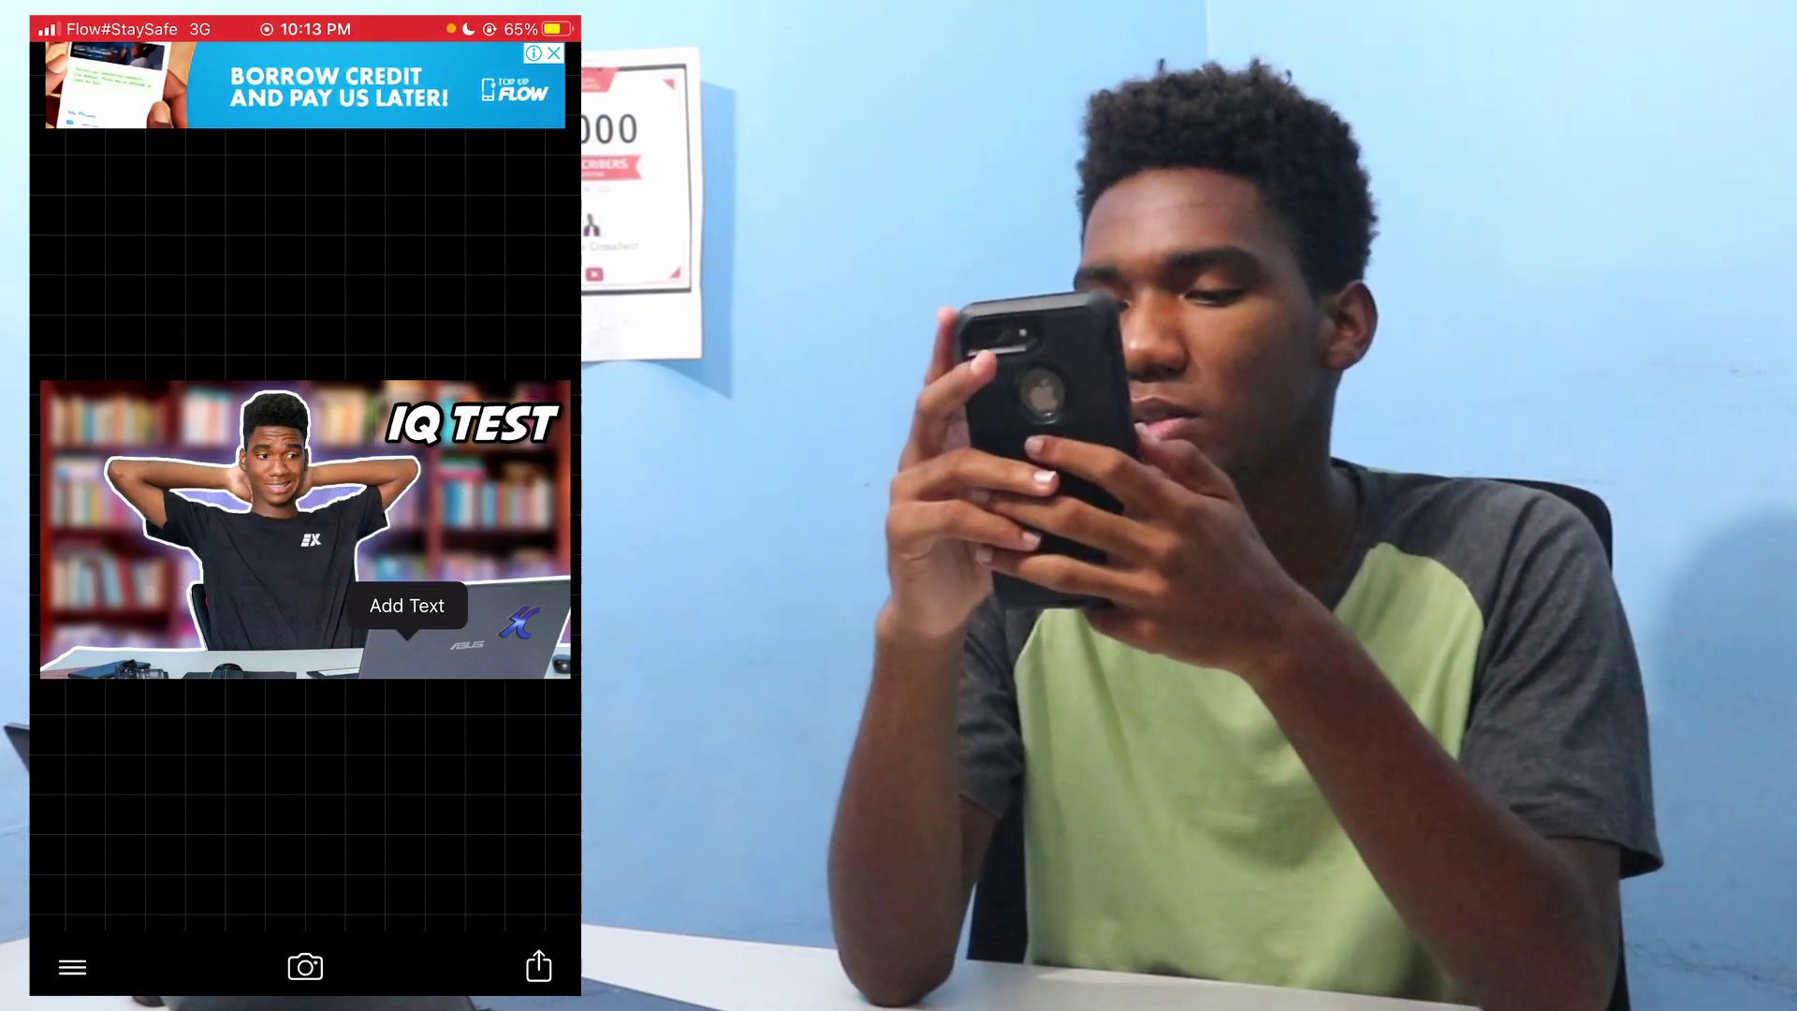
{"action": "left_click", "coordinate": [466, 527]}
{"action": "left_click_drag", "start_coordinate": [184, 596], "coordinate": [349, 570]}
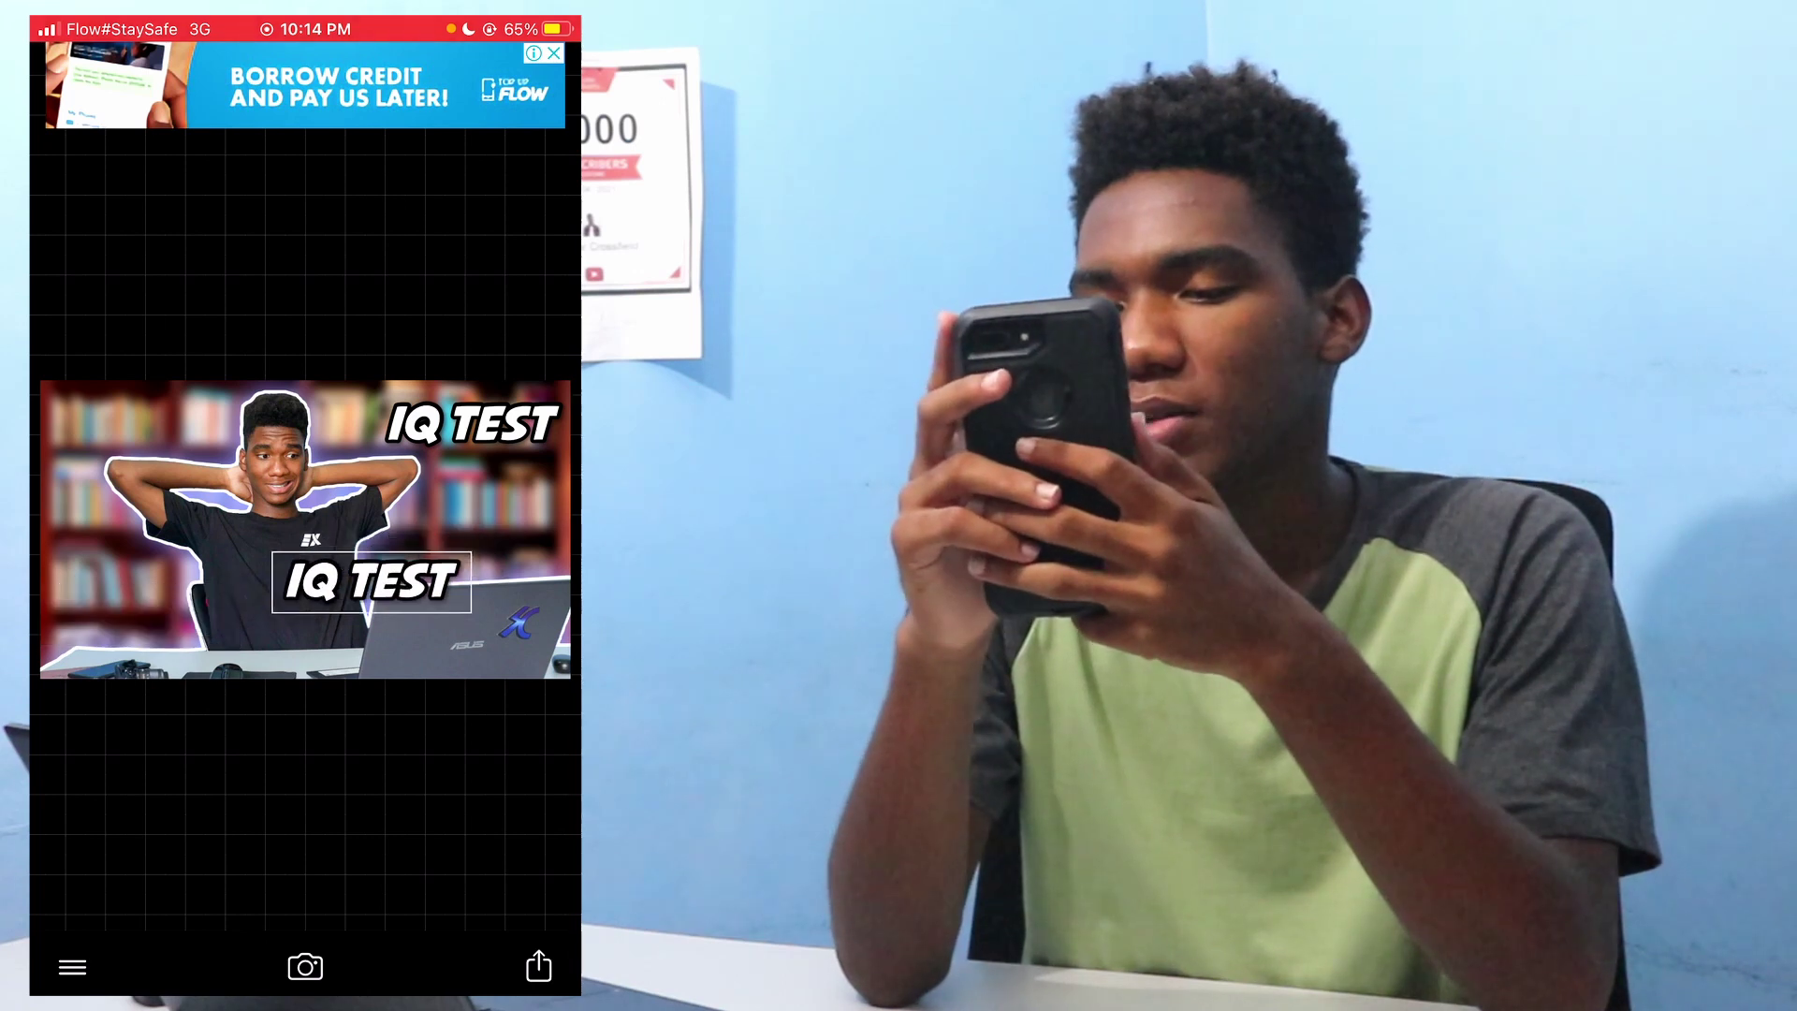
{"action": "left_click_drag", "start_coordinate": [349, 588], "coordinate": [369, 579]}
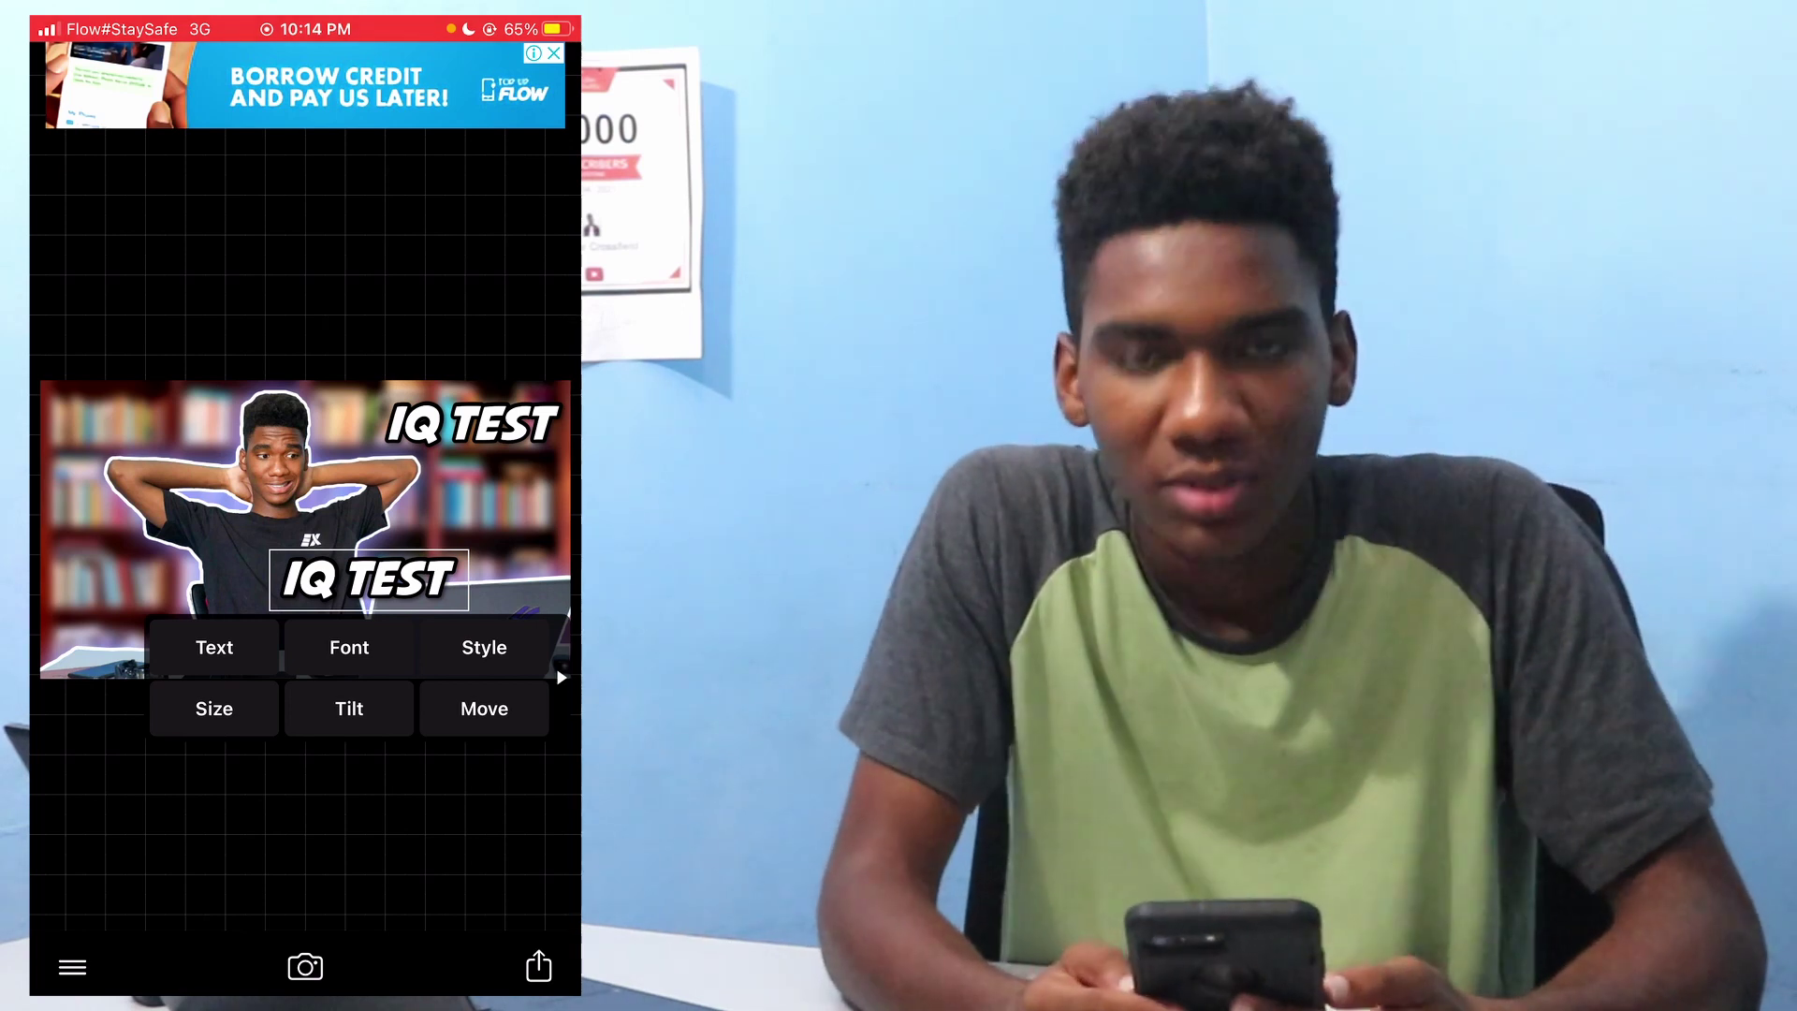
{"action": "left_click", "coordinate": [213, 647]}
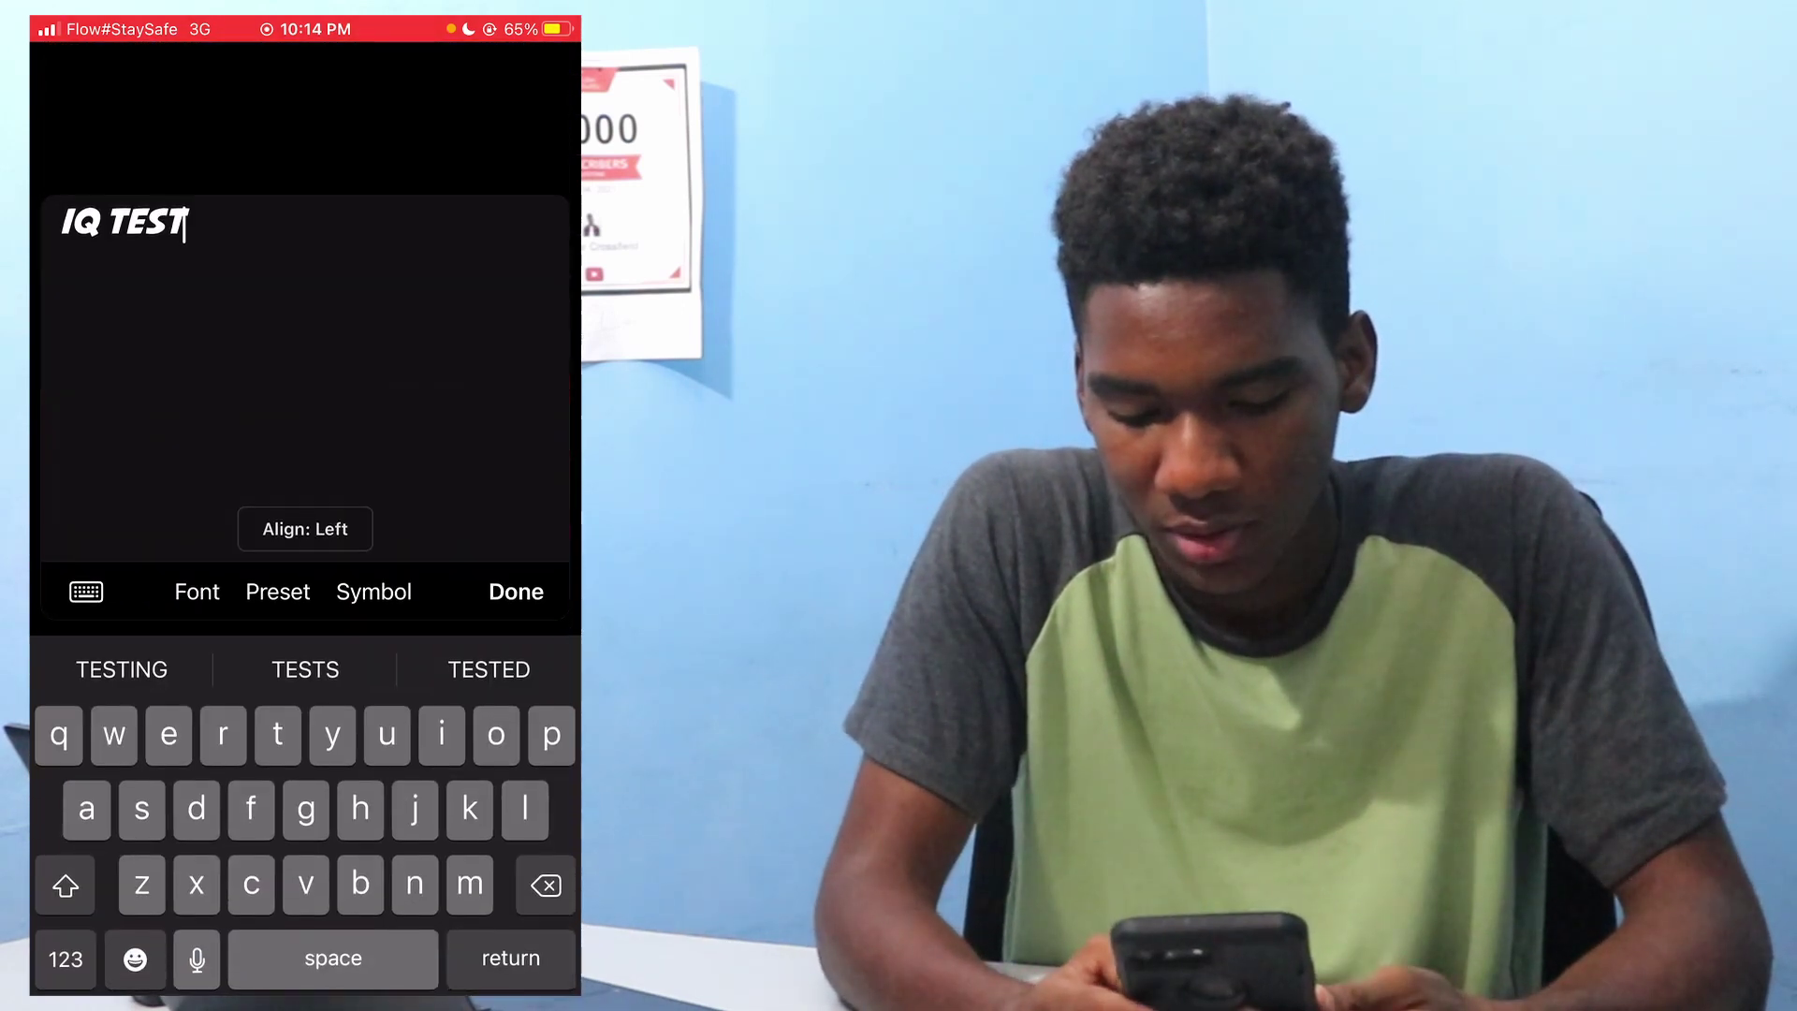
{"action": "left_click", "coordinate": [376, 505]}
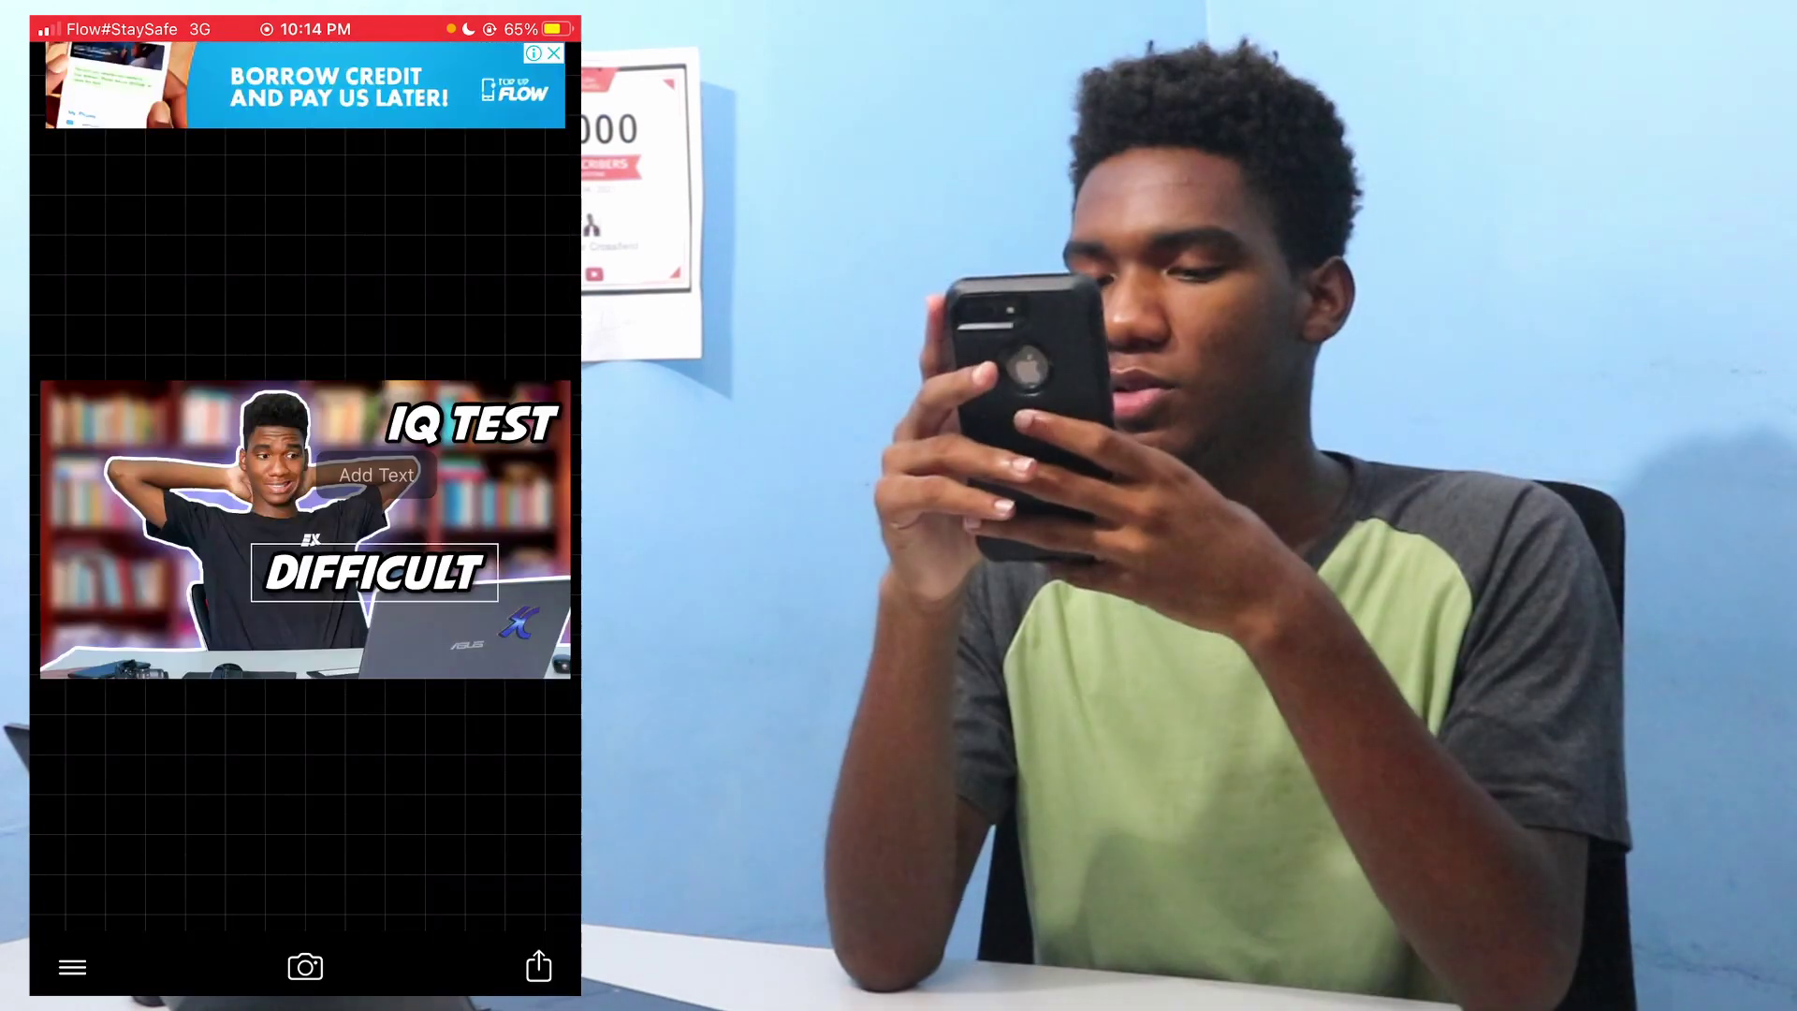
Erase the parts of "DIFFICULT" that overlap the laptop lid, so the text sits behind the laptop.
{"action": "left_click", "coordinate": [374, 572]}
{"action": "left_click", "coordinate": [562, 668]}
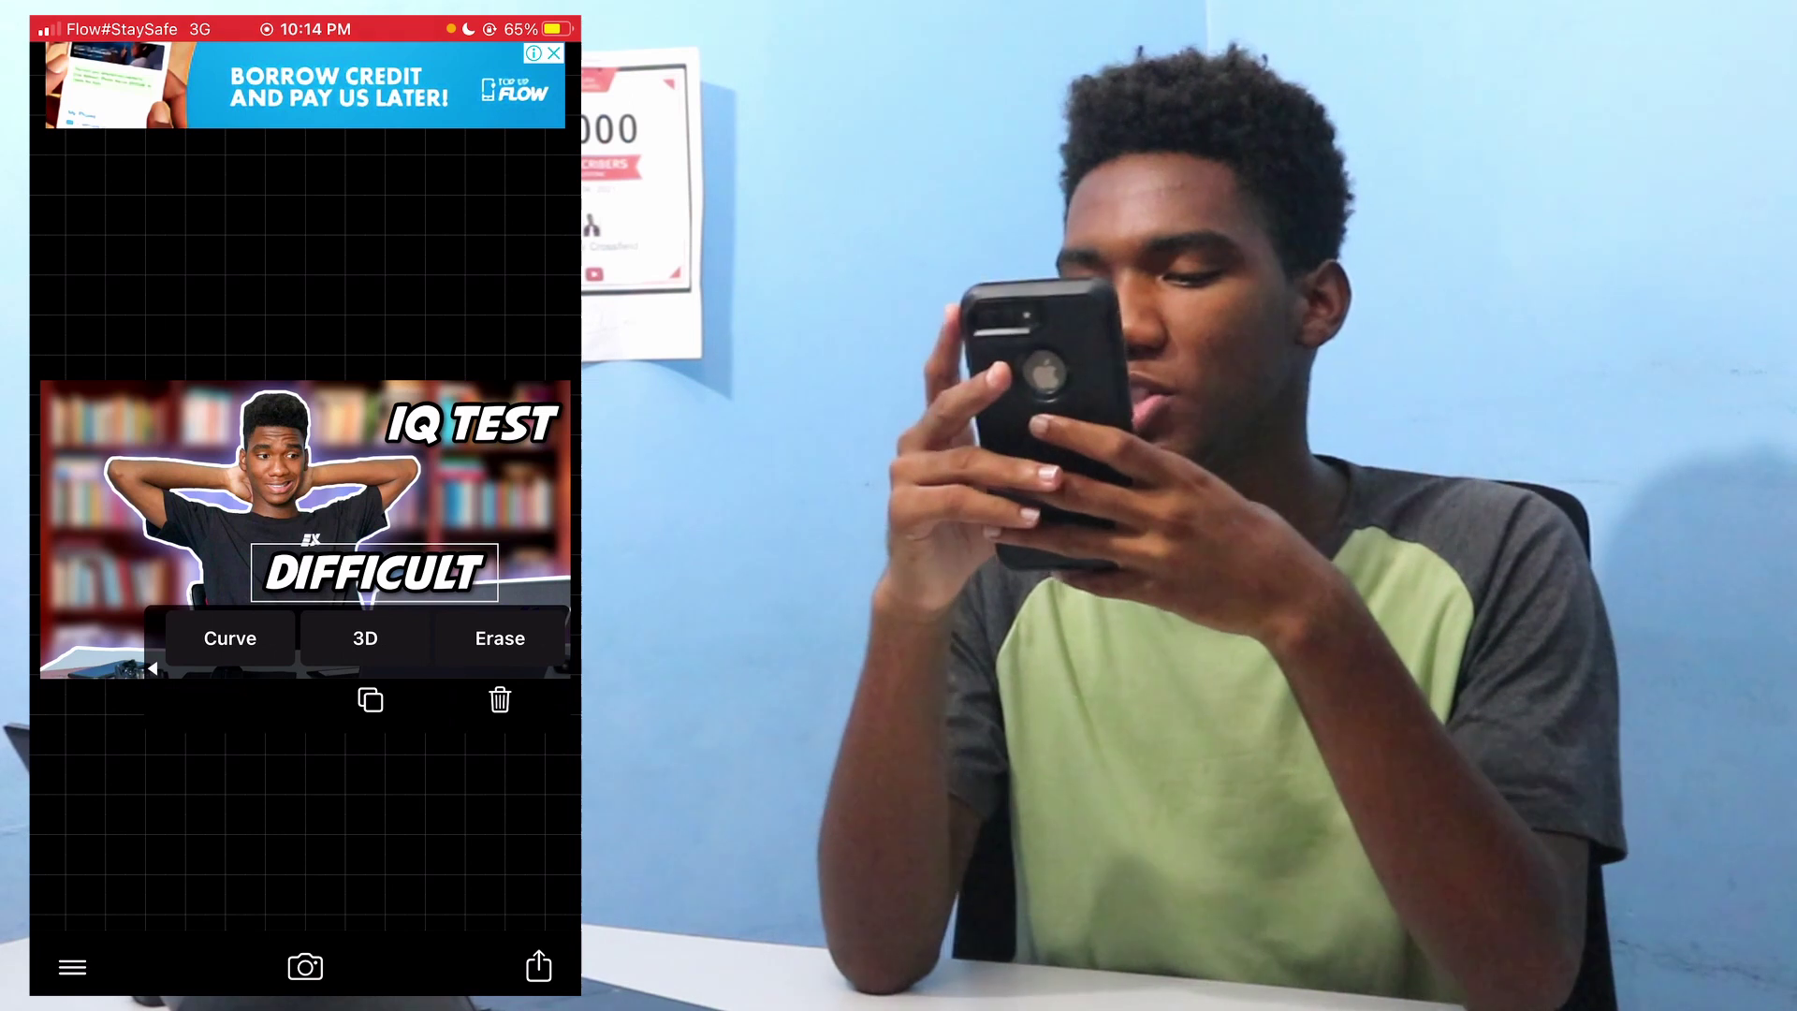
{"action": "left_click", "coordinate": [499, 638]}
{"action": "left_click", "coordinate": [395, 626]}
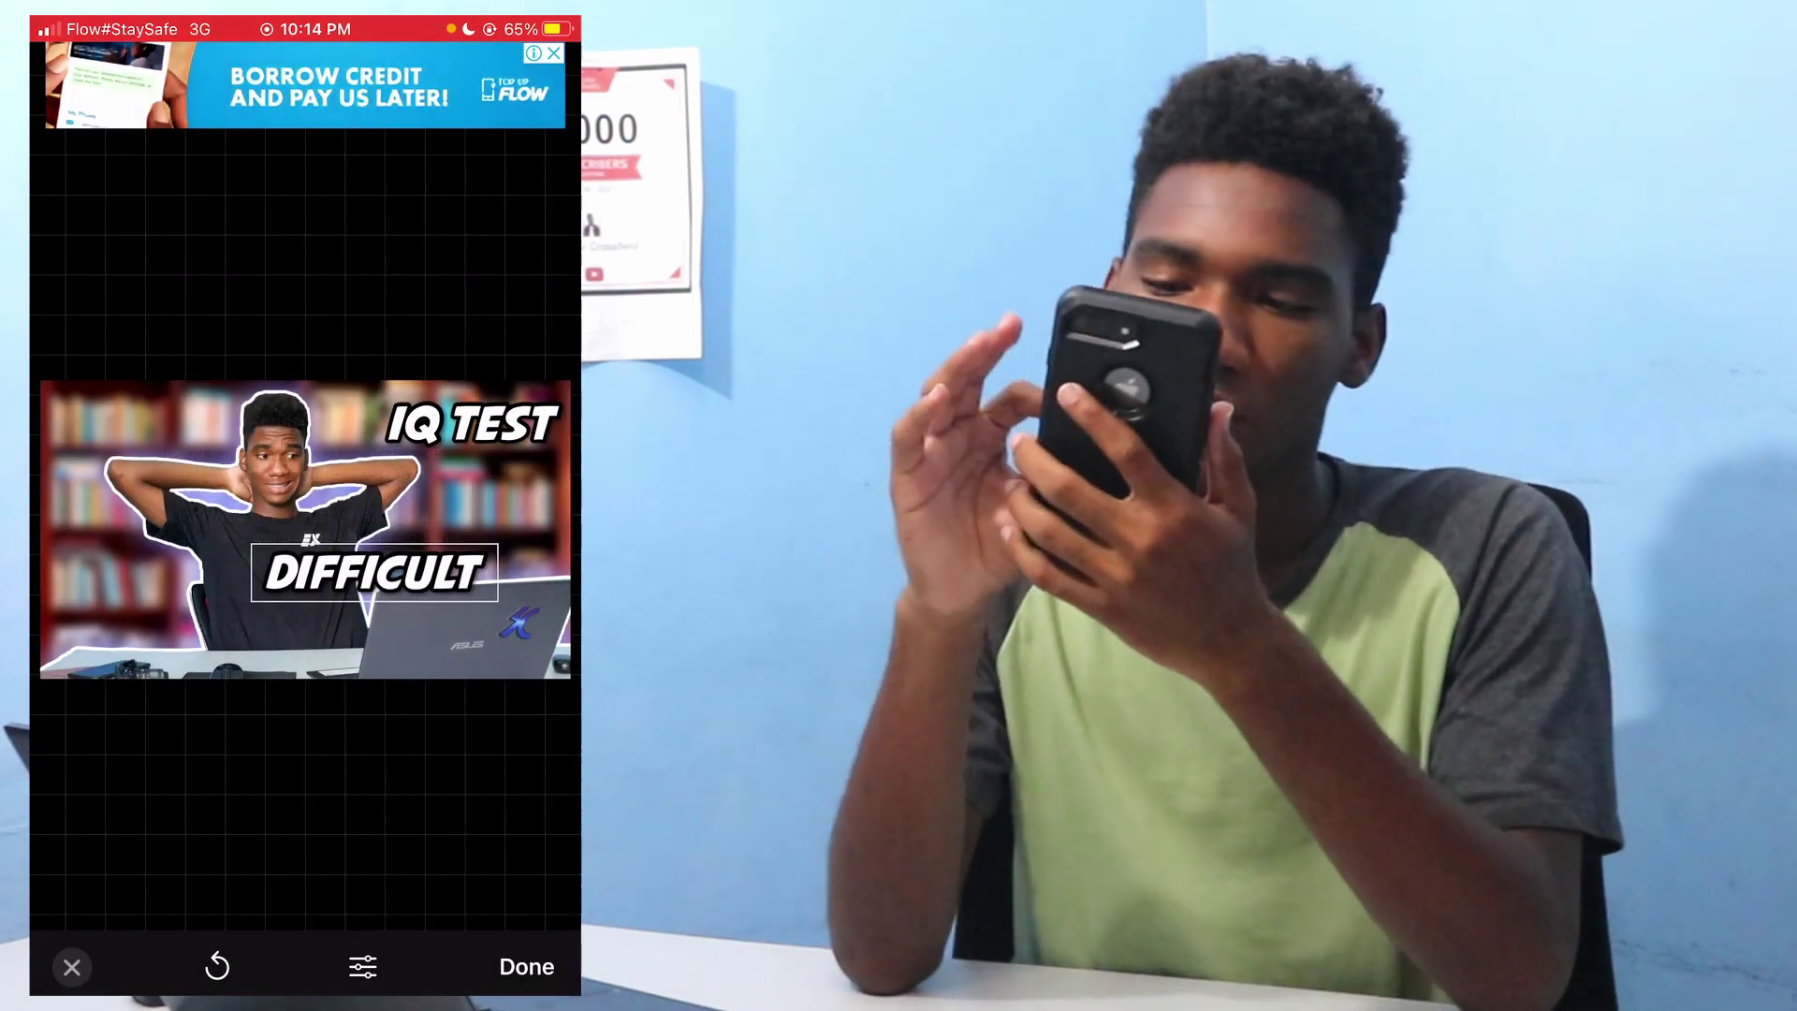
{"action": "scroll", "coordinate": [467, 584], "scroll_direction": "up", "scroll_amount": 5}
{"action": "left_click_drag", "start_coordinate": [528, 664], "coordinate": [229, 619]}
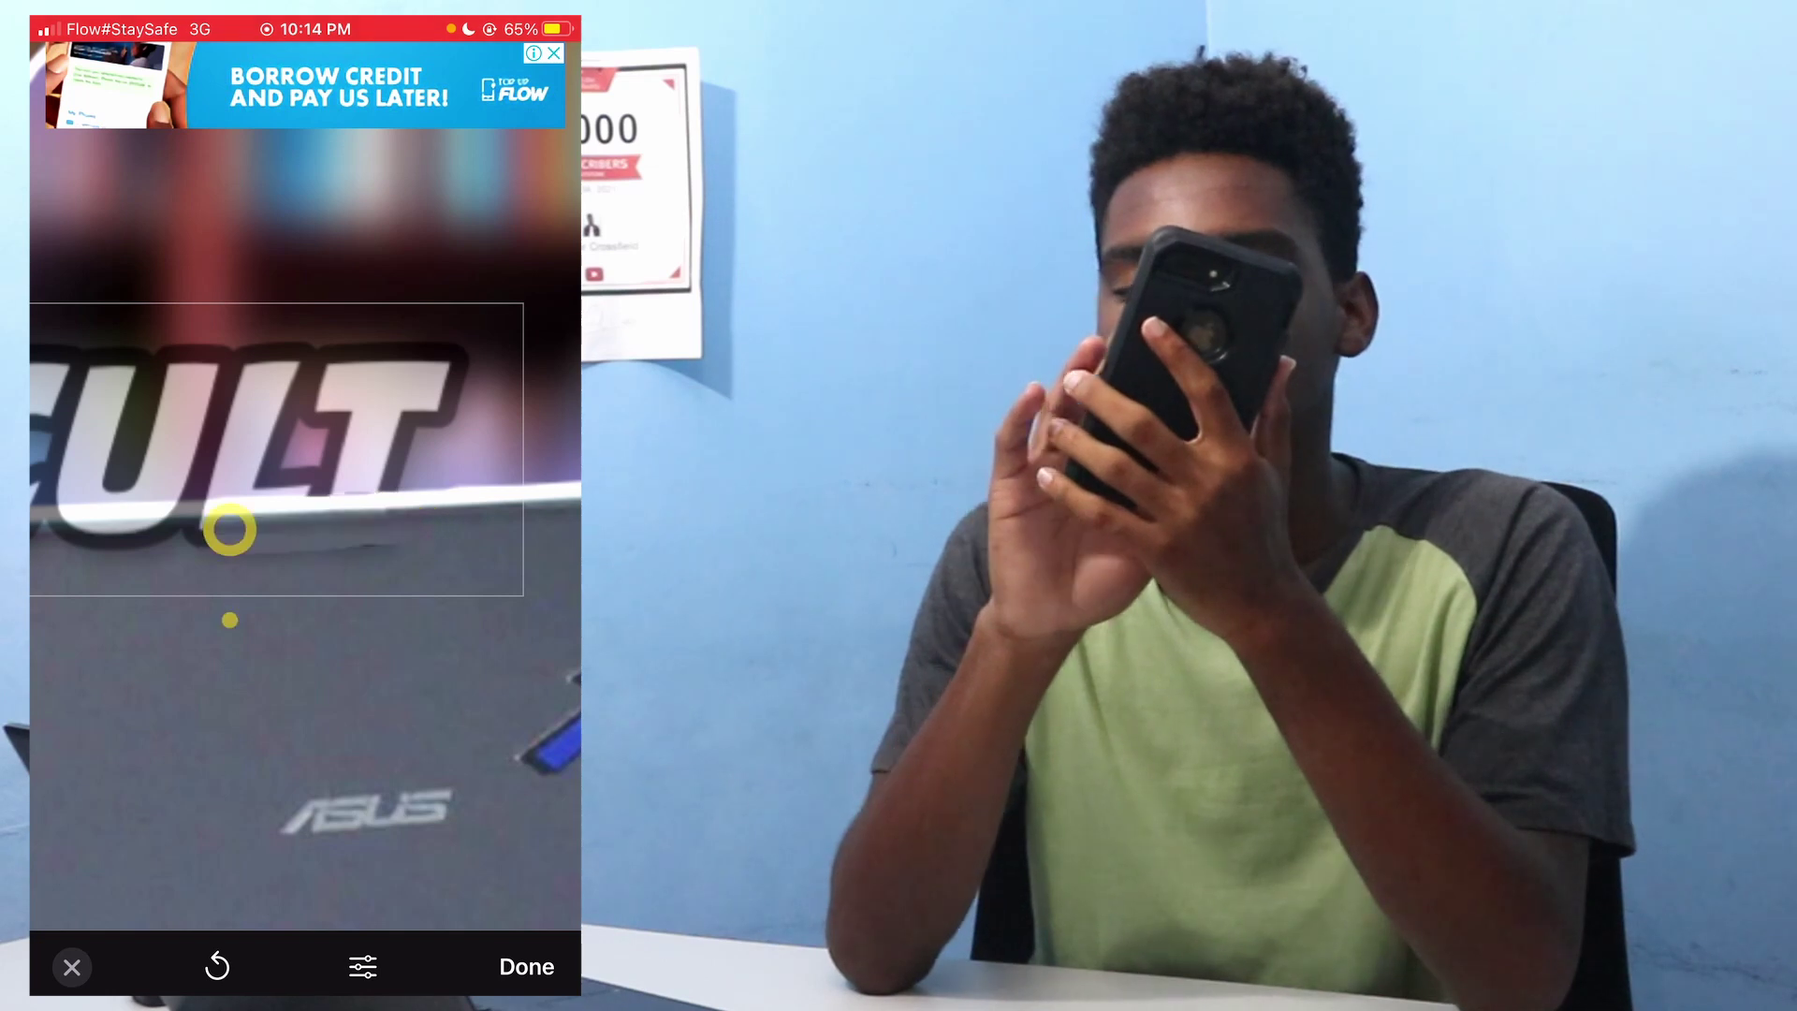
{"action": "mouse_move", "coordinate": [162, 670]}
{"action": "left_mouse_down"}
{"action": "mouse_move", "coordinate": [506, 692]}
{"action": "mouse_move", "coordinate": [271, 632]}
{"action": "left_mouse_up"}
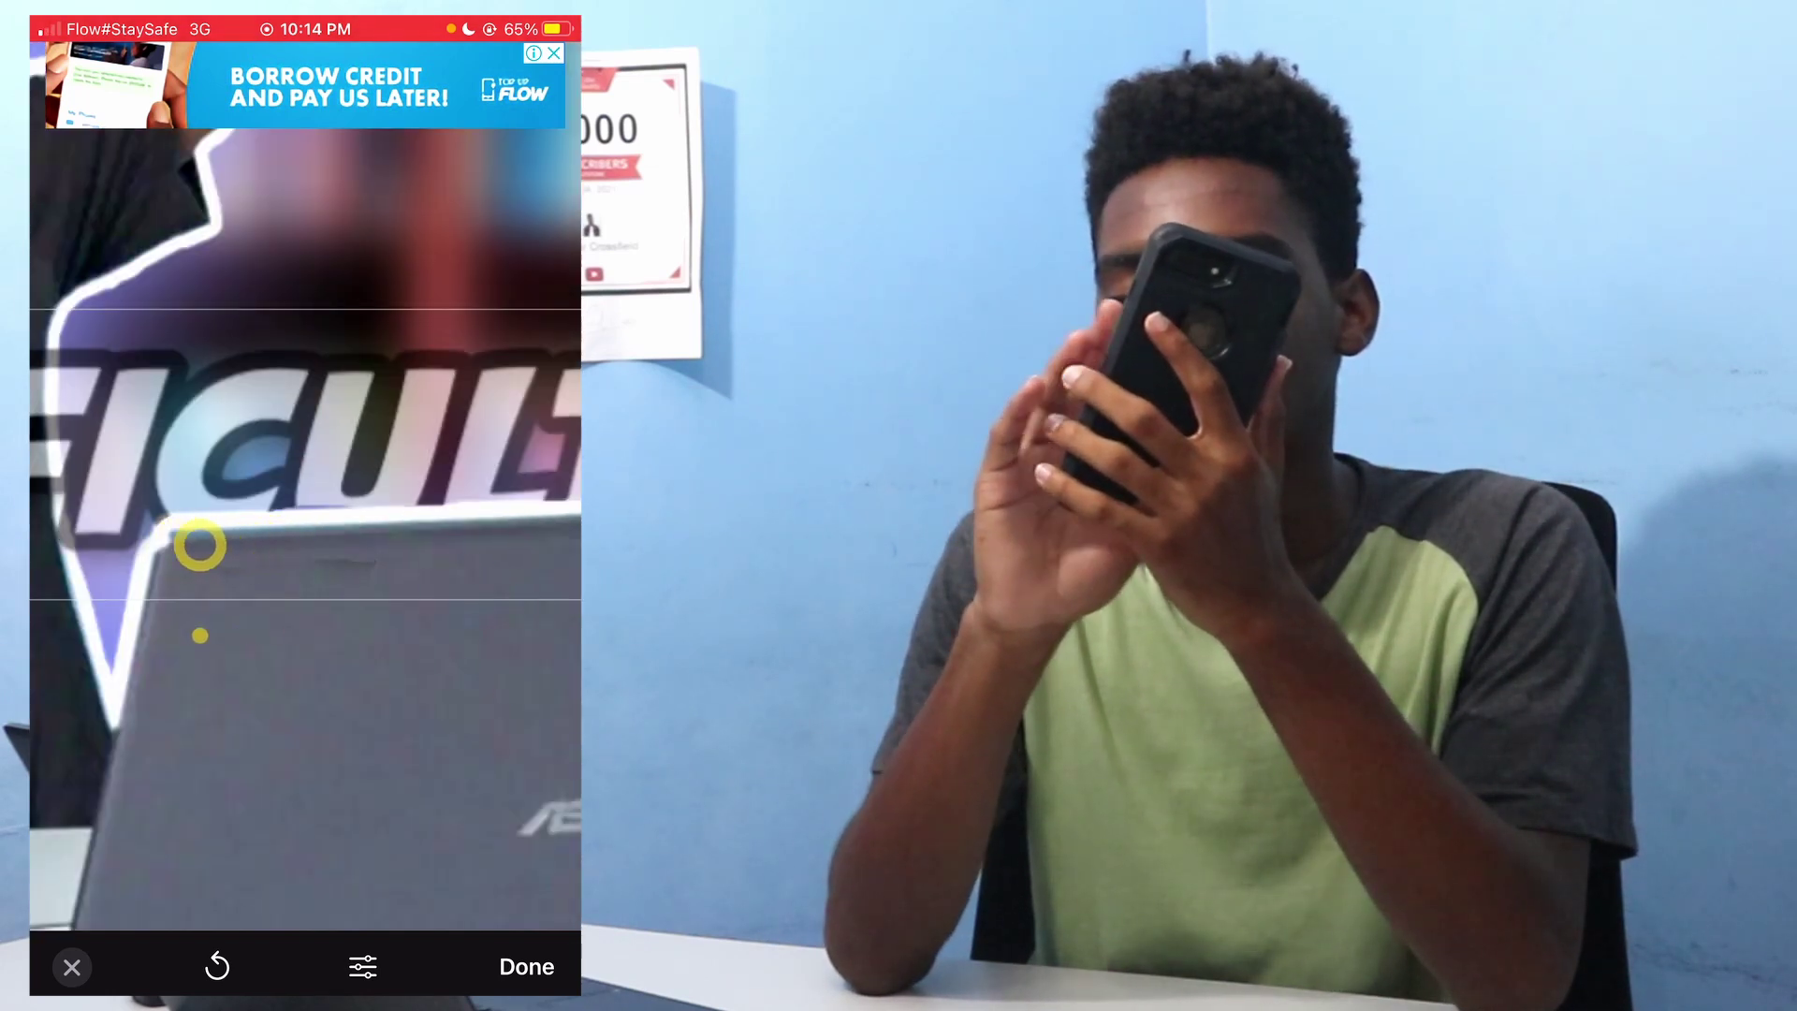
{"action": "scroll", "coordinate": [293, 686], "scroll_direction": "down", "scroll_amount": 5}
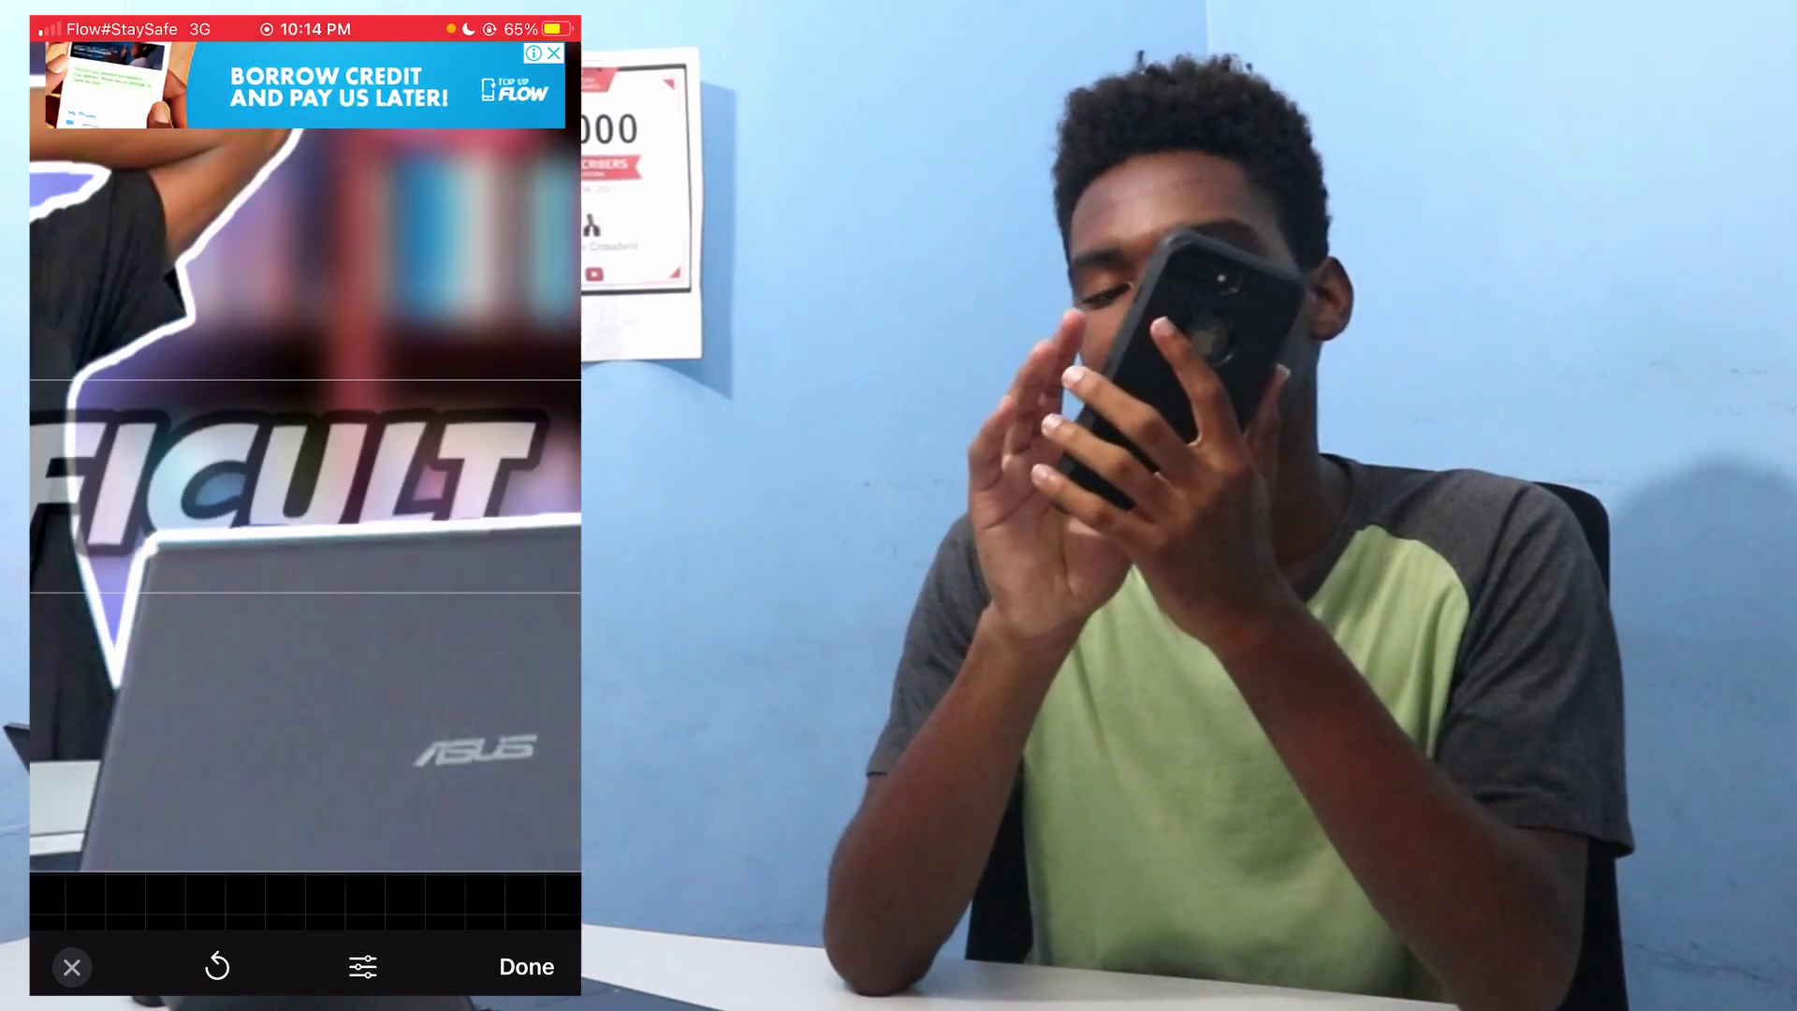
{"action": "left_click", "coordinate": [526, 966]}
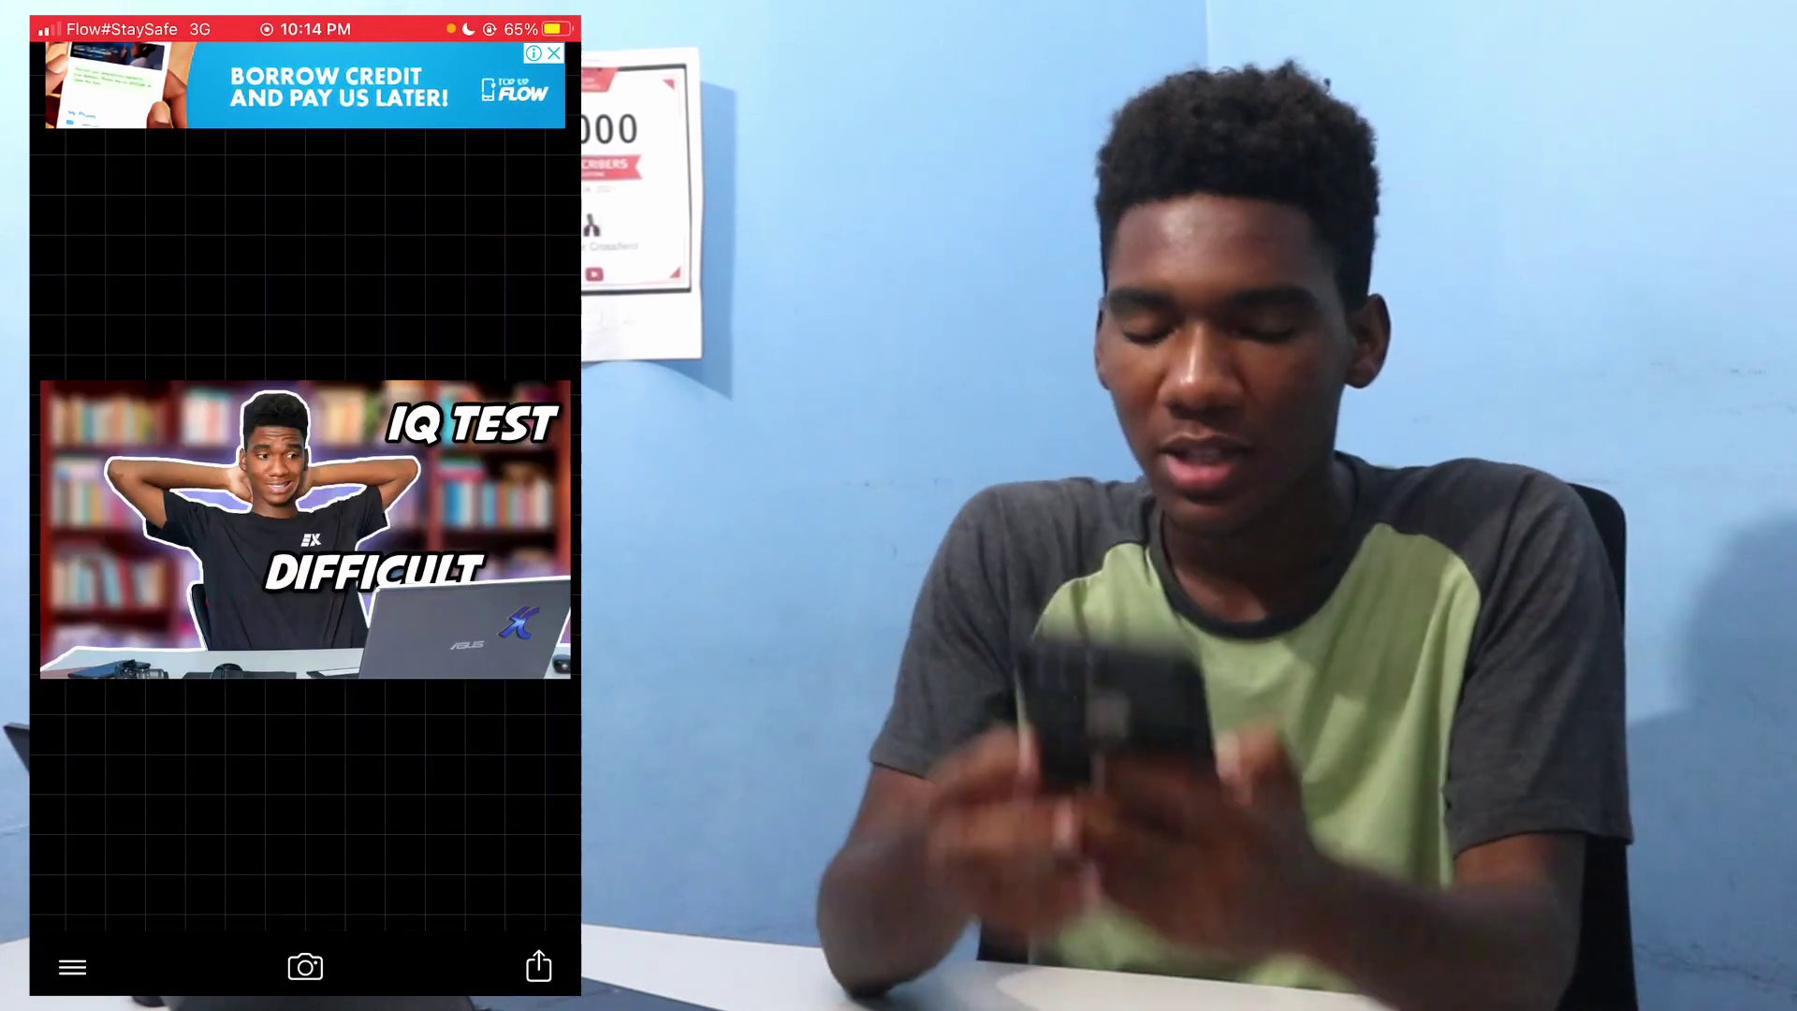